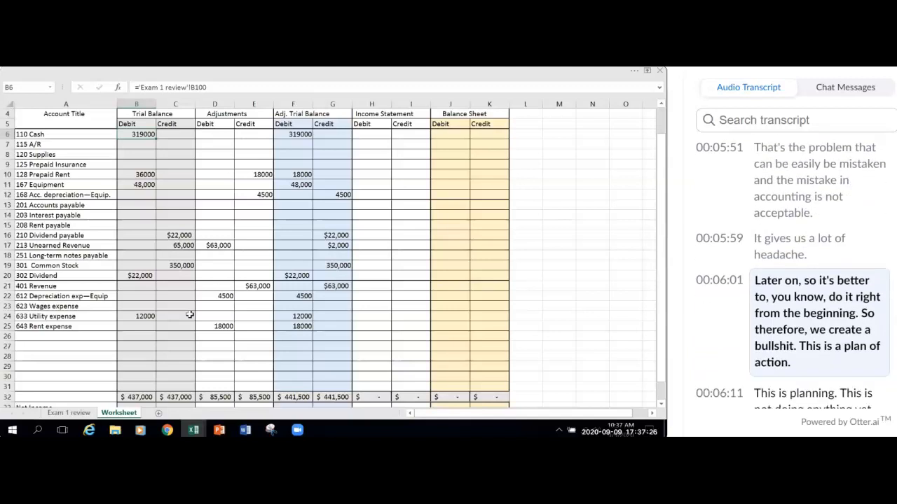
Step: Review the Trial Balance columns and their totals on the Worksheet sheet, and inspect the Prepaid Rent credit adjustment formula
{"action": "scroll", "coordinate": [189, 316], "scroll_direction": "up", "scroll_amount": 1}
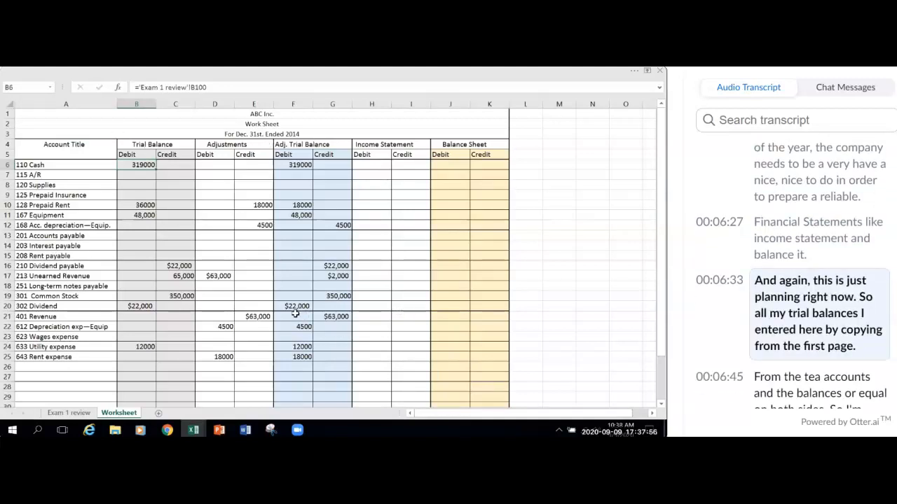
{"action": "scroll", "coordinate": [295, 315], "scroll_direction": "down", "scroll_amount": 1}
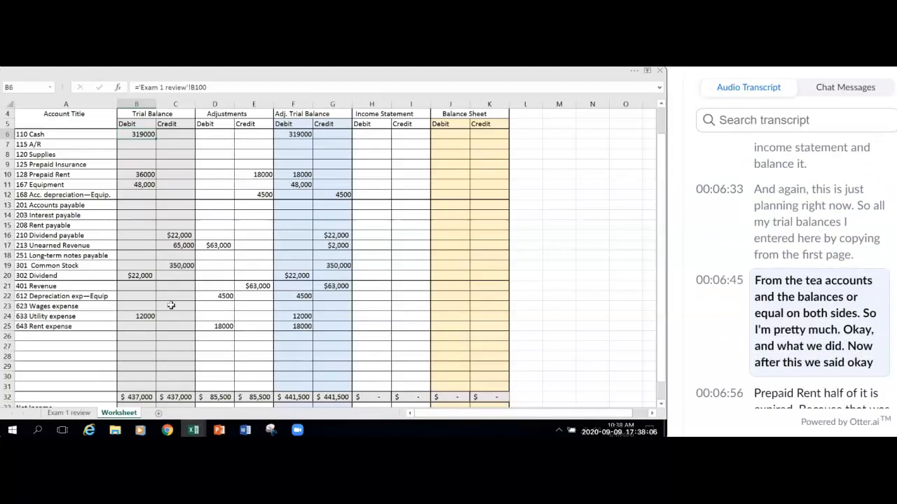
{"action": "scroll", "coordinate": [172, 306], "scroll_direction": "down", "scroll_amount": 1}
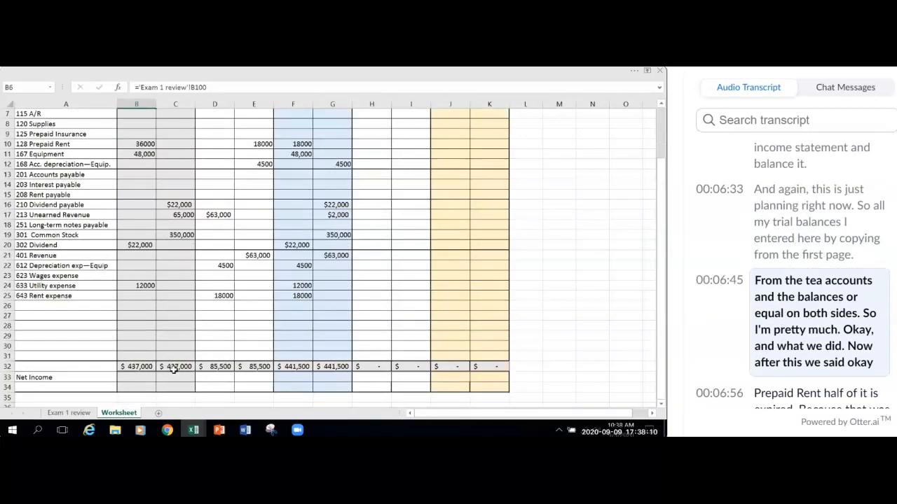
{"action": "scroll", "coordinate": [174, 370], "scroll_direction": "up", "scroll_amount": 2}
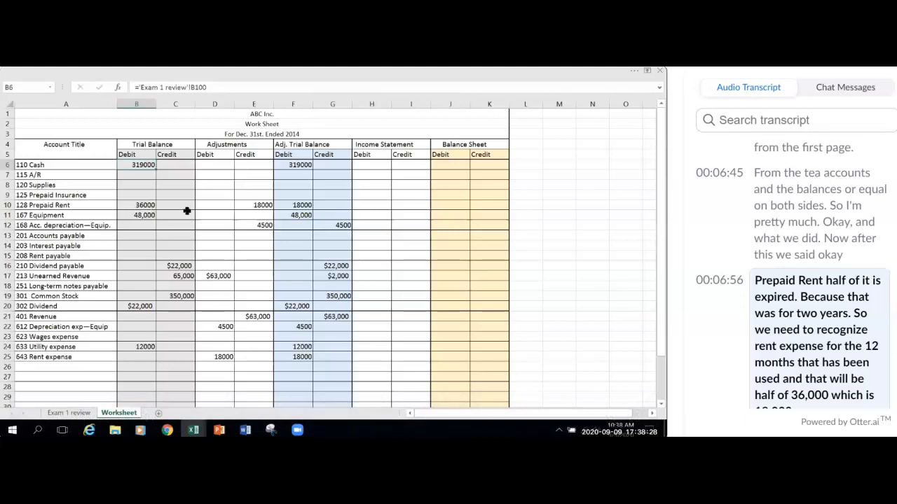
{"action": "left_click", "coordinate": [256, 207]}
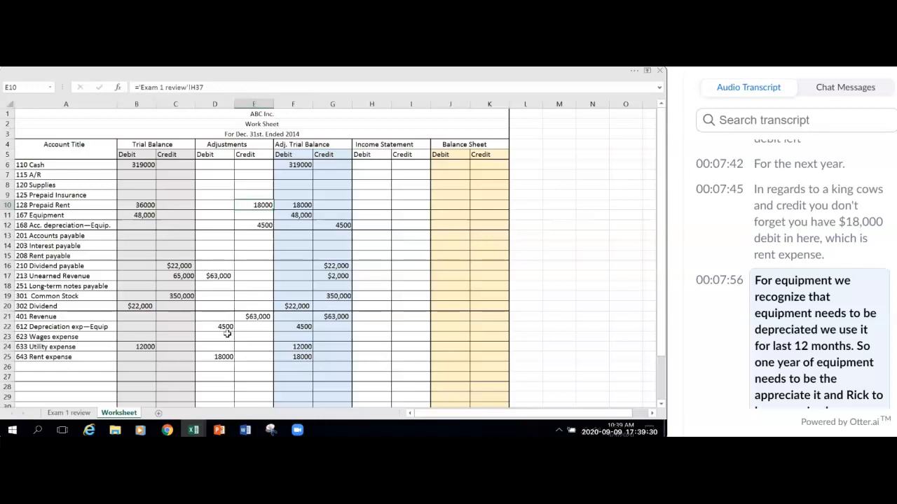
Step: Examine the equipment's annual depreciation calculation on the Exam 1 review sheet and the matching Acc. depreciation adjustment on the Worksheet sheet
{"action": "left_click", "coordinate": [70, 413]}
{"action": "scroll", "coordinate": [220, 353], "scroll_direction": "up", "scroll_amount": 7}
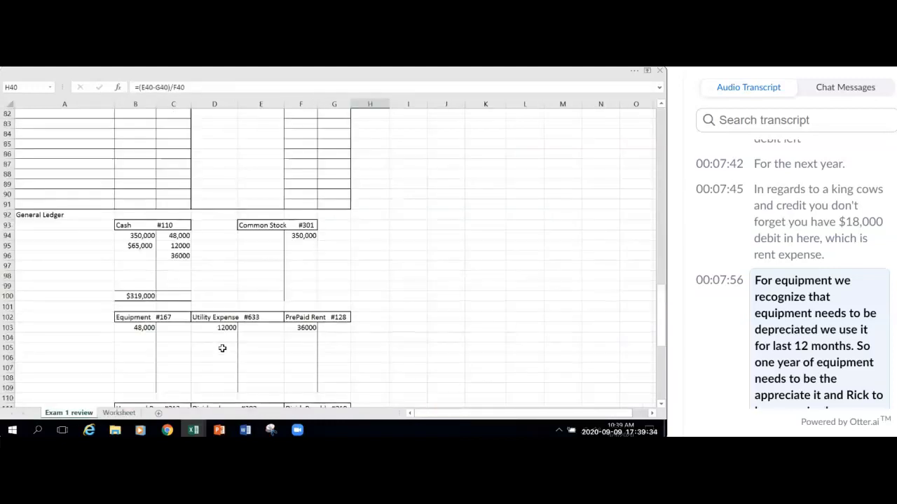
{"action": "scroll", "coordinate": [222, 348], "scroll_direction": "up", "scroll_amount": 12}
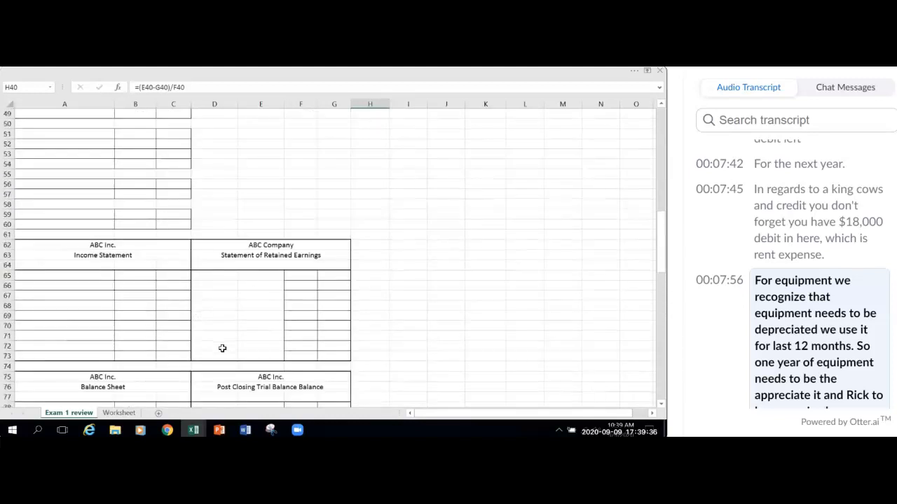
{"action": "scroll", "coordinate": [222, 348], "scroll_direction": "up", "scroll_amount": 5}
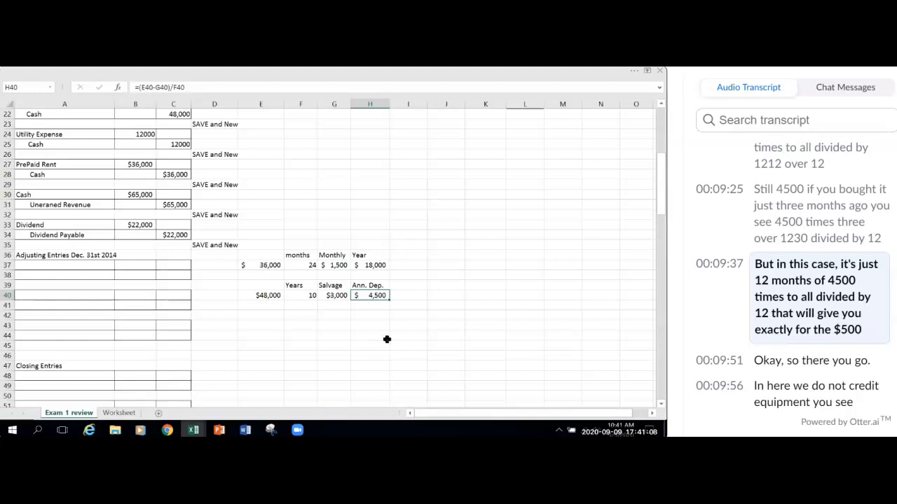
{"action": "left_click", "coordinate": [404, 293]}
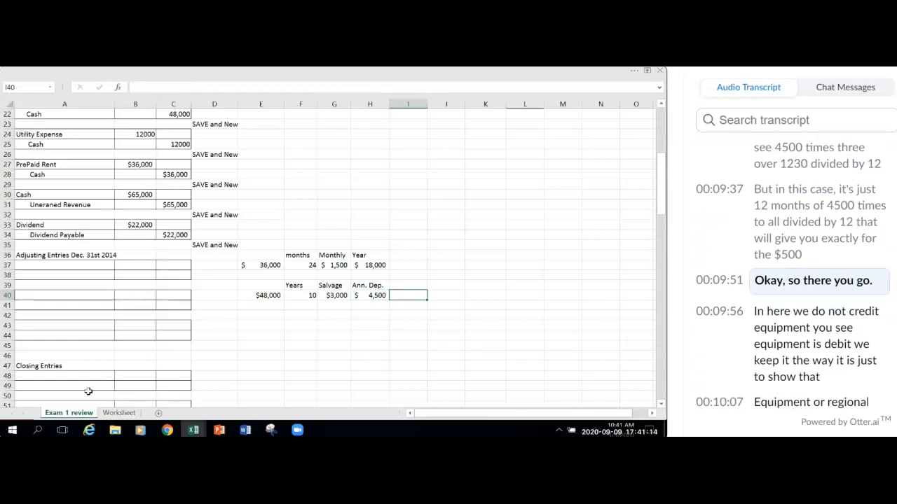
{"action": "left_click", "coordinate": [119, 413]}
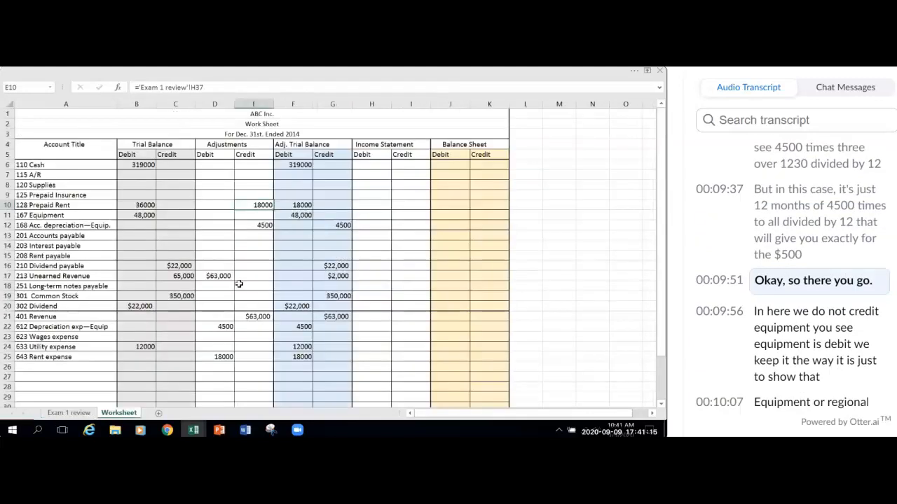
{"action": "left_click", "coordinate": [260, 227]}
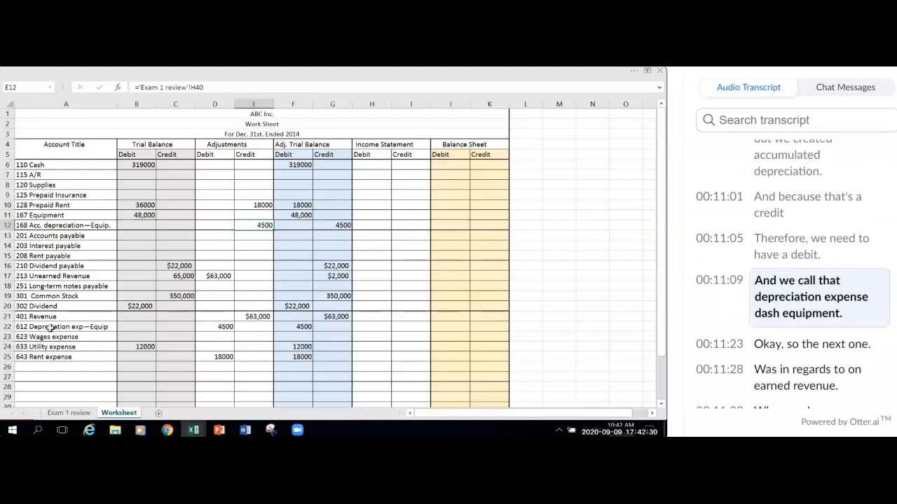
{"action": "left_click", "coordinate": [189, 398]}
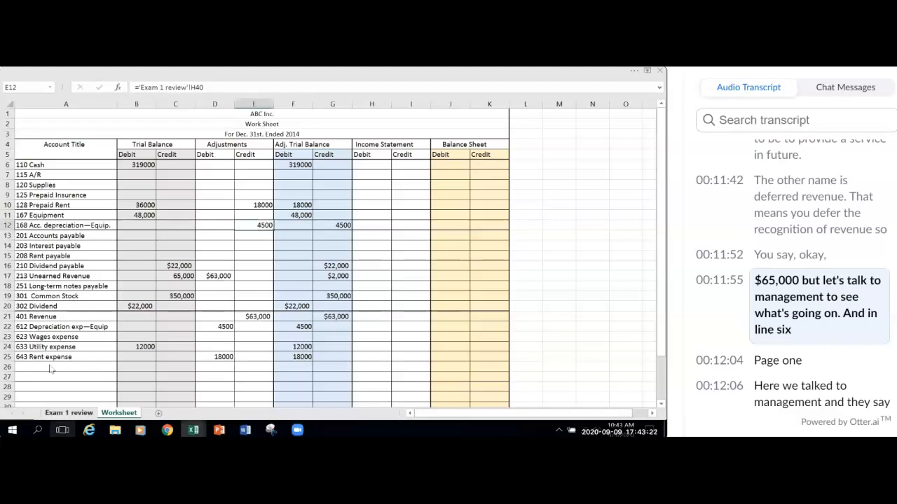
Step: Check the year-end unearned revenue balance on the Exam 1 review sheet and inspect the Unearned Revenue debit adjustment on the Worksheet sheet
{"action": "key", "text": "ctrl+Page_Up"}
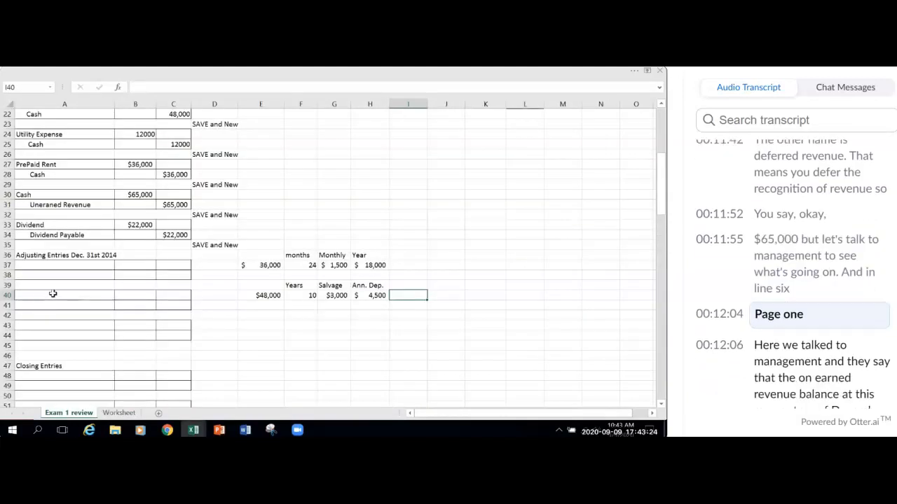
{"action": "scroll", "coordinate": [61, 292], "scroll_direction": "up", "scroll_amount": 4}
{"action": "scroll", "coordinate": [60, 292], "scroll_direction": "up", "scroll_amount": 2}
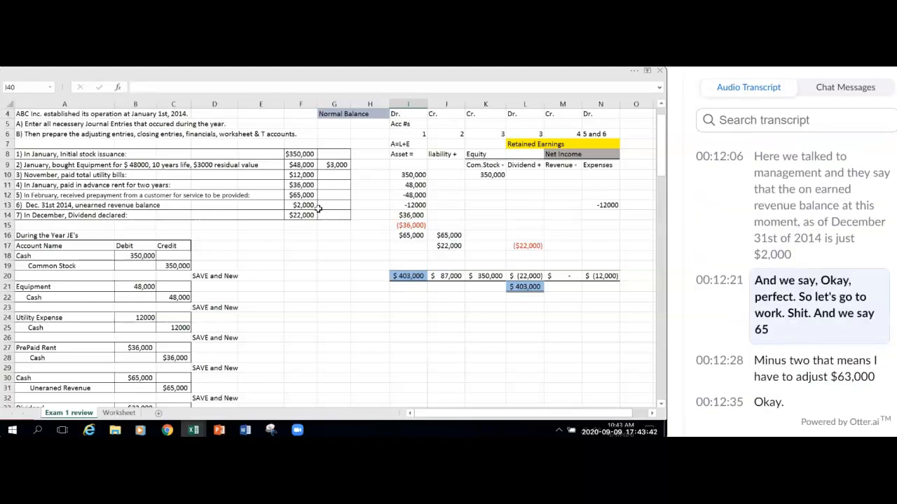
{"action": "left_click", "coordinate": [118, 413]}
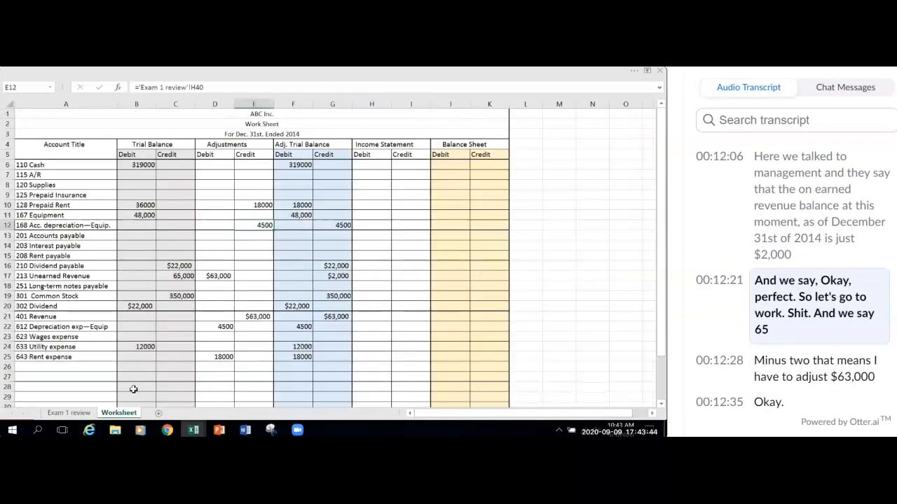
{"action": "left_click", "coordinate": [213, 278]}
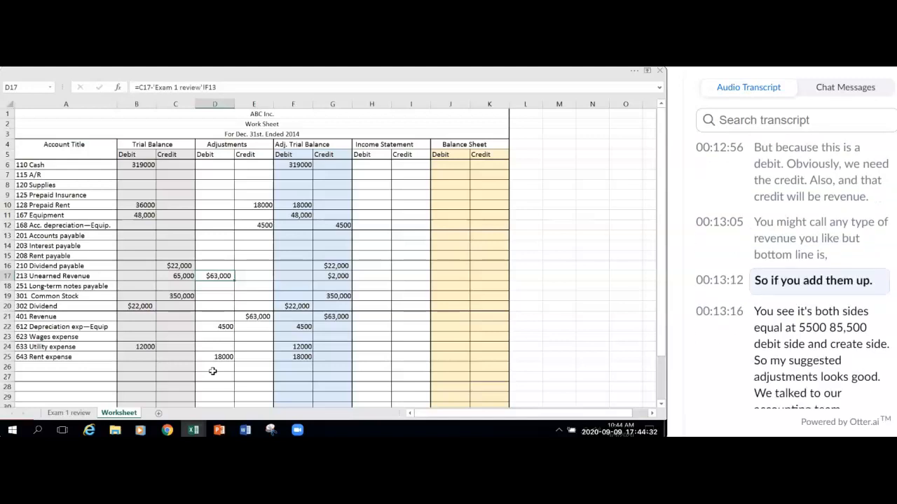
Step: Review the Adjustments and Adj. Trial Balance totals and inspect the Unearned Revenue formula in the adjusted credit column
{"action": "scroll", "coordinate": [212, 371], "scroll_direction": "down", "scroll_amount": 1}
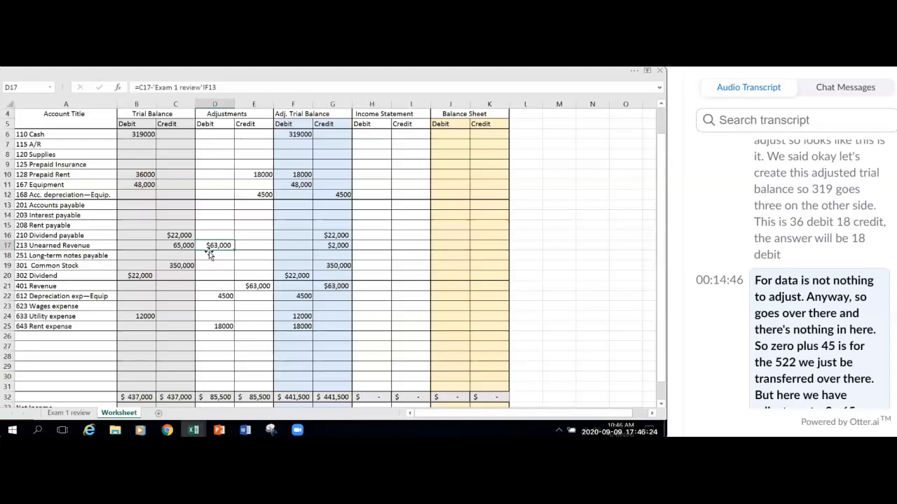
{"action": "left_click", "coordinate": [332, 246]}
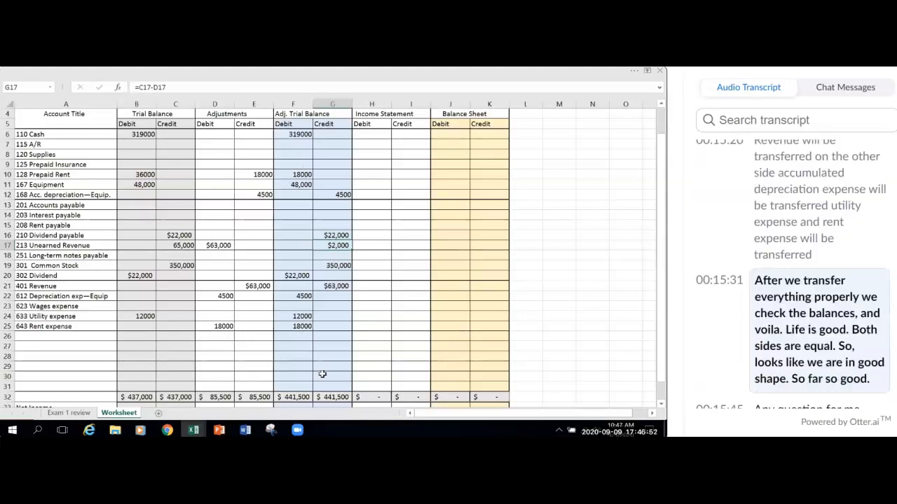
{"action": "scroll", "coordinate": [322, 374], "scroll_direction": "down", "scroll_amount": 1}
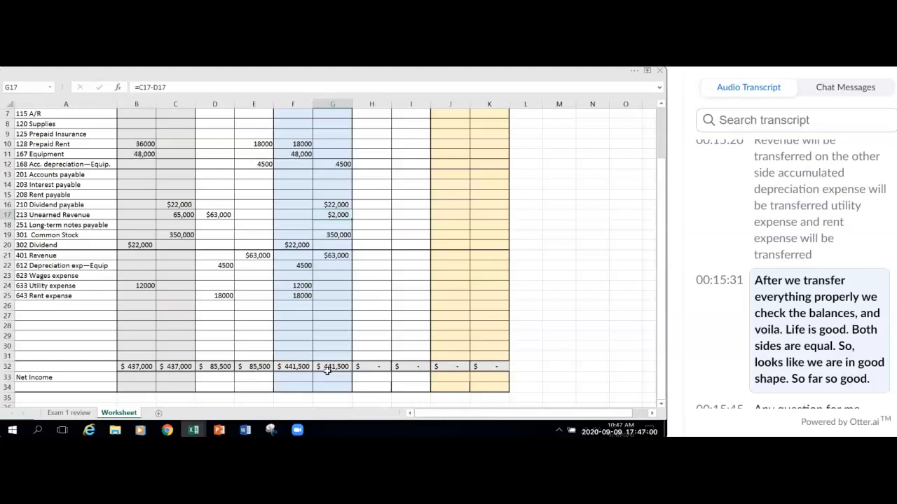
{"action": "scroll", "coordinate": [327, 371], "scroll_direction": "up", "scroll_amount": 2}
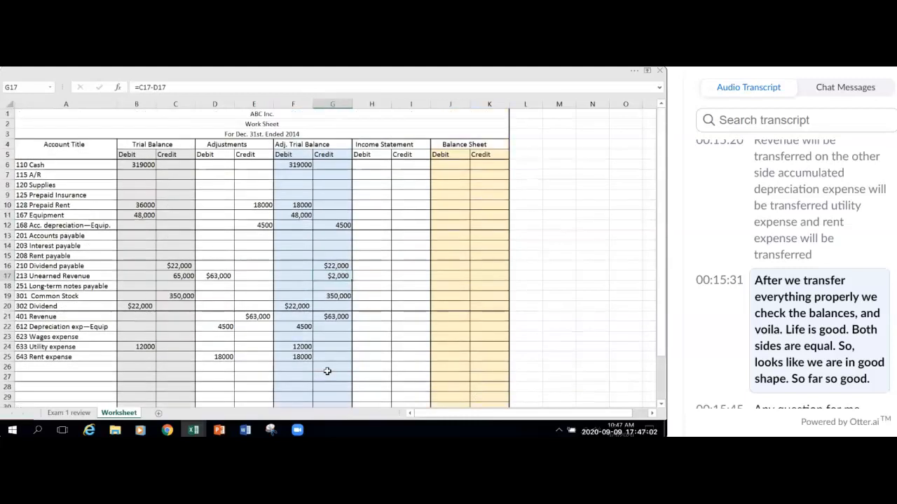
Step: Enter the heading "Deferral Adjustments" in cell M11, beside the Balance Sheet columns
{"action": "scroll", "coordinate": [327, 371], "scroll_direction": "down", "scroll_amount": 1}
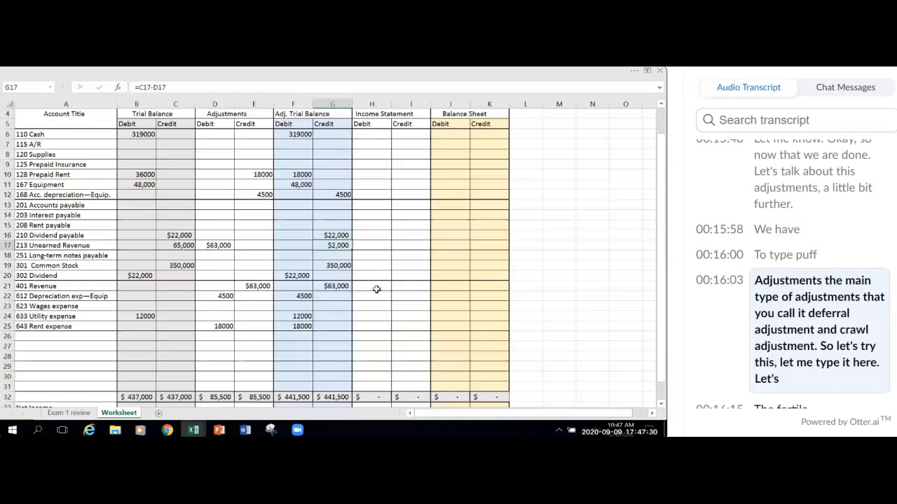
{"action": "left_click", "coordinate": [546, 185]}
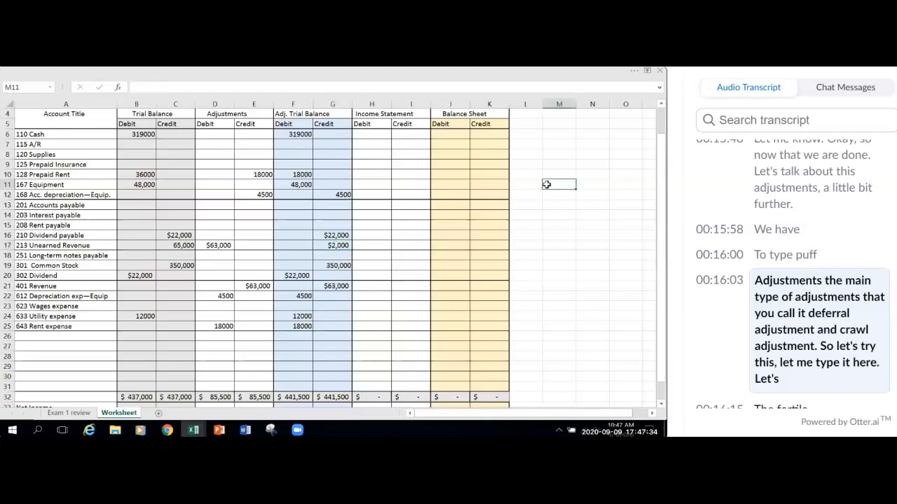
{"action": "type", "text": "Def"}
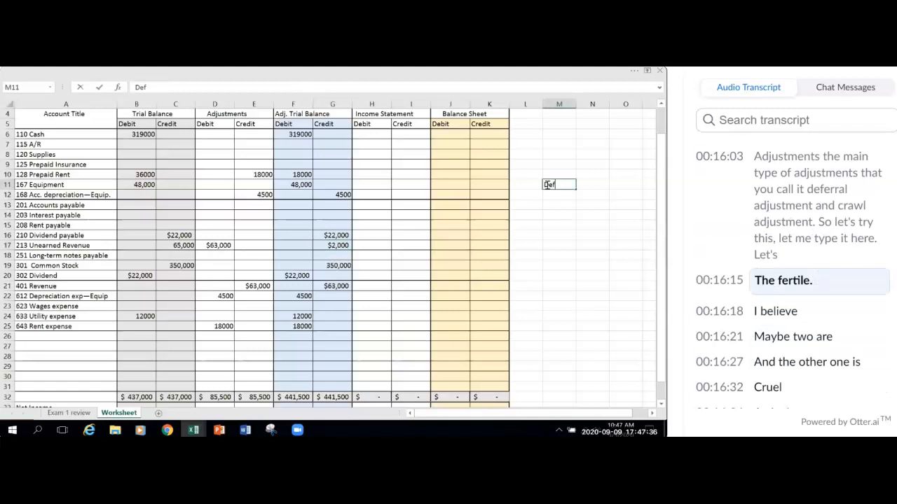
{"action": "type", "text": "erral"}
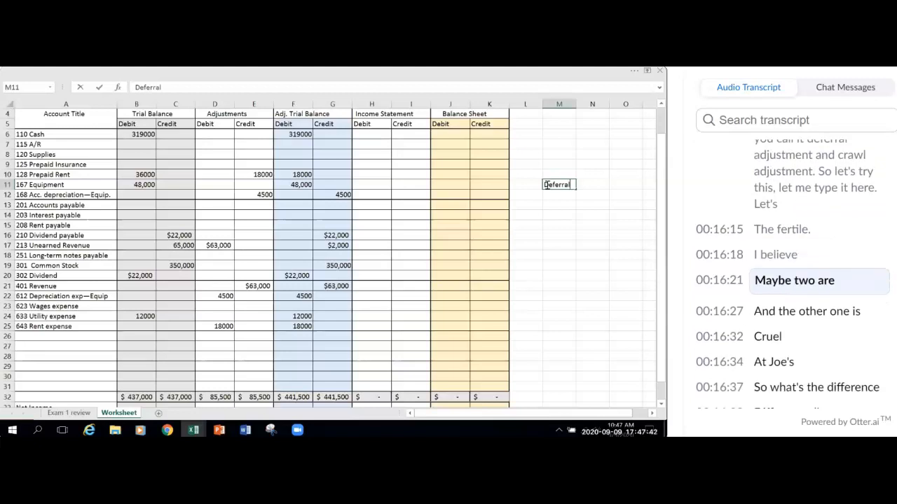
{"action": "type", "text": " Adjustments"}
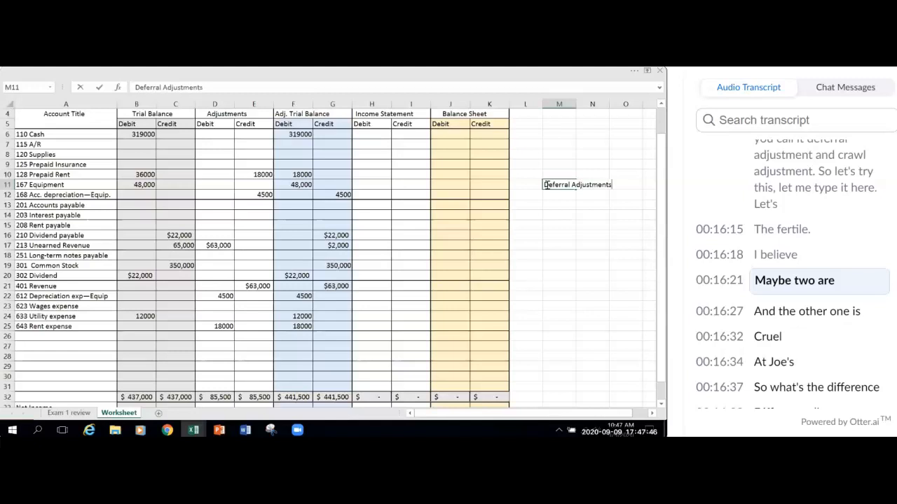
{"action": "left_click", "coordinate": [565, 195]}
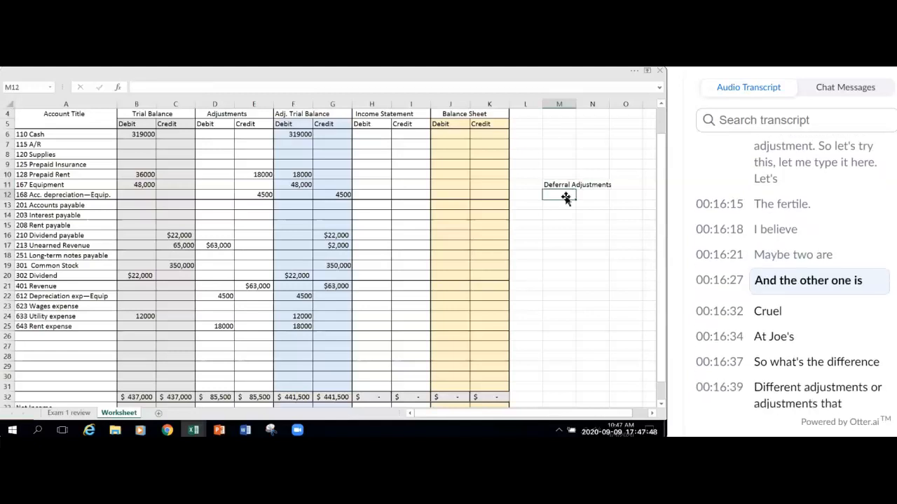
Step: Enter the heading "Accrual Adjustments" in cell M16, below the deferral heading
{"action": "left_click", "coordinate": [554, 234]}
{"action": "type", "text": "Accru"}
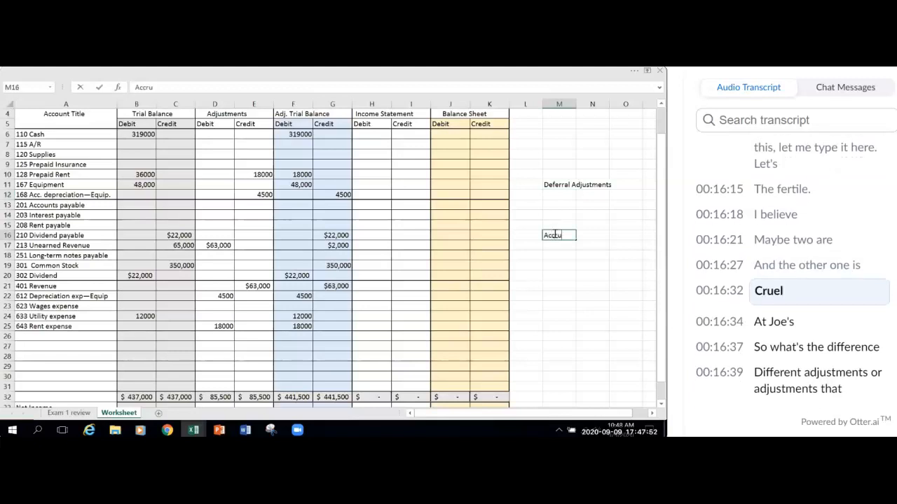
{"action": "type", "text": "al Adjustments"}
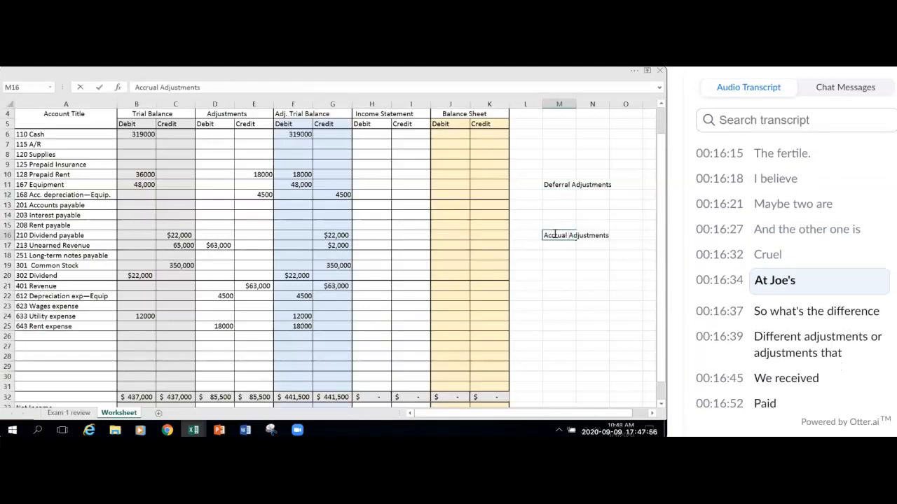
{"action": "left_click", "coordinate": [582, 271]}
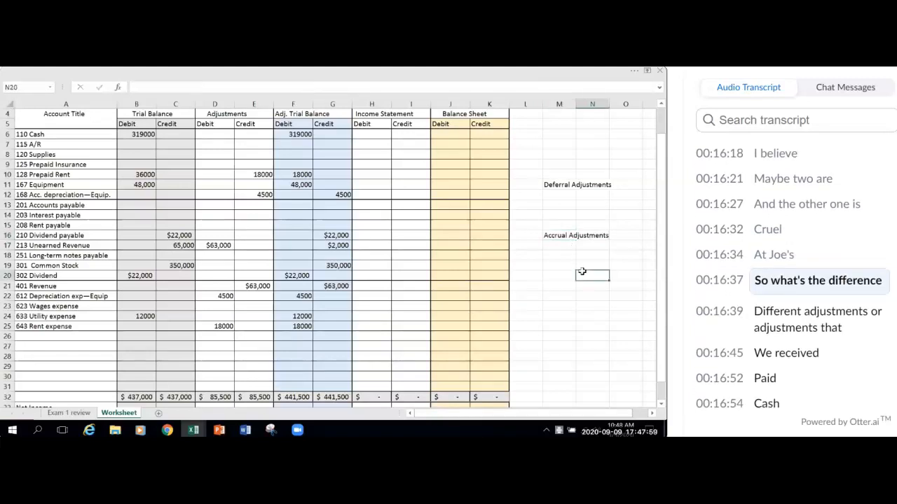
Step: Enter in cell M12 the note "We received or paid Cash in advance and we deferred the recognition of Revenue or Expense to Future."
{"action": "left_click", "coordinate": [556, 197]}
{"action": "type", "text": "We rec"}
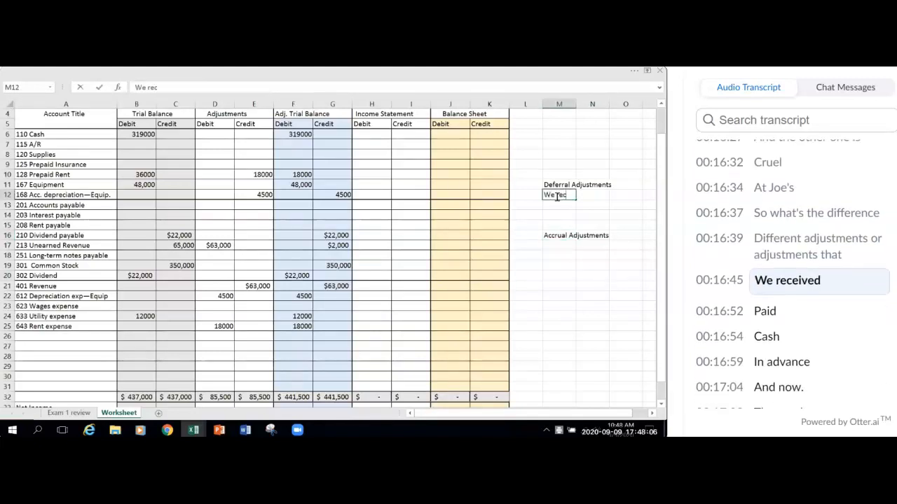
{"action": "type", "text": "eived or pai"}
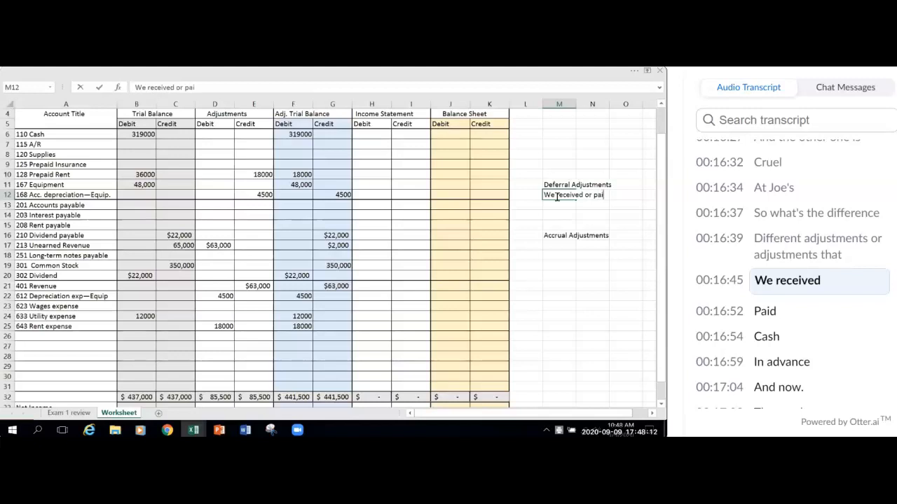
{"action": "type", "text": "d Cash"}
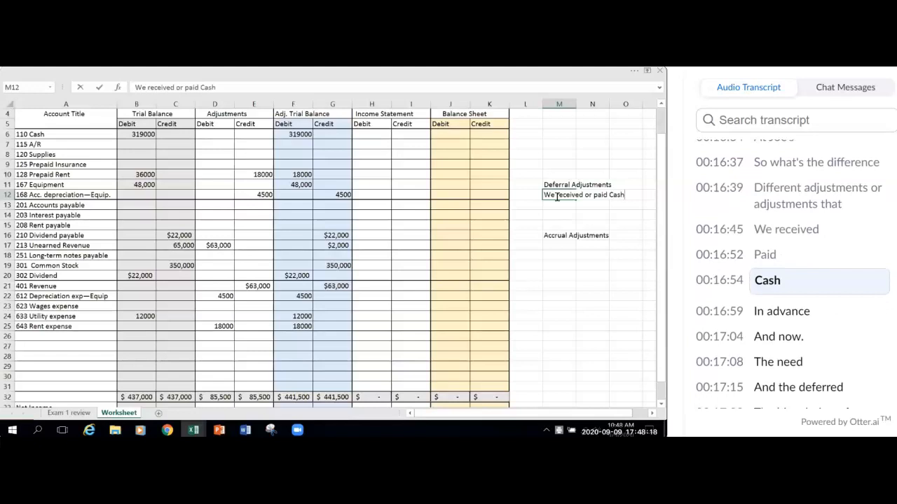
{"action": "type", "text": " in advance"}
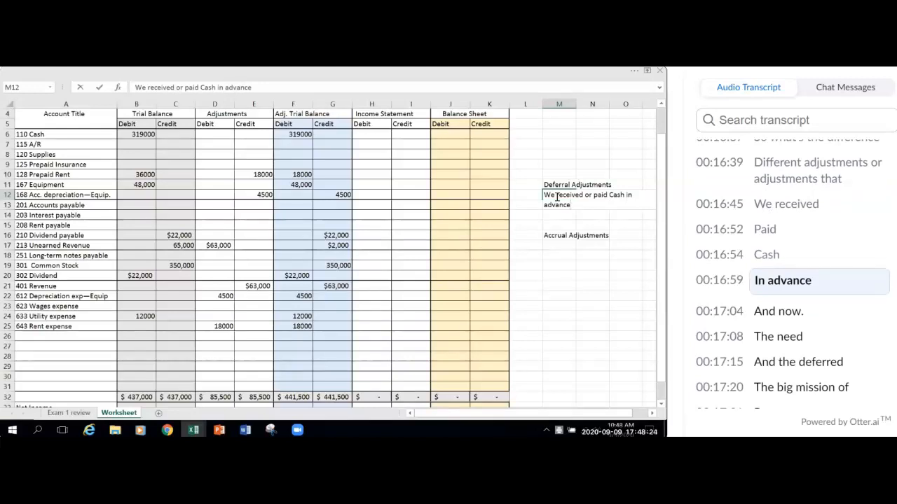
{"action": "type", "text": " and now"}
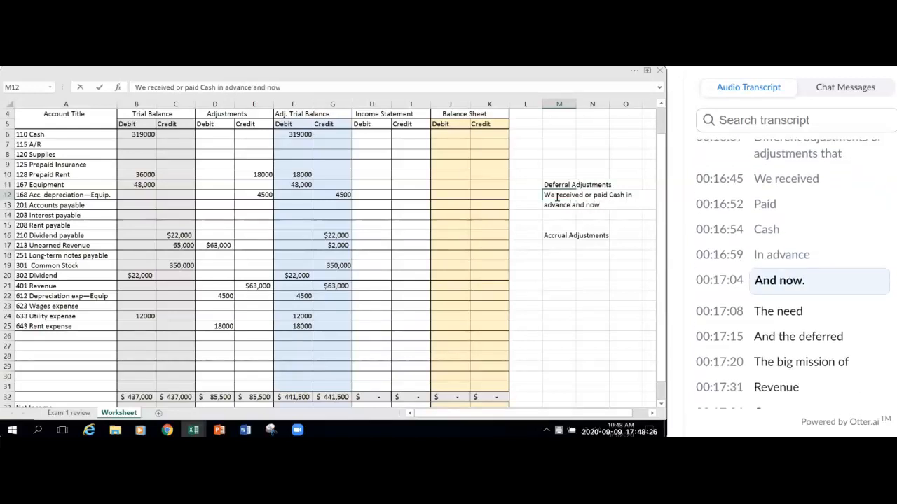
{"action": "type", "text": " we need t"}
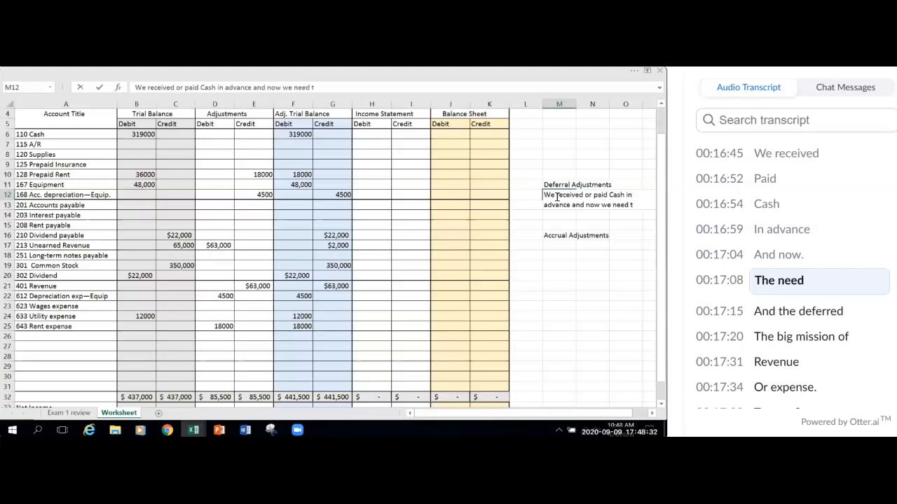
{"action": "key", "text": "BackSpace"}
{"action": "key", "text": "BackSpace"}
{"action": "key", "text": "BackSpace"}
{"action": "key", "text": "BackSpace"}
{"action": "key", "text": "BackSpace"}
{"action": "key", "text": "BackSpace"}
{"action": "key", "text": "BackSpace"}
{"action": "key", "text": "BackSpace"}
{"action": "key", "text": "BackSpace"}
{"action": "key", "text": "BackSpace"}
{"action": "key", "text": "BackSpace"}
{"action": "key", "text": "BackSpace"}
{"action": "key", "text": "BackSpace"}
{"action": "type", "text": "w"}
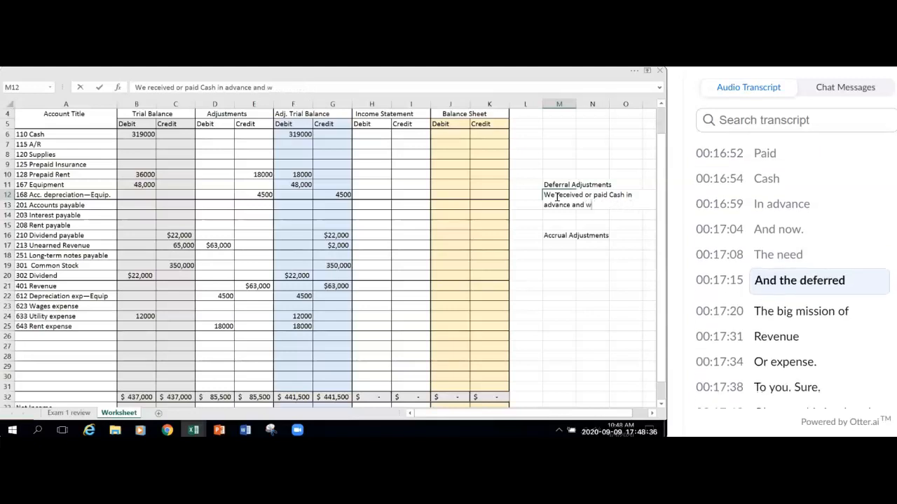
{"action": "type", "text": "e deferred th"}
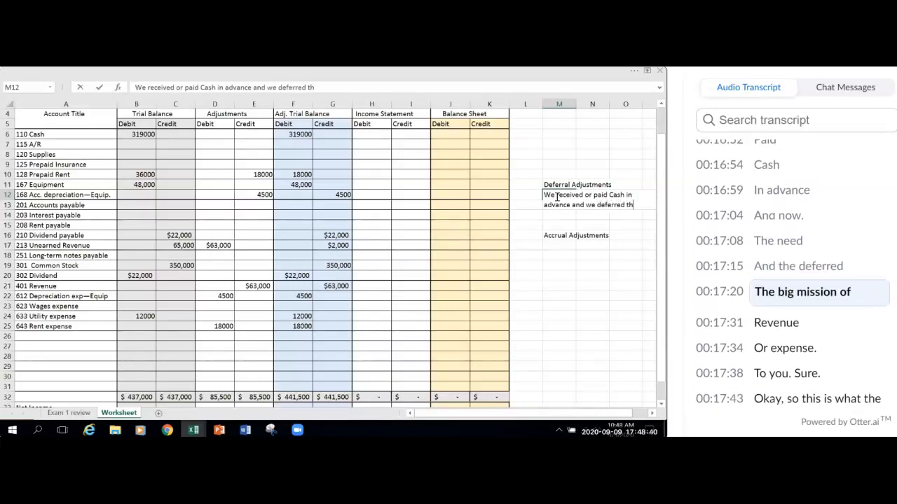
{"action": "type", "text": "e recognition of"}
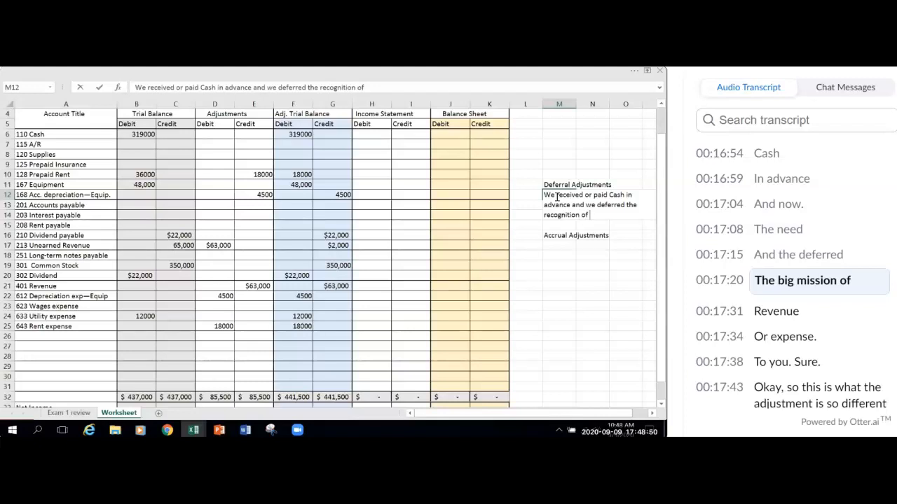
{"action": "type", "text": "Revenuw"}
{"action": "key", "text": "BackSpace"}
{"action": "type", "text": "e "}
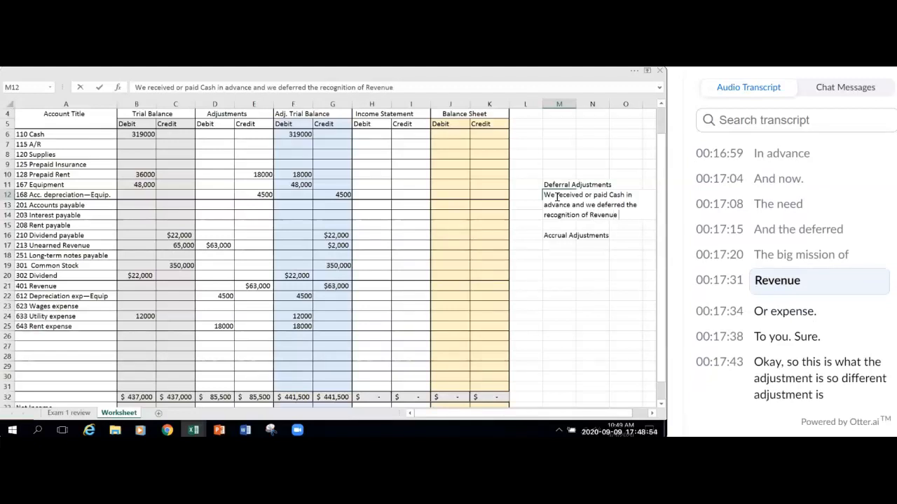
{"action": "type", "text": "or Expense to"}
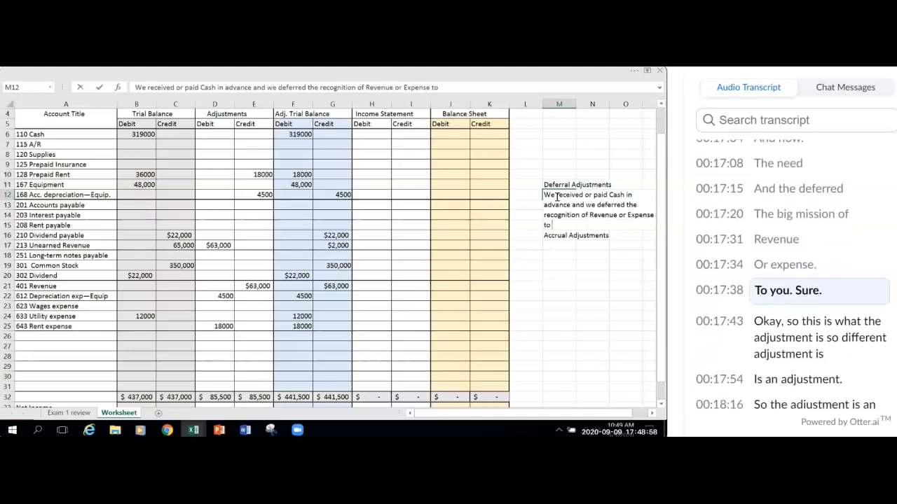
{"action": "type", "text": " Future."}
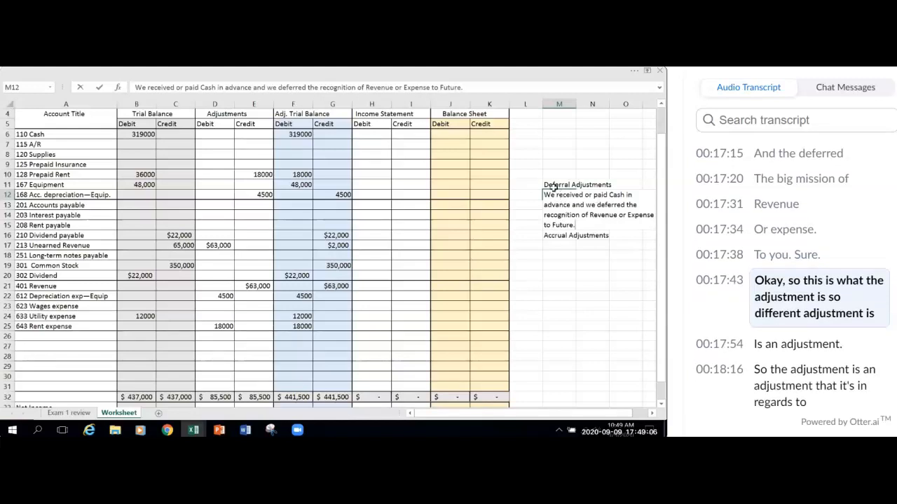
Step: Try a thick outside border around the deferral heading and note in cells M11:O12
{"action": "left_click_drag", "start_coordinate": [553, 187], "coordinate": [623, 190]}
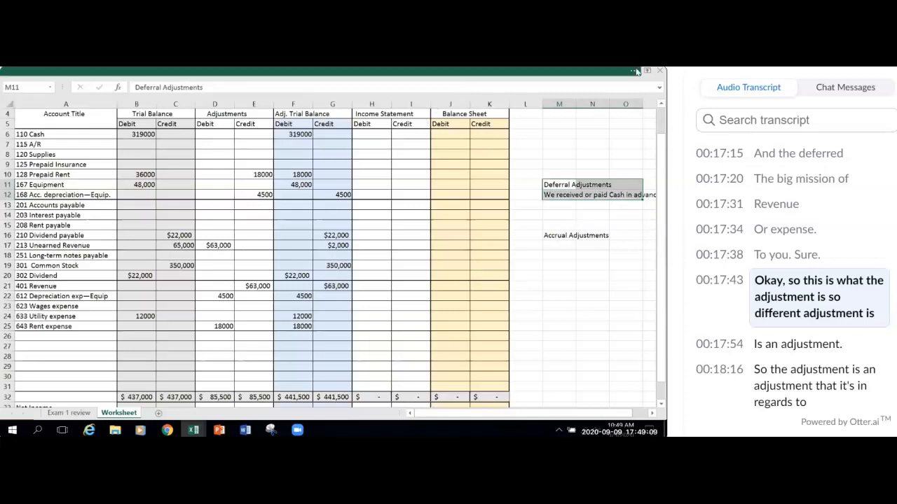
{"action": "left_click", "coordinate": [594, 74]}
{"action": "left_click", "coordinate": [129, 121]}
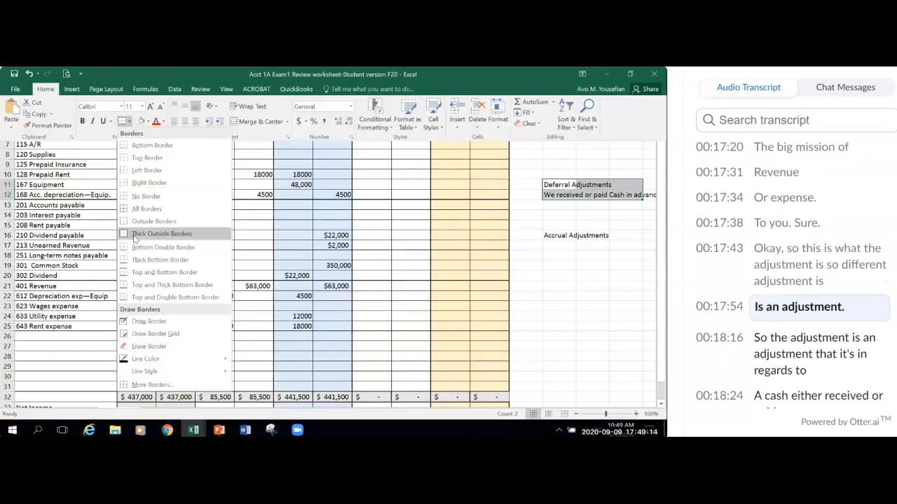
{"action": "left_click", "coordinate": [135, 236]}
{"action": "left_click", "coordinate": [635, 324]}
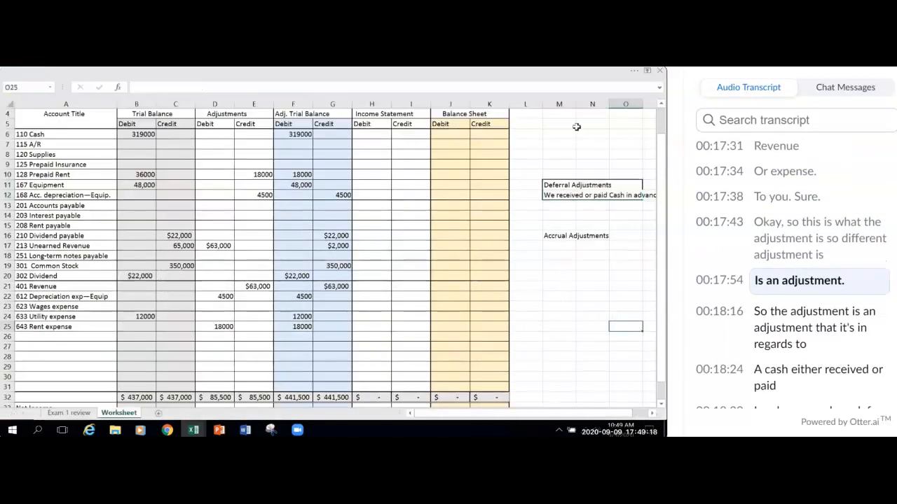
Step: Undo the thick outside border around the deferral notes and redo the note entry in M12
{"action": "left_click", "coordinate": [10, 73]}
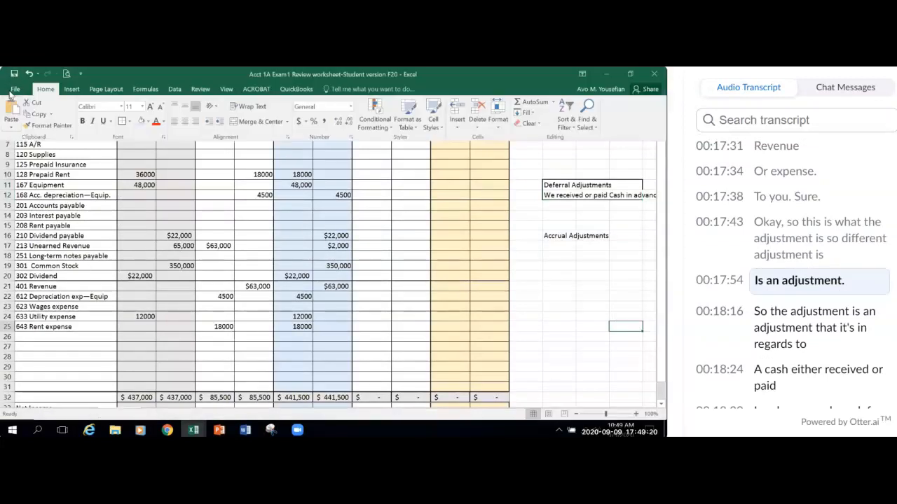
{"action": "left_click", "coordinate": [28, 73]}
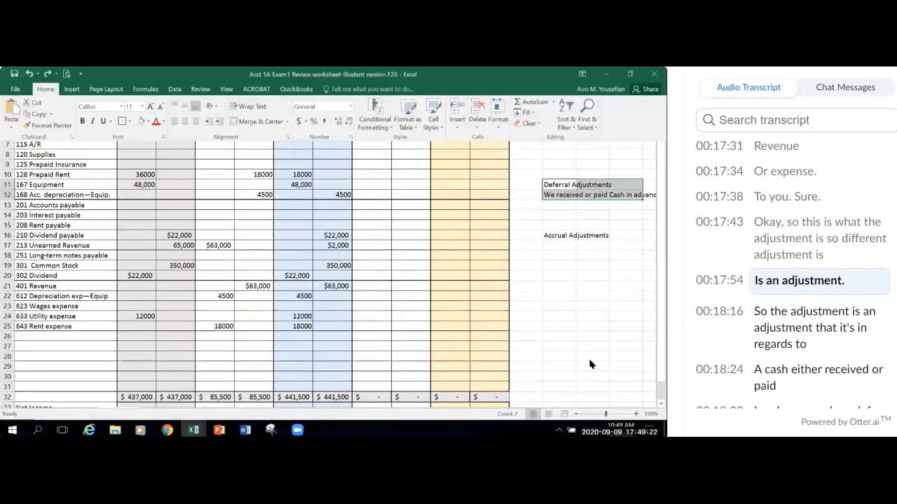
{"action": "key", "text": "ctrl+z"}
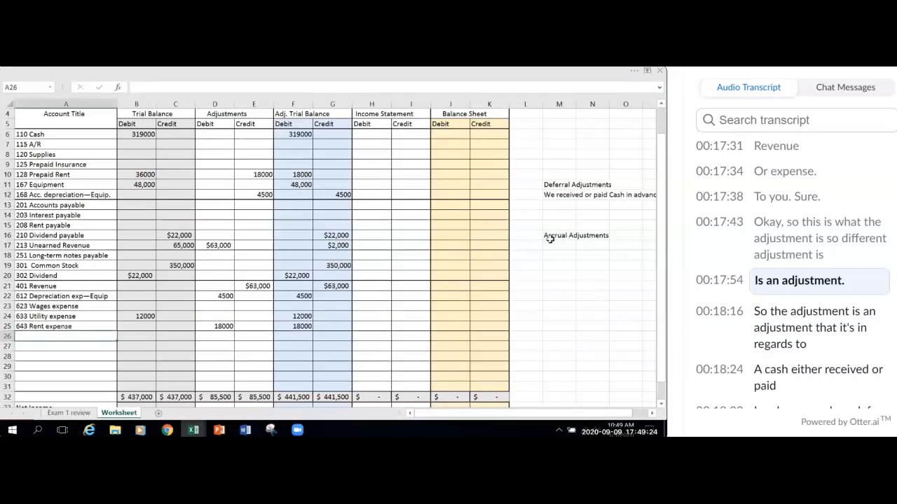
{"action": "left_click", "coordinate": [564, 195]}
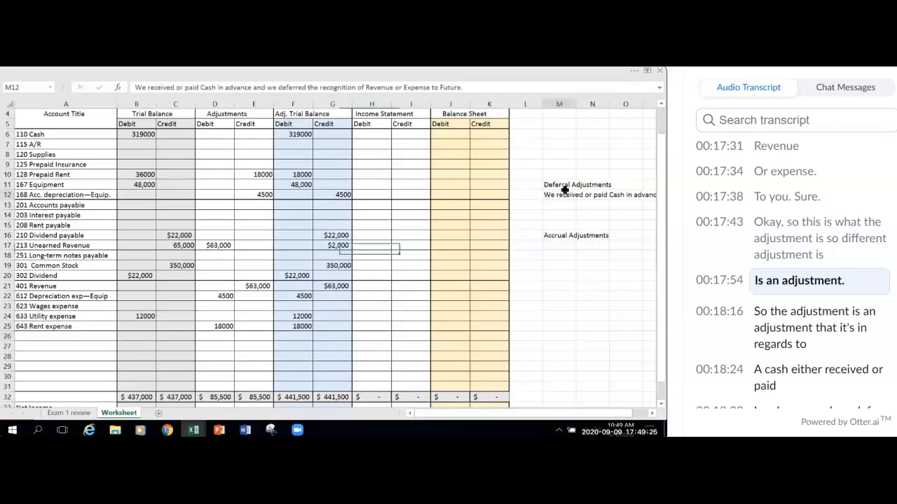
{"action": "left_click", "coordinate": [637, 73]}
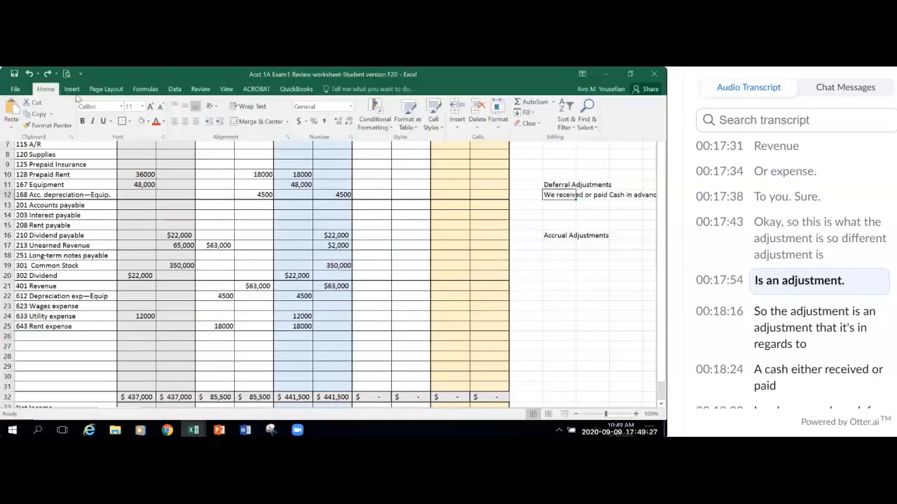
{"action": "left_click", "coordinate": [28, 73]}
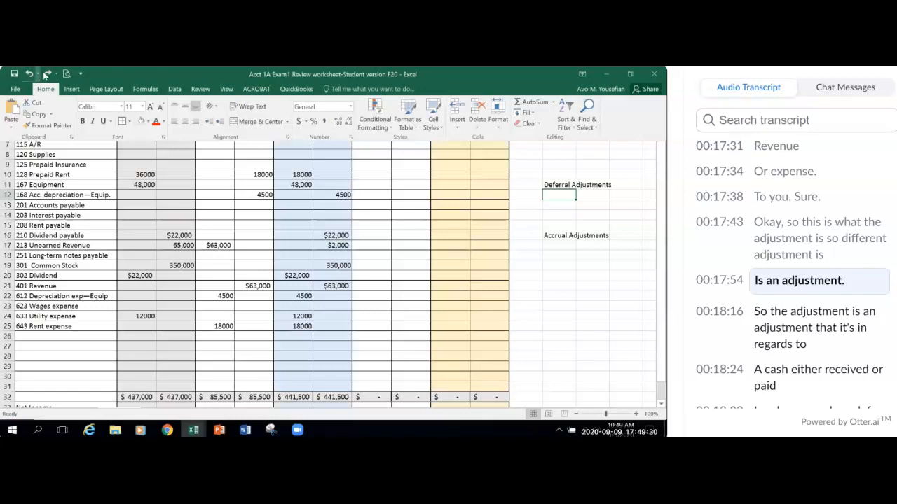
{"action": "left_click", "coordinate": [46, 74]}
{"action": "left_click", "coordinate": [565, 348]}
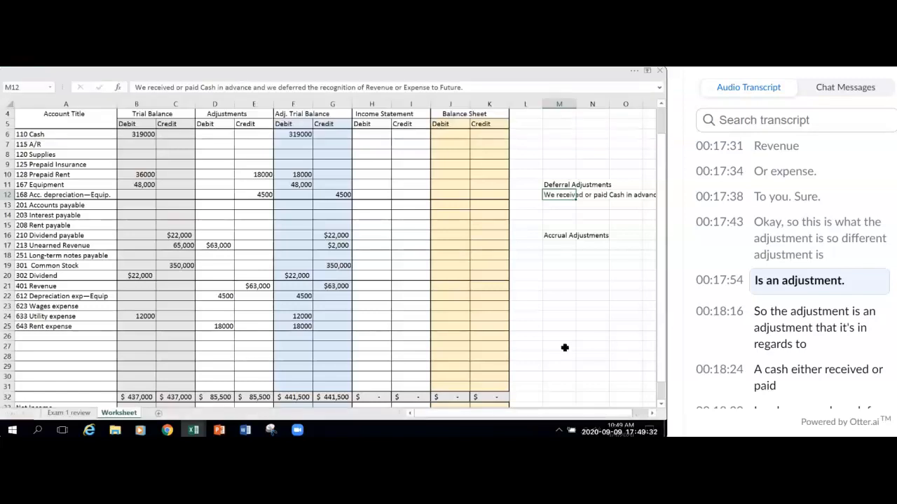
Step: Read the full deferral note in M12 and inspect the Unearned Revenue trial balance credit and the Revenue adjustment credit as its example
{"action": "left_click_drag", "start_coordinate": [524, 414], "coordinate": [583, 412]}
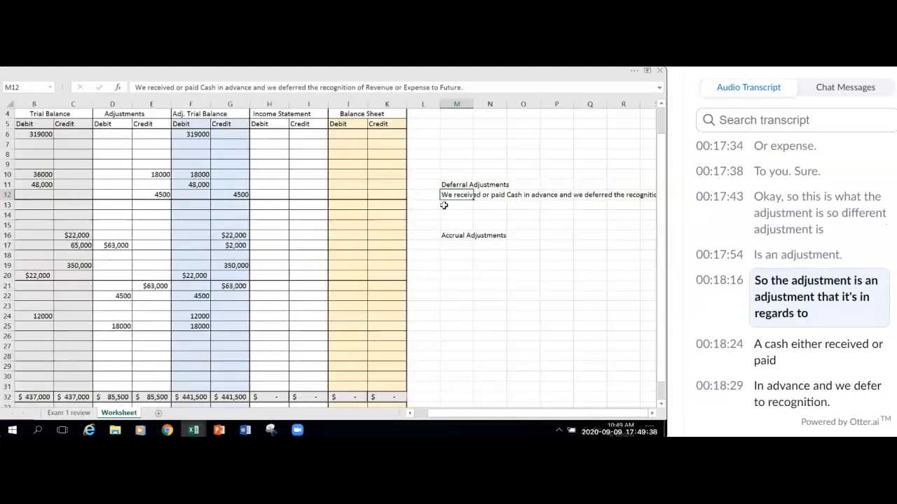
{"action": "left_click", "coordinate": [511, 288]}
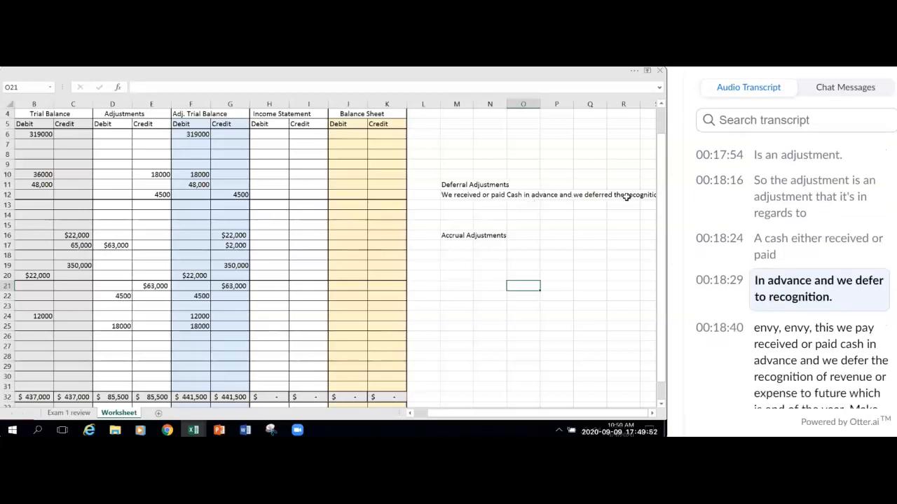
{"action": "left_click", "coordinate": [449, 186]}
{"action": "mouse_move", "coordinate": [449, 186]}
{"action": "left_mouse_down"}
{"action": "mouse_move", "coordinate": [475, 200]}
{"action": "mouse_move", "coordinate": [489, 197]}
{"action": "left_mouse_up"}
{"action": "left_click", "coordinate": [490, 197]}
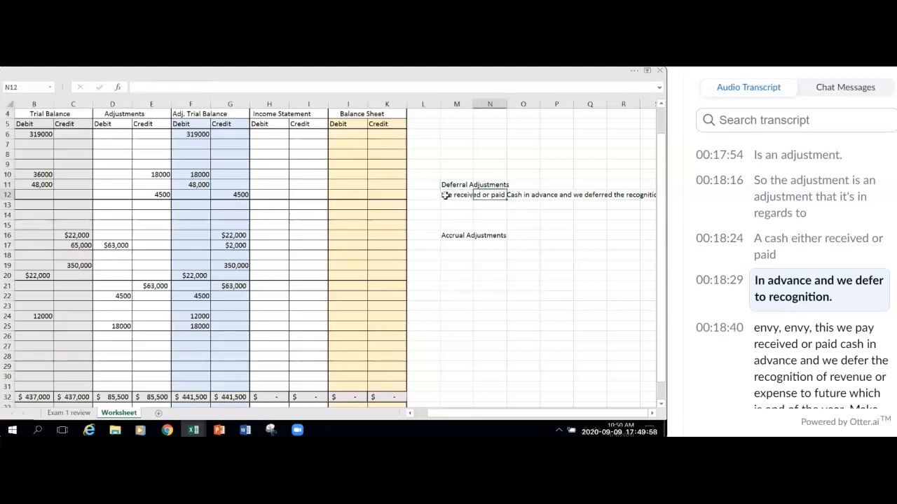
{"action": "left_click", "coordinate": [443, 195]}
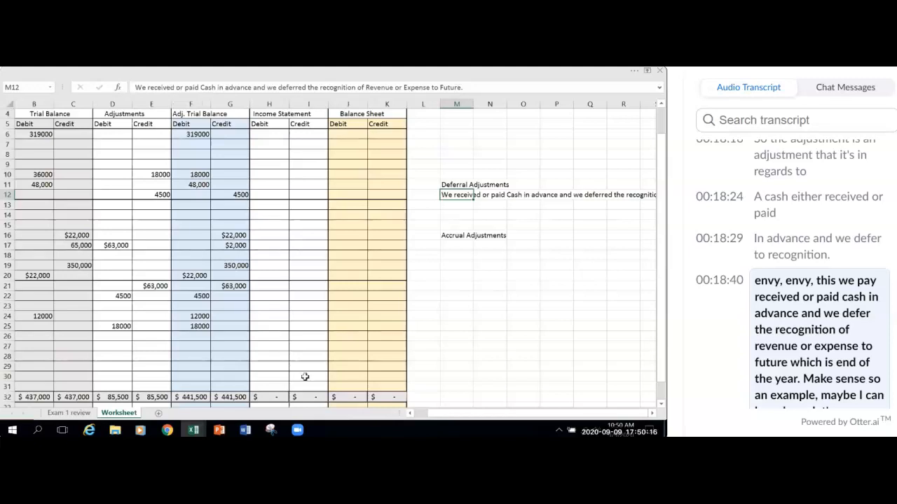
{"action": "scroll", "coordinate": [200, 338], "scroll_direction": "left", "scroll_amount": 2}
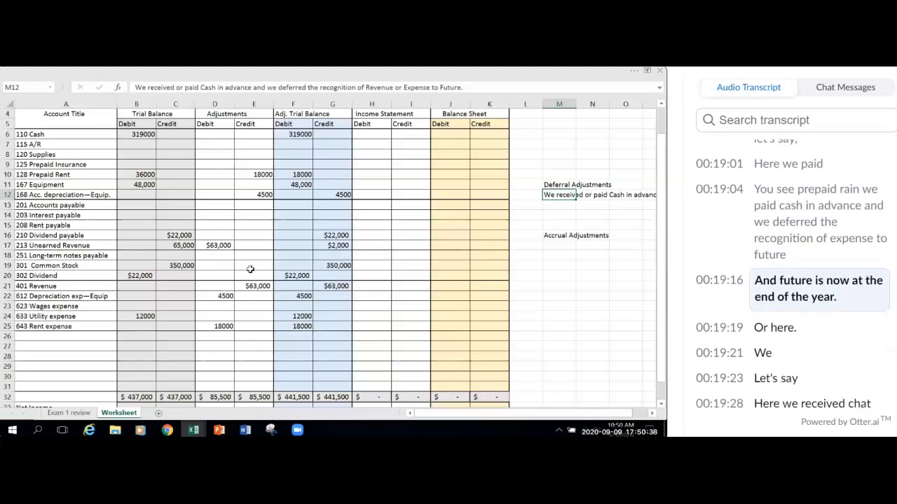
{"action": "left_click", "coordinate": [184, 246]}
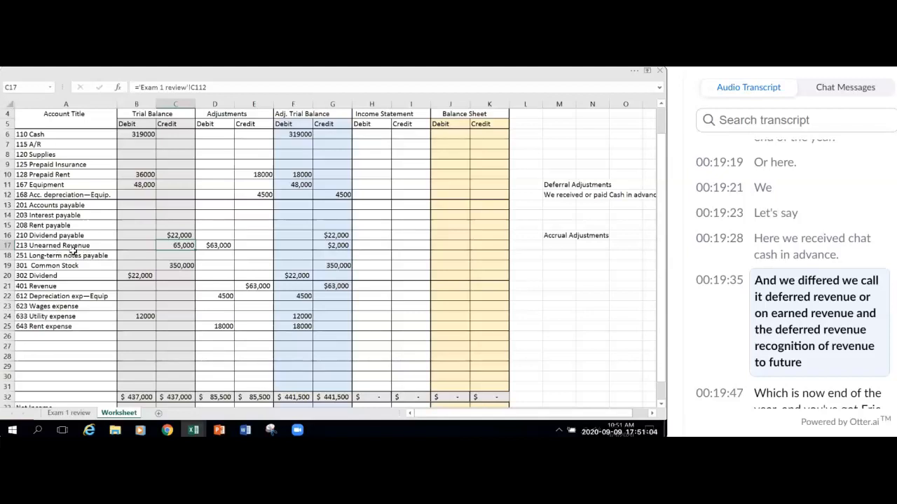
{"action": "left_click", "coordinate": [256, 288]}
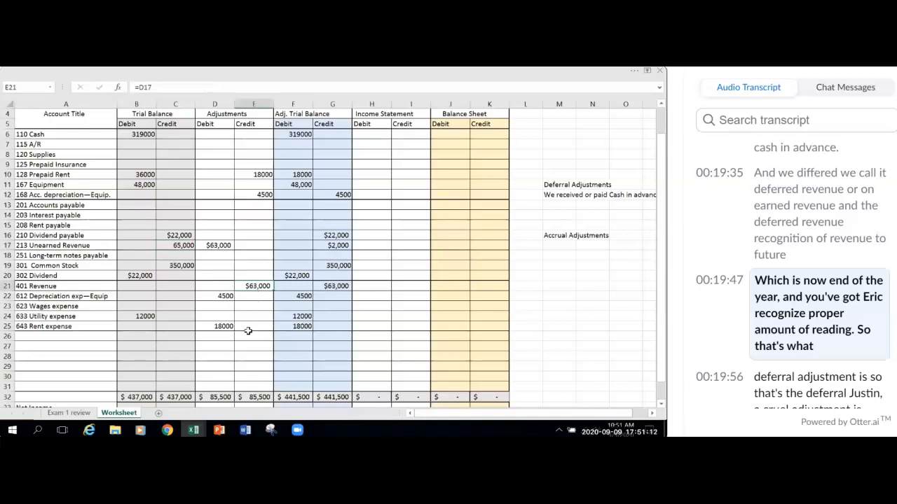
{"action": "left_click", "coordinate": [574, 195]}
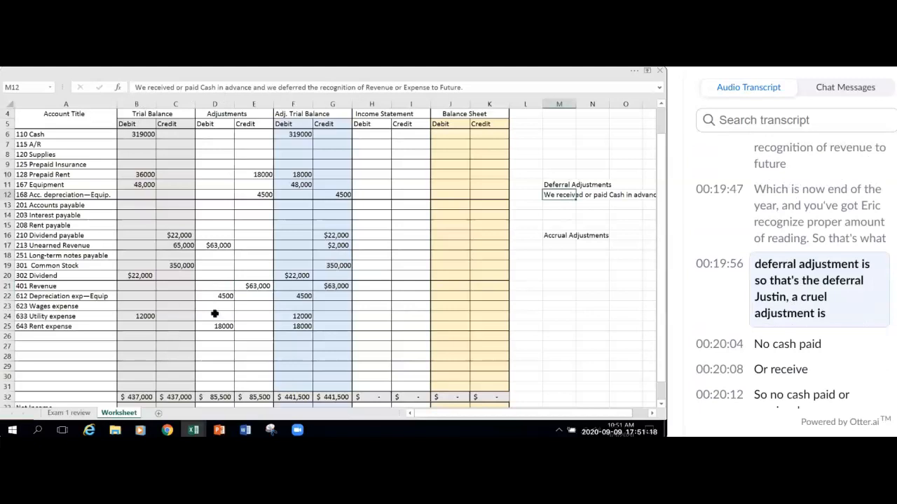
Step: Enter in cell M17 the note "No cash paid or received. However, something happened or accrued because of passage of time."
{"action": "left_click", "coordinate": [549, 246]}
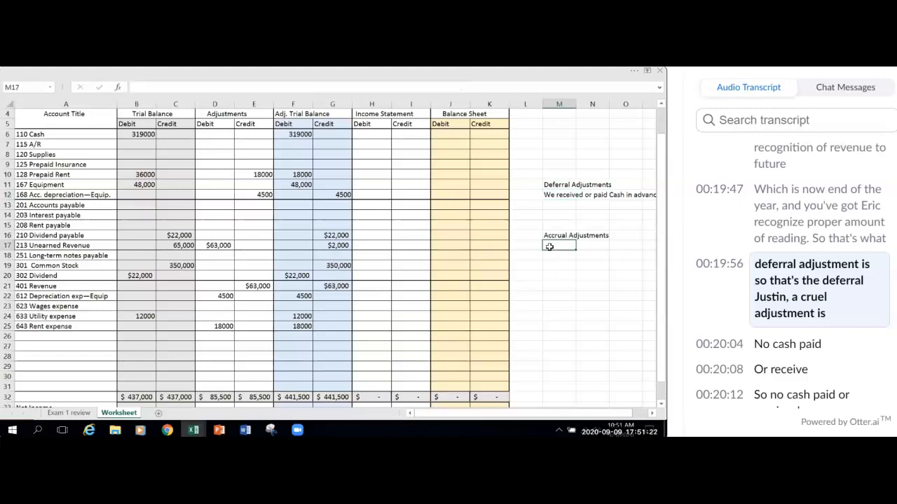
{"action": "type", "text": "No cash pa"}
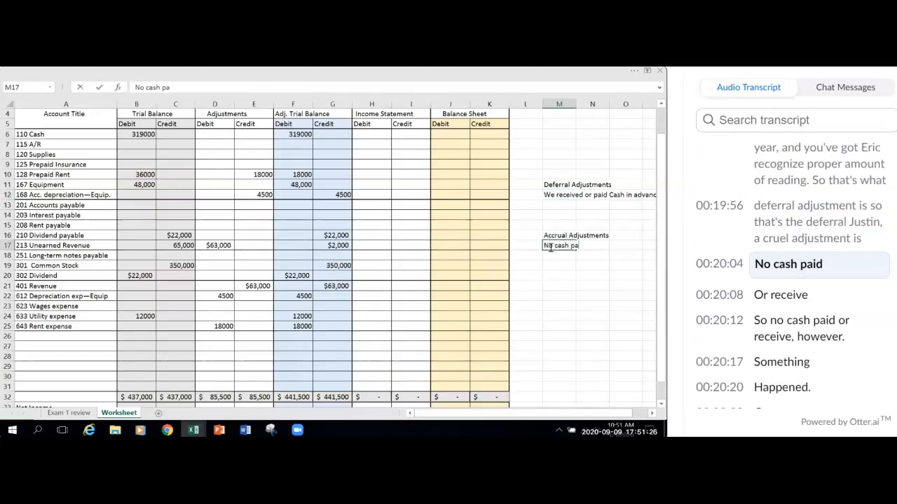
{"action": "type", "text": "id or received"}
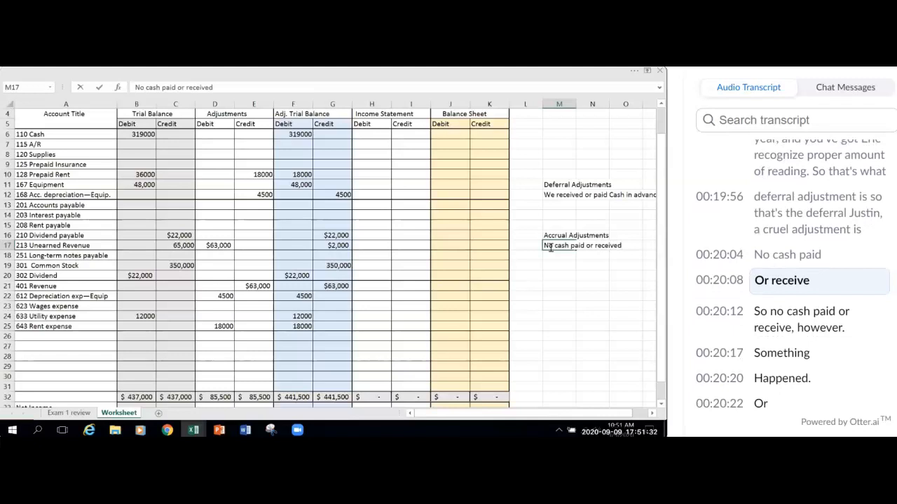
{"action": "type", "text": ". Howeve"}
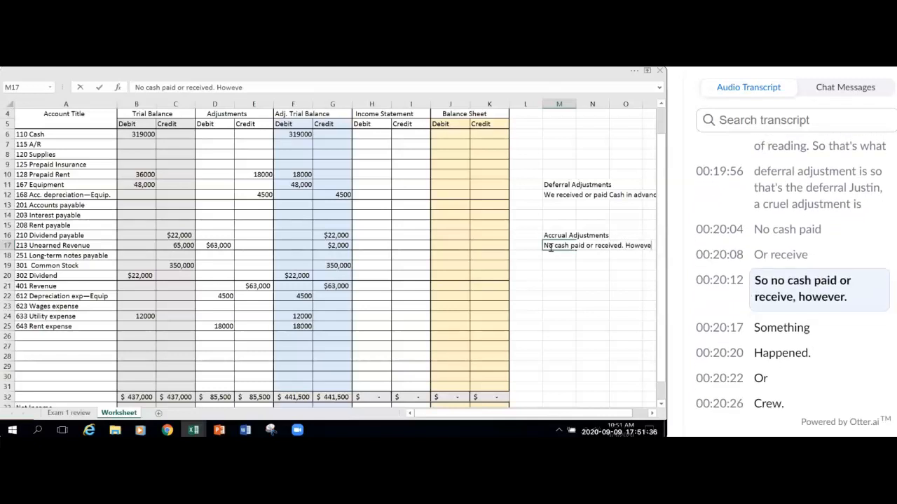
{"action": "type", "text": "r, something happ"}
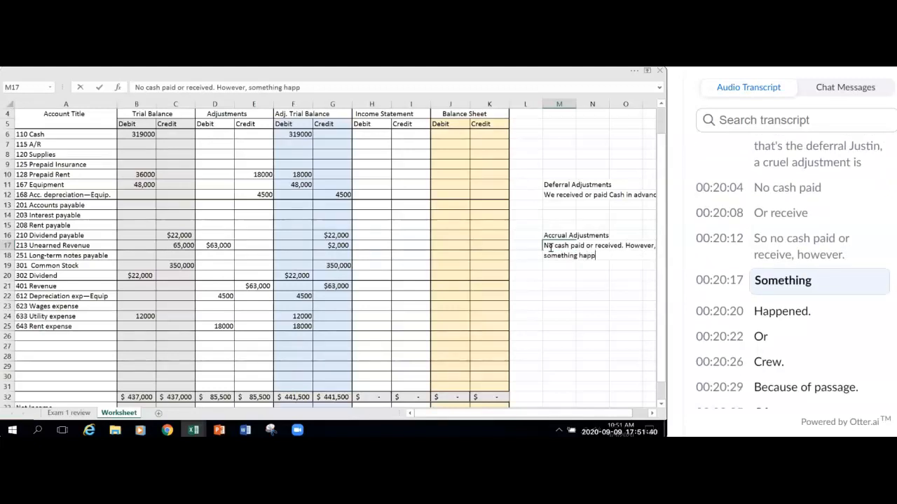
{"action": "type", "text": "ened or "}
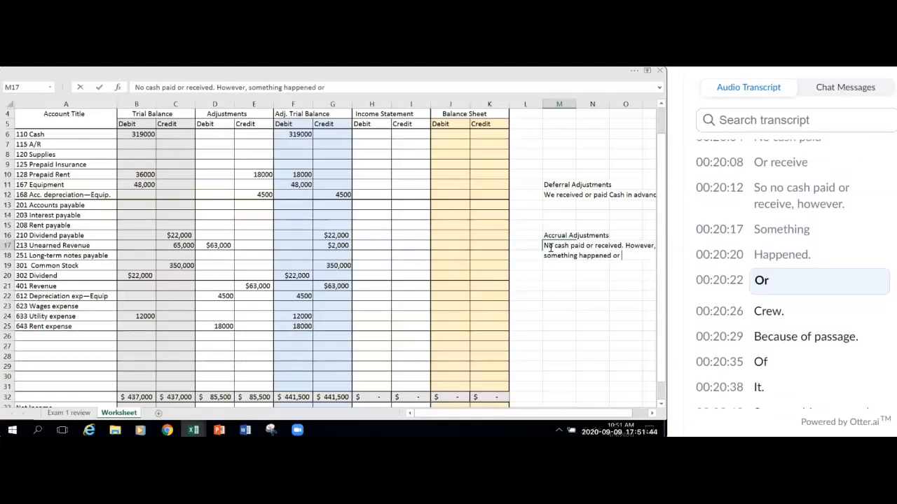
{"action": "type", "text": "accrue"}
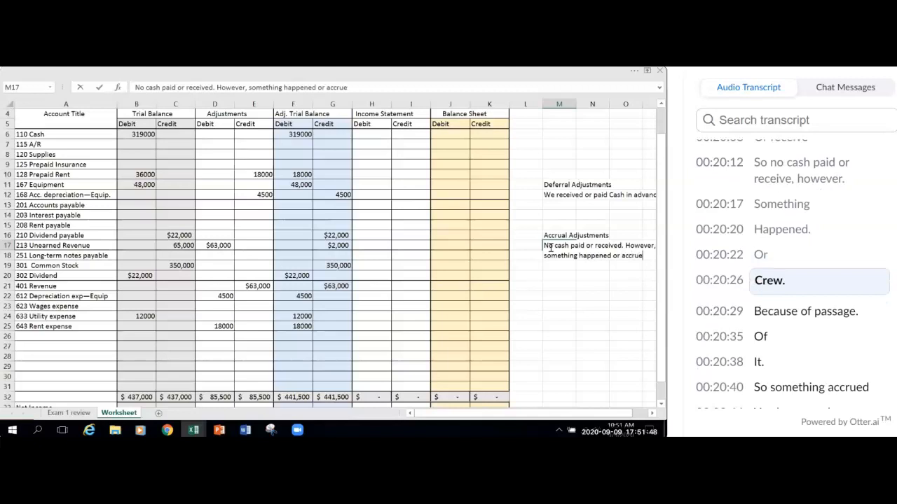
{"action": "type", "text": "d because of passa"}
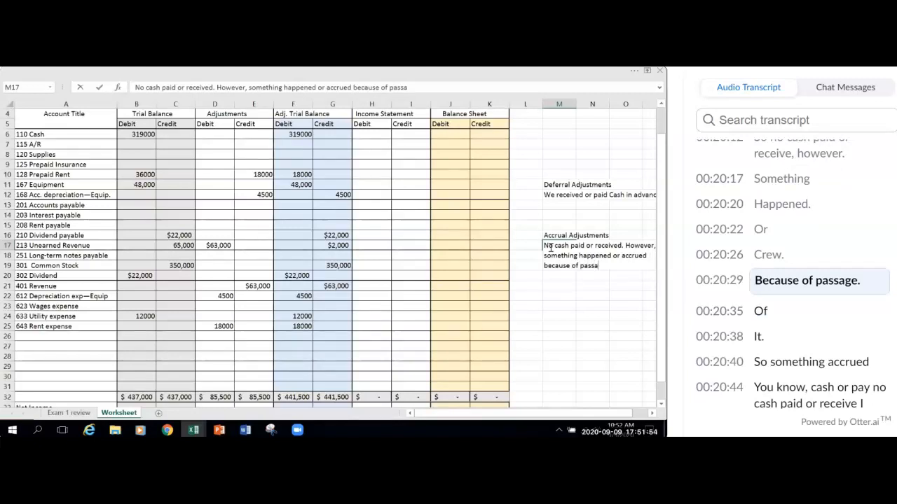
{"action": "type", "text": "ge of time"}
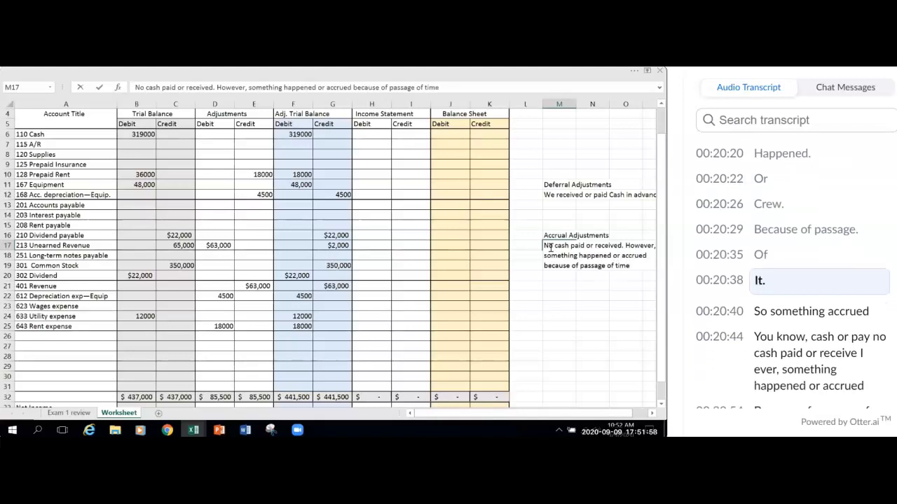
{"action": "type", "text": "."}
{"action": "left_click", "coordinate": [585, 345]}
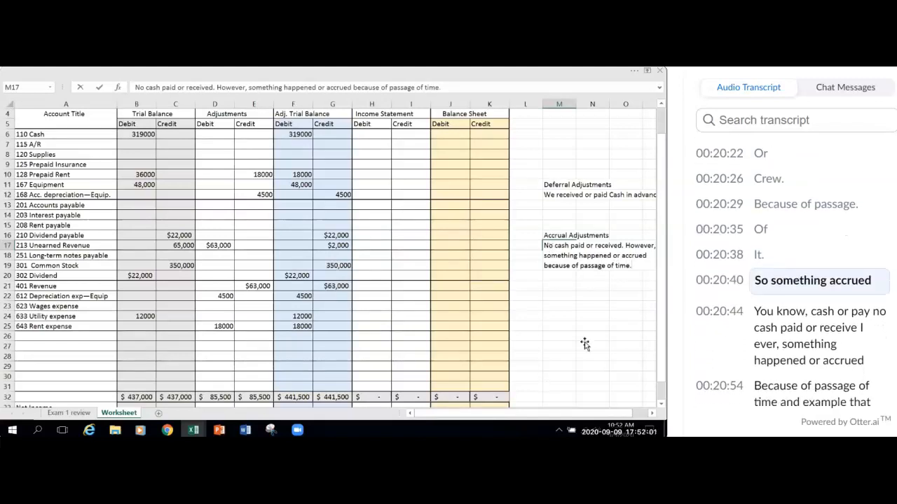
Step: Read the full accrual and deferral notes and inspect where an interest payable credit and interest expense debit adjustment would go
{"action": "left_click", "coordinate": [617, 248]}
{"action": "left_click", "coordinate": [546, 247]}
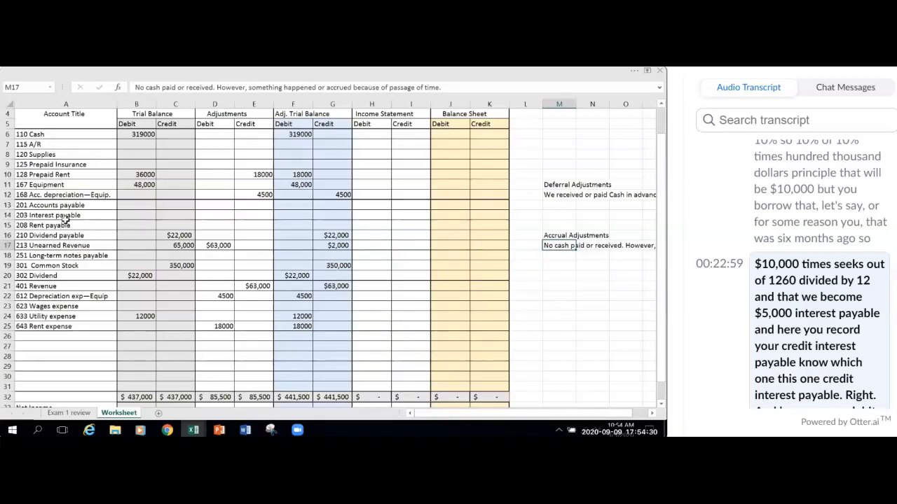
{"action": "left_click", "coordinate": [257, 205]}
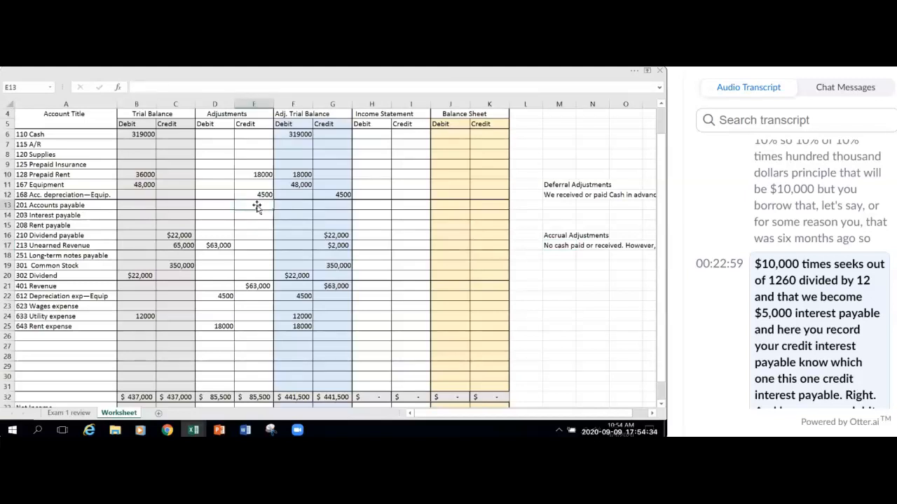
{"action": "left_click", "coordinate": [251, 215]}
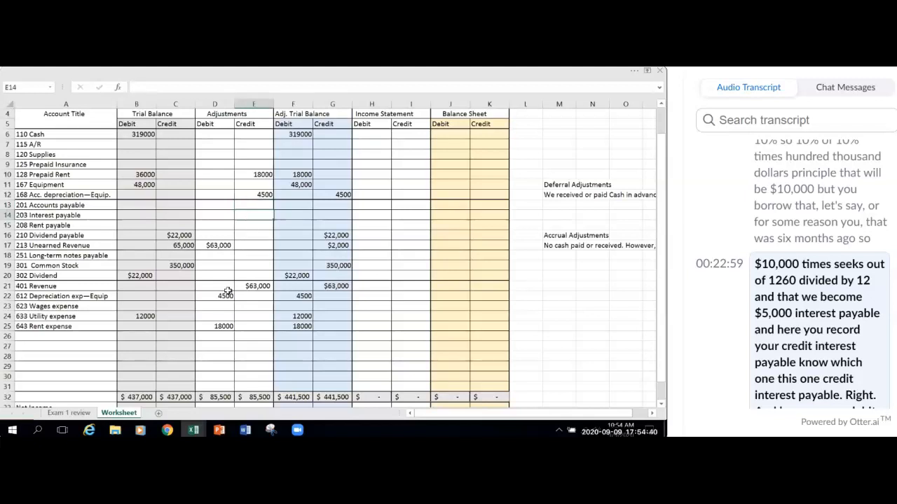
{"action": "left_click", "coordinate": [220, 338]}
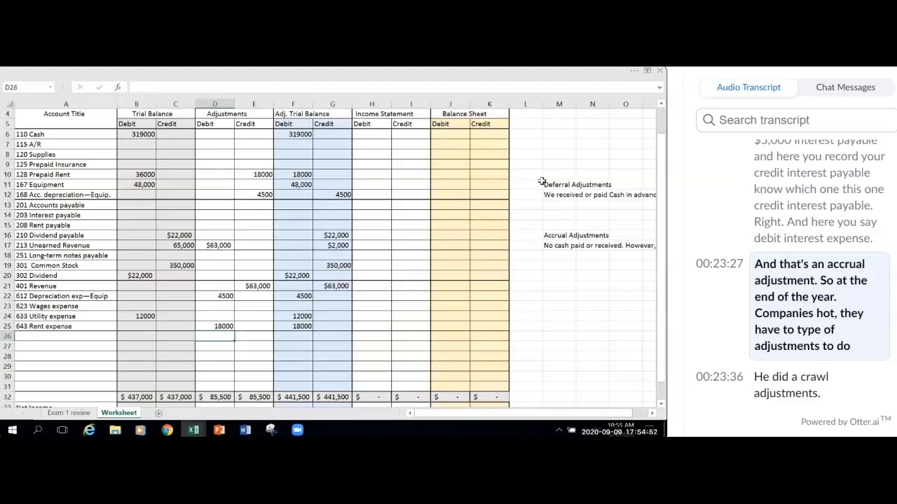
{"action": "left_click", "coordinate": [555, 246]}
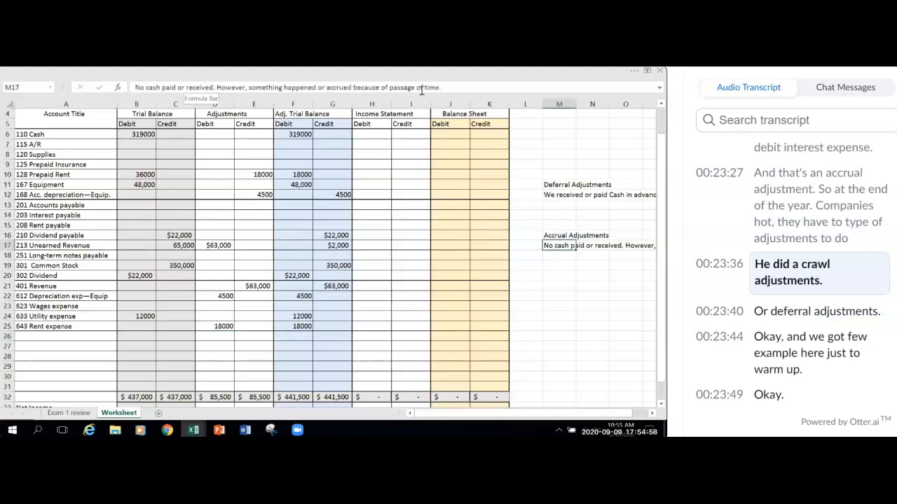
{"action": "left_click", "coordinate": [550, 195]}
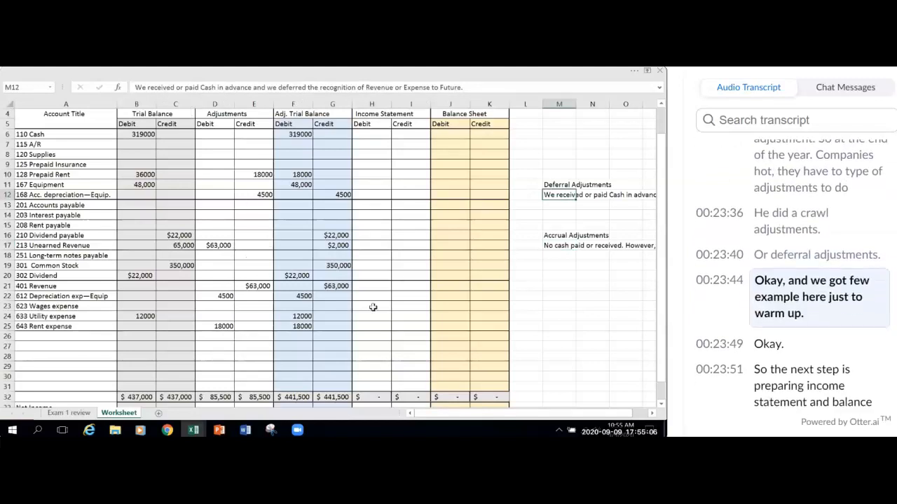
{"action": "left_click", "coordinate": [570, 353]}
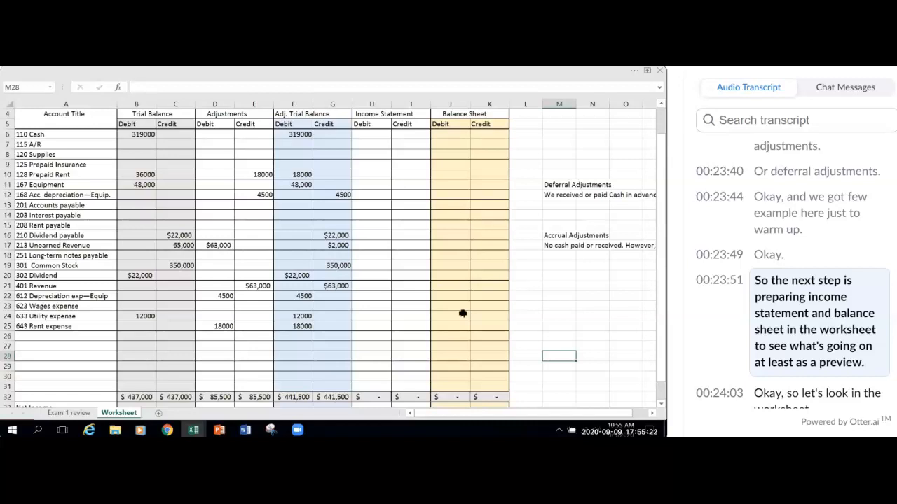
Step: Carry Revenue into the Income Statement credit column by linking cell I21 to the adjusted trial balance with =G21
{"action": "left_click", "coordinate": [372, 136]}
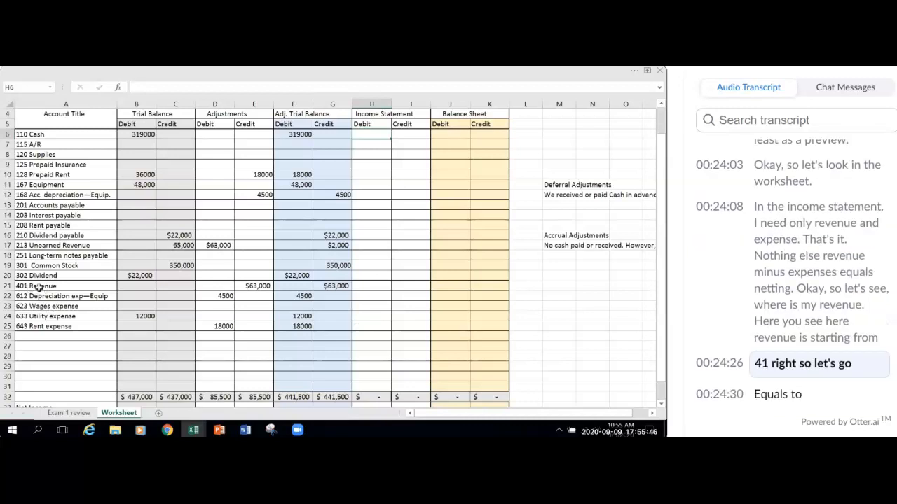
{"action": "left_click", "coordinate": [419, 287]}
{"action": "type", "text": "="}
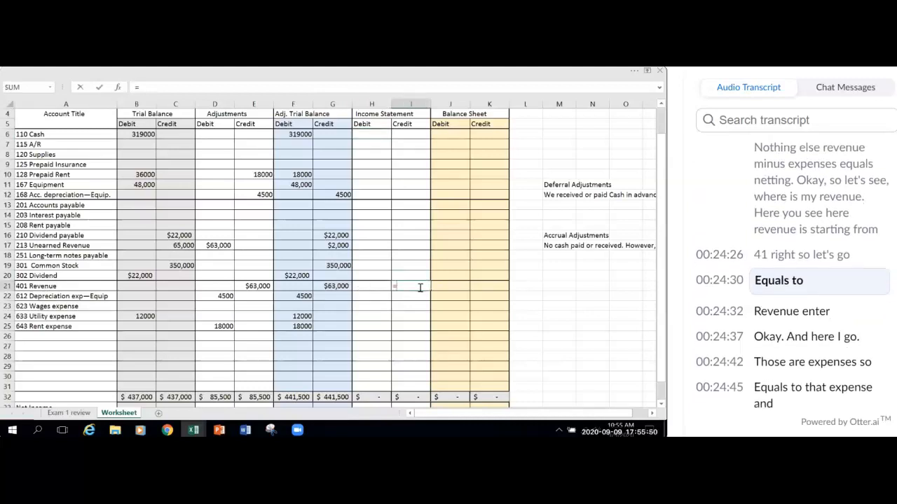
{"action": "left_click", "coordinate": [339, 287]}
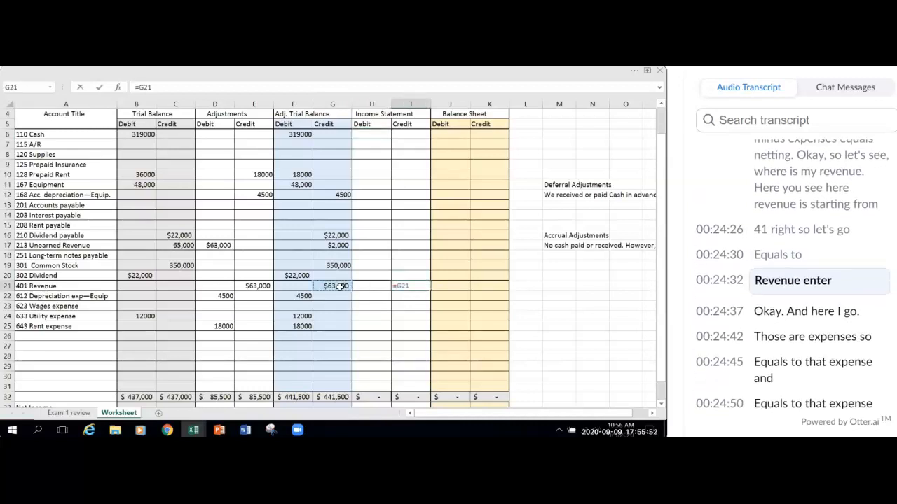
{"action": "key", "text": "Return"}
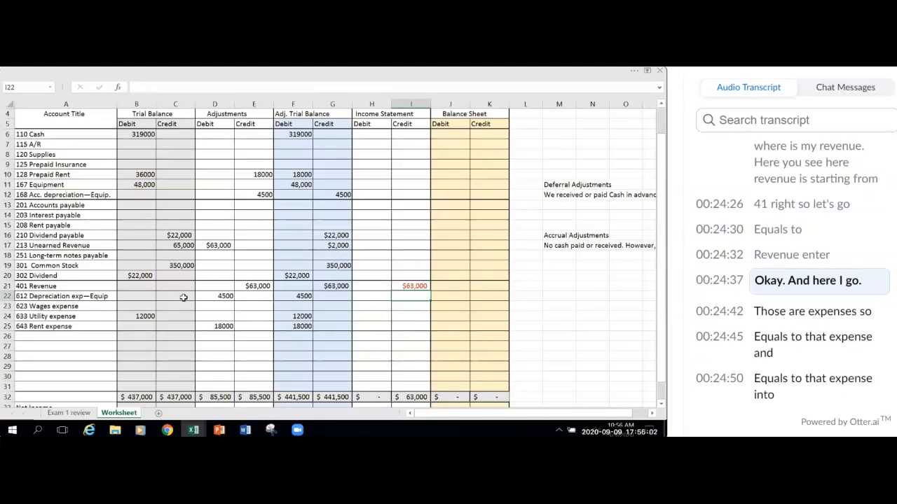
Step: Carry the equipment depreciation expense into the Income Statement debit column by linking cell H22 to F22
{"action": "left_click", "coordinate": [375, 298]}
{"action": "type", "text": "="}
{"action": "left_click", "coordinate": [302, 295]}
{"action": "key", "text": "Return"}
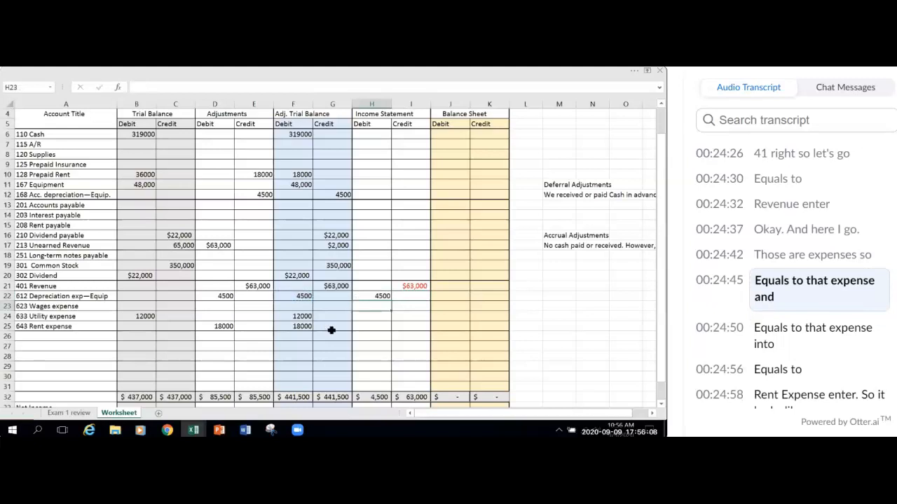
Step: Carry Utility expense and Rent expense into the Income Statement debit column with =F24 in H24 and =F25 in H25
{"action": "left_click", "coordinate": [366, 319]}
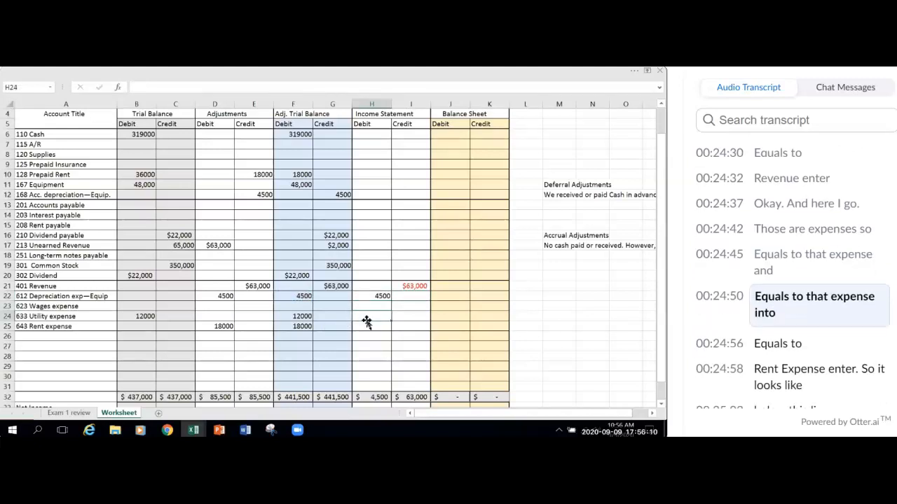
{"action": "type", "text": "="}
{"action": "left_click", "coordinate": [307, 318]}
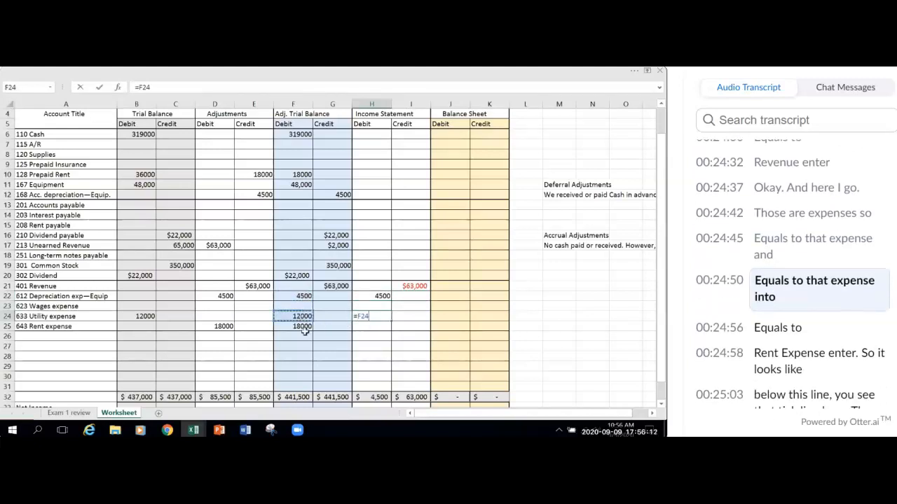
{"action": "key", "text": "Return"}
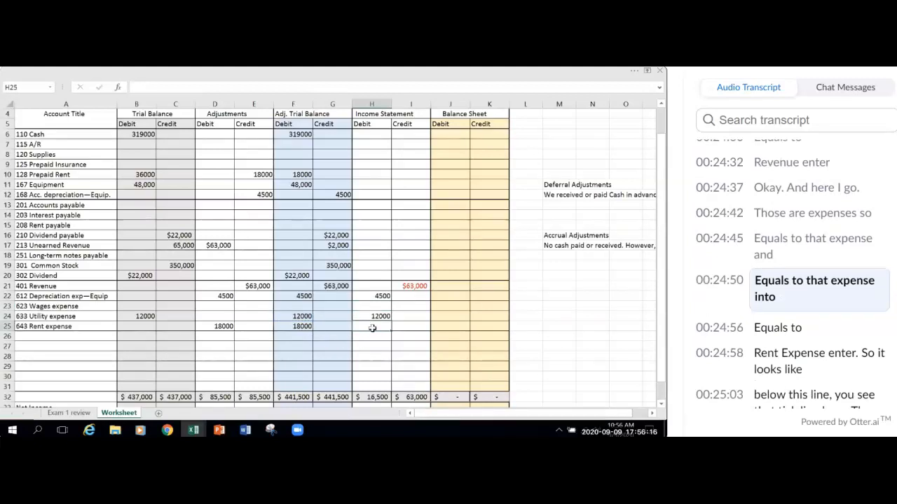
{"action": "type", "text": "="}
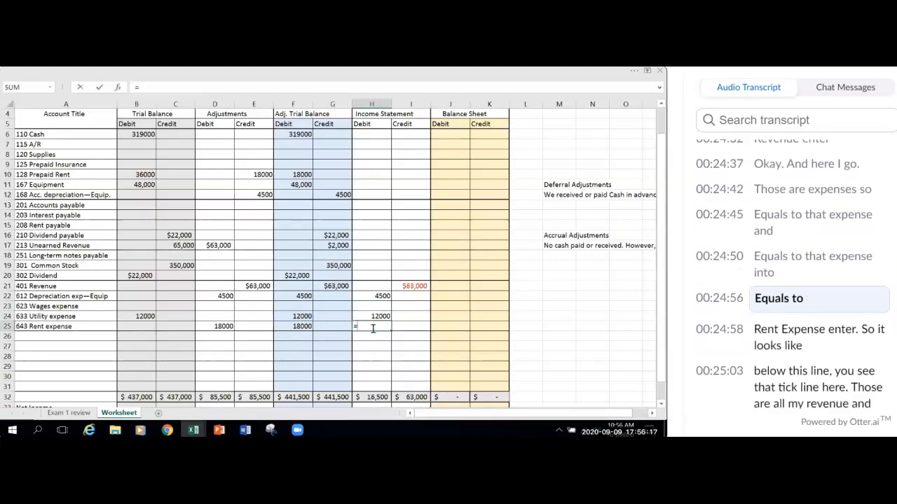
{"action": "left_click", "coordinate": [296, 327]}
{"action": "key", "text": "Return"}
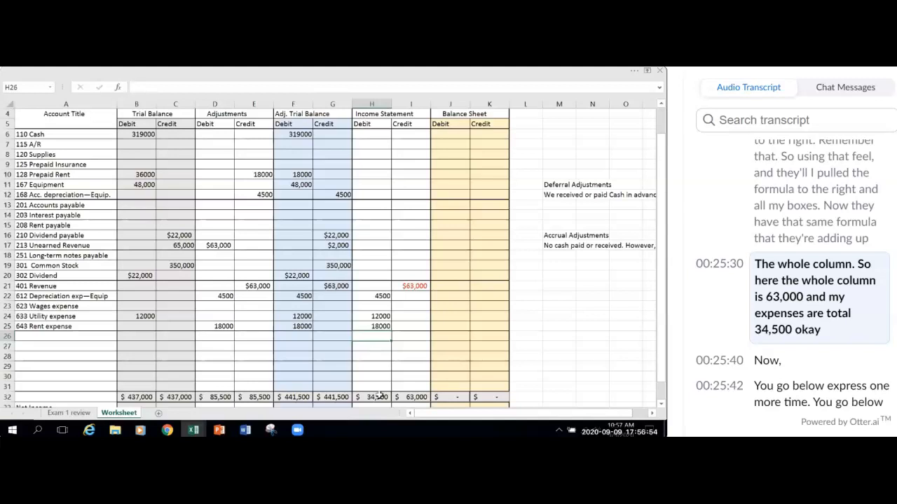
Step: Calculate net income in cell H33 as total revenue minus total expenses with the formula =I32-H32
{"action": "scroll", "coordinate": [379, 396], "scroll_direction": "down", "scroll_amount": 1}
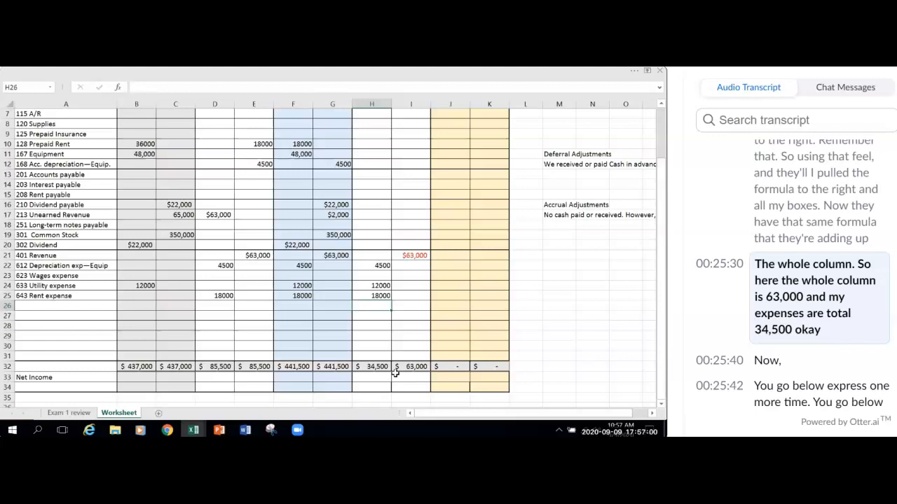
{"action": "left_click", "coordinate": [366, 378]}
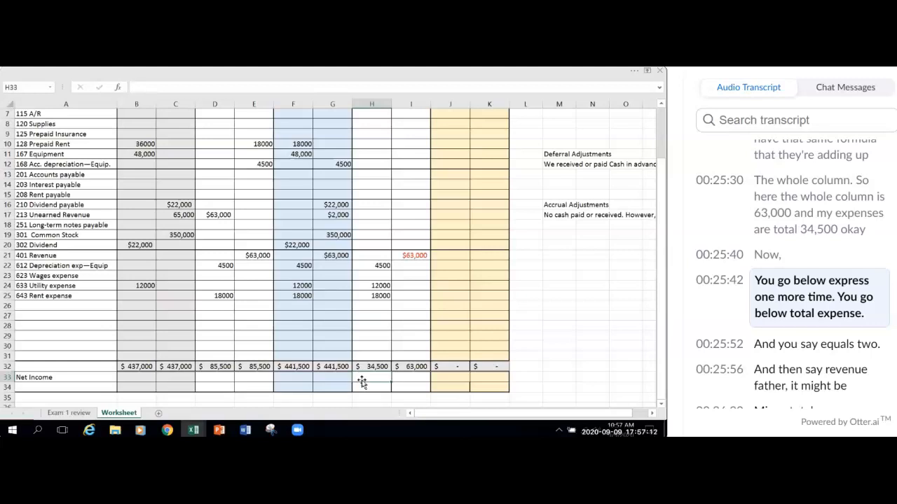
{"action": "type", "text": "="}
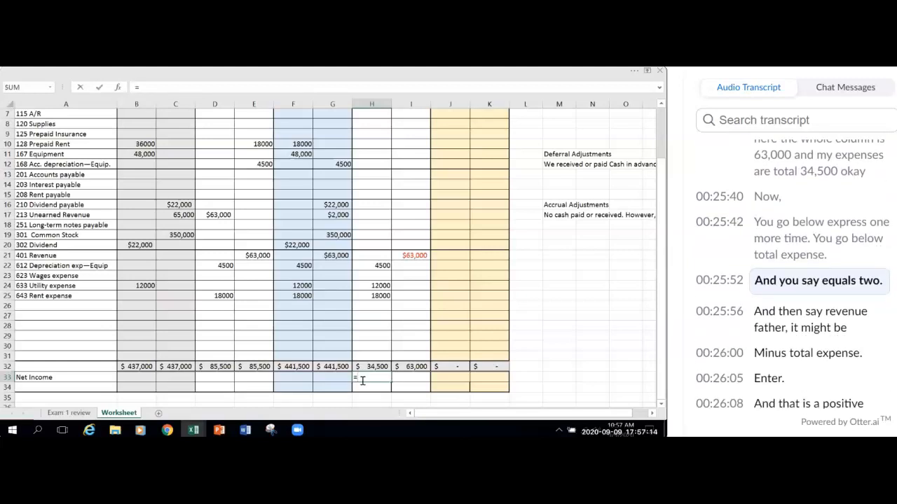
{"action": "left_click", "coordinate": [423, 367]}
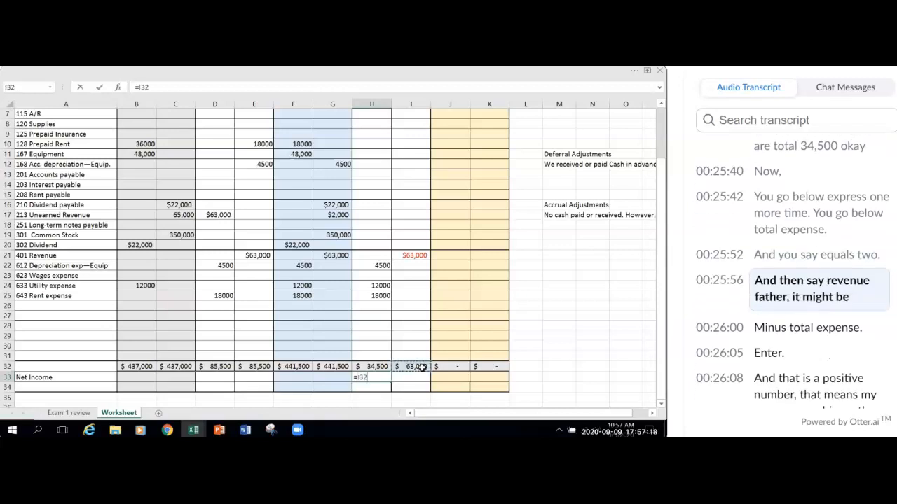
{"action": "type", "text": "-"}
{"action": "left_click", "coordinate": [369, 368]}
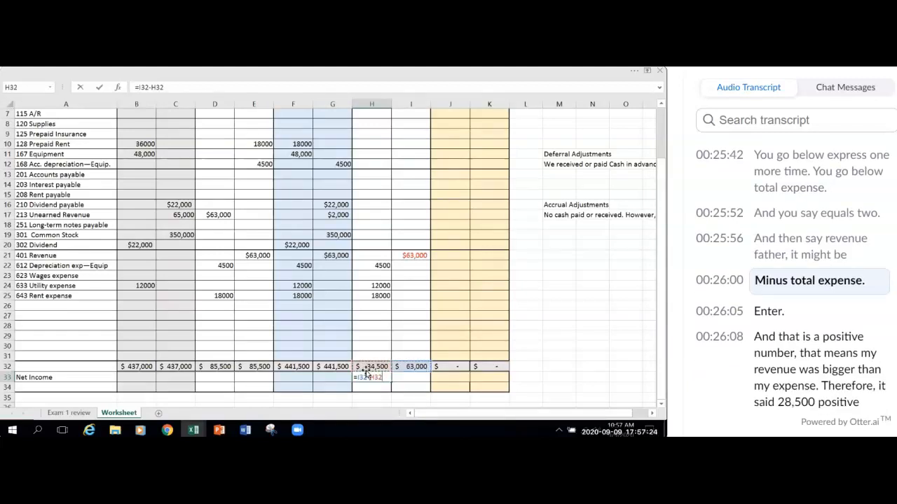
{"action": "key", "text": "Return"}
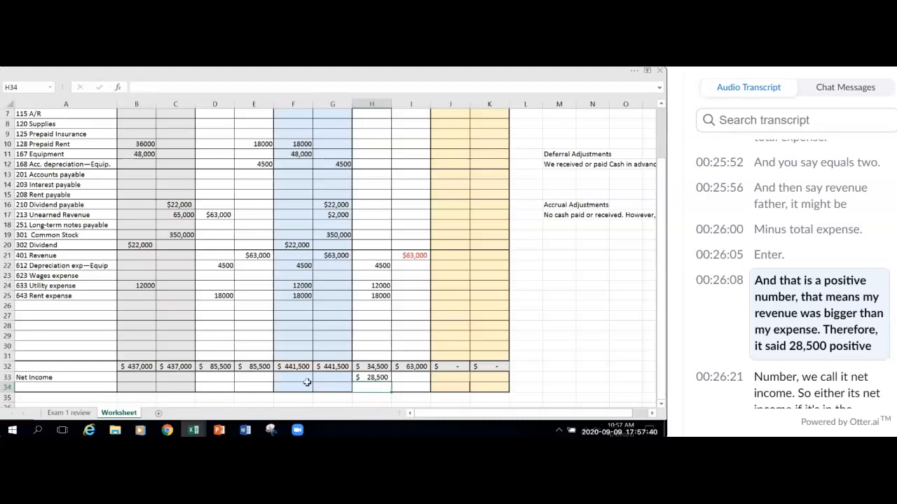
Step: Change the Net Income label in cell A33 to "Net Income (Loss)"
{"action": "left_click", "coordinate": [25, 378]}
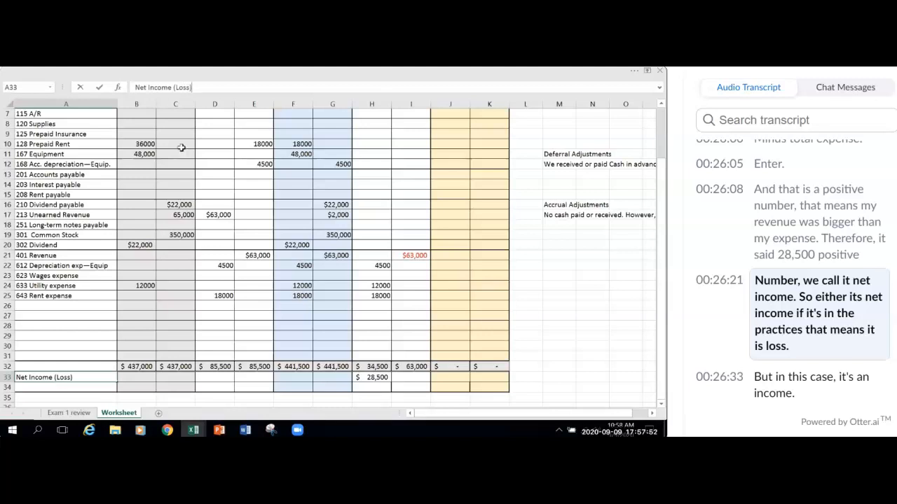
{"action": "left_click", "coordinate": [389, 389]}
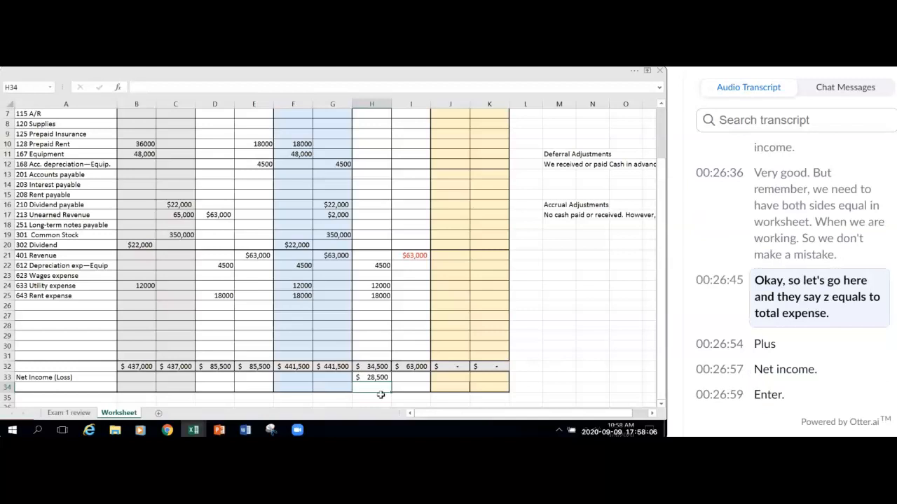
Step: Total the Income Statement debit column in H34 with =H32+H33 and copy the formula across to I34
{"action": "type", "text": "="}
{"action": "left_click", "coordinate": [372, 367]}
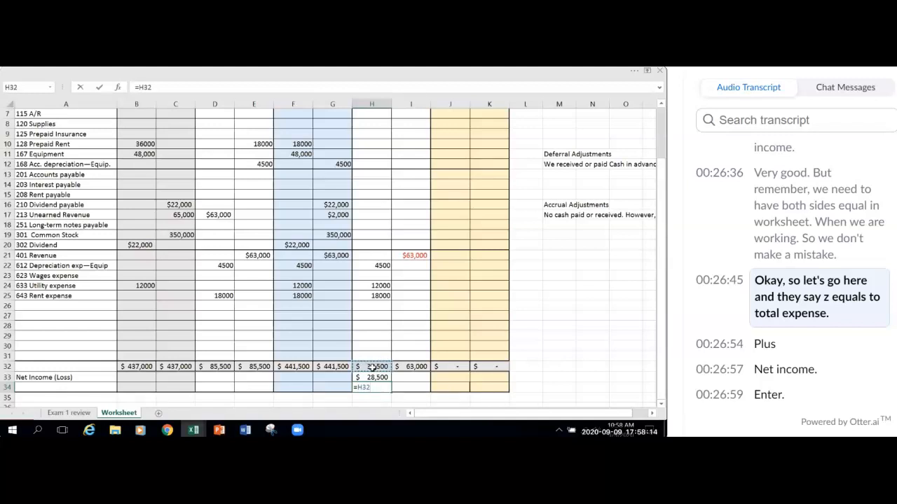
{"action": "type", "text": "+"}
{"action": "left_click", "coordinate": [373, 378]}
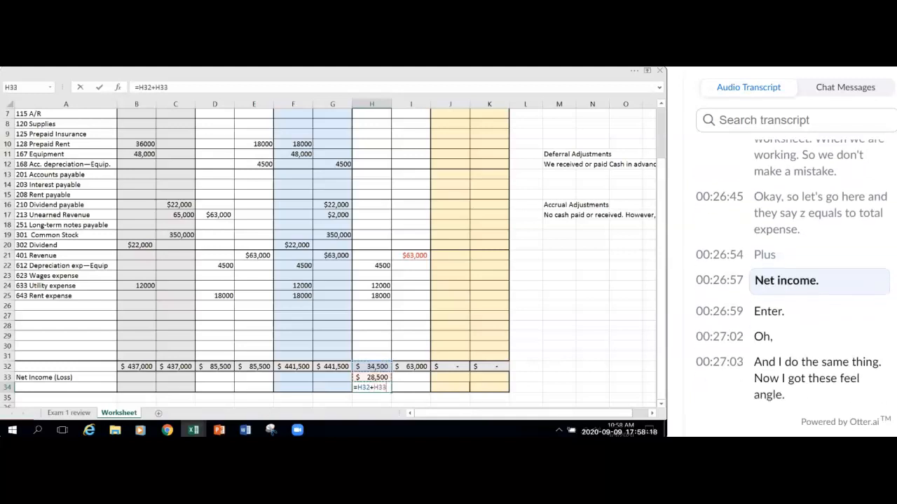
{"action": "key", "text": "Return"}
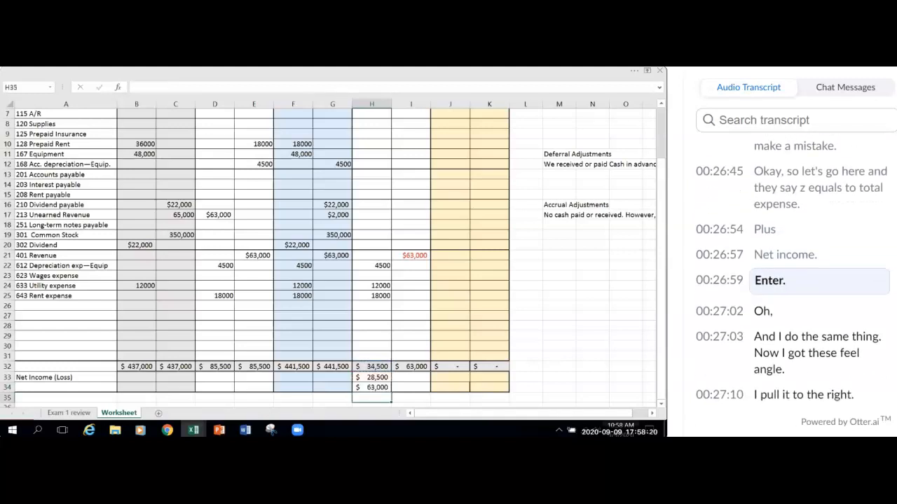
{"action": "left_click", "coordinate": [379, 387]}
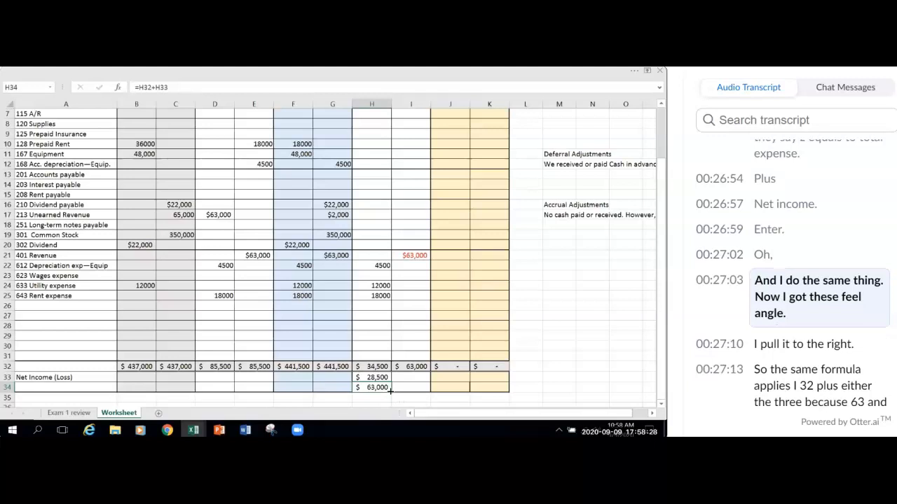
{"action": "left_click_drag", "start_coordinate": [393, 391], "coordinate": [423, 391]}
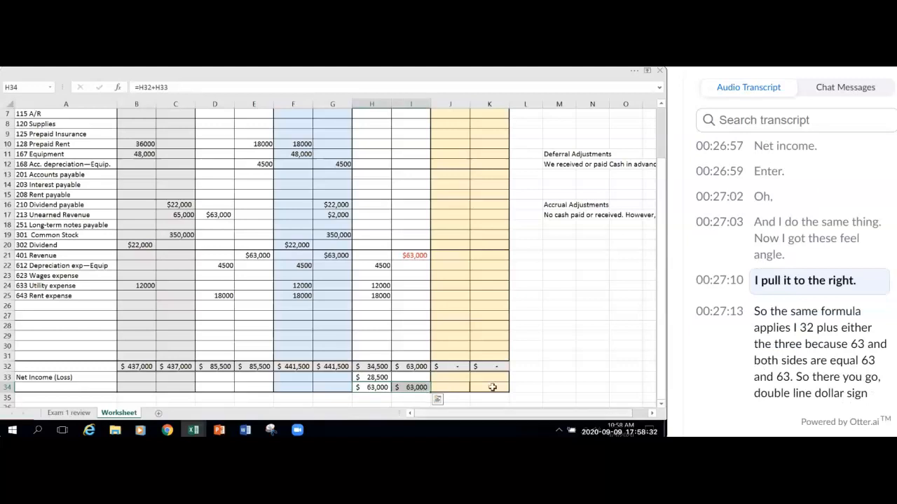
{"action": "left_click", "coordinate": [419, 387]}
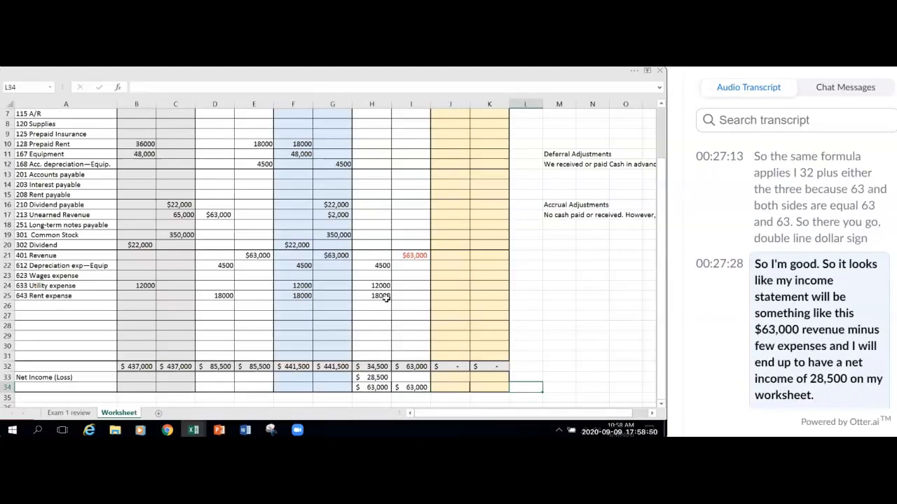
Step: Carry the Cash balance into the Balance Sheet debit column by entering =F6 in cell J6
{"action": "scroll", "coordinate": [384, 297], "scroll_direction": "up", "scroll_amount": 2}
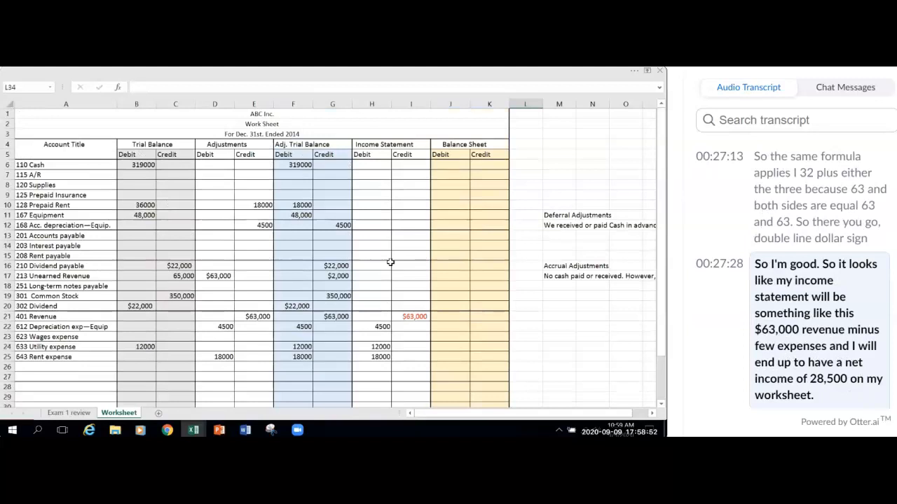
{"action": "scroll", "coordinate": [390, 309], "scroll_direction": "down", "scroll_amount": 1}
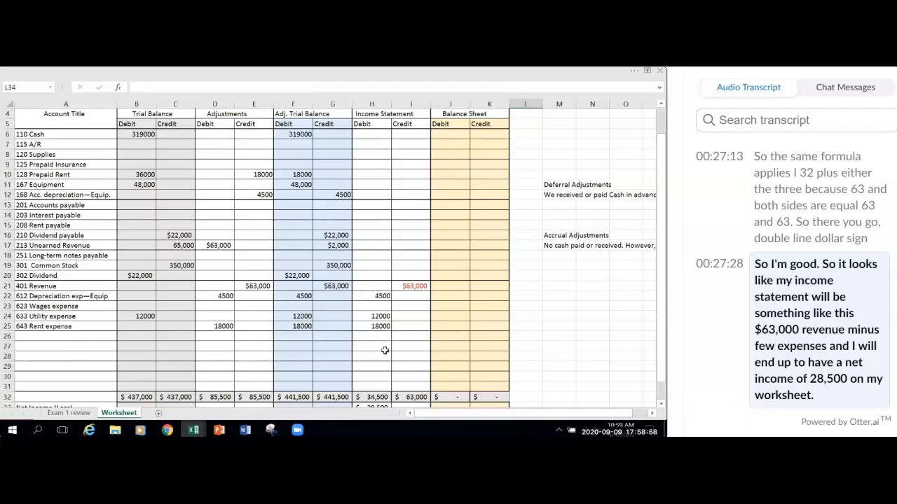
{"action": "scroll", "coordinate": [385, 351], "scroll_direction": "down", "scroll_amount": 1}
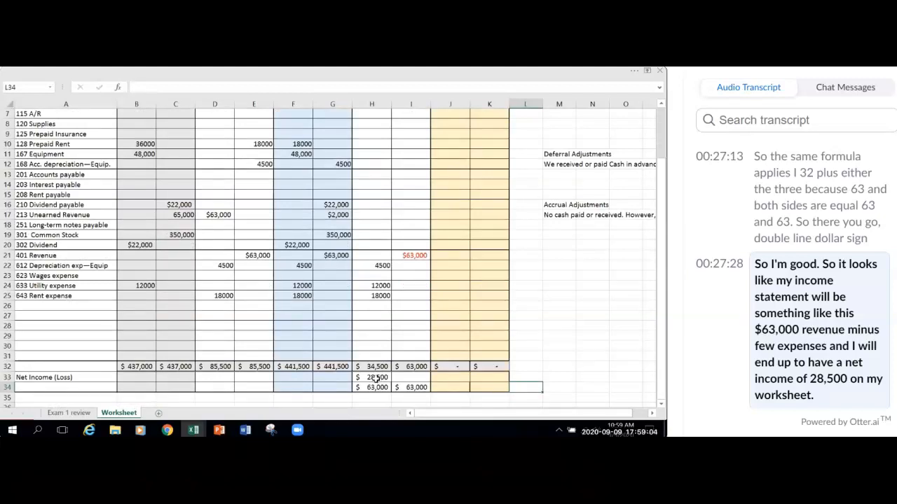
{"action": "scroll", "coordinate": [376, 379], "scroll_direction": "up", "scroll_amount": 1}
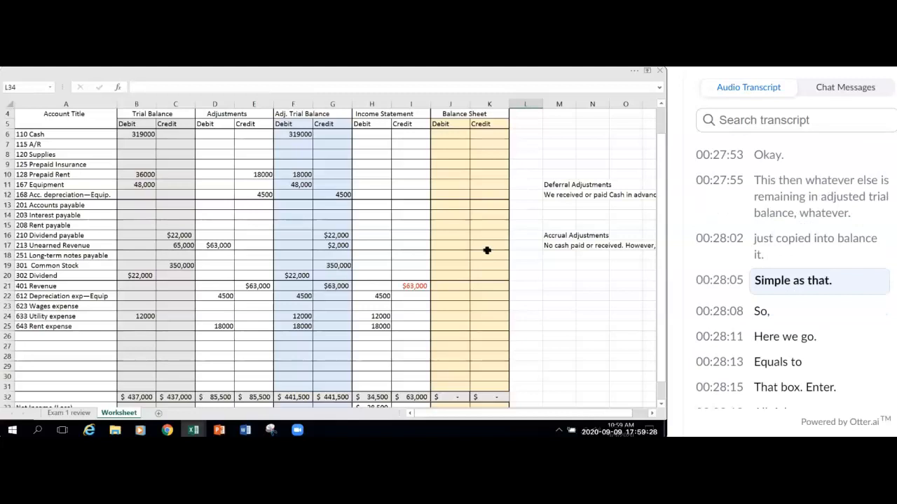
{"action": "left_click", "coordinate": [451, 133]}
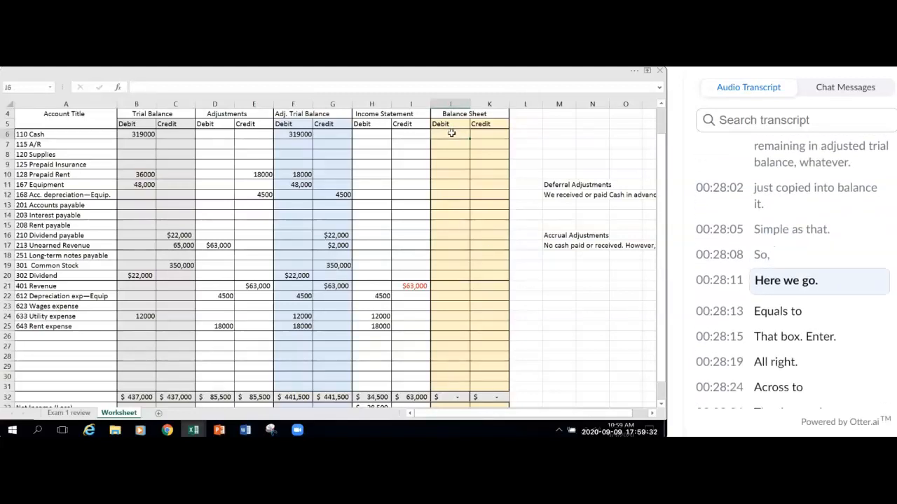
{"action": "type", "text": "="}
{"action": "left_click", "coordinate": [304, 134]}
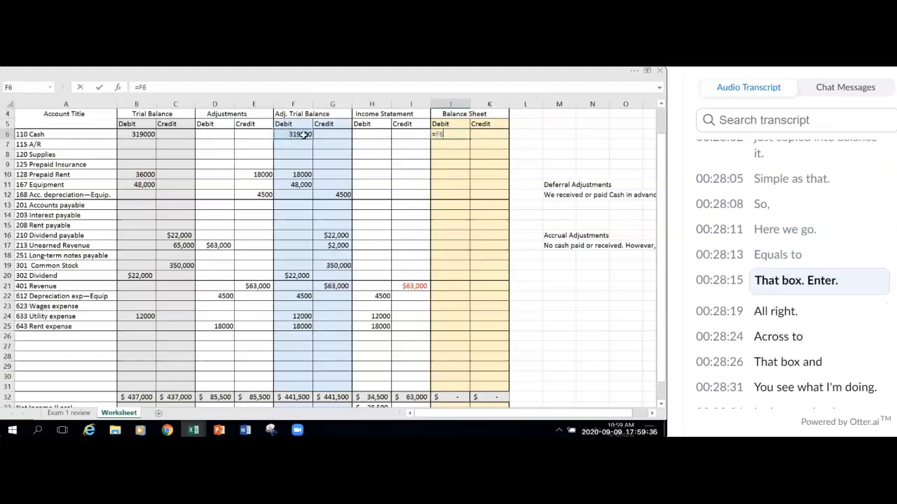
{"action": "key", "text": "Return"}
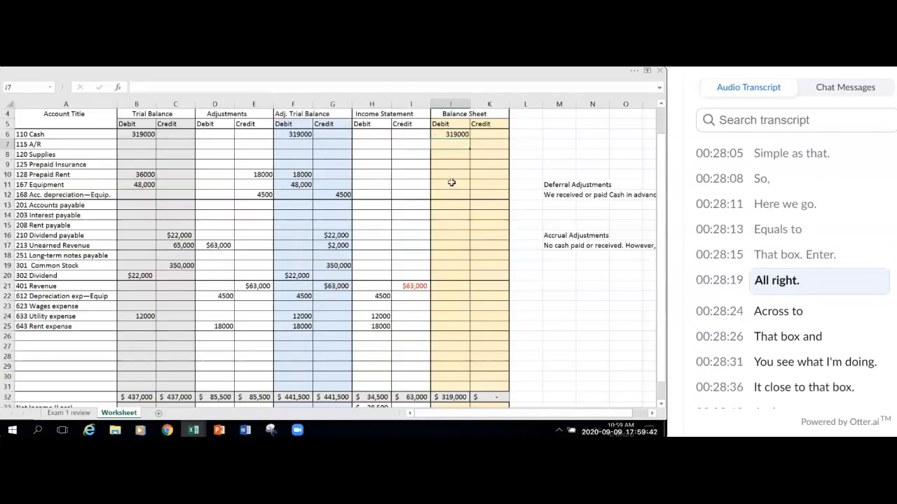
Step: Carry Prepaid Rent and Equipment into the Balance Sheet debit column with =F10 in J10 and =F11 in J11
{"action": "left_click", "coordinate": [452, 175]}
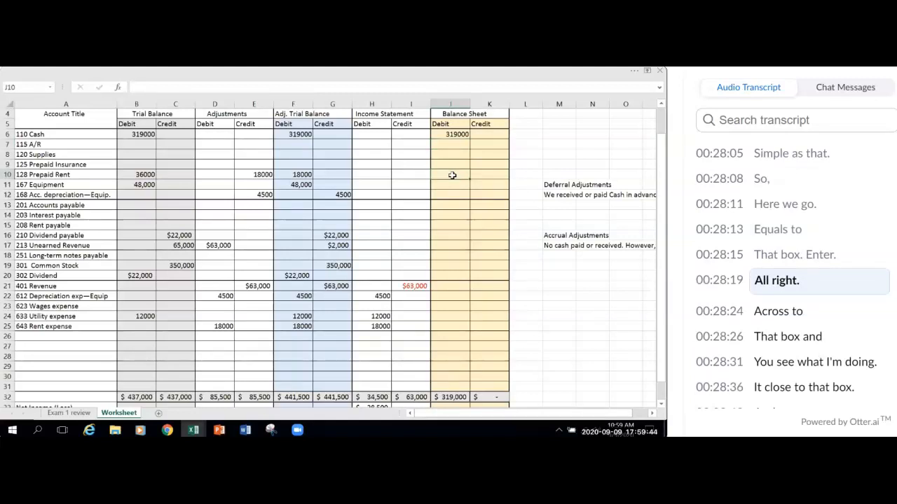
{"action": "type", "text": "="}
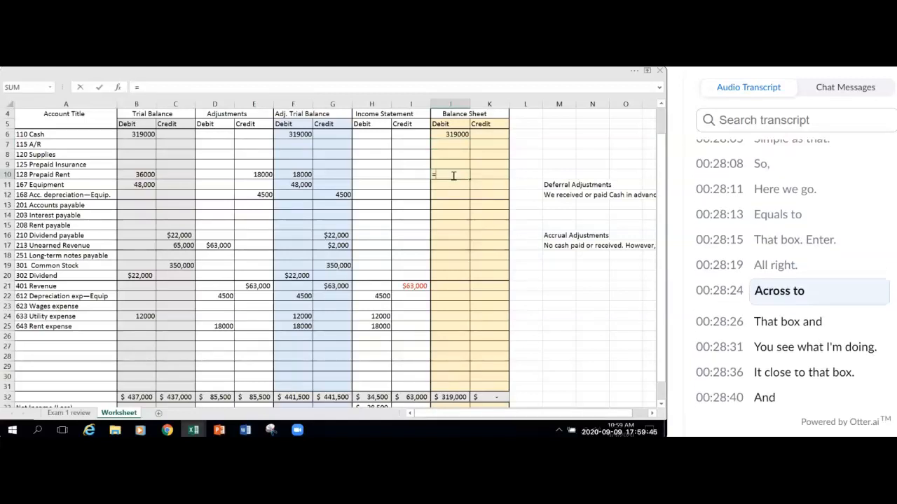
{"action": "left_click", "coordinate": [304, 175]}
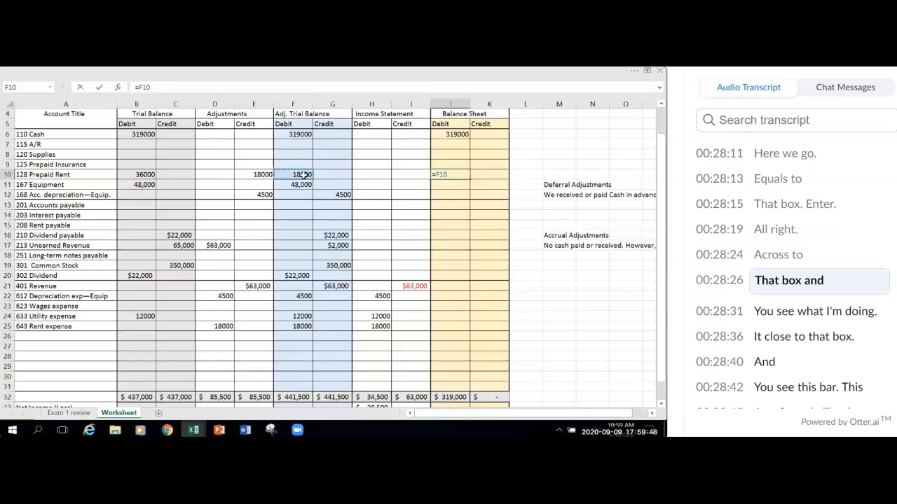
{"action": "key", "text": "Return"}
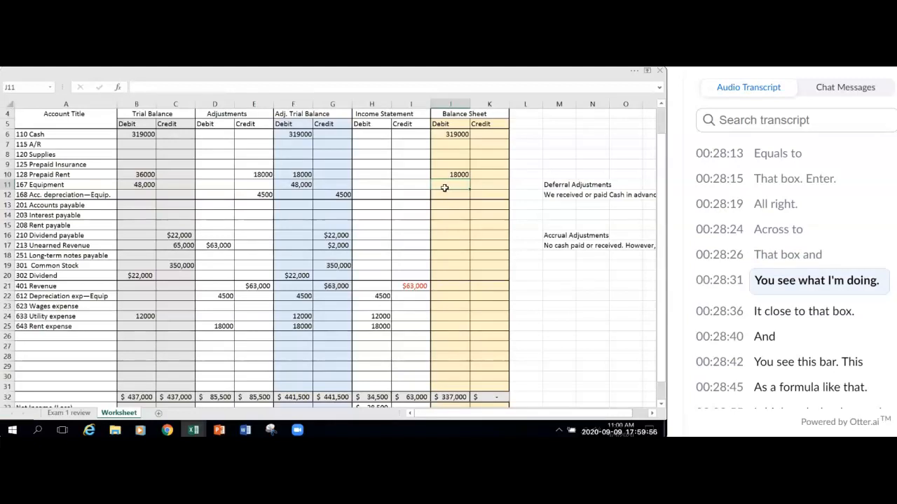
{"action": "type", "text": "="}
{"action": "left_click", "coordinate": [303, 184]}
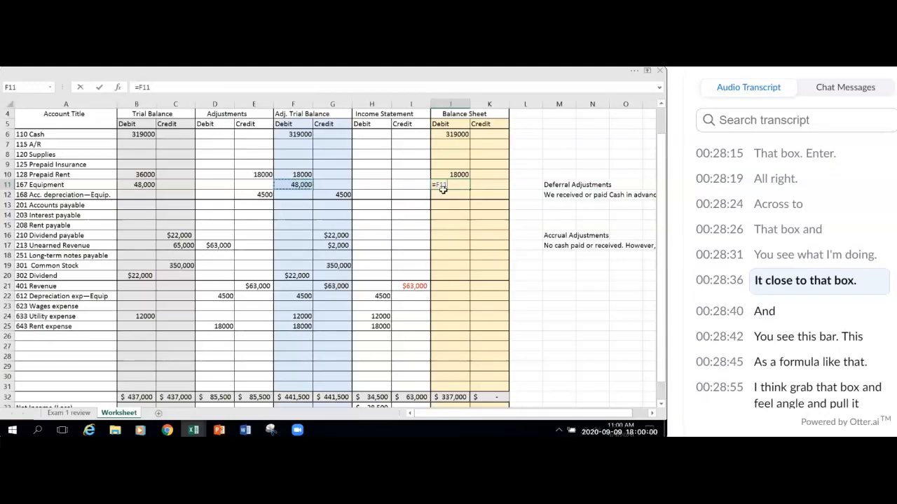
{"action": "key", "text": "Return"}
Step: Try filling the Equipment formula from J11 down through J20, and undo the fill
{"action": "left_click", "coordinate": [463, 185]}
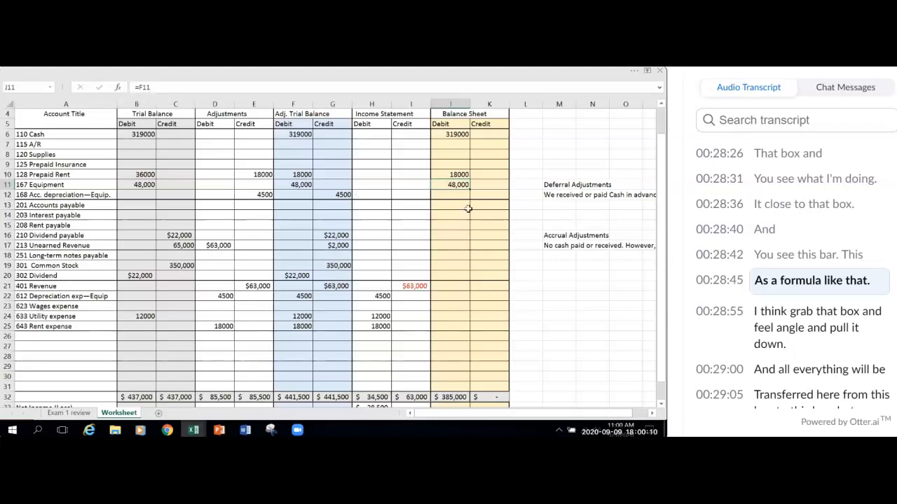
{"action": "left_click_drag", "start_coordinate": [470, 188], "coordinate": [477, 281]}
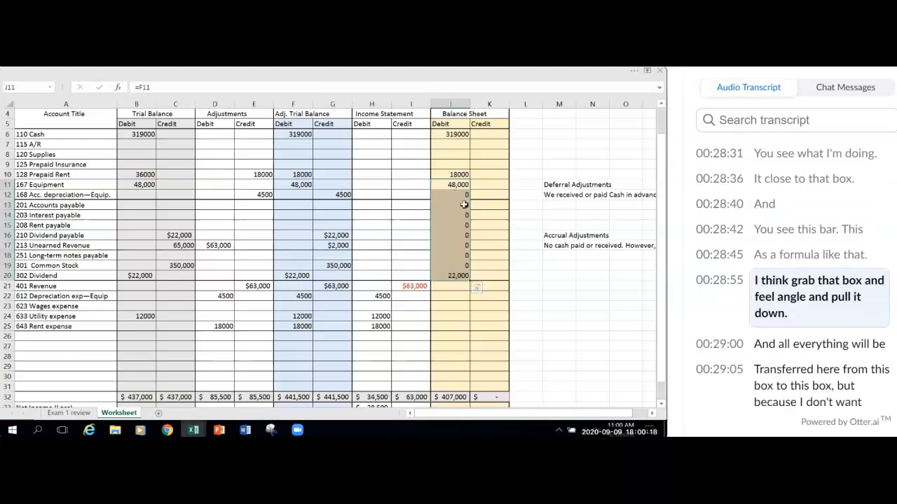
{"action": "left_click", "coordinate": [481, 316]}
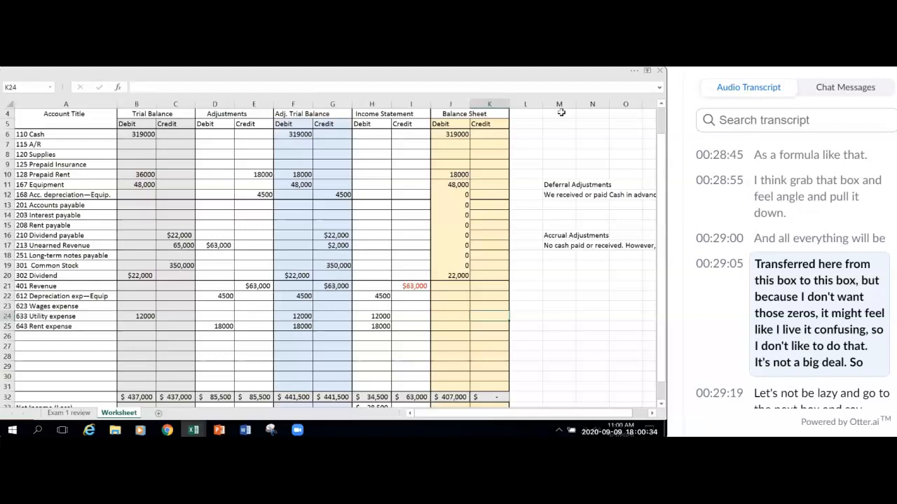
{"action": "left_click", "coordinate": [633, 71]}
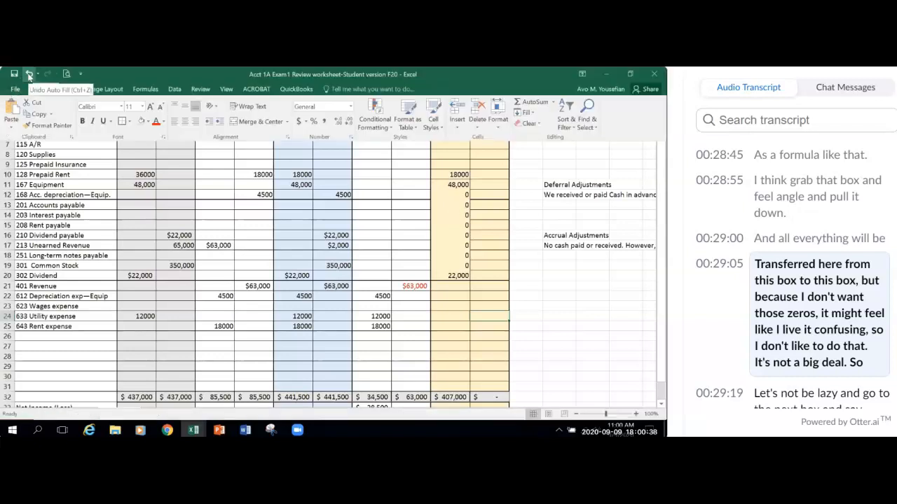
{"action": "left_click", "coordinate": [28, 73]}
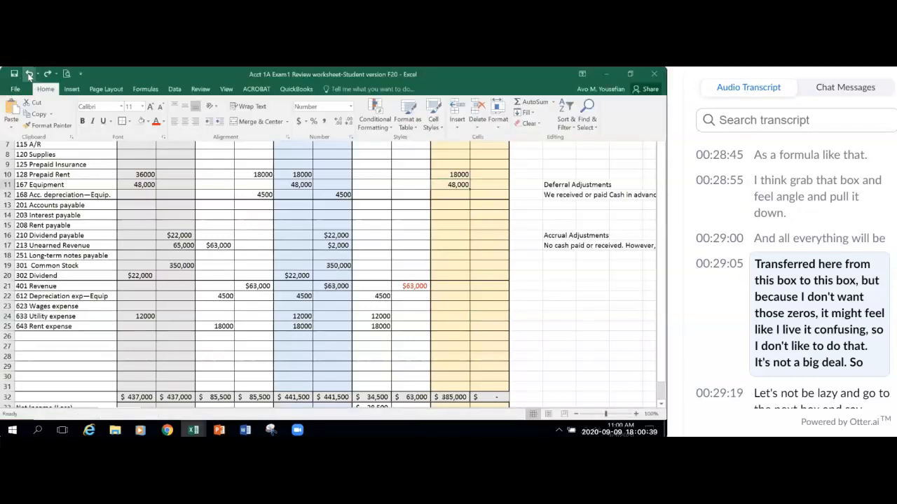
Step: Carry the Dividend balance into the Balance Sheet debit column by linking cell J20 to F20
{"action": "left_click", "coordinate": [457, 273]}
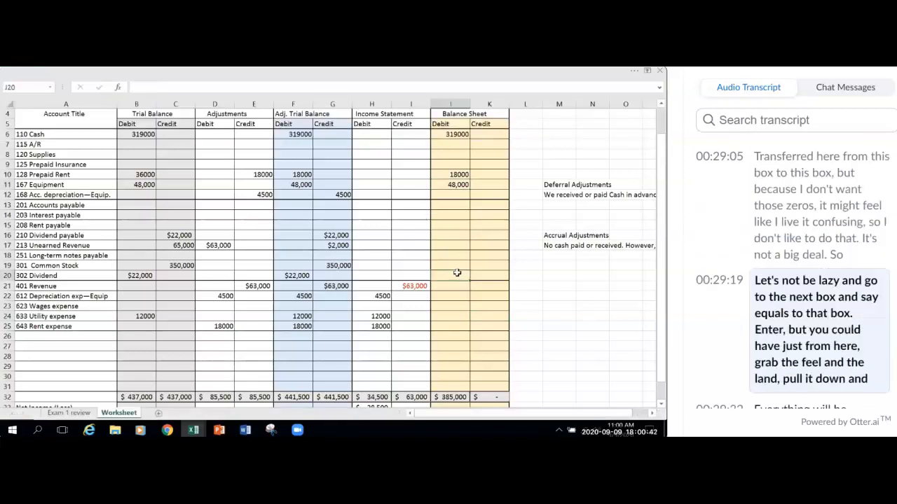
{"action": "type", "text": "="}
{"action": "left_click", "coordinate": [292, 275]}
{"action": "key", "text": "Return"}
{"action": "left_click", "coordinate": [457, 134]}
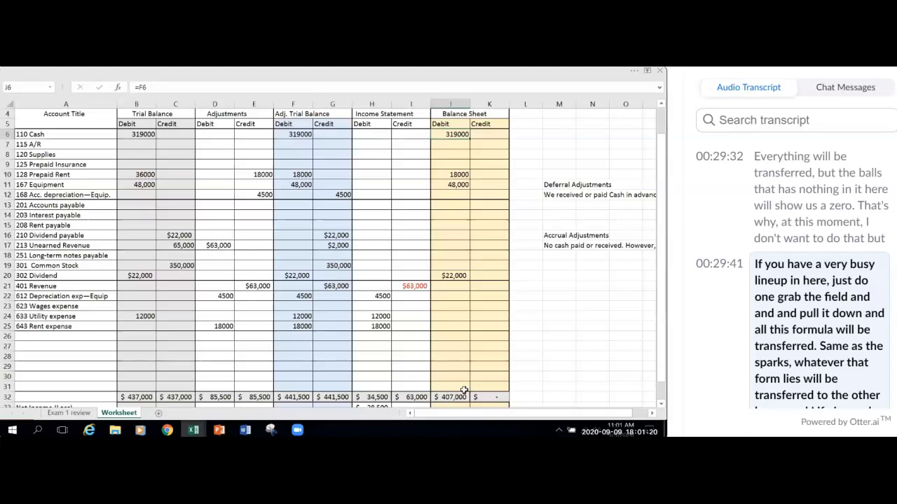
Step: Carry accumulated depreciation and Dividend payable into the Balance Sheet credit column by linking K12 to G12 and K16 to G16
{"action": "left_click", "coordinate": [494, 196]}
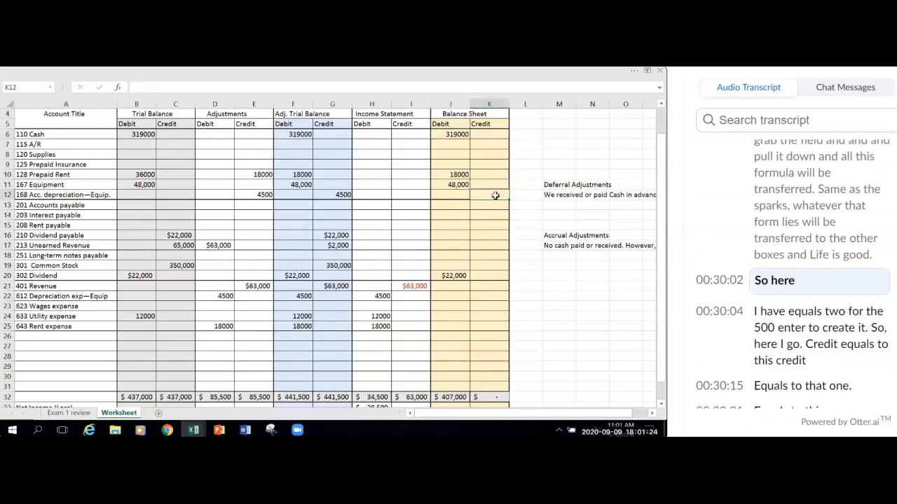
{"action": "type", "text": "="}
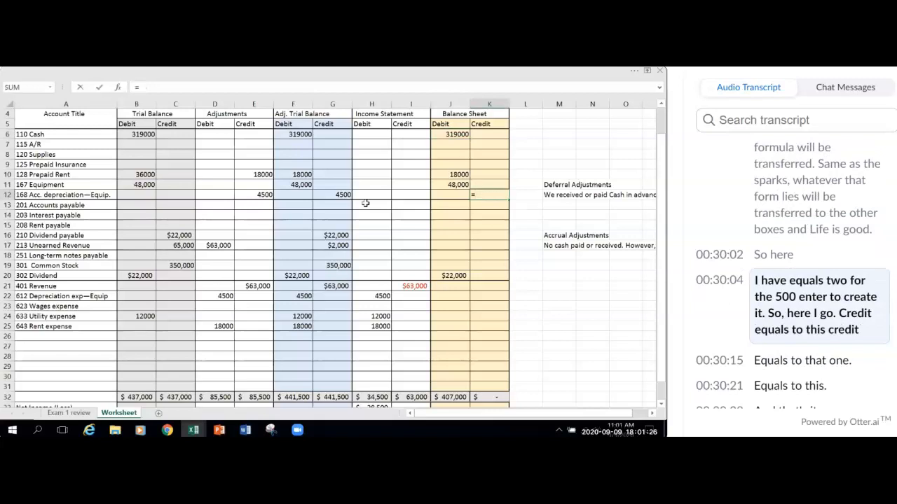
{"action": "left_click", "coordinate": [330, 193]}
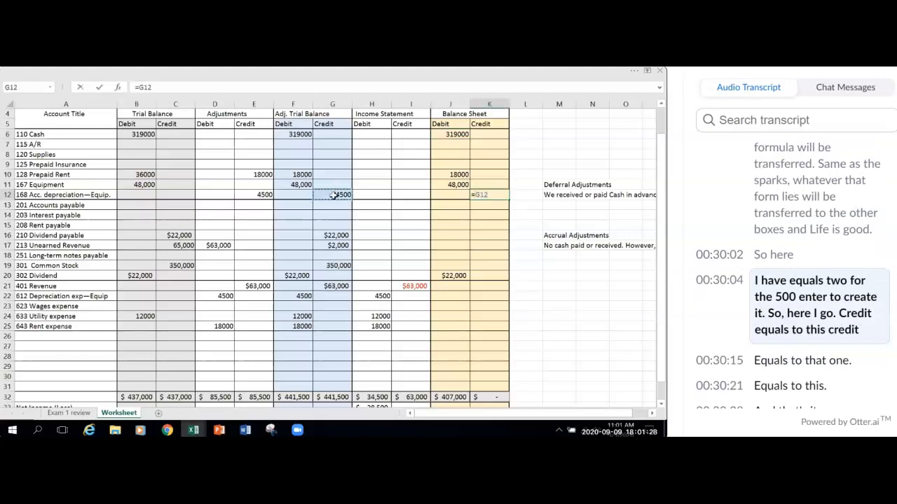
{"action": "key", "text": "Return"}
{"action": "left_click", "coordinate": [488, 233]}
{"action": "type", "text": "="}
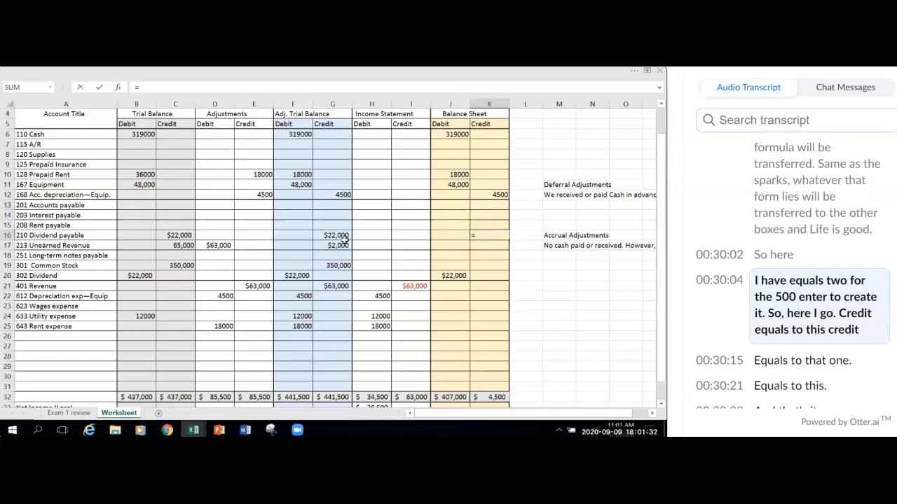
{"action": "left_click", "coordinate": [342, 236]}
{"action": "key", "text": "Return"}
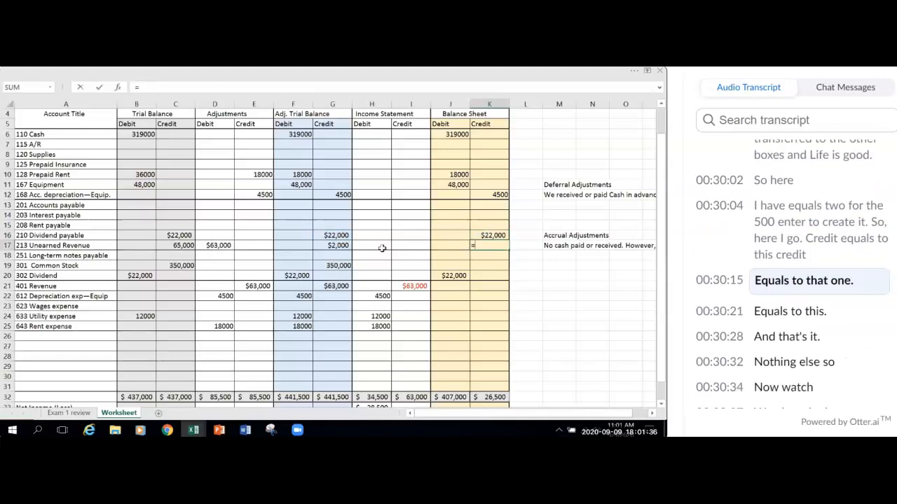
Step: Carry Unearned Revenue and Common Stock into the Balance Sheet credit column by linking K17 to G17 and K19 to G19
{"action": "type", "text": "="}
{"action": "left_click", "coordinate": [343, 246]}
{"action": "key", "text": "Return"}
{"action": "left_click", "coordinate": [476, 265]}
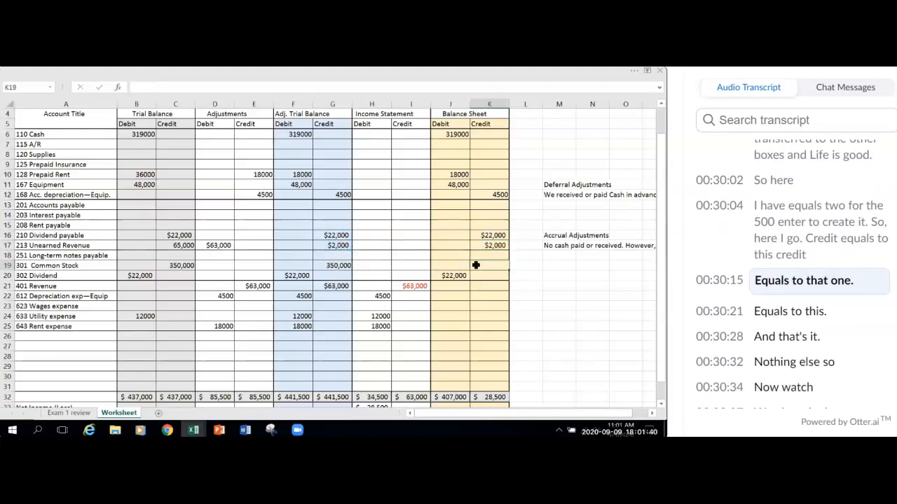
{"action": "type", "text": "="}
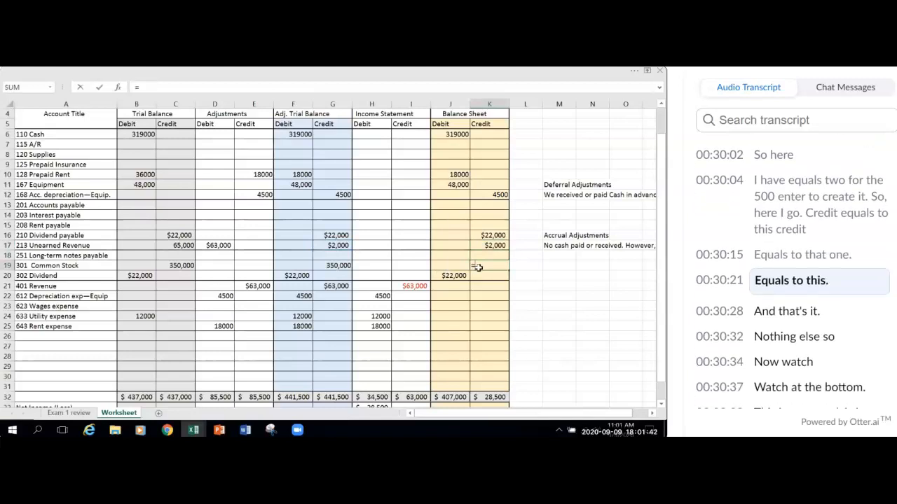
{"action": "left_click", "coordinate": [338, 267]}
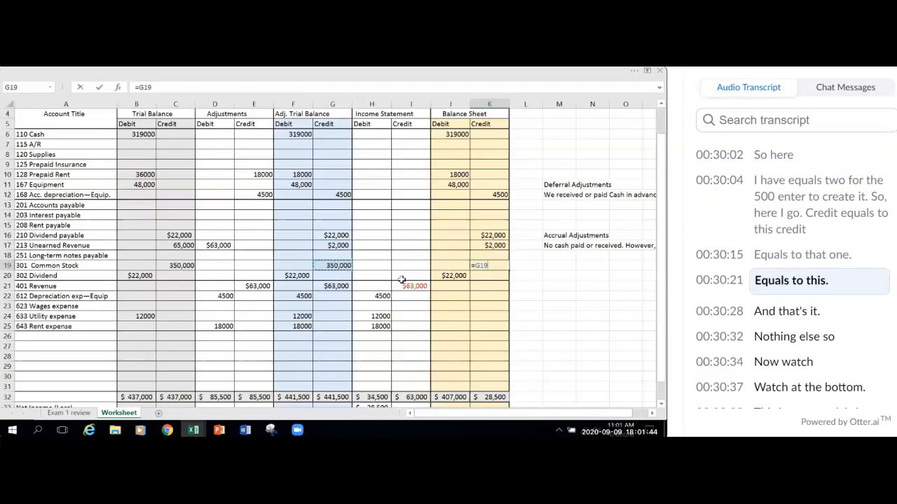
{"action": "key", "text": "Return"}
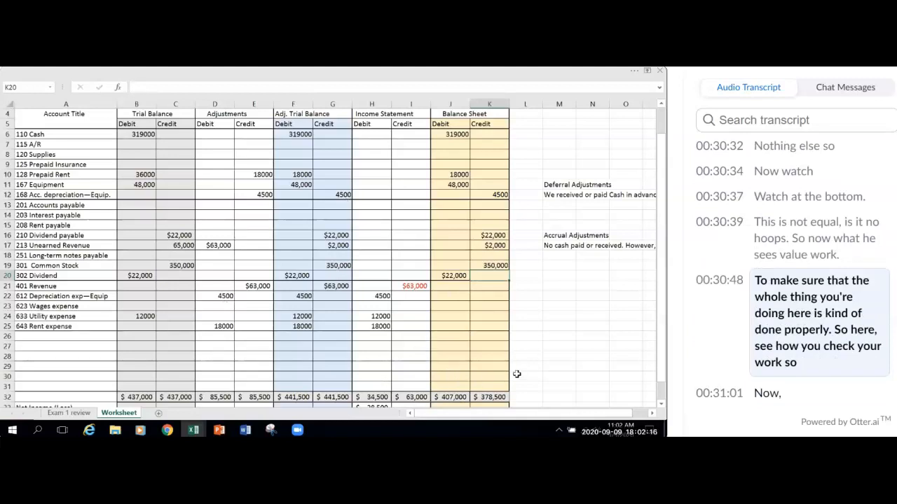
{"action": "scroll", "coordinate": [516, 374], "scroll_direction": "down", "scroll_amount": 1}
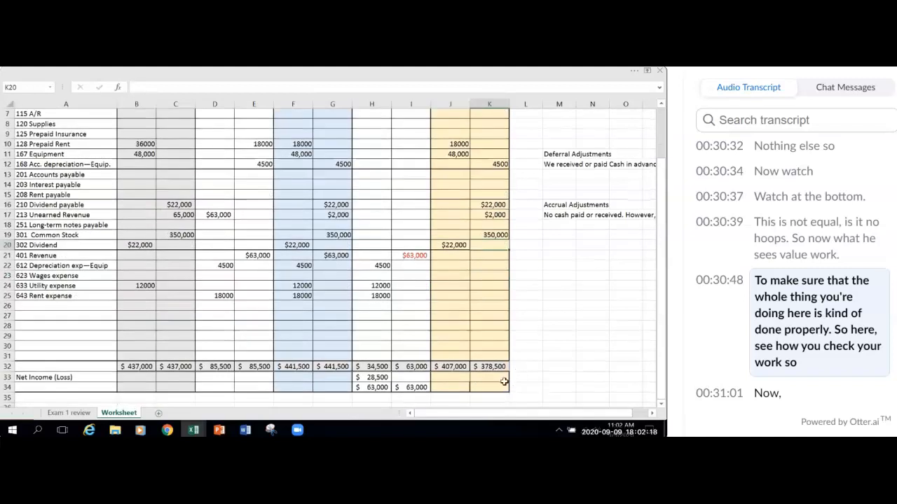
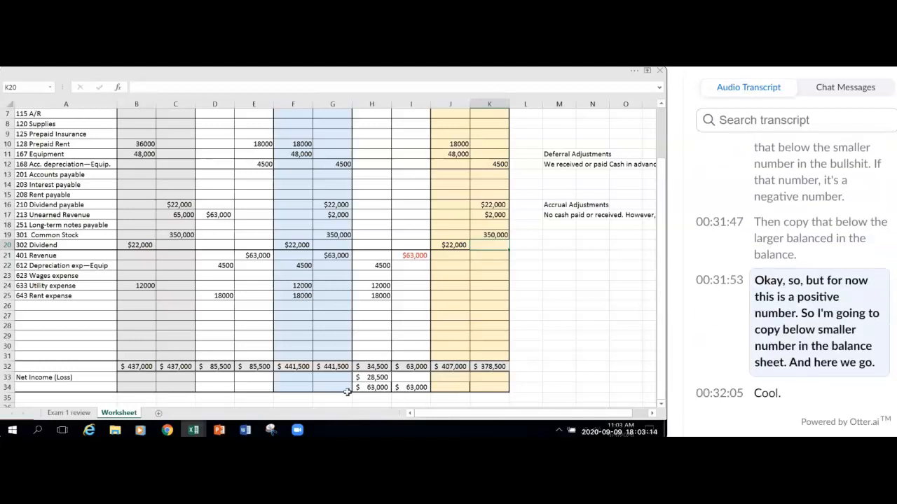
Step: Carry the net income into the Balance Sheet credit column by linking cell K33 to H33
{"action": "left_click", "coordinate": [495, 377]}
{"action": "type", "text": "="}
{"action": "left_click", "coordinate": [373, 378]}
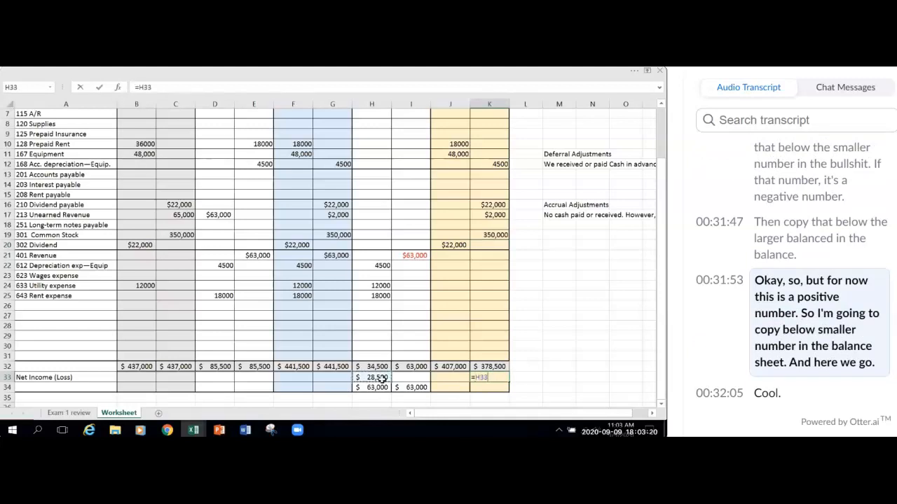
{"action": "key", "text": "Return"}
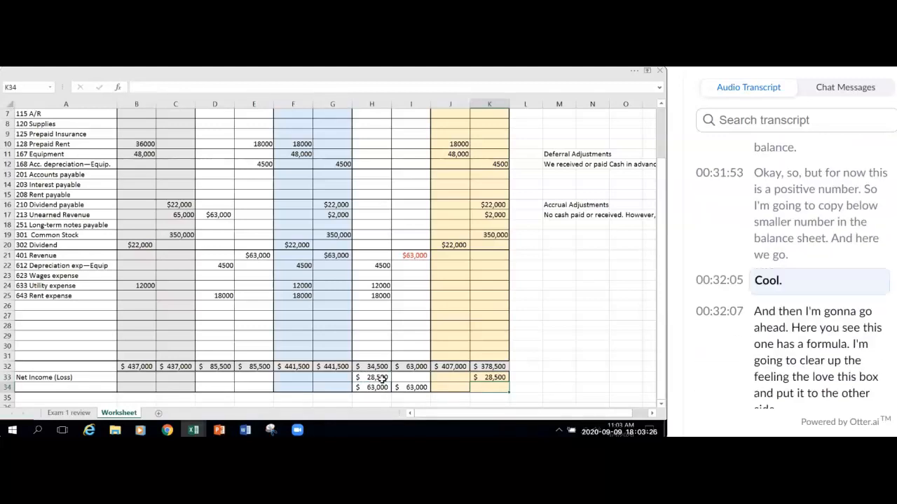
Step: Fill the final total formula from I34 across the Balance Sheet columns to K34
{"action": "left_click", "coordinate": [416, 387]}
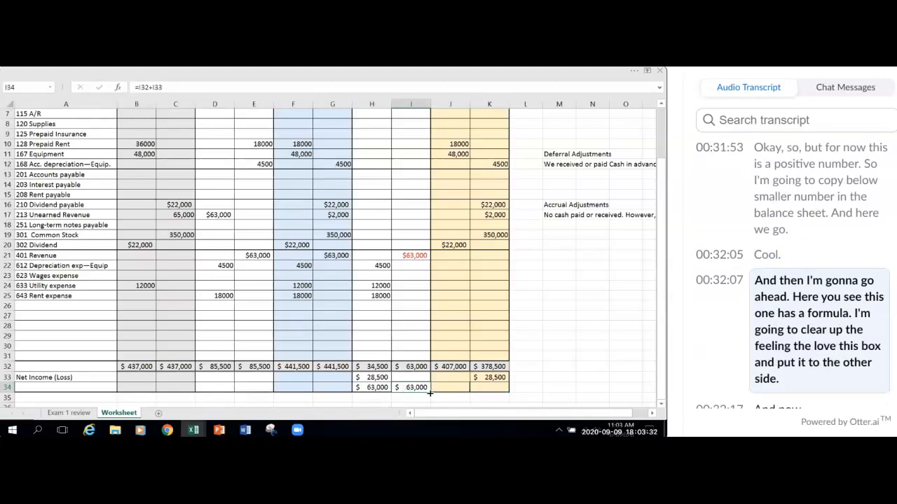
{"action": "left_click_drag", "start_coordinate": [430, 393], "coordinate": [543, 408]}
{"action": "left_click", "coordinate": [548, 378]}
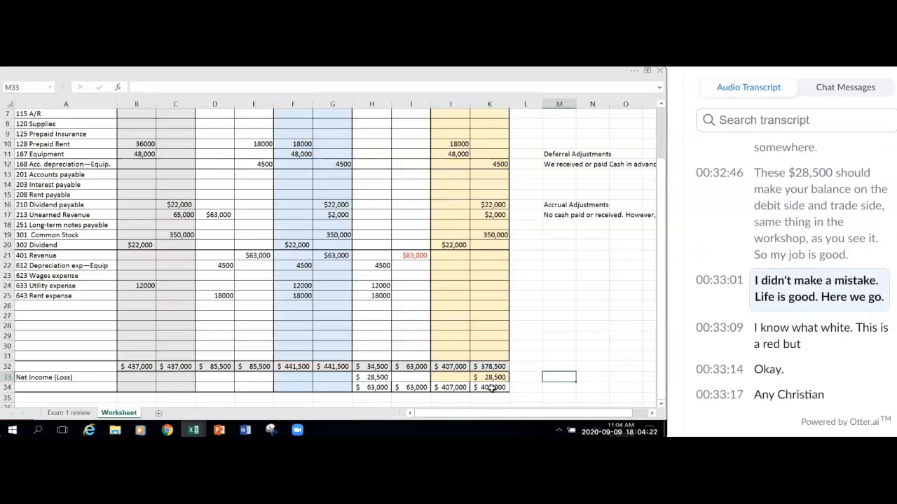
Step: Change the font color of the Revenue amount in the Income Statement credit column, cell I21, to black
{"action": "scroll", "coordinate": [508, 370], "scroll_direction": "up", "scroll_amount": 1}
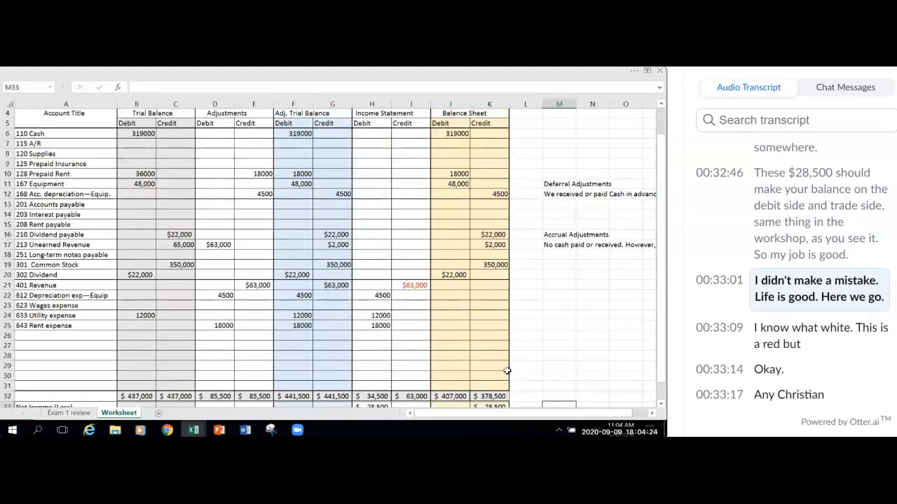
{"action": "scroll", "coordinate": [508, 369], "scroll_direction": "up", "scroll_amount": 1}
{"action": "scroll", "coordinate": [507, 370], "scroll_direction": "down", "scroll_amount": 2}
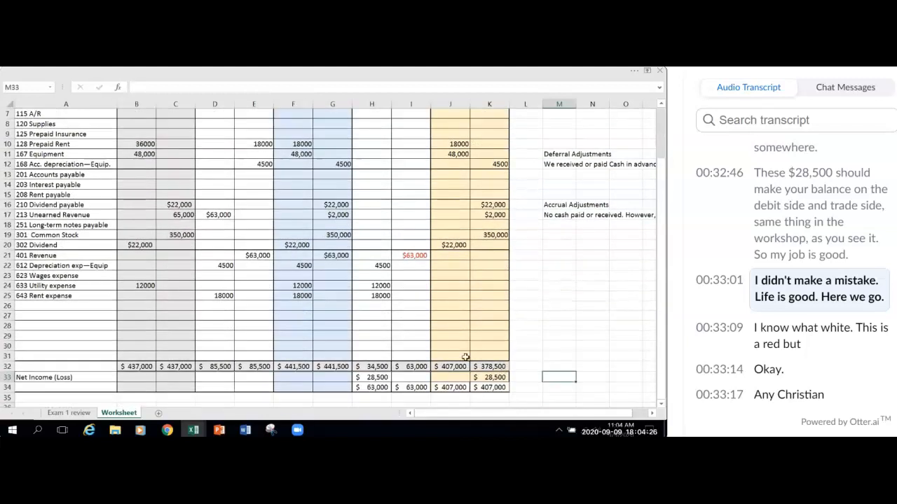
{"action": "left_click", "coordinate": [421, 257]}
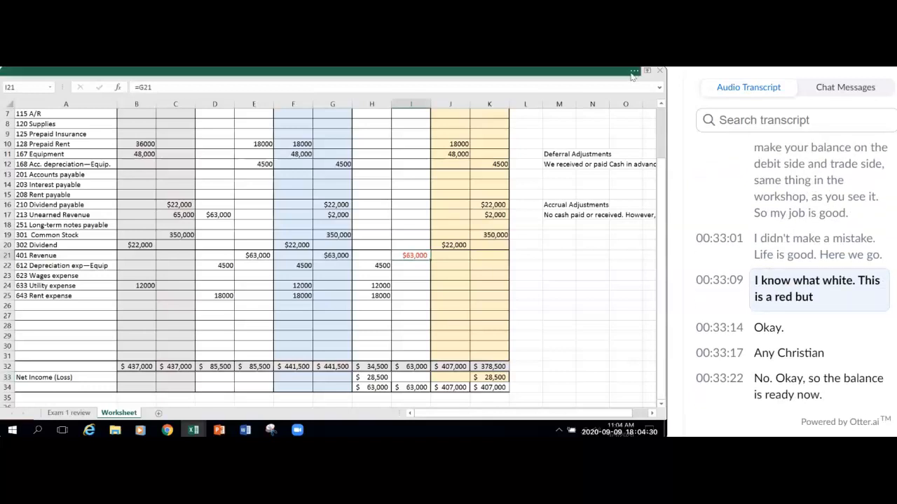
{"action": "left_click", "coordinate": [78, 71]}
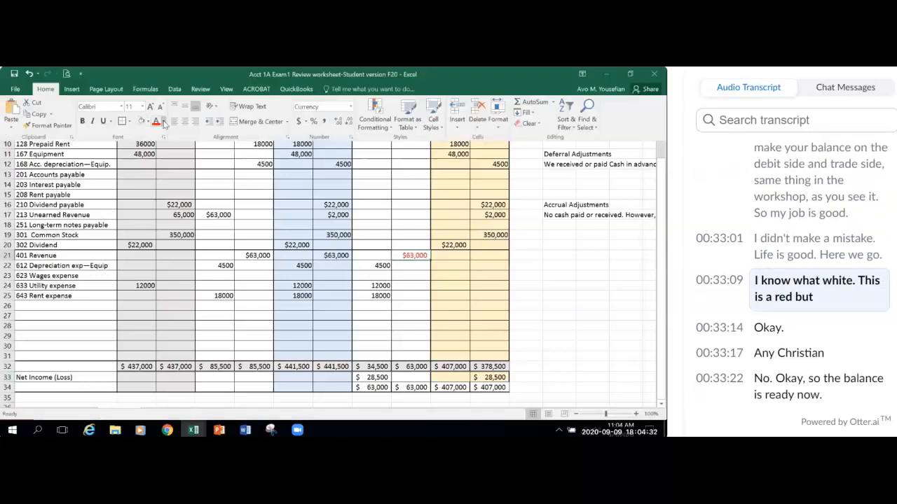
{"action": "left_click", "coordinate": [164, 122]}
{"action": "left_click", "coordinate": [623, 324]}
{"action": "left_click", "coordinate": [597, 322]}
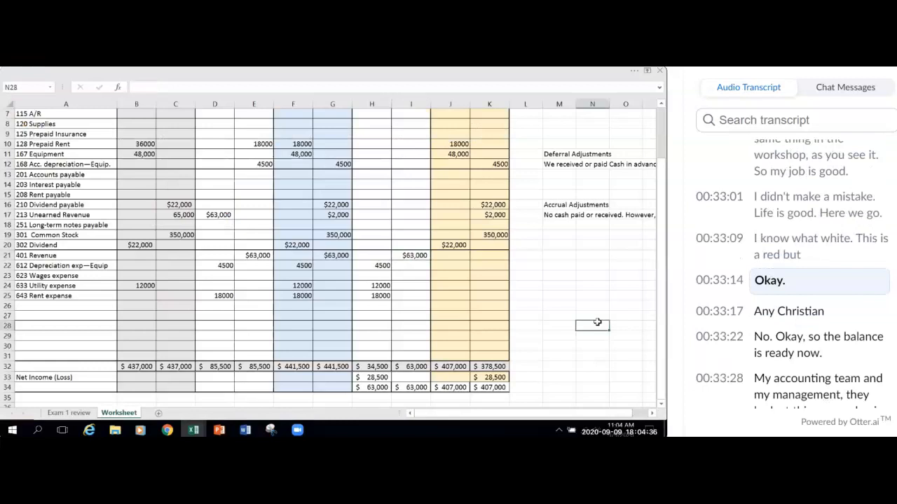
{"action": "scroll", "coordinate": [597, 322], "scroll_direction": "up", "scroll_amount": 2}
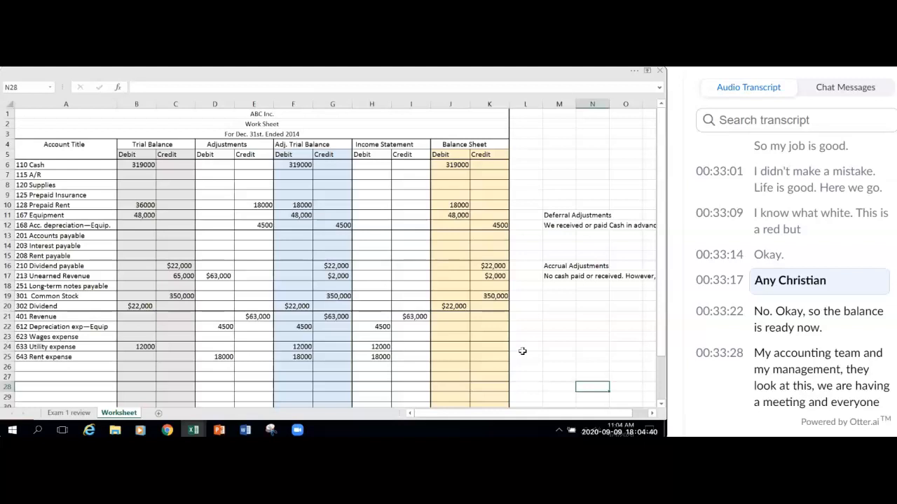
{"action": "left_click", "coordinate": [584, 350]}
{"action": "scroll", "coordinate": [554, 345], "scroll_direction": "down", "scroll_amount": 2}
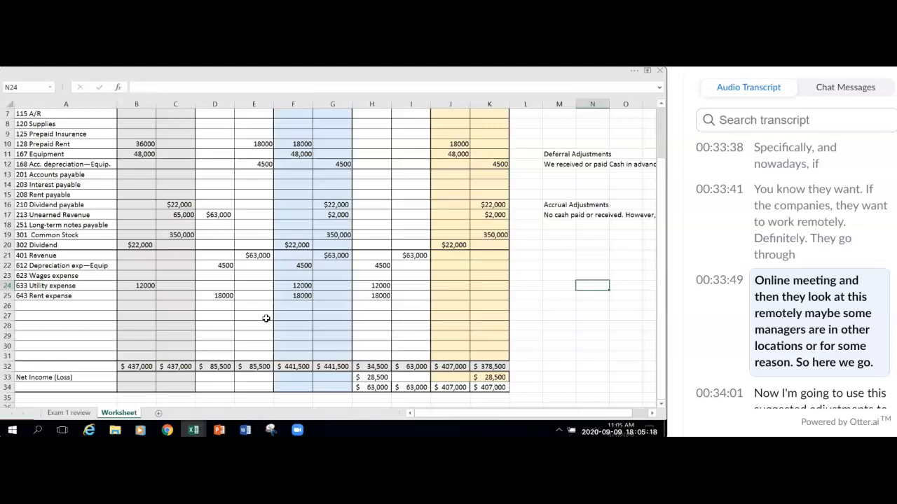
{"action": "scroll", "coordinate": [294, 326], "scroll_direction": "up", "scroll_amount": 2}
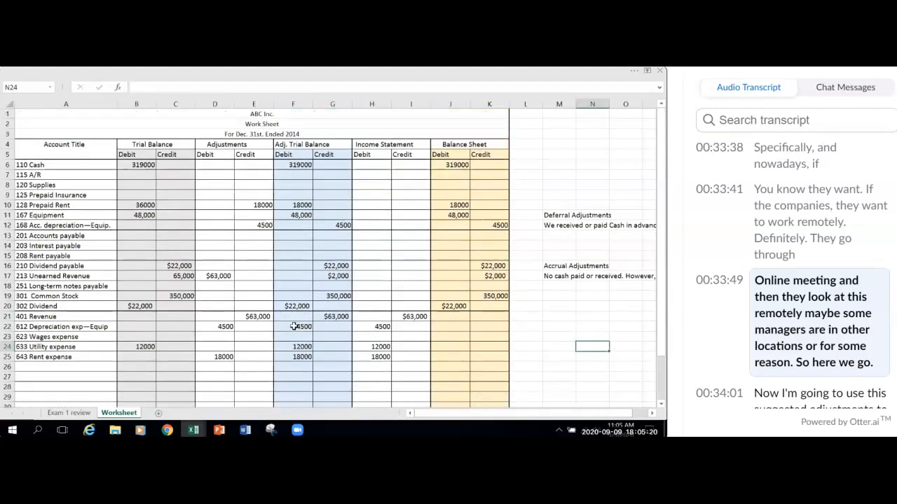
{"action": "scroll", "coordinate": [294, 326], "scroll_direction": "down", "scroll_amount": 2}
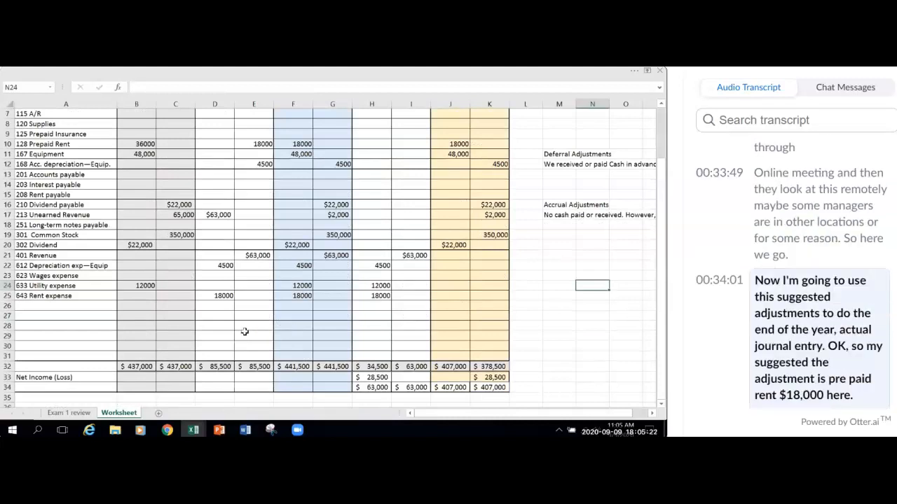
{"action": "scroll", "coordinate": [245, 331], "scroll_direction": "up", "scroll_amount": 2}
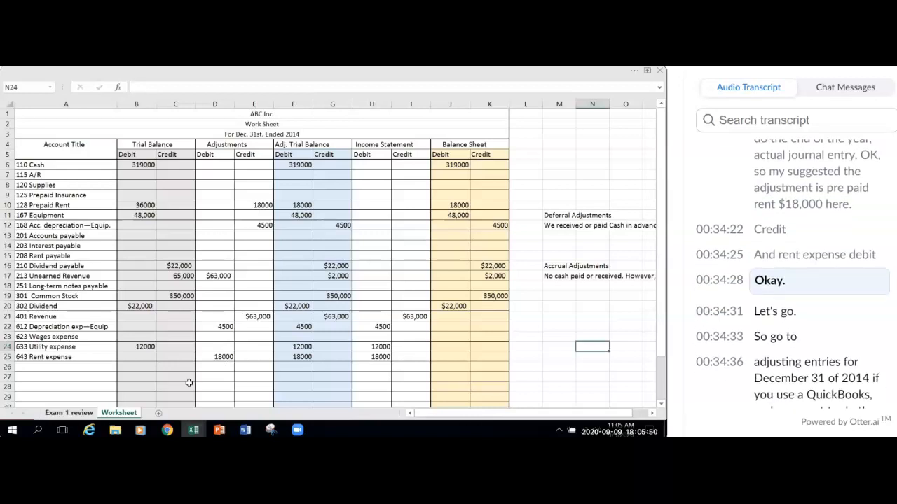
Step: On the Exam 1 review sheet, enter Rent Expense in A37 as the debit account of the first adjusting entry
{"action": "key", "text": "ctrl+Page_Up"}
{"action": "scroll", "coordinate": [217, 352], "scroll_direction": "down", "scroll_amount": 3}
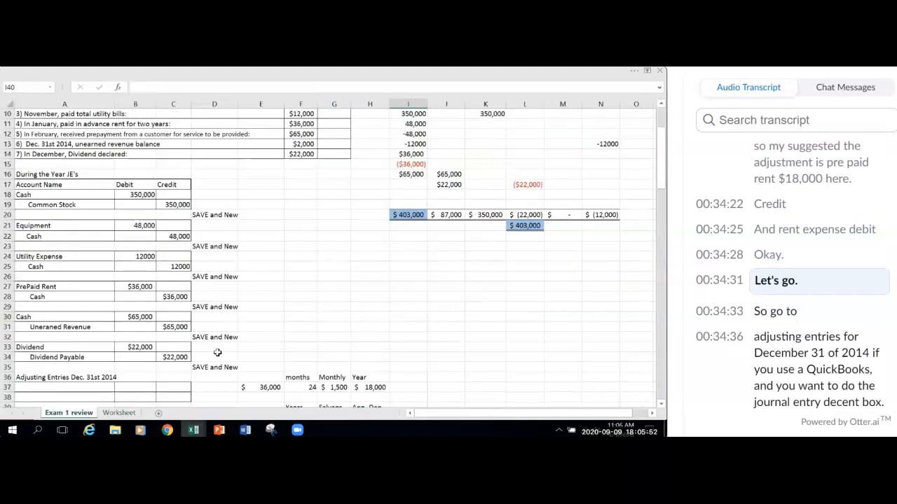
{"action": "scroll", "coordinate": [217, 353], "scroll_direction": "down", "scroll_amount": 5}
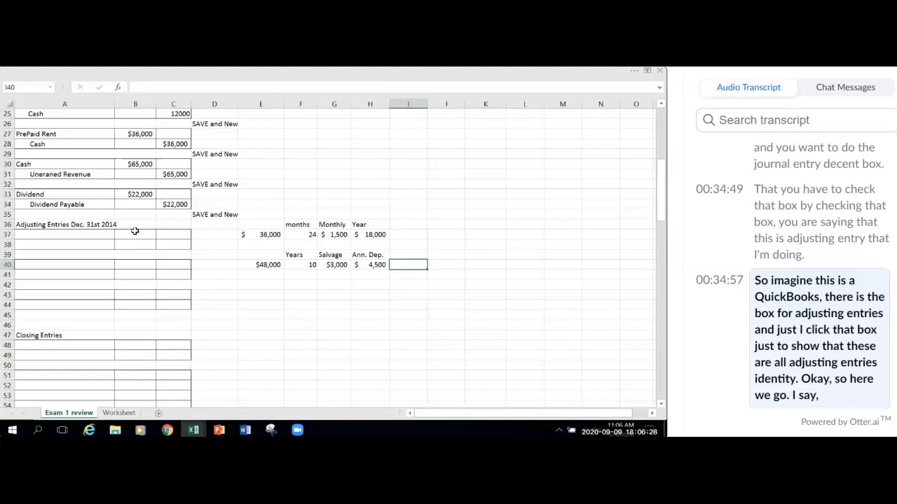
{"action": "left_click", "coordinate": [78, 233]}
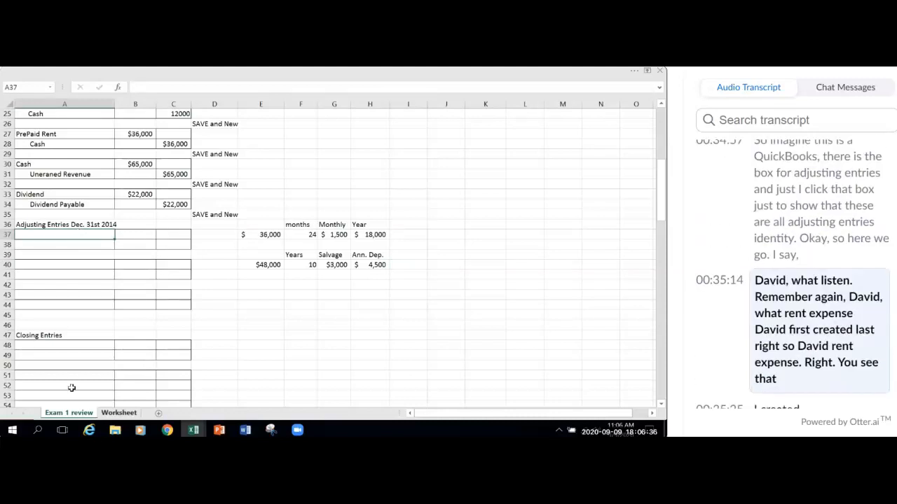
{"action": "key", "text": "ctrl+Page_Down"}
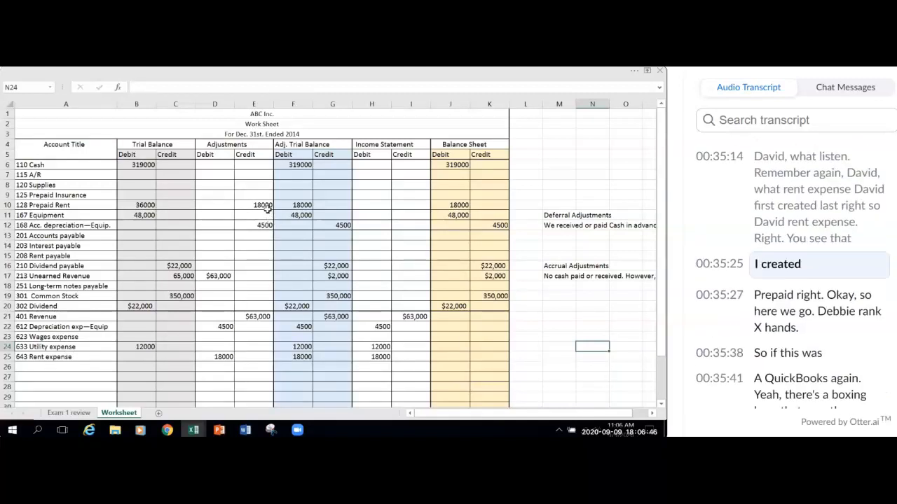
{"action": "left_click", "coordinate": [69, 413]}
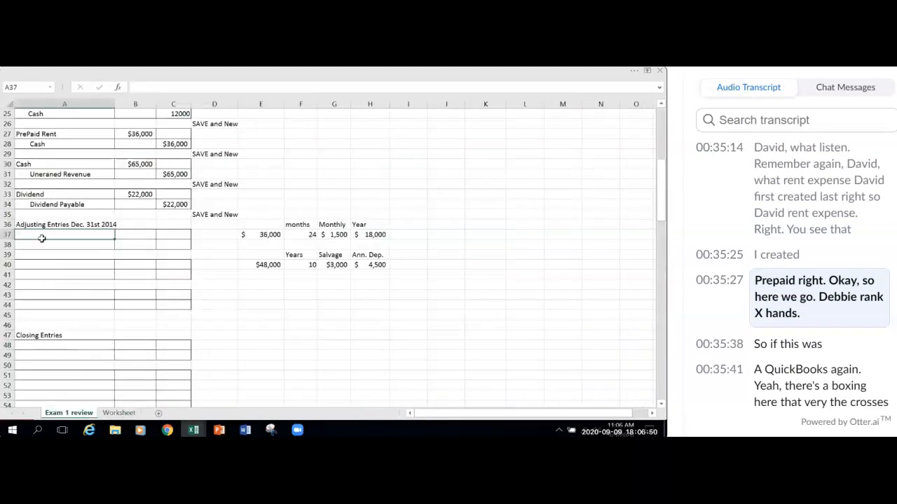
{"action": "type", "text": "Rent Exoense"}
{"action": "left_click", "coordinate": [162, 87]}
{"action": "key", "text": "BackSpace"}
{"action": "type", "text": "p"}
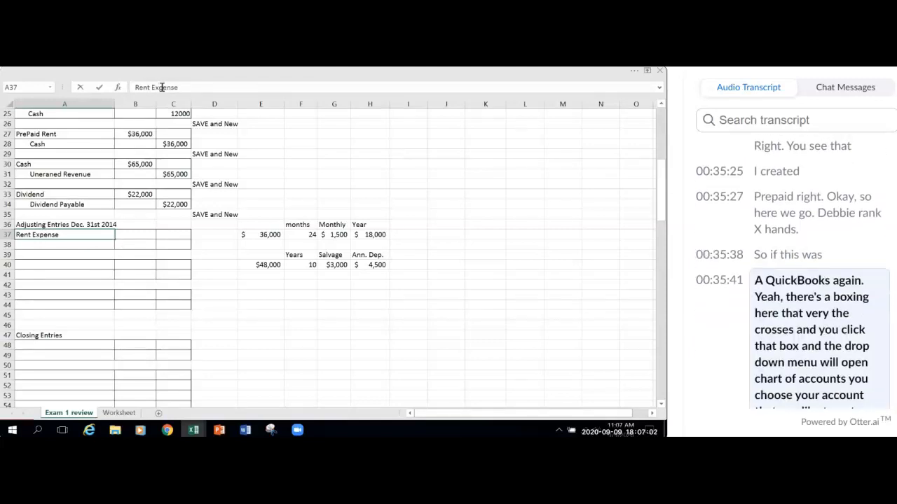
{"action": "left_click", "coordinate": [74, 293]}
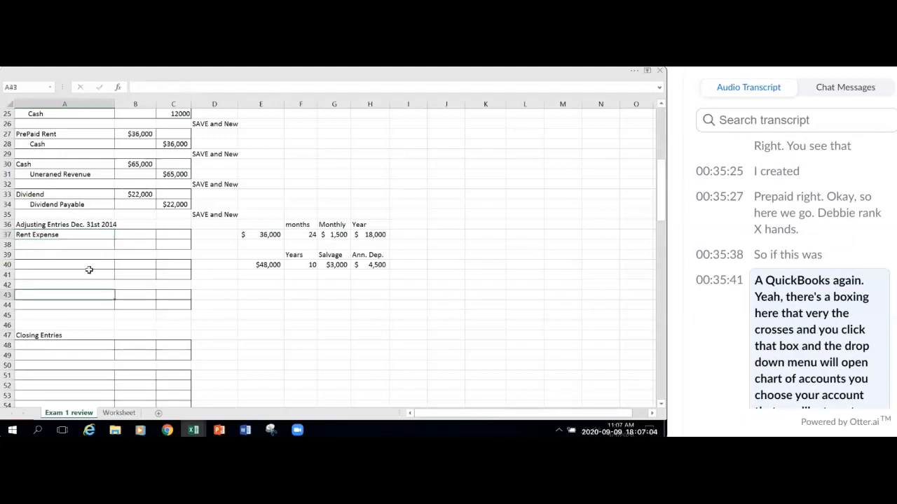
Step: Link the Rent Expense debit in B37 to the rent expense adjustment in cell D25 of the Worksheet sheet
{"action": "left_click", "coordinate": [110, 232]}
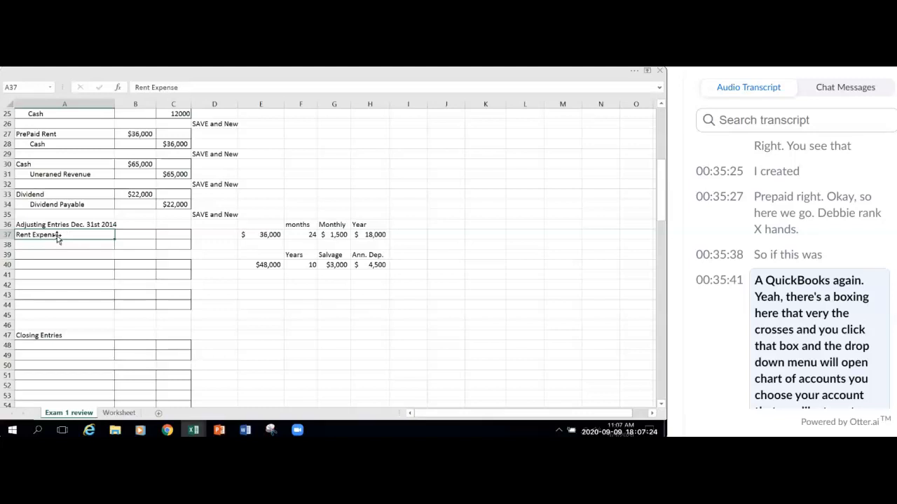
{"action": "left_click", "coordinate": [153, 236]}
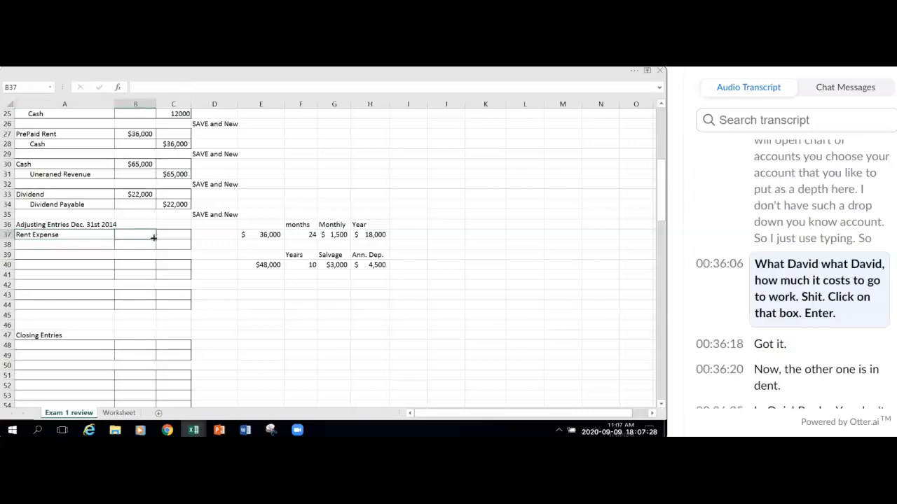
{"action": "type", "text": "="}
{"action": "left_click", "coordinate": [118, 413]}
{"action": "left_click", "coordinate": [222, 357]}
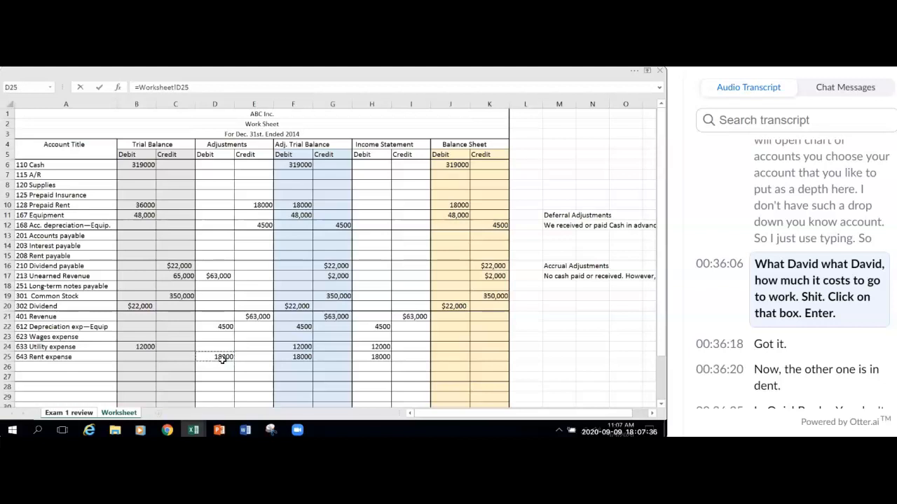
{"action": "key", "text": "Return"}
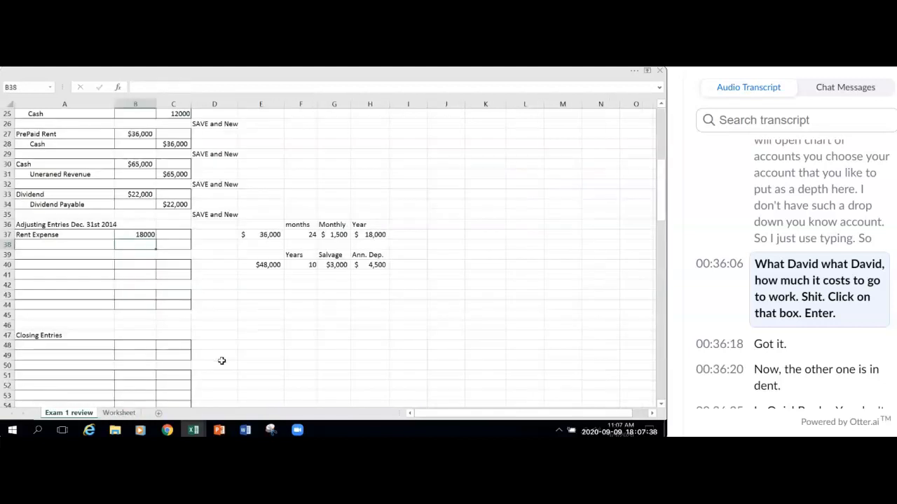
Step: Enter an indented Prepaid Rent in A38 and link its credit in C38 to cell E10 of the Worksheet sheet
{"action": "left_click", "coordinate": [31, 242]}
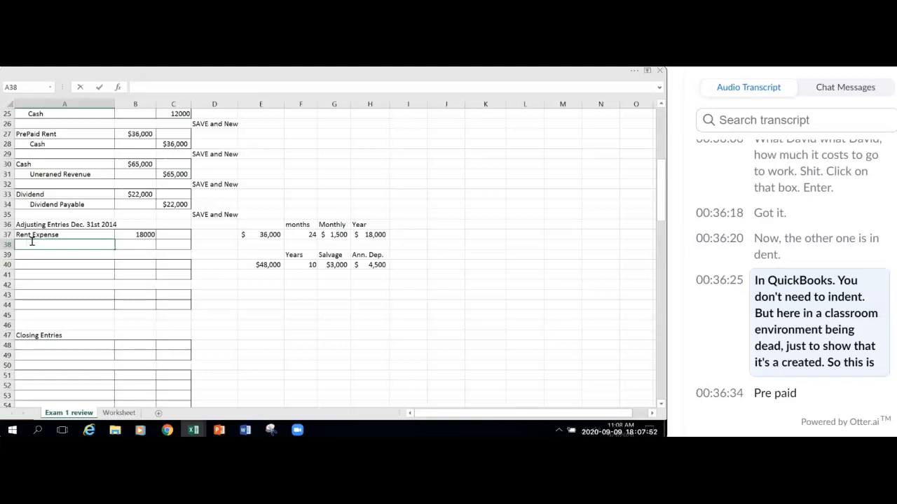
{"action": "type", "text": "Prepaid Rent"}
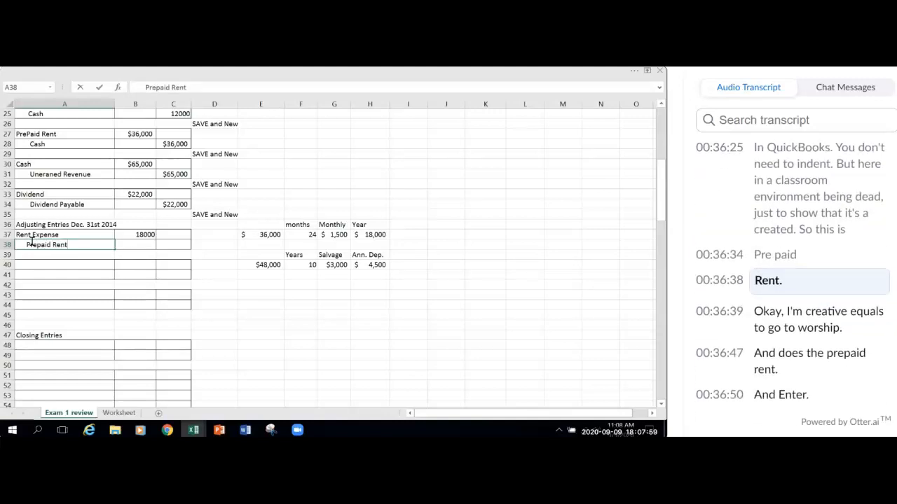
{"action": "left_click", "coordinate": [172, 247]}
{"action": "type", "text": "="}
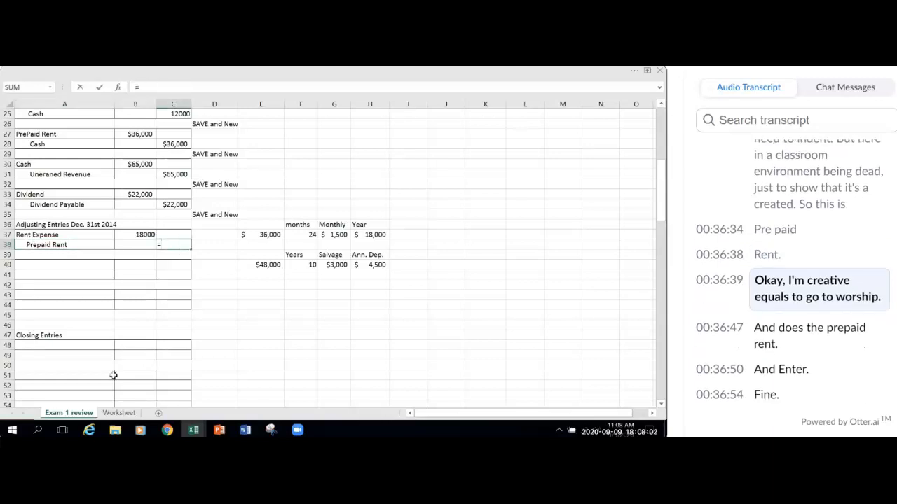
{"action": "left_click", "coordinate": [117, 413]}
{"action": "left_click", "coordinate": [260, 202]}
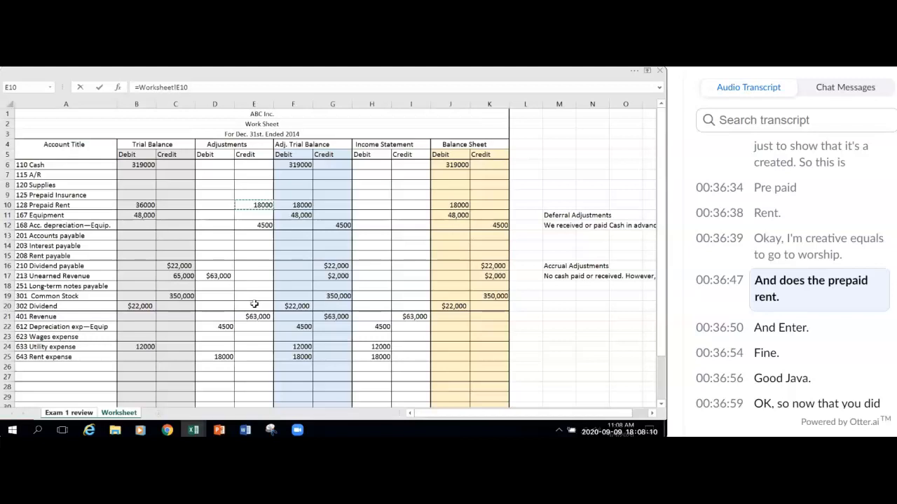
{"action": "key", "text": "Return"}
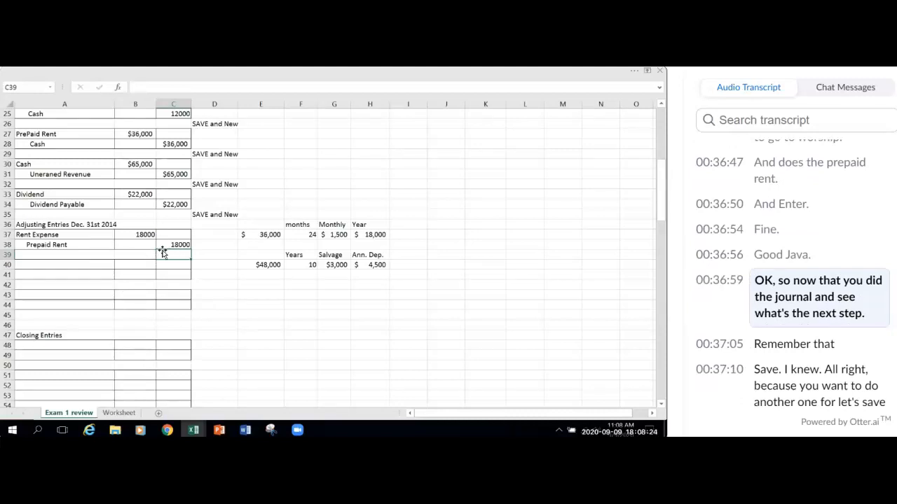
Step: Copy the SAVE and New note from D35 to D39, below the rent adjusting entry
{"action": "left_click", "coordinate": [209, 214]}
{"action": "key", "text": "ctrl+c"}
{"action": "left_click", "coordinate": [200, 253]}
{"action": "key", "text": "ctrl+v"}
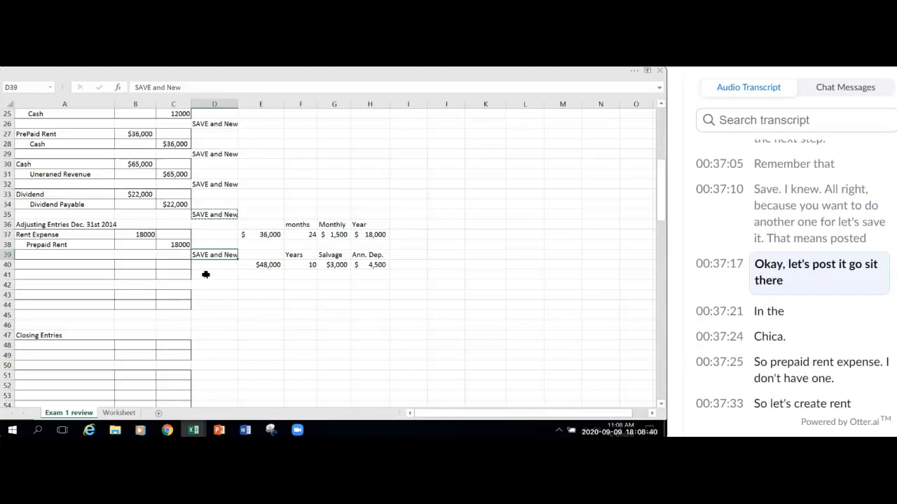
Step: Enter Rent Expense in B120 as the heading of the first empty T-account in the General Ledger
{"action": "scroll", "coordinate": [206, 274], "scroll_direction": "down", "scroll_amount": 6}
{"action": "scroll", "coordinate": [207, 276], "scroll_direction": "down", "scroll_amount": 11}
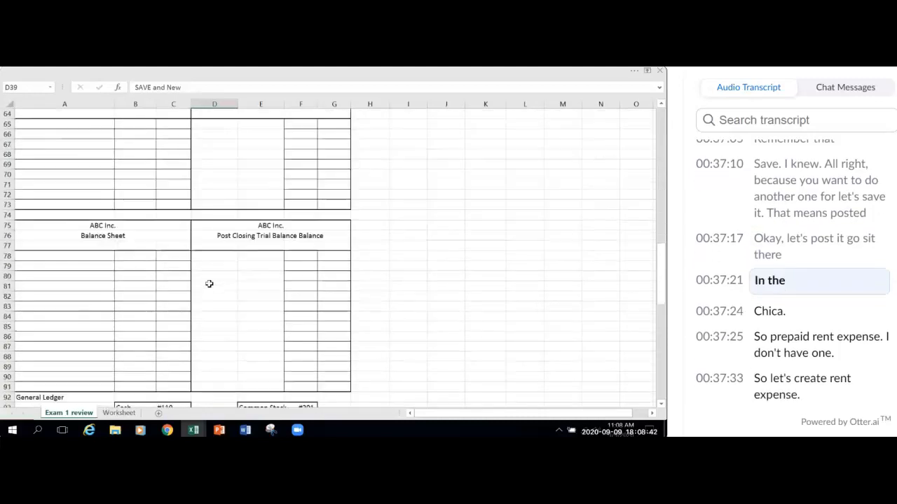
{"action": "scroll", "coordinate": [209, 286], "scroll_direction": "down", "scroll_amount": 2}
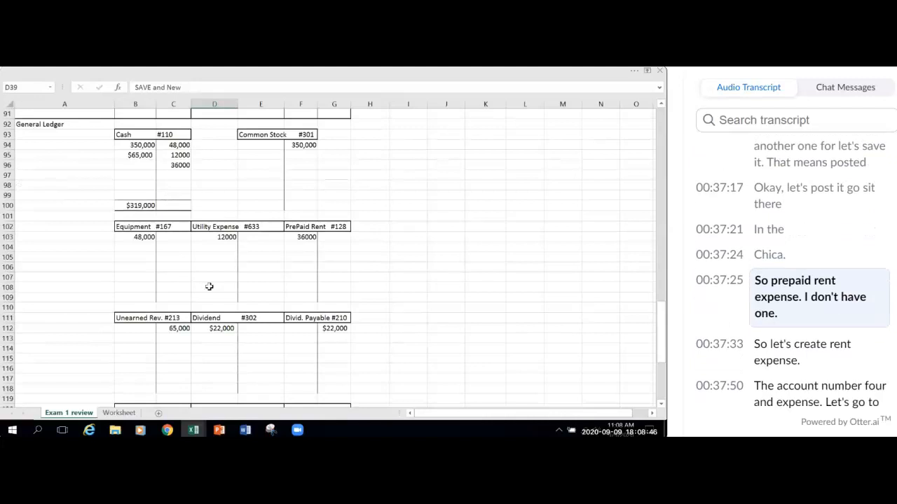
{"action": "scroll", "coordinate": [209, 287], "scroll_direction": "down", "scroll_amount": 3}
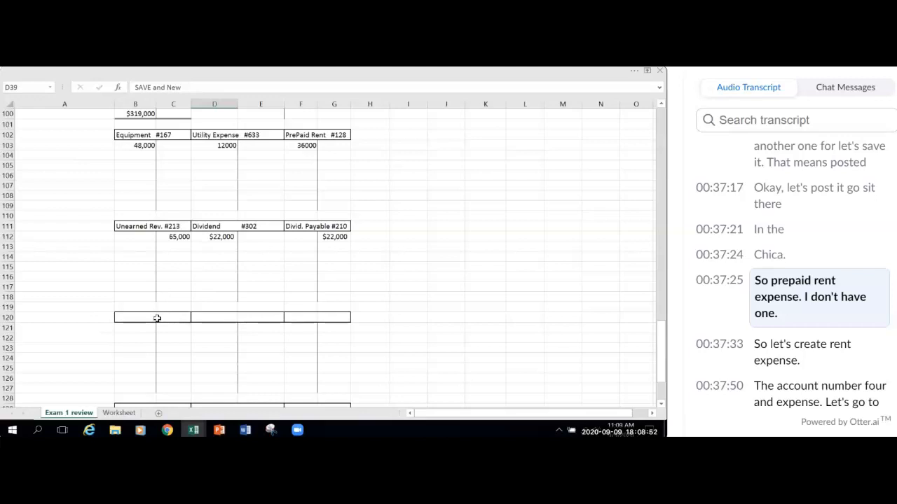
{"action": "left_click", "coordinate": [135, 318]}
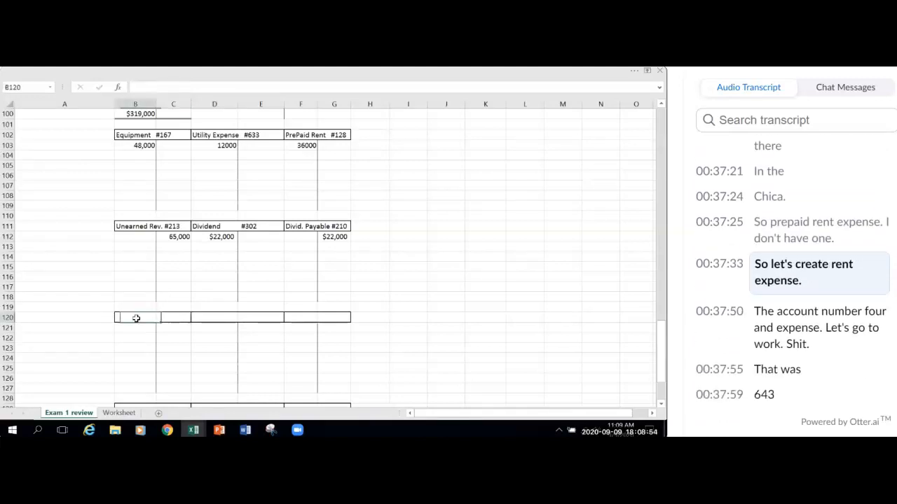
{"action": "type", "text": "Rent Ex"}
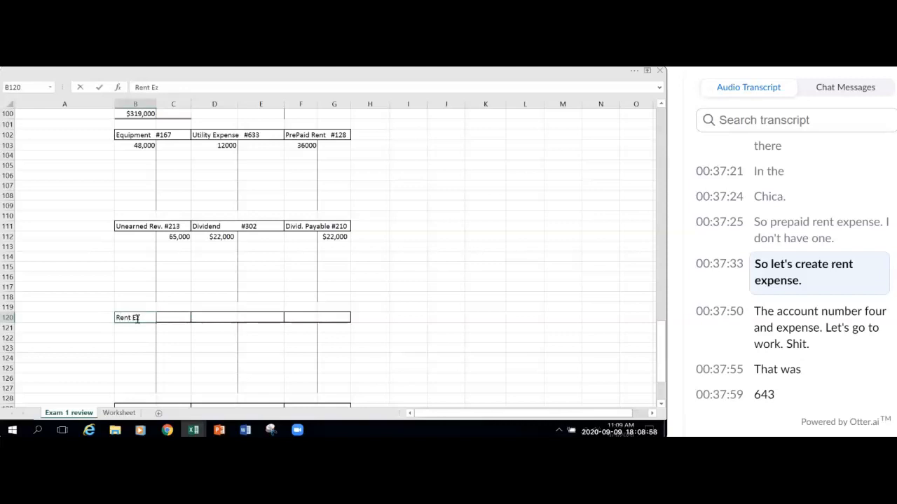
{"action": "type", "text": "pense"}
{"action": "left_click", "coordinate": [406, 318]}
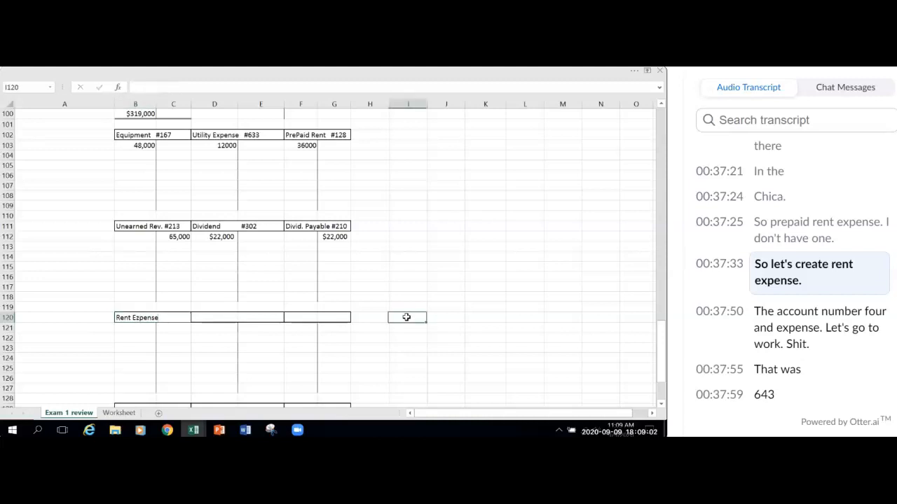
Step: Correct the misspelled ledger heading in B120 to read Rent Expense
{"action": "left_click", "coordinate": [133, 320]}
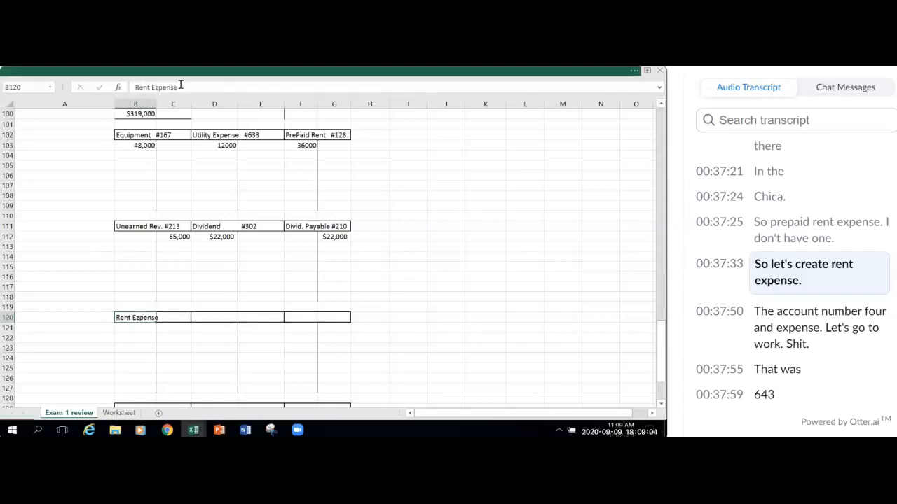
{"action": "left_click", "coordinate": [158, 92]}
{"action": "key", "text": "BackSpace"}
{"action": "type", "text": "x"}
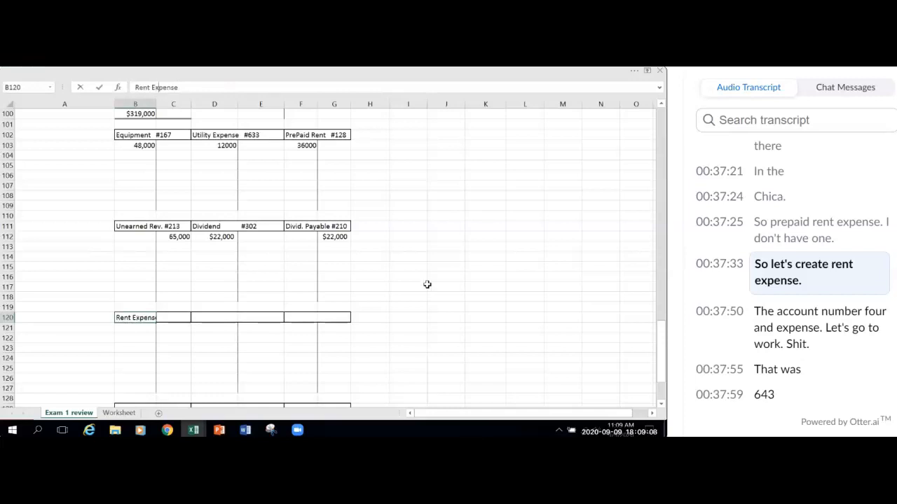
{"action": "left_click", "coordinate": [400, 340]}
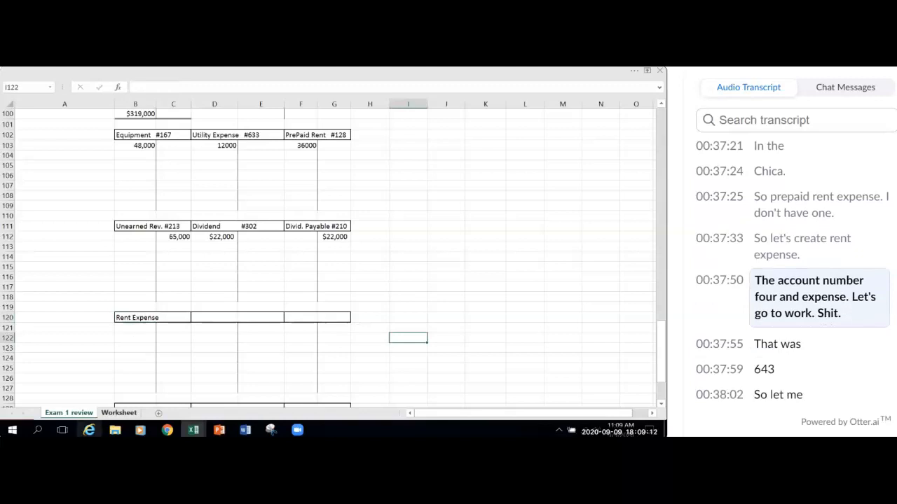
Step: Look up the rent expense account number on the Worksheet sheet and add #643 to the heading in B120
{"action": "left_click", "coordinate": [118, 412]}
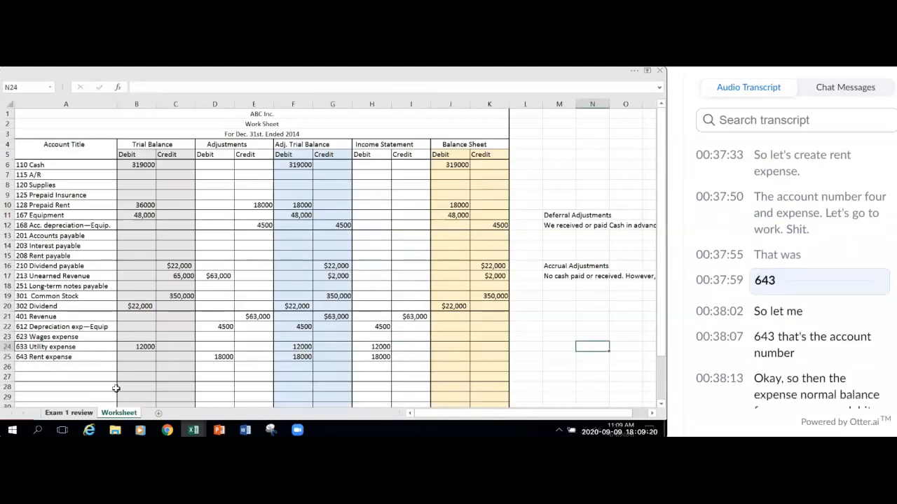
{"action": "key", "text": "ctrl+Page_Up"}
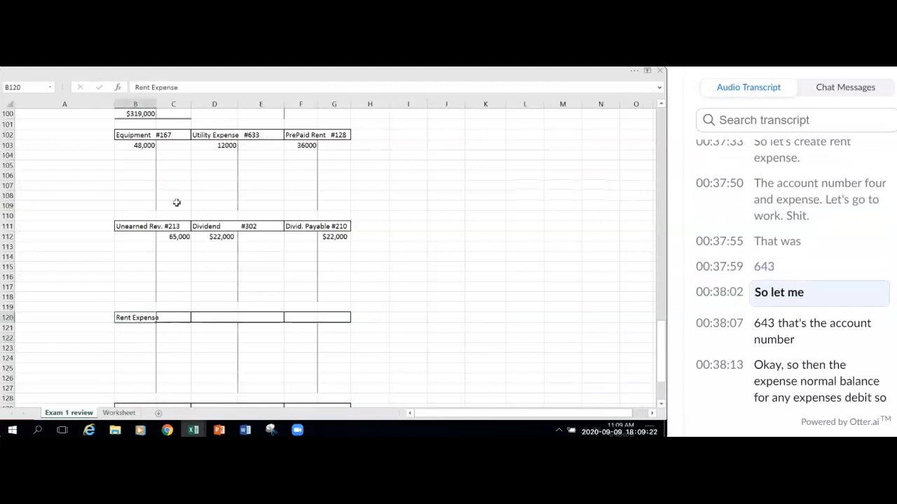
{"action": "left_click", "coordinate": [181, 88]}
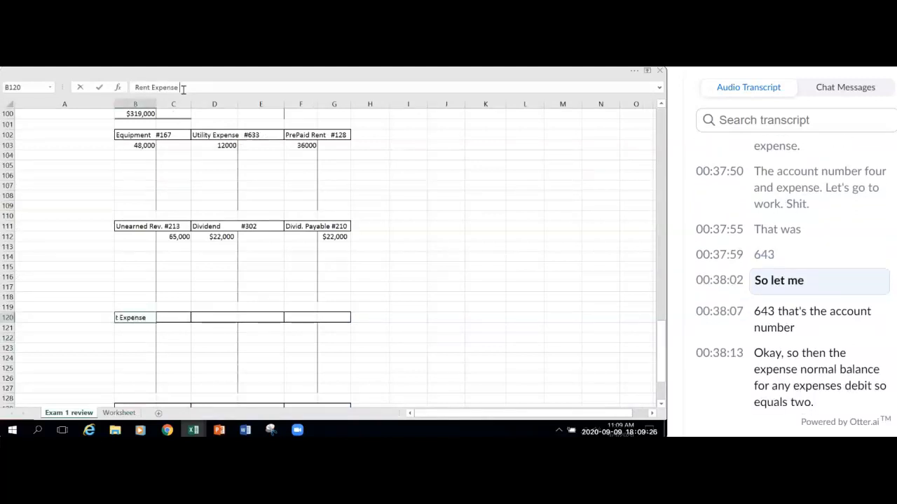
{"action": "type", "text": "643"}
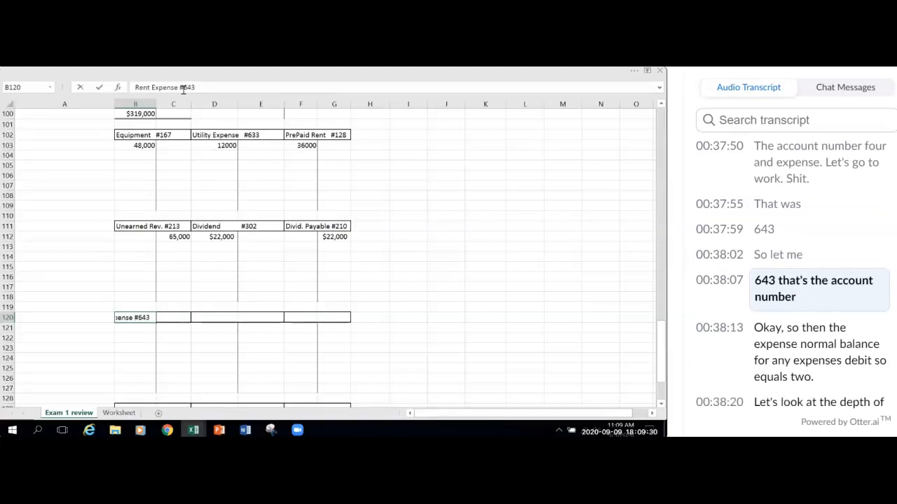
{"action": "left_click", "coordinate": [545, 218]}
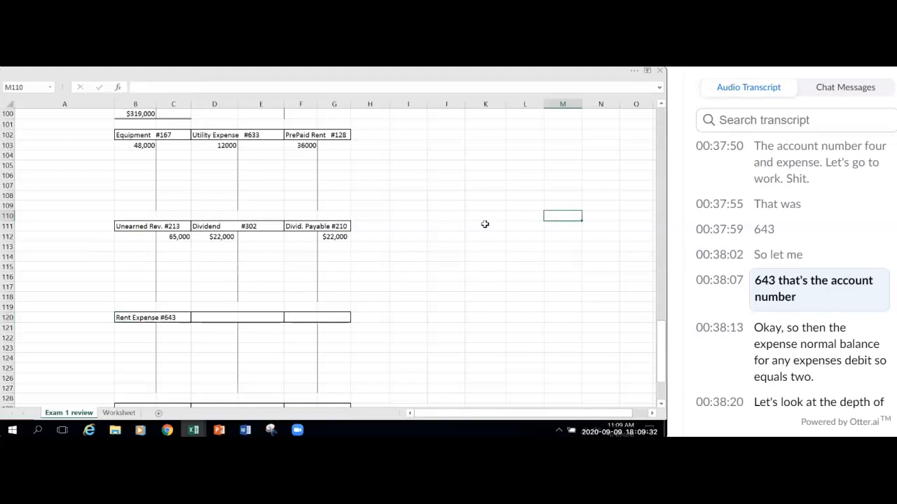
Step: Post the rent adjustment's debit to the Rent Expense T-account by linking B121 to journal cell B37
{"action": "left_click", "coordinate": [131, 327]}
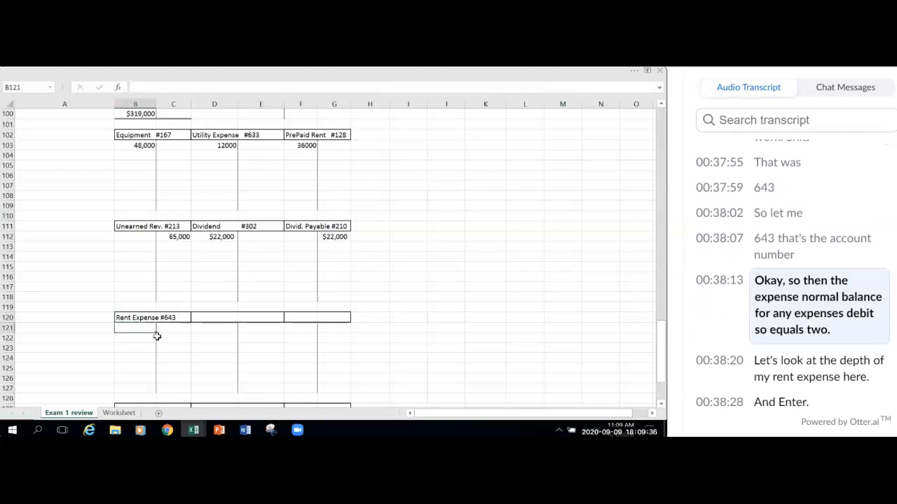
{"action": "type", "text": "="}
{"action": "scroll", "coordinate": [157, 337], "scroll_direction": "up", "scroll_amount": 17}
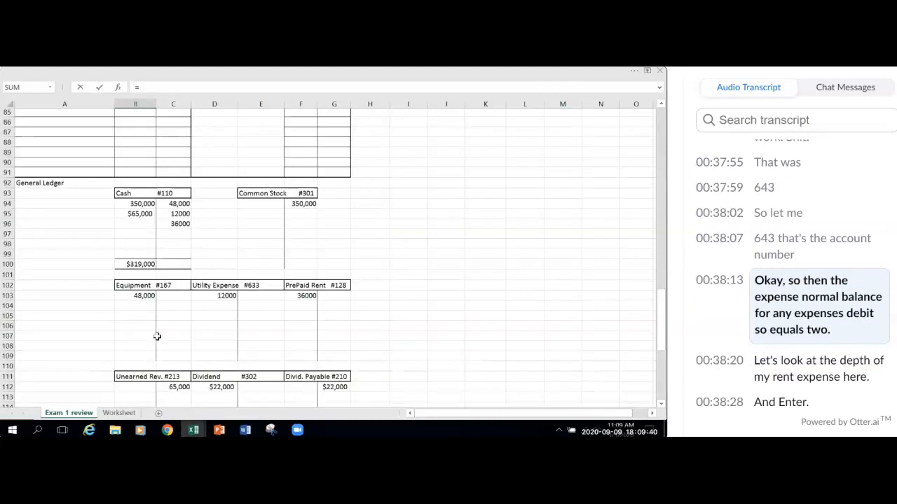
{"action": "scroll", "coordinate": [157, 337], "scroll_direction": "up", "scroll_amount": 6}
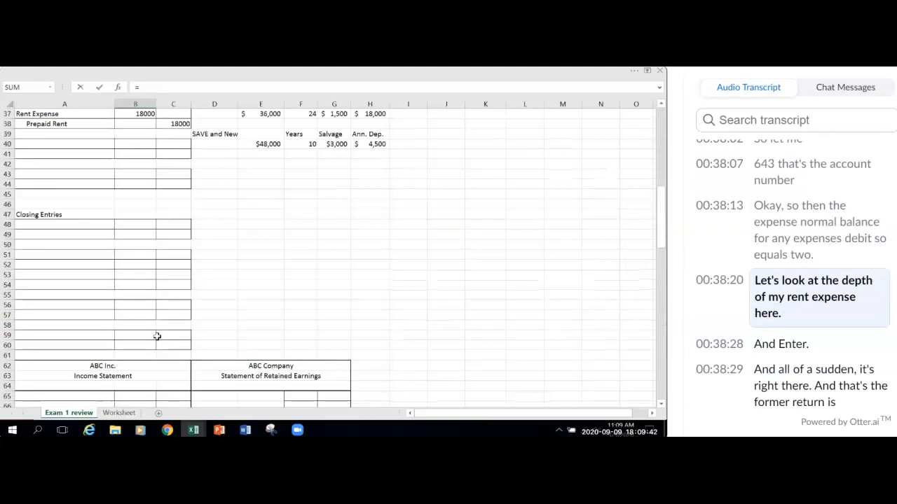
{"action": "scroll", "coordinate": [157, 337], "scroll_direction": "up", "scroll_amount": 1}
{"action": "left_click", "coordinate": [145, 203]}
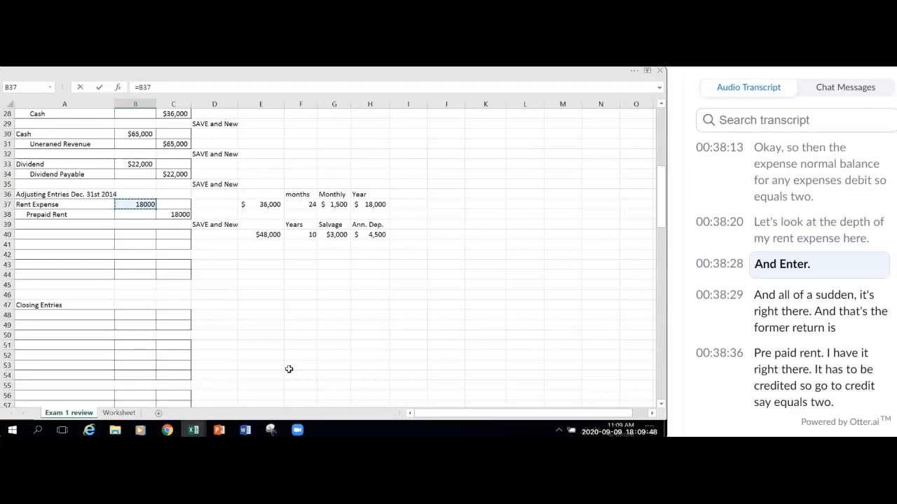
{"action": "key", "text": "Return"}
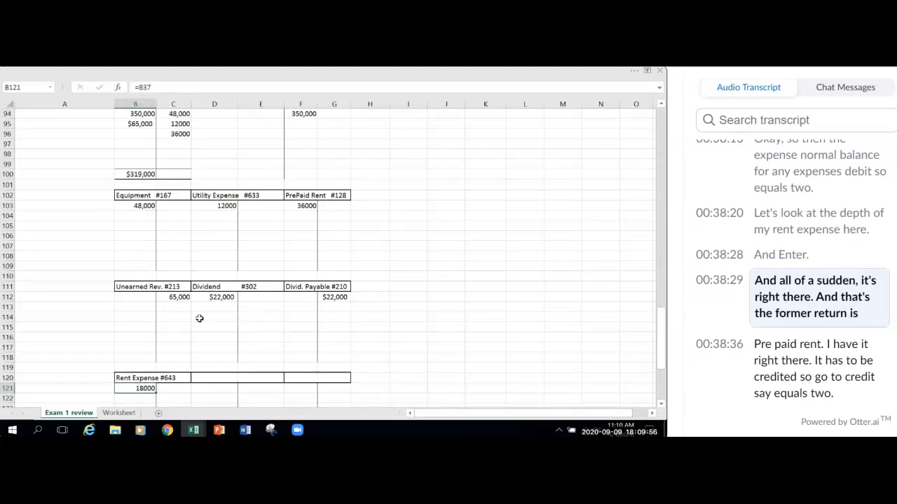
Step: Post the rent adjustment's credit to the PrePaid Rent T-account by linking G103 to journal cell C38
{"action": "left_click", "coordinate": [329, 204]}
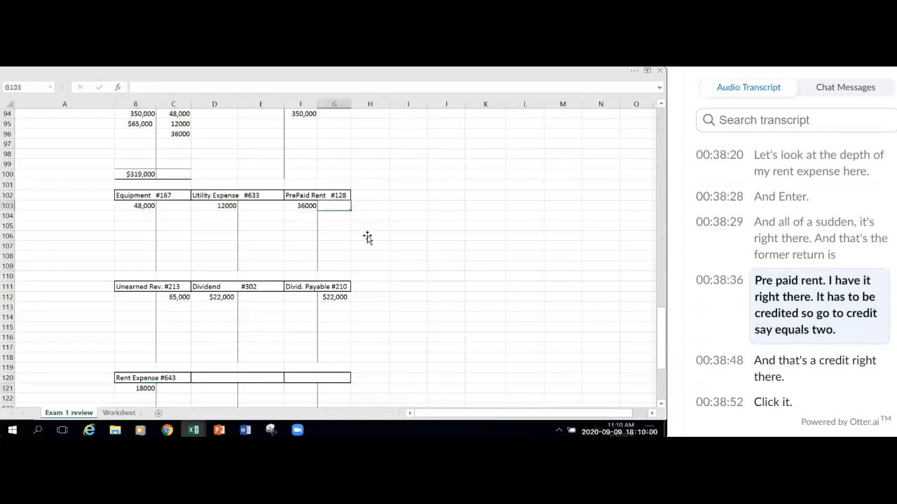
{"action": "type", "text": "="}
{"action": "scroll", "coordinate": [391, 251], "scroll_direction": "up", "scroll_amount": 7}
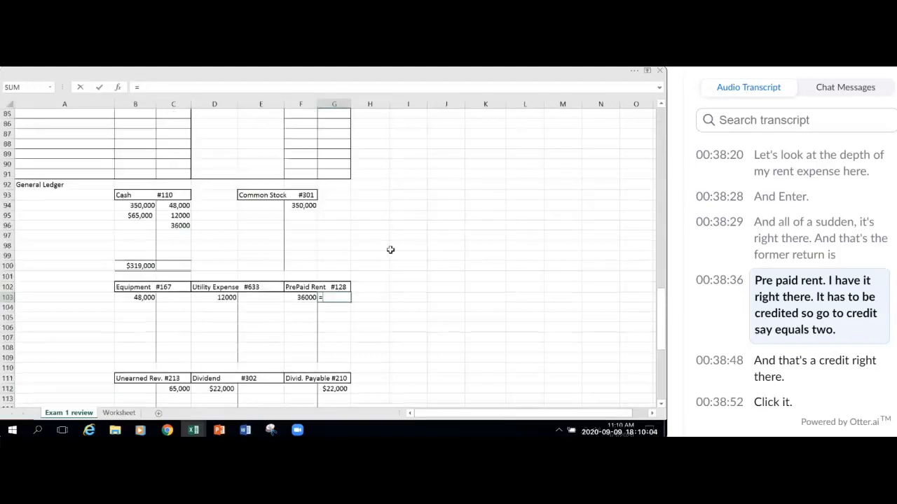
{"action": "scroll", "coordinate": [341, 255], "scroll_direction": "up", "scroll_amount": 16}
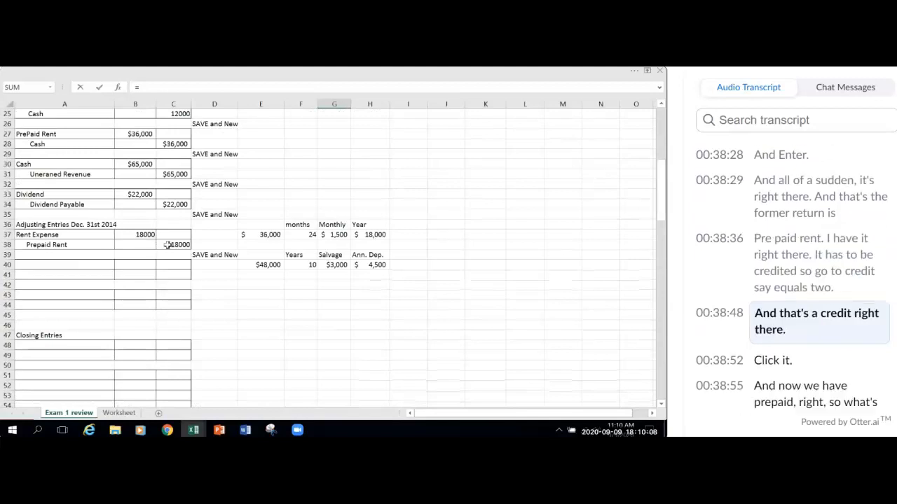
{"action": "left_click", "coordinate": [187, 246]}
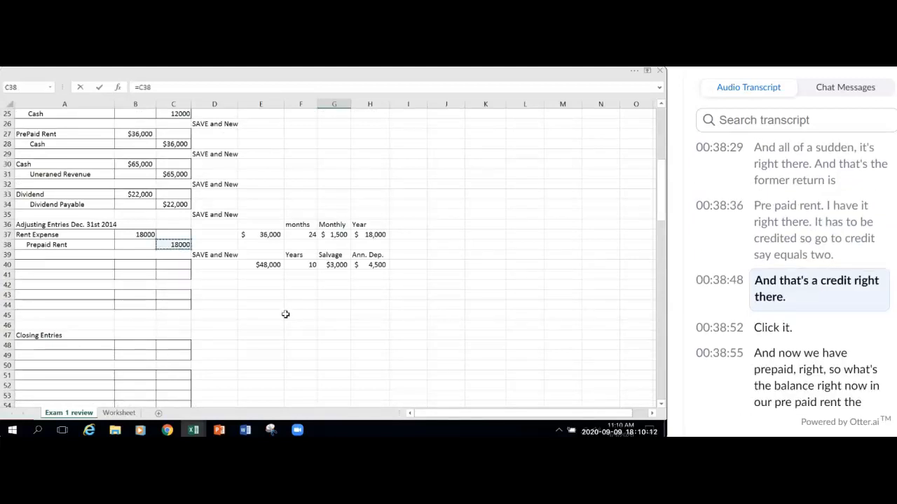
{"action": "scroll", "coordinate": [285, 315], "scroll_direction": "down", "scroll_amount": 15}
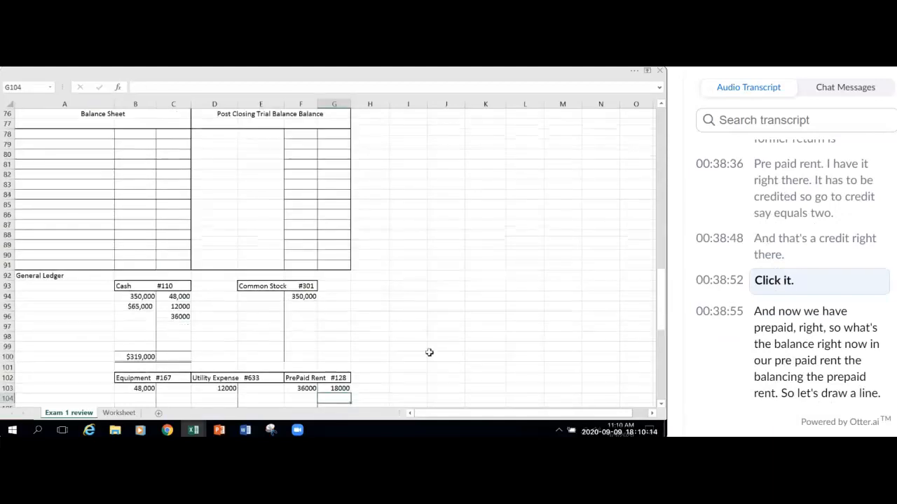
Step: Apply a top and double bottom border to cell F108, the balance cell of the PrePaid Rent T-account
{"action": "scroll", "coordinate": [428, 352], "scroll_direction": "down", "scroll_amount": 3}
{"action": "left_click", "coordinate": [331, 306]}
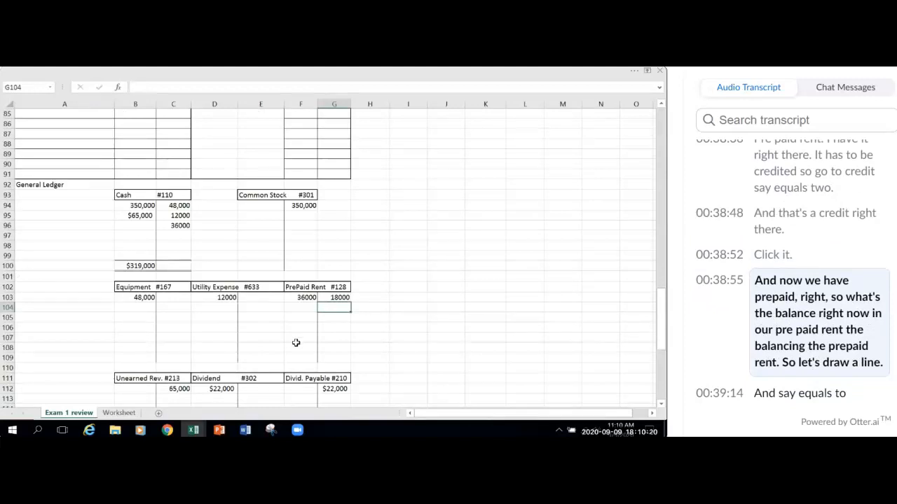
{"action": "left_click_drag", "start_coordinate": [296, 338], "coordinate": [342, 338]}
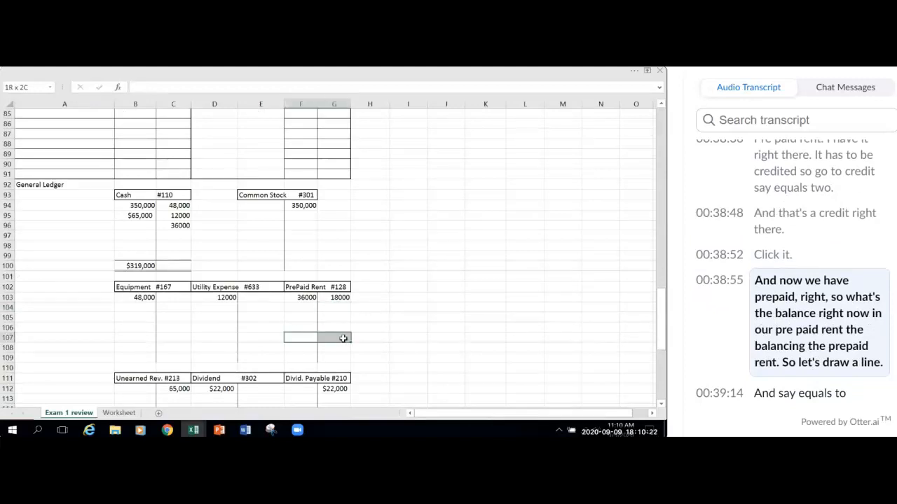
{"action": "left_click", "coordinate": [634, 71]}
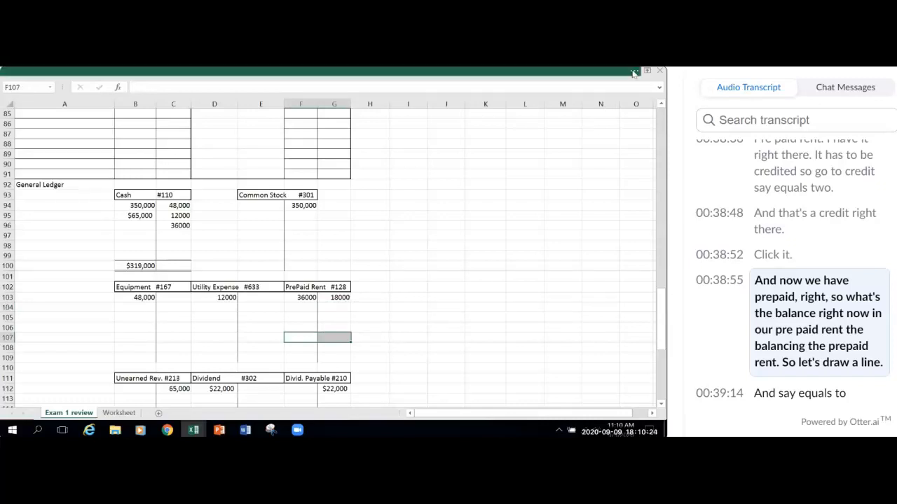
{"action": "left_click", "coordinate": [300, 348]}
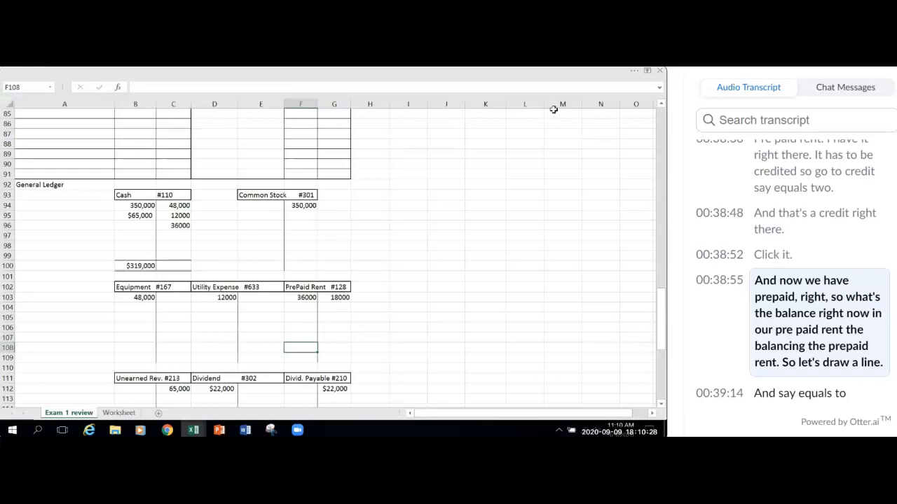
{"action": "left_click", "coordinate": [640, 70]}
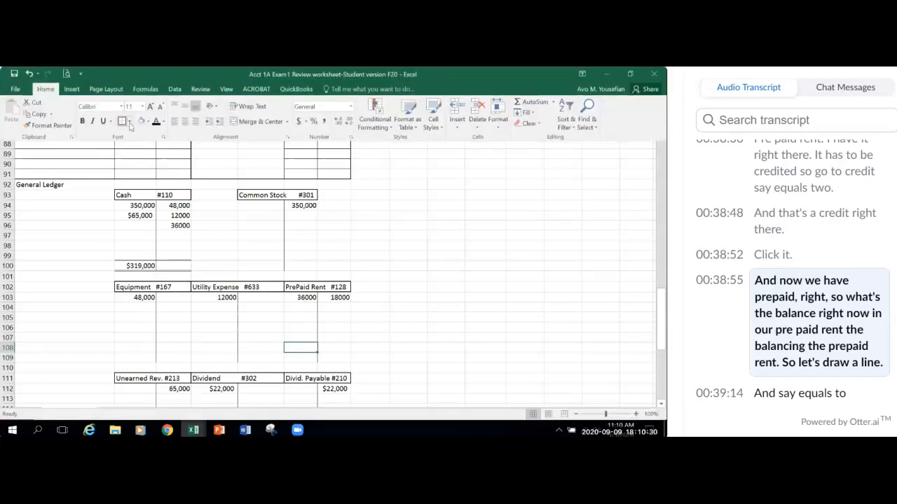
{"action": "left_click", "coordinate": [129, 122]}
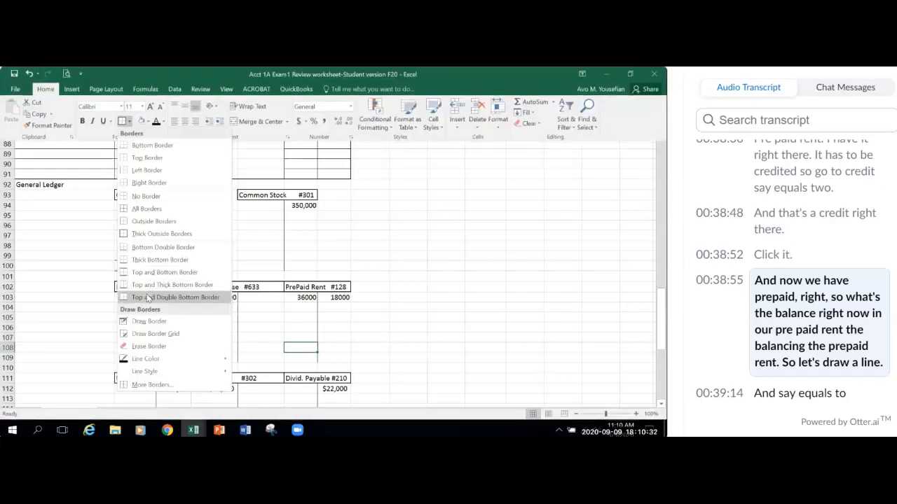
{"action": "left_click", "coordinate": [149, 295]}
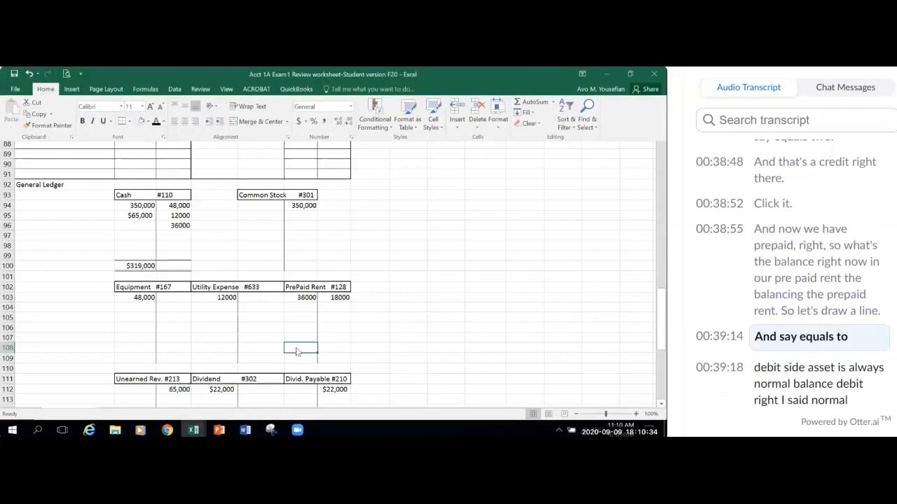
Step: Calculate the PrePaid Rent balance in F108 with the formula =F103-G103
{"action": "type", "text": "="}
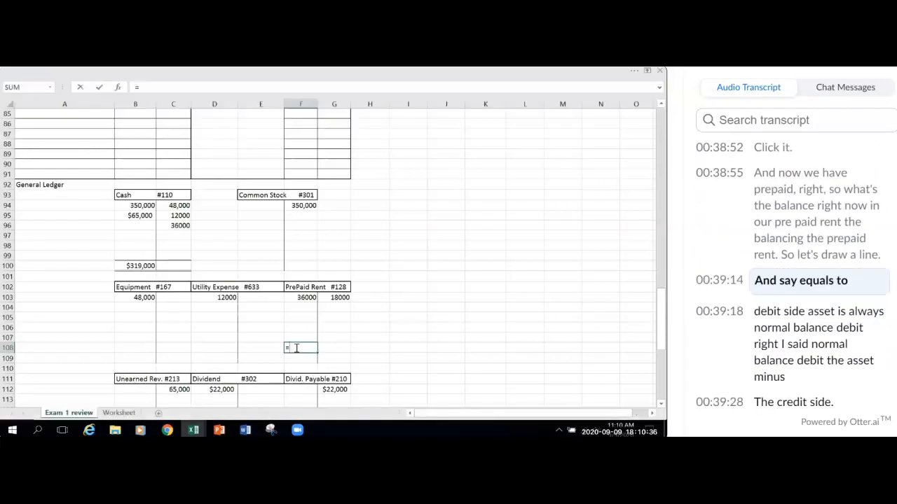
{"action": "left_click", "coordinate": [303, 297]}
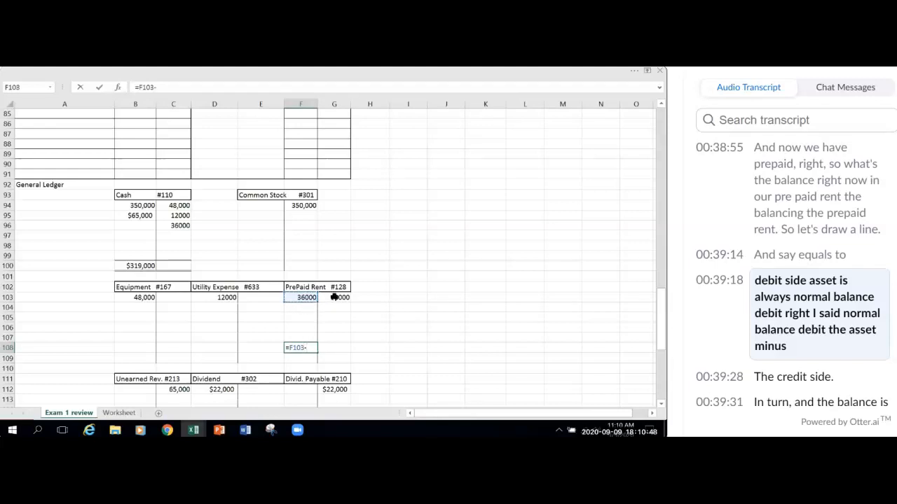
{"action": "left_click", "coordinate": [334, 297]}
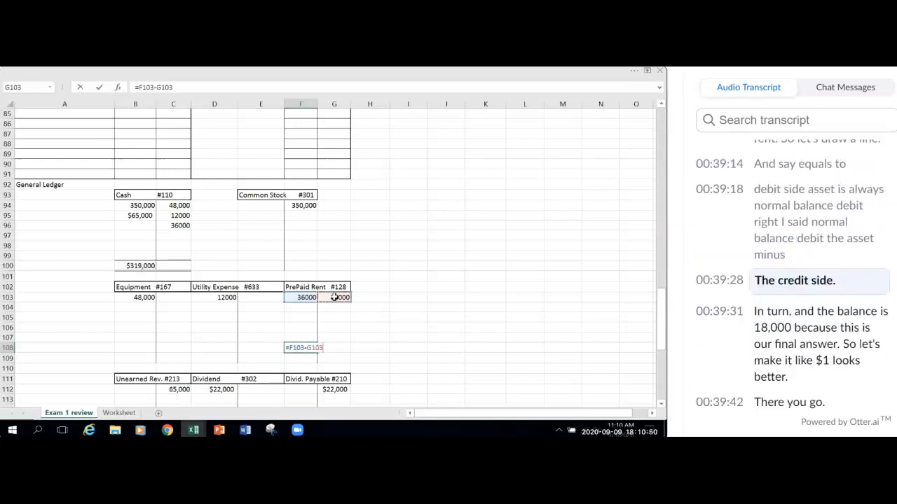
{"action": "key", "text": "Return"}
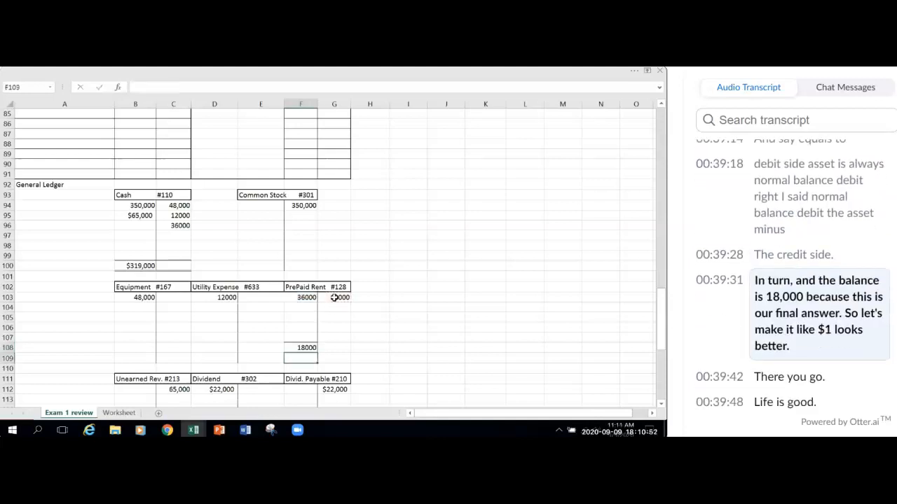
Step: Format the PrePaid Rent balance in F108 as Accounting with a dollar sign and no decimals
{"action": "left_click", "coordinate": [302, 349]}
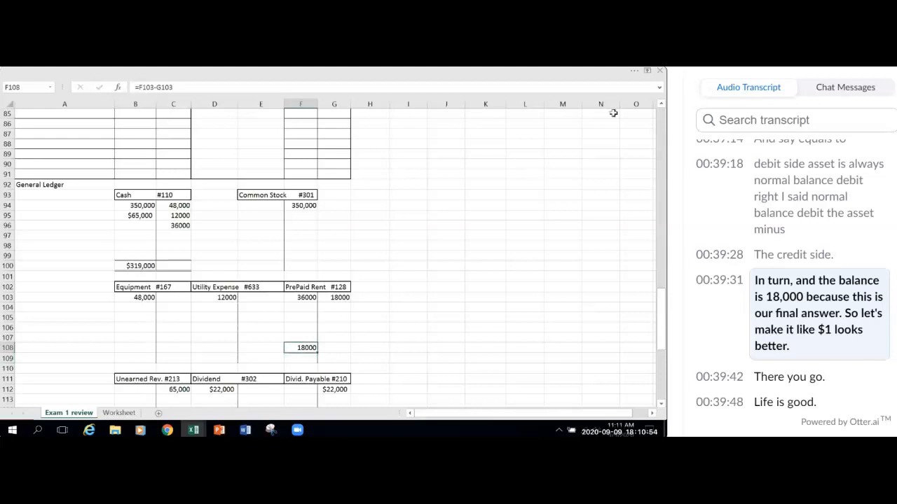
{"action": "left_click", "coordinate": [634, 72]}
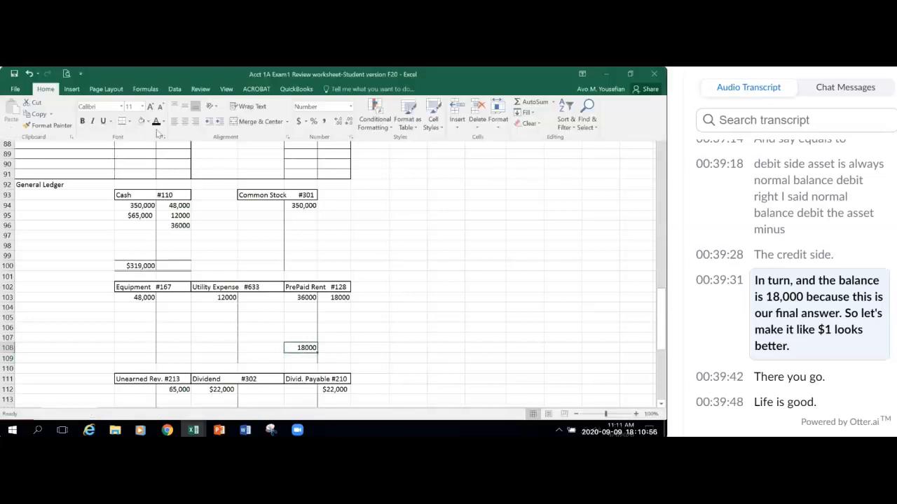
{"action": "left_click", "coordinate": [299, 121]}
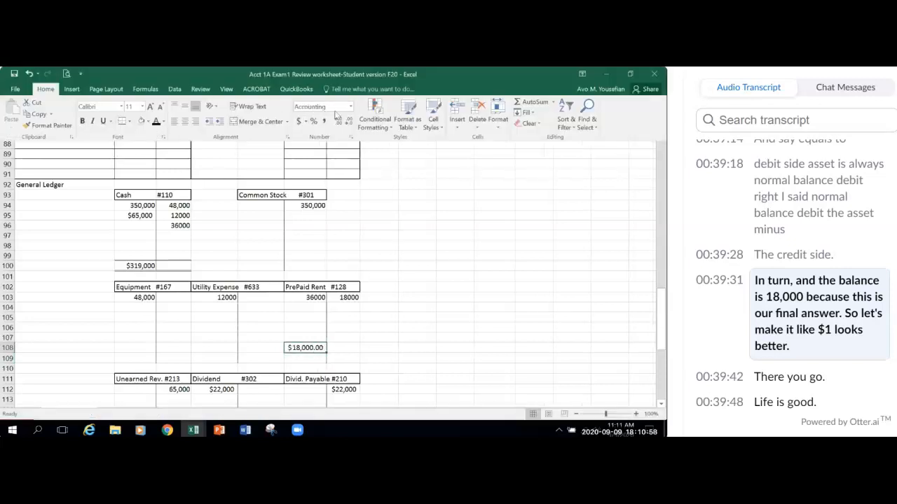
{"action": "left_click", "coordinate": [349, 124]}
{"action": "left_click", "coordinate": [348, 124]}
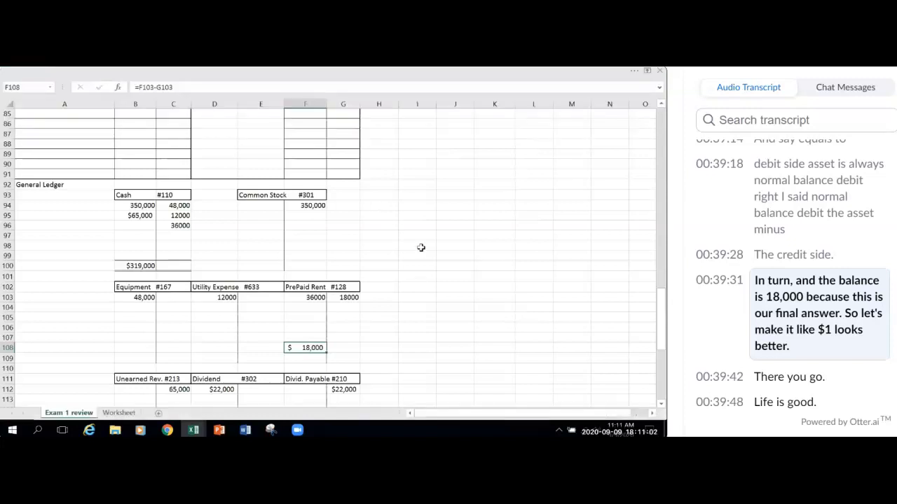
Step: Narrow column F slightly
{"action": "left_click", "coordinate": [423, 252]}
{"action": "scroll", "coordinate": [423, 252], "scroll_direction": "up", "scroll_amount": 12}
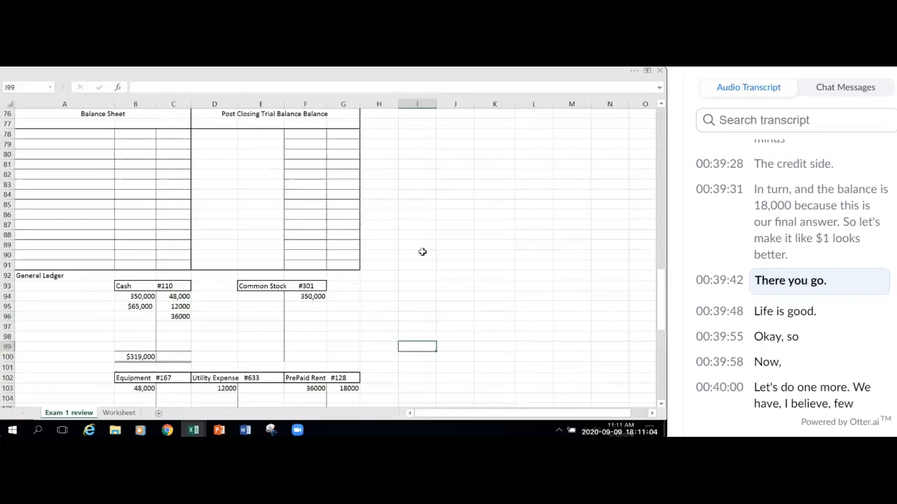
{"action": "scroll", "coordinate": [422, 252], "scroll_direction": "up", "scroll_amount": 4}
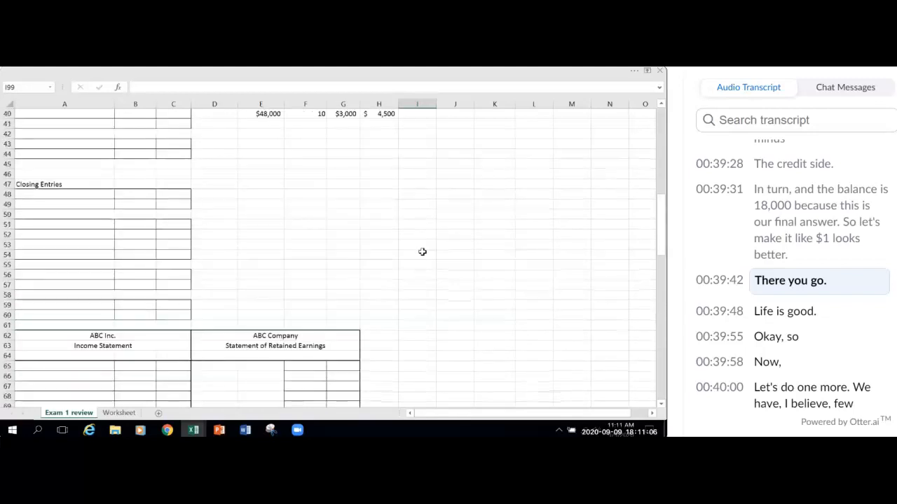
{"action": "scroll", "coordinate": [423, 252], "scroll_direction": "up", "scroll_amount": 4}
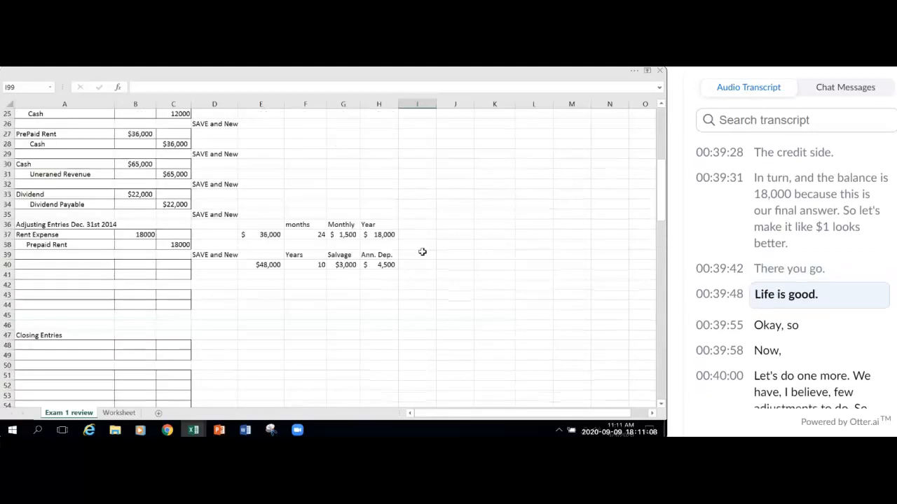
{"action": "left_click_drag", "start_coordinate": [327, 105], "coordinate": [327, 115]}
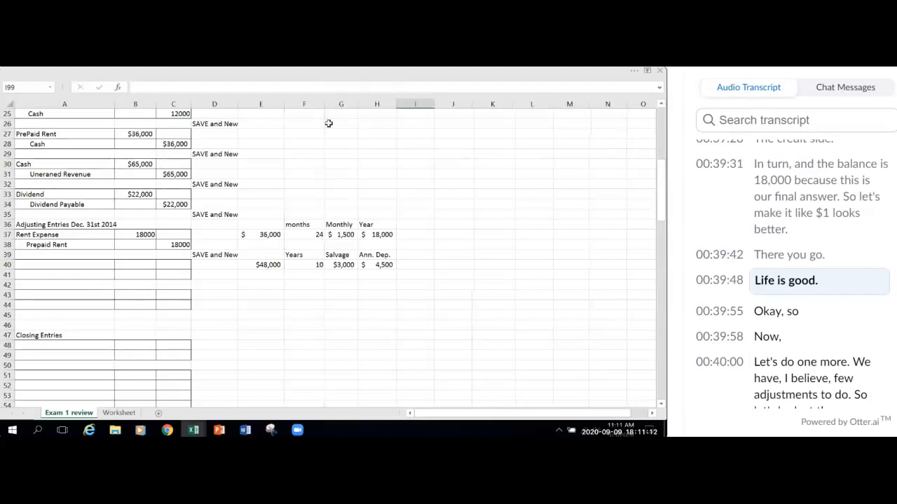
Step: Review the depreciation adjustment in the Adjustments columns of the Worksheet sheet, starting from empty journal row 40 and returning there
{"action": "left_click", "coordinate": [424, 327]}
{"action": "scroll", "coordinate": [425, 331], "scroll_direction": "down", "scroll_amount": 1}
{"action": "scroll", "coordinate": [426, 332], "scroll_direction": "down", "scroll_amount": 4}
{"action": "scroll", "coordinate": [423, 325], "scroll_direction": "up", "scroll_amount": 3}
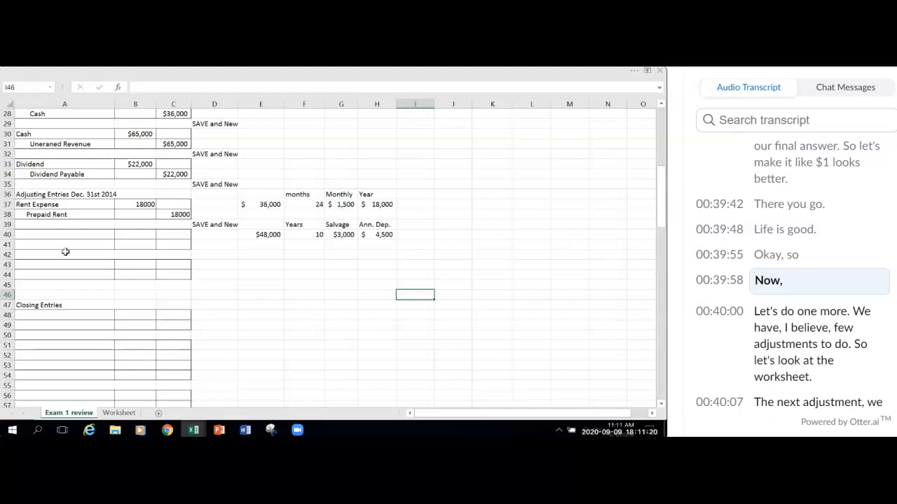
{"action": "left_click", "coordinate": [36, 234]}
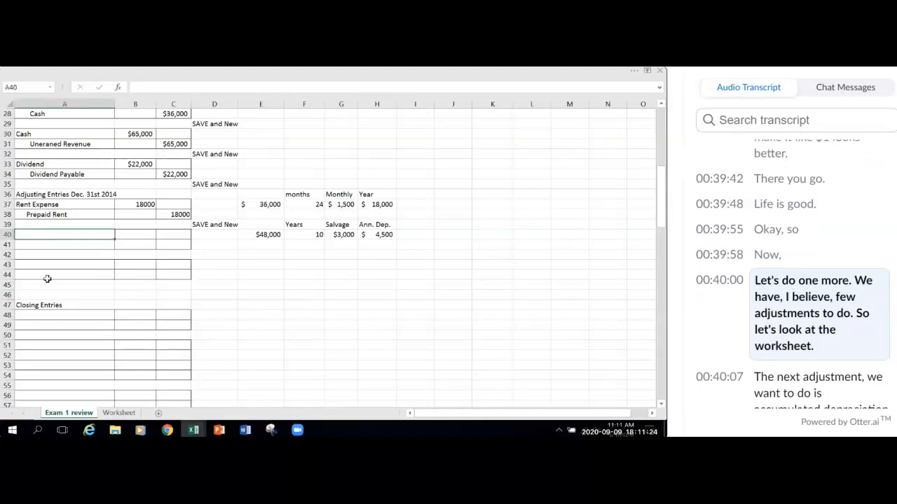
{"action": "left_click", "coordinate": [119, 413]}
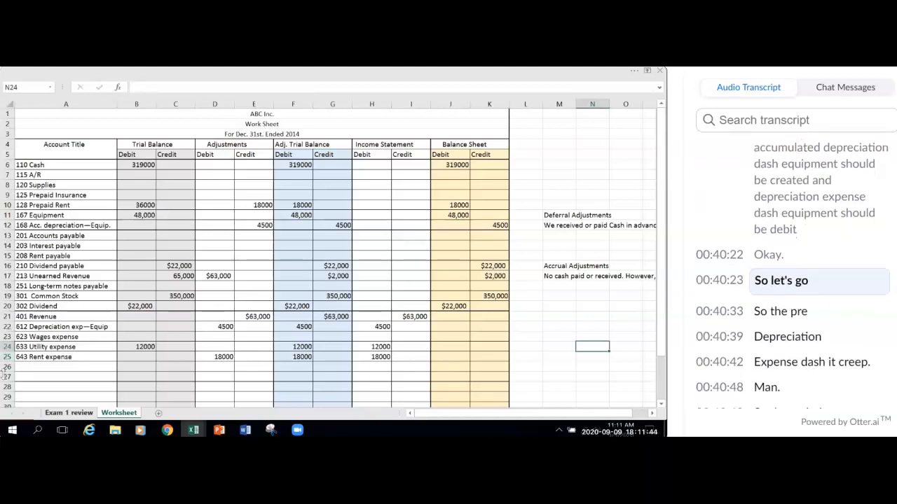
{"action": "left_click", "coordinate": [80, 422]}
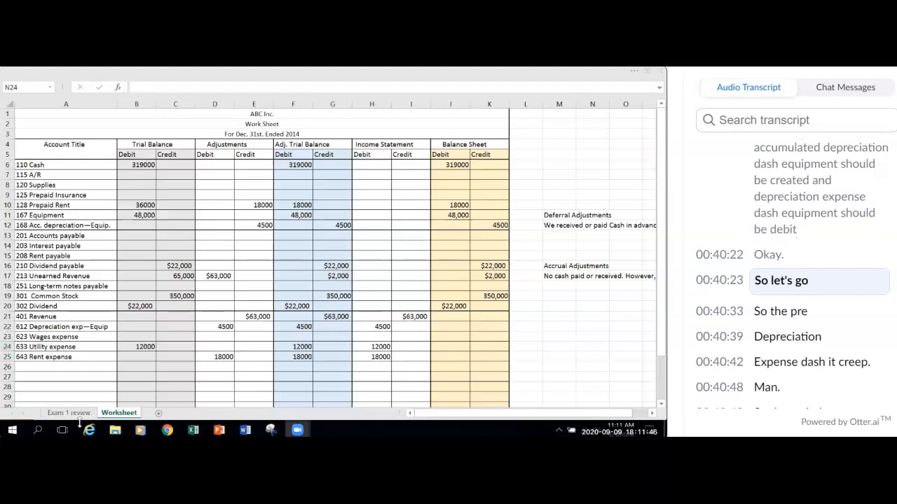
{"action": "left_click", "coordinate": [78, 417]}
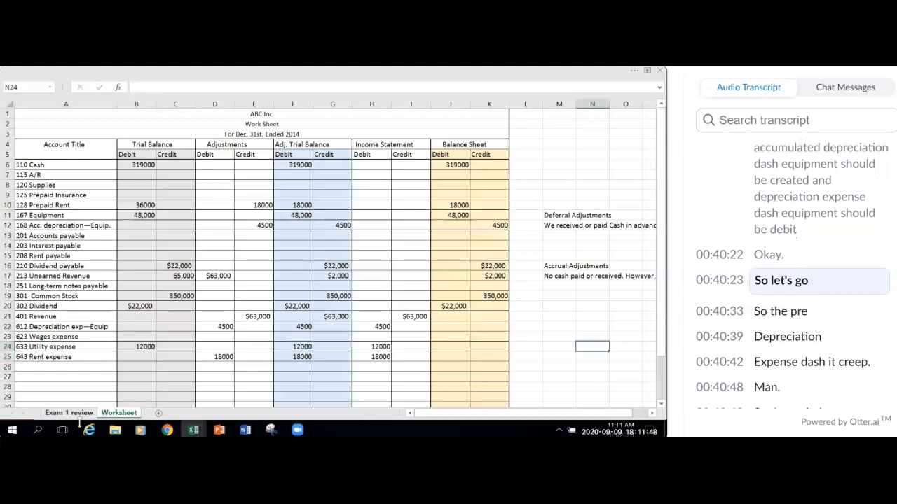
{"action": "left_click", "coordinate": [79, 416]}
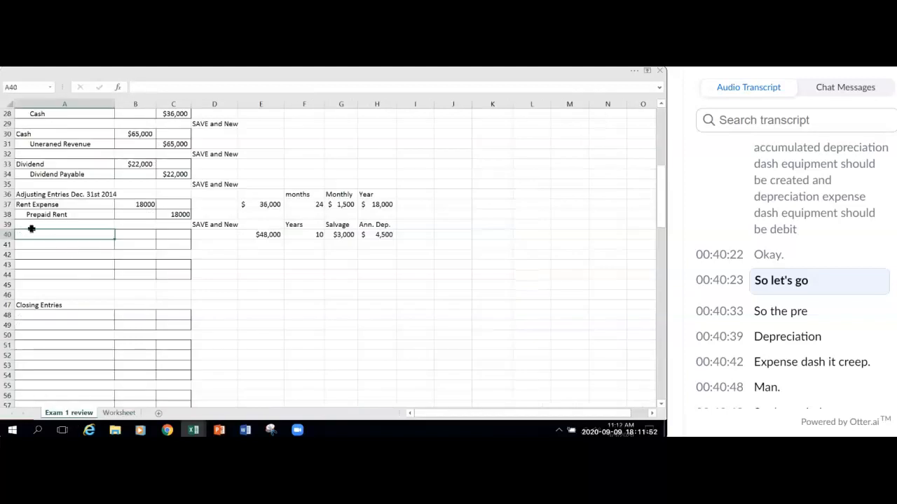
Step: Enter "Dep. Expense-Equipment" in A40 as the debit account of the second adjusting entry
{"action": "type", "text": "Dep"}
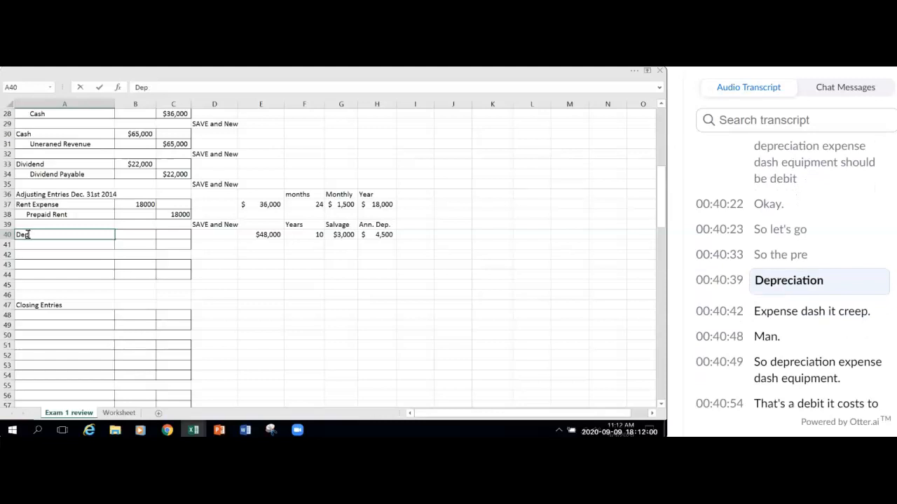
{"action": "type", "text": ". Expense"}
{"action": "type", "text": "-"}
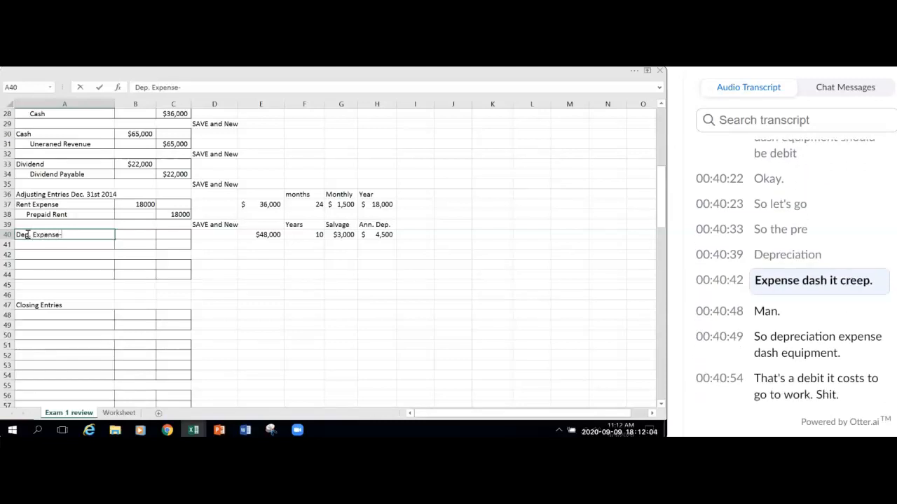
{"action": "type", "text": "Equipment"}
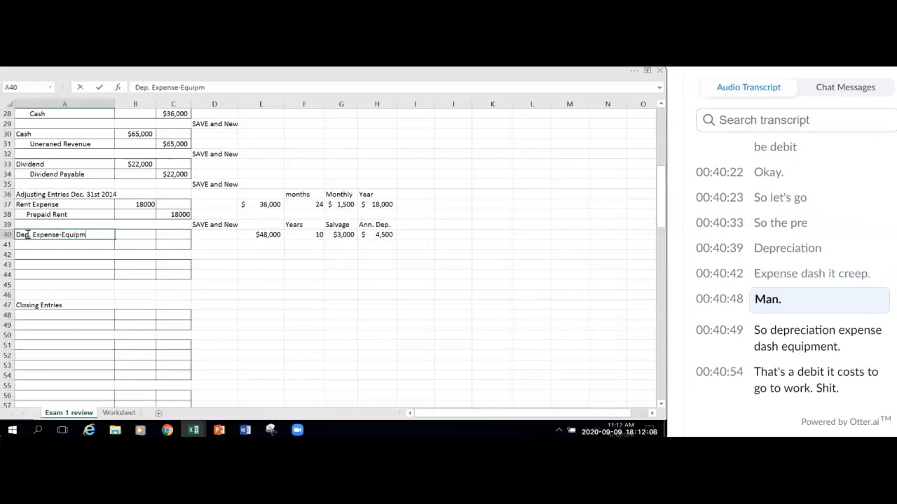
{"action": "left_click", "coordinate": [61, 271]}
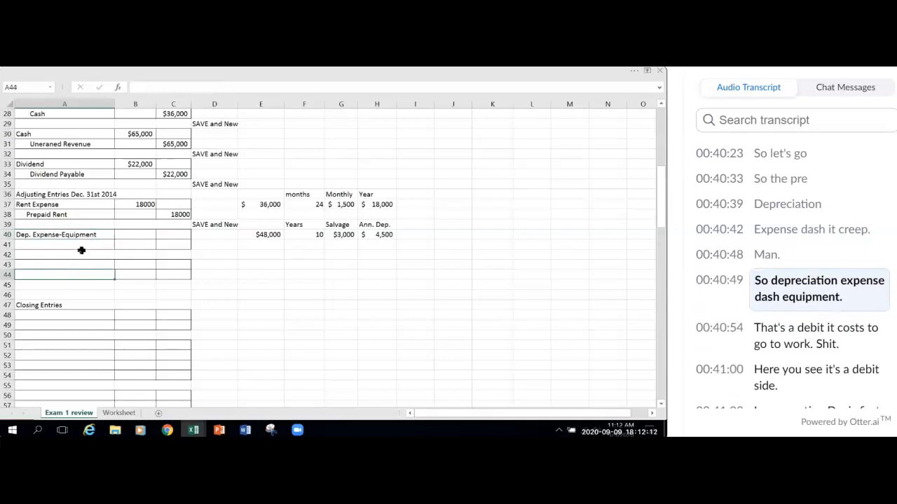
Step: Fill the depreciation expense debit in B40 by linking it to cell D22 of the Worksheet sheet
{"action": "left_click", "coordinate": [129, 238]}
{"action": "type", "text": "="}
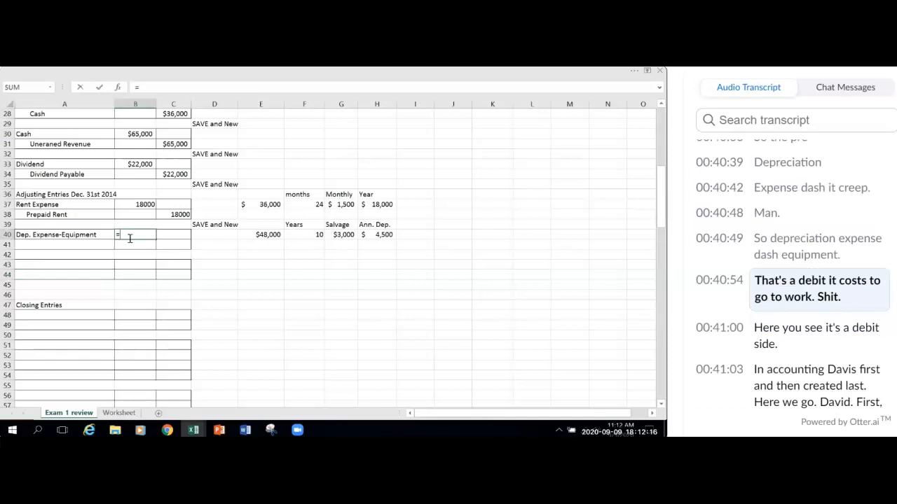
{"action": "left_click", "coordinate": [119, 412]}
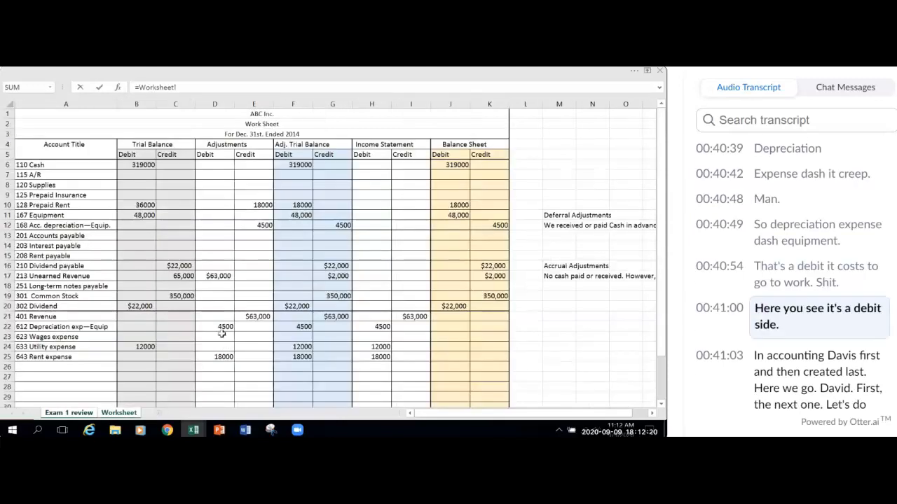
{"action": "left_click", "coordinate": [221, 328]}
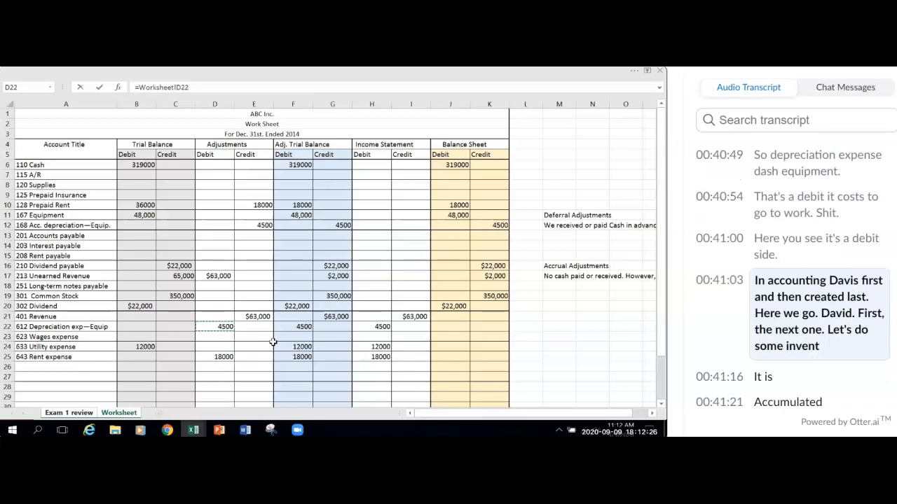
{"action": "key", "text": "Return"}
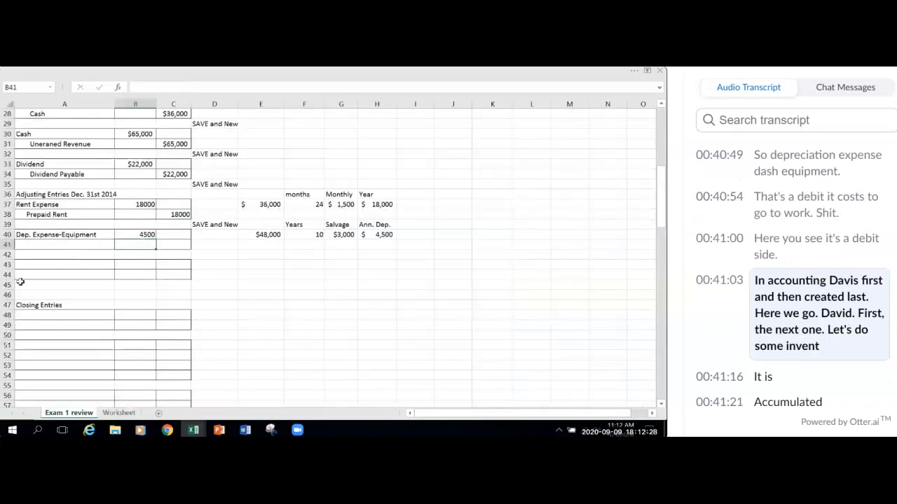
Step: Enter the indented credit account "Accum. Dep.-Equipment" in A41
{"action": "left_click", "coordinate": [47, 248]}
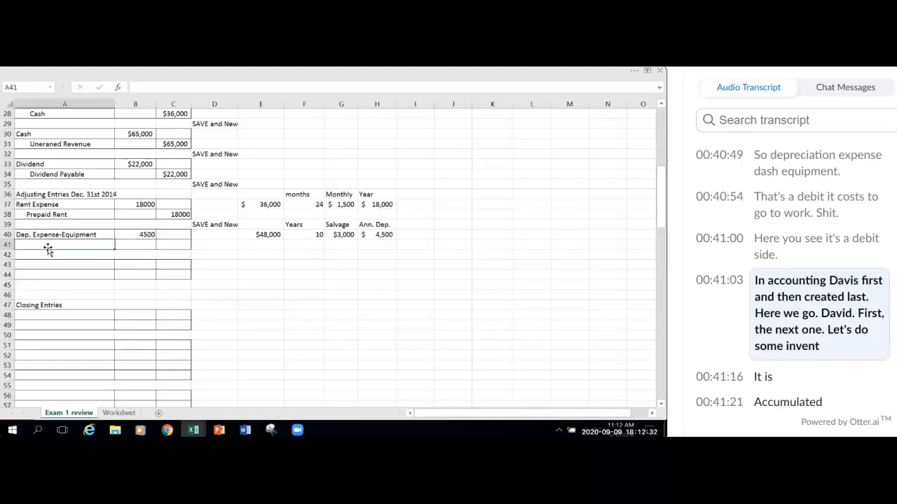
{"action": "double_click", "coordinate": [48, 247]}
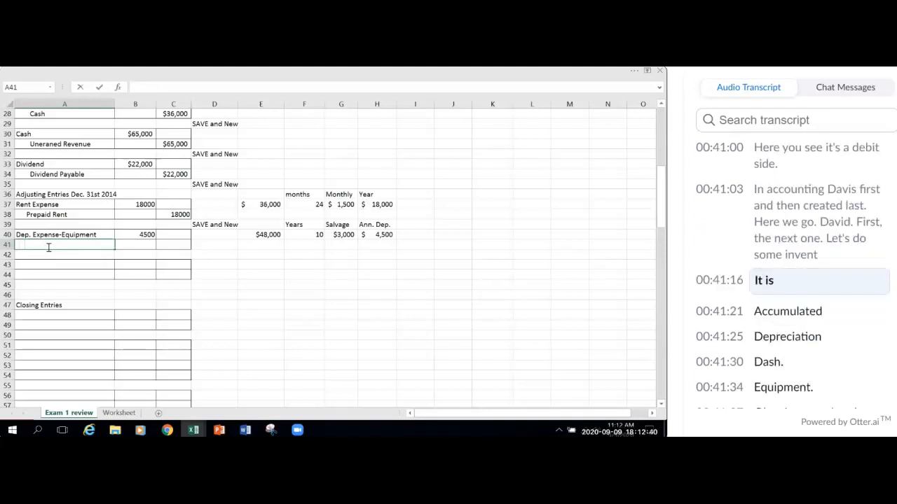
{"action": "type", "text": "Ac"}
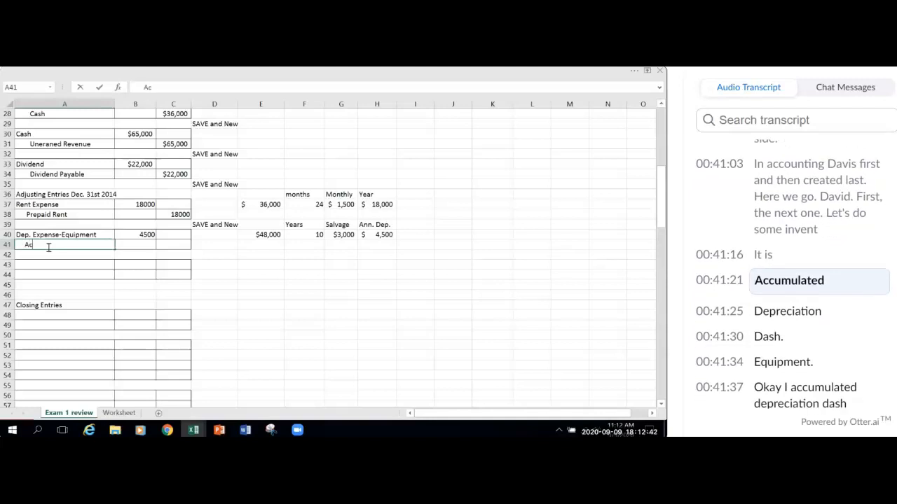
{"action": "type", "text": "cum. Dep"}
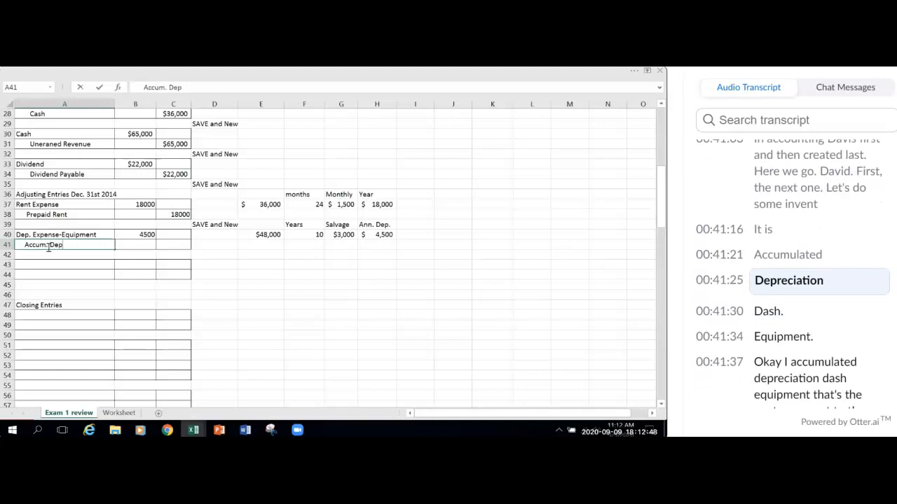
{"action": "type", "text": "."}
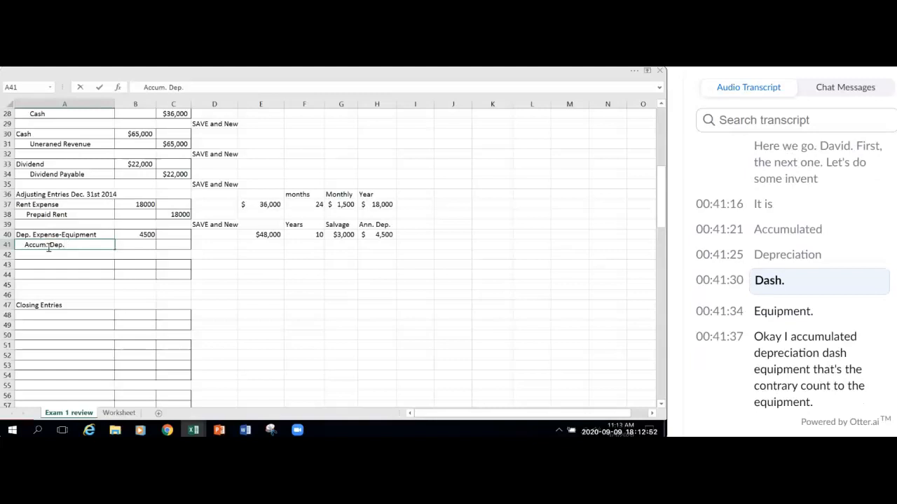
{"action": "type", "text": " -Equip"}
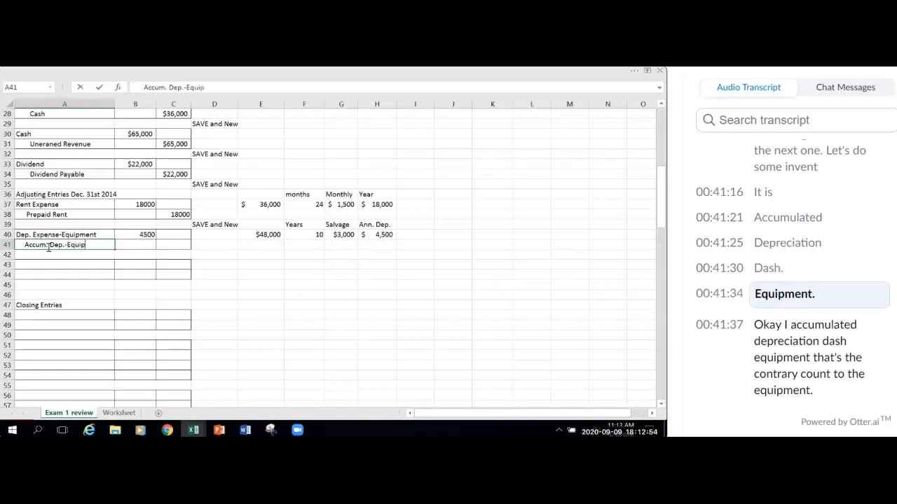
{"action": "type", "text": "ment"}
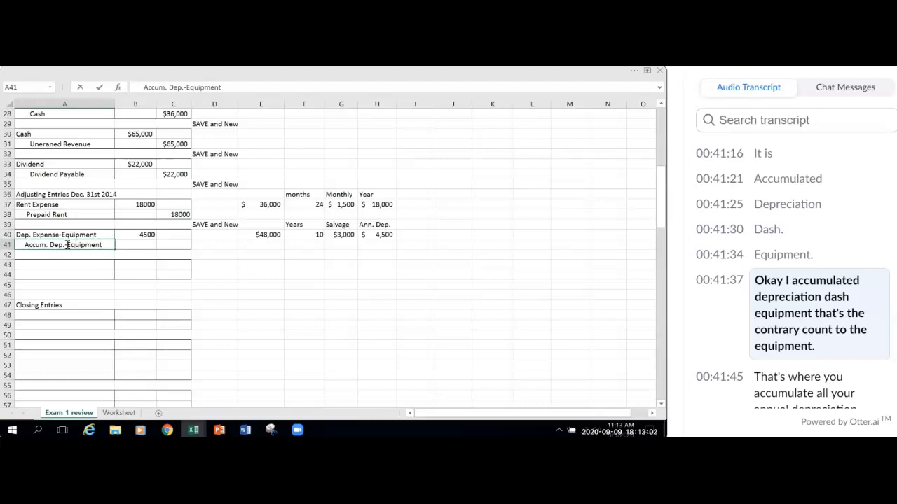
Step: Fill the accumulated depreciation credit in C41 by linking it to cell E12 of the Worksheet sheet
{"action": "left_click", "coordinate": [169, 248]}
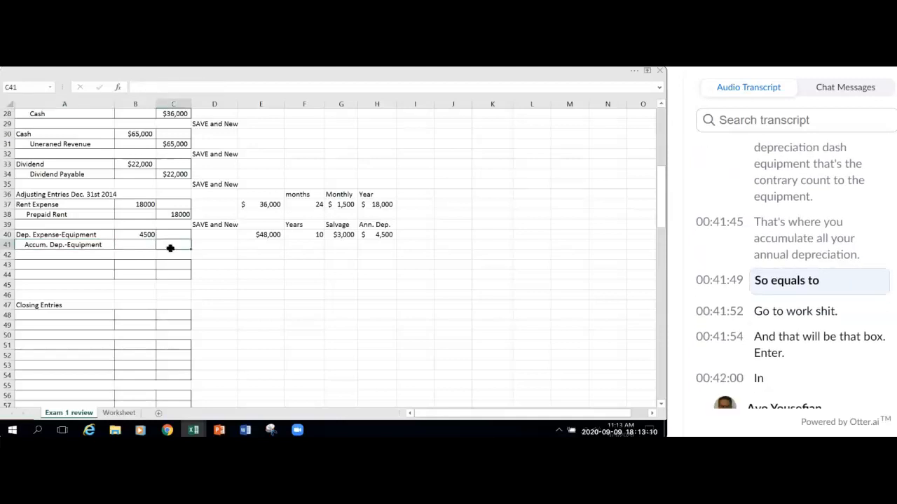
{"action": "type", "text": "="}
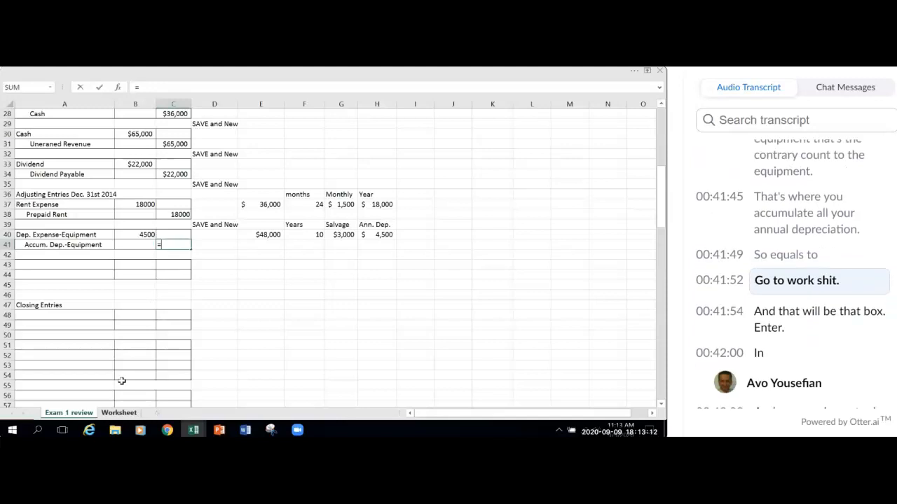
{"action": "key", "text": "ctrl+Page_Down"}
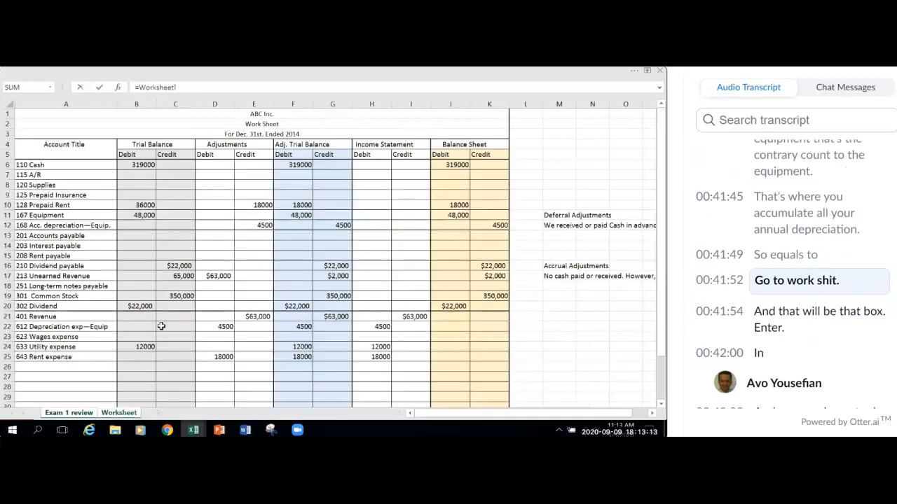
{"action": "left_click", "coordinate": [262, 225]}
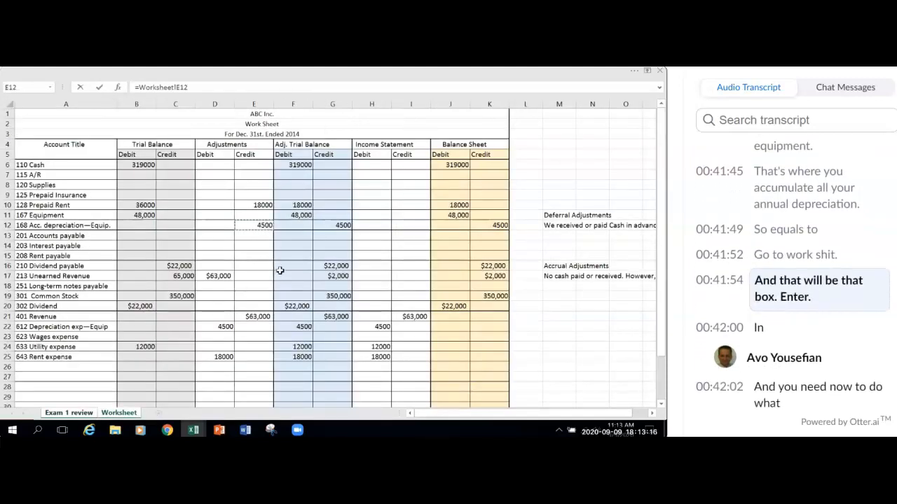
{"action": "key", "text": "Return"}
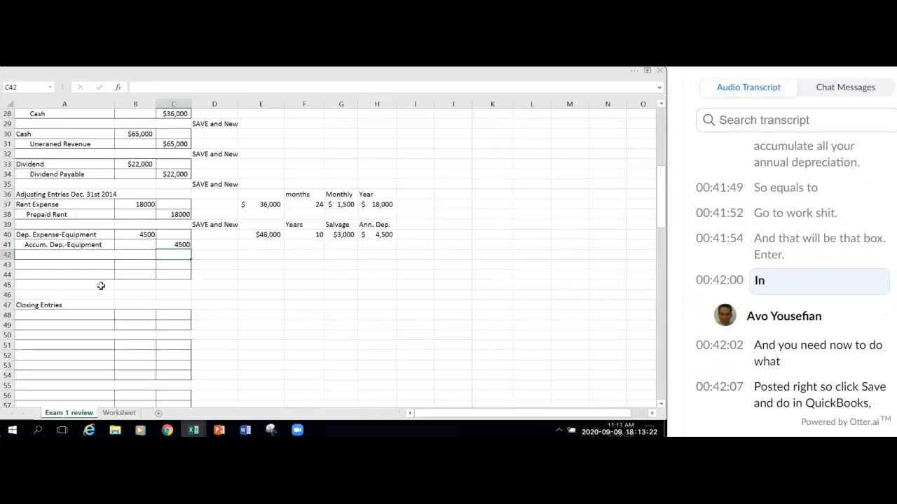
Step: Copy the "SAVE and New" note from D39 to D42, below the depreciation entry
{"action": "left_click", "coordinate": [209, 224]}
{"action": "left_click", "coordinate": [207, 256]}
{"action": "key", "text": "ctrl+v"}
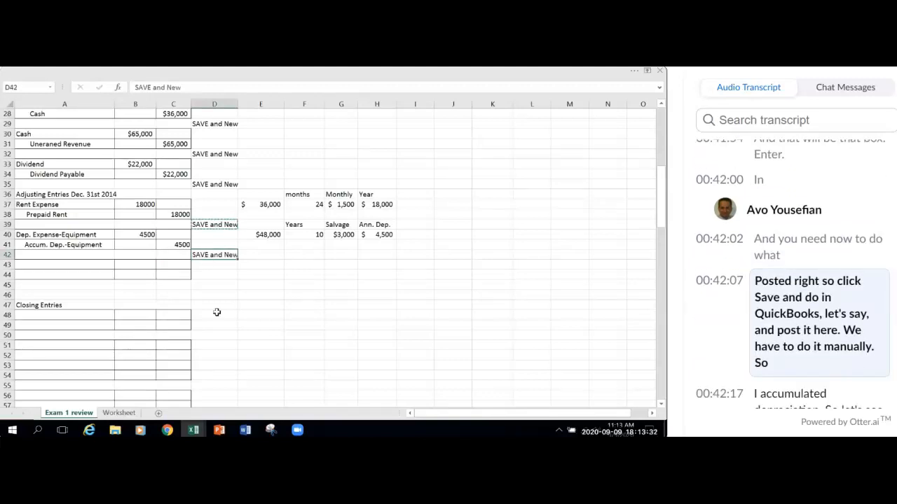
Step: Title the empty General Ledger T-account in D120 "Depreciation Exp.-EQP #168"
{"action": "scroll", "coordinate": [217, 312], "scroll_direction": "down", "scroll_amount": 1}
{"action": "scroll", "coordinate": [217, 312], "scroll_direction": "down", "scroll_amount": 1}
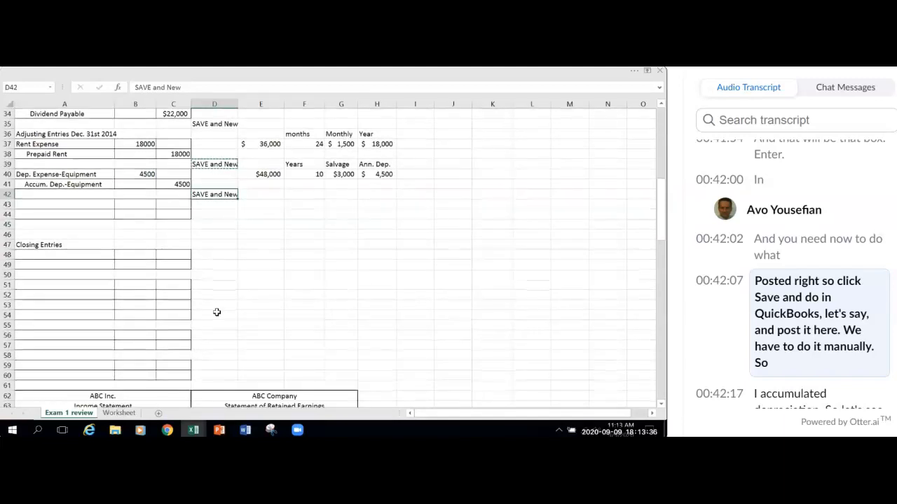
{"action": "scroll", "coordinate": [216, 312], "scroll_direction": "down", "scroll_amount": 6}
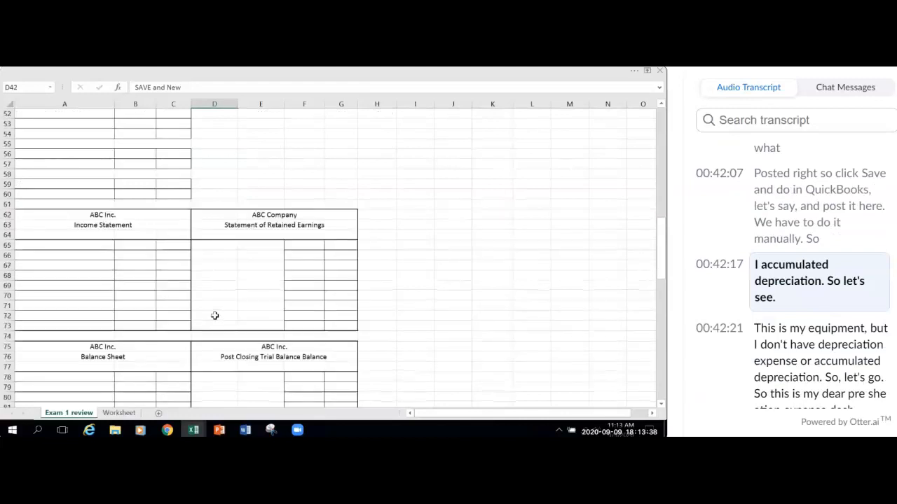
{"action": "scroll", "coordinate": [214, 316], "scroll_direction": "down", "scroll_amount": 12}
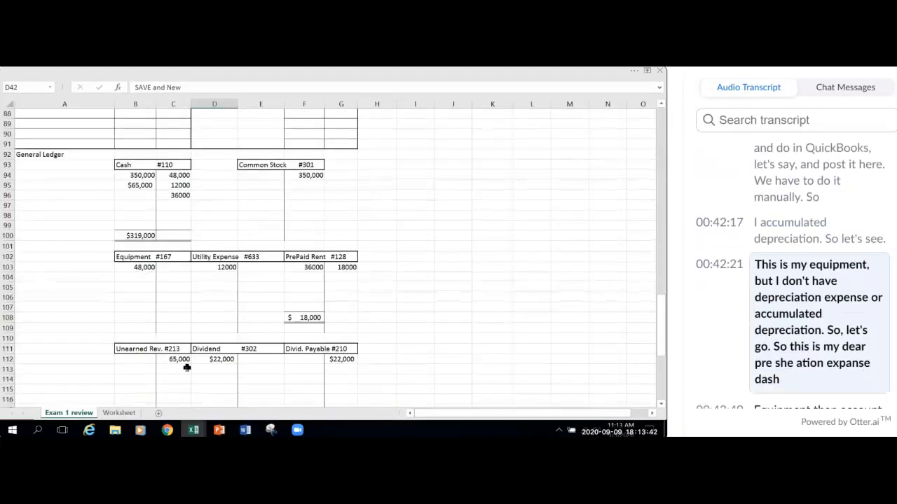
{"action": "scroll", "coordinate": [187, 368], "scroll_direction": "down", "scroll_amount": 4}
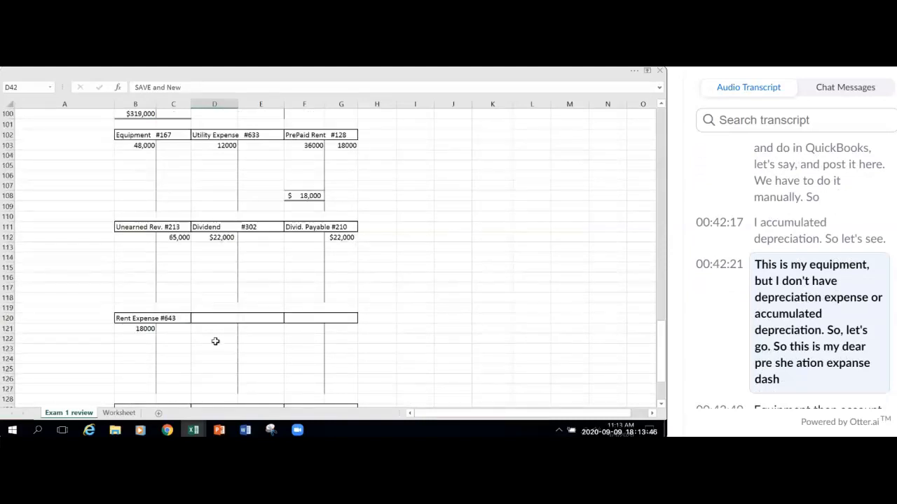
{"action": "left_click", "coordinate": [231, 319]}
{"action": "type", "text": "Depr"}
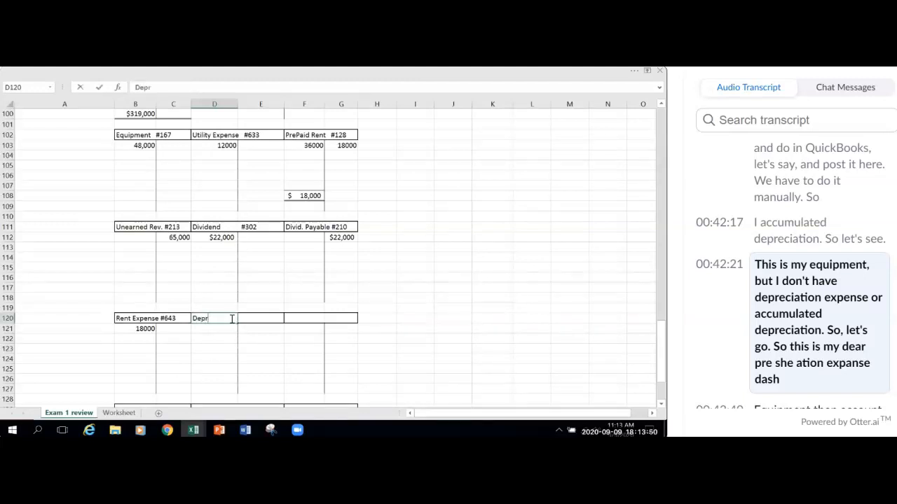
{"action": "type", "text": "eciation Exp."}
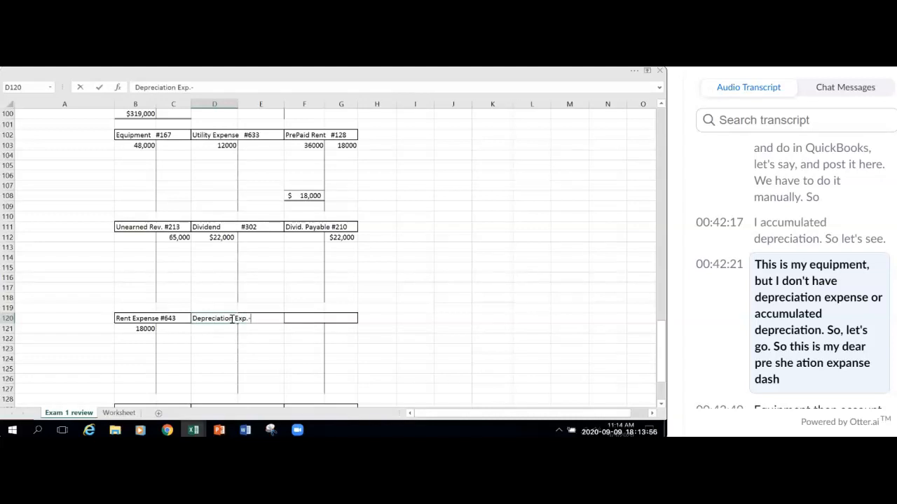
{"action": "type", "text": "-EQP"}
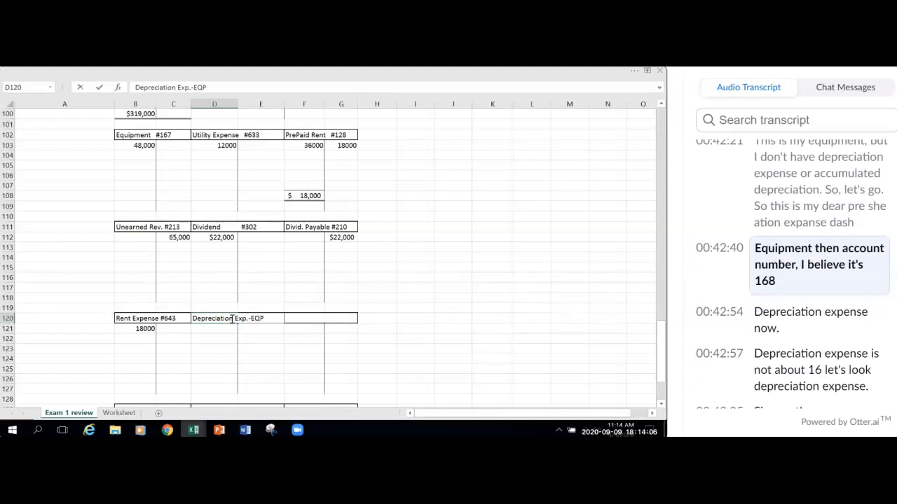
{"action": "type", "text": "#168"}
{"action": "left_click", "coordinate": [276, 359]}
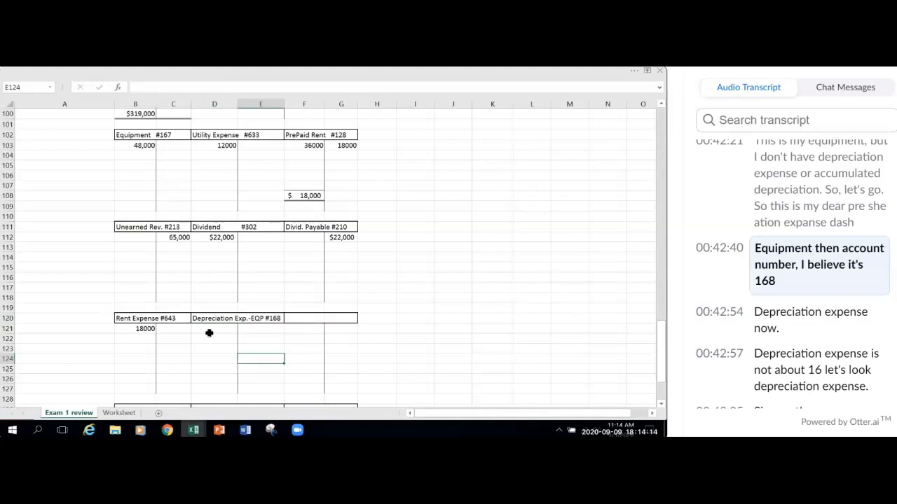
Step: Look up the depreciation expense account number on the Worksheet sheet and correct the D120 title to "Depreciation Exp.-EQP #612"
{"action": "left_click", "coordinate": [278, 318]}
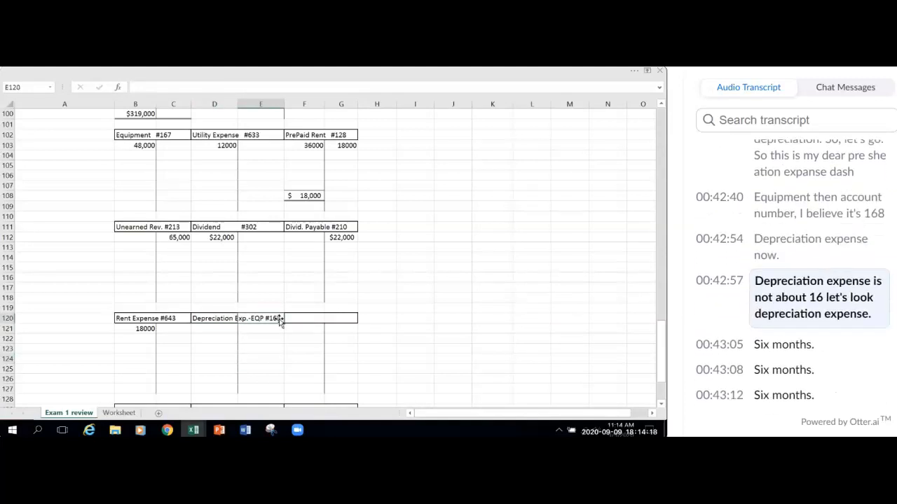
{"action": "left_click", "coordinate": [200, 318]}
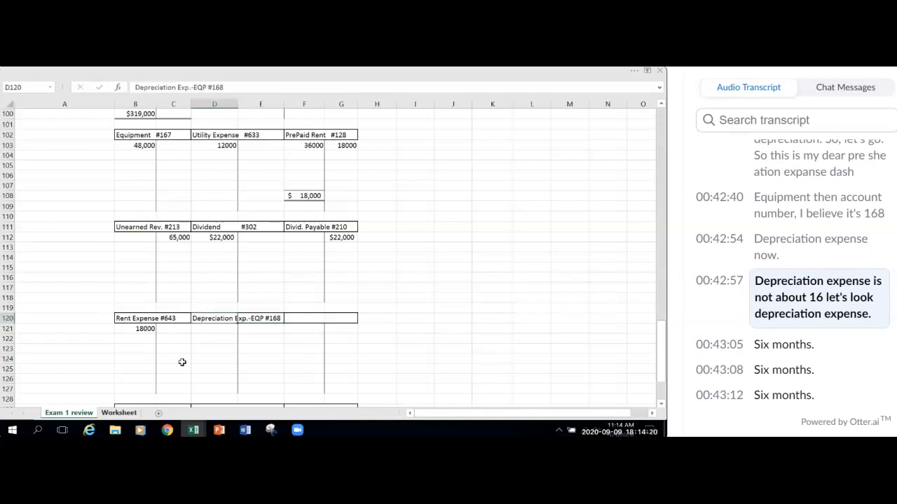
{"action": "key", "text": "ctrl+Page_Down"}
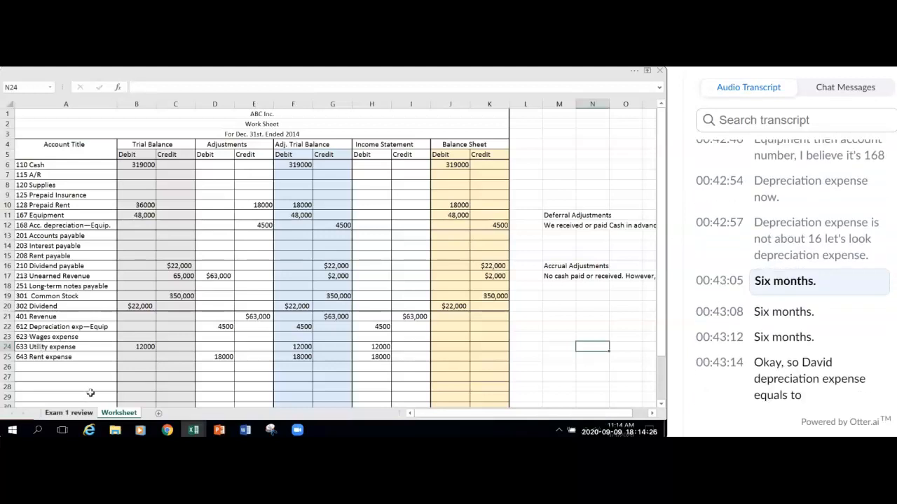
{"action": "key", "text": "ctrl+Page_Up"}
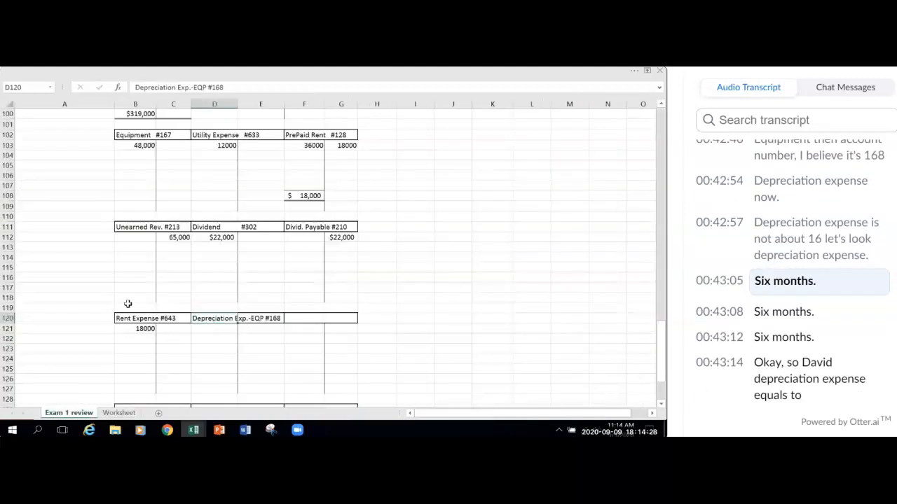
{"action": "left_click", "coordinate": [228, 87]}
{"action": "key", "text": "BackSpace"}
{"action": "key", "text": "BackSpace"}
{"action": "key", "text": "BackSpace"}
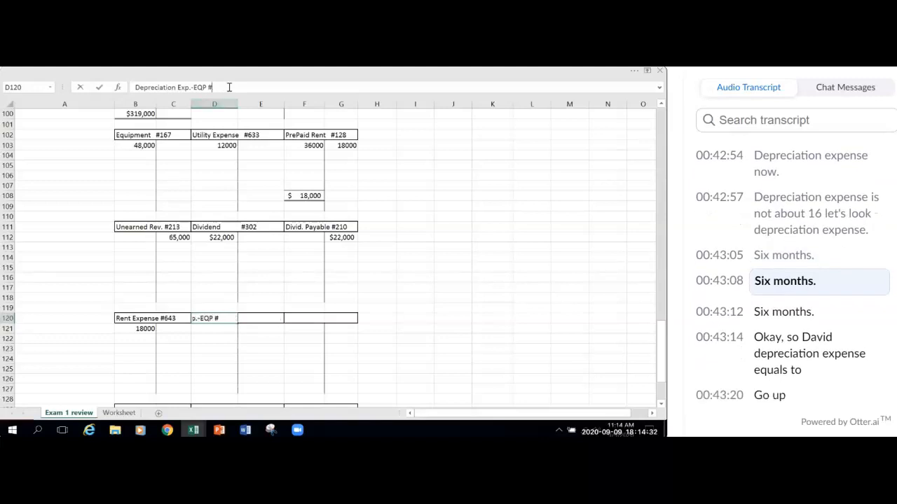
{"action": "type", "text": "612"}
{"action": "left_click", "coordinate": [215, 358]}
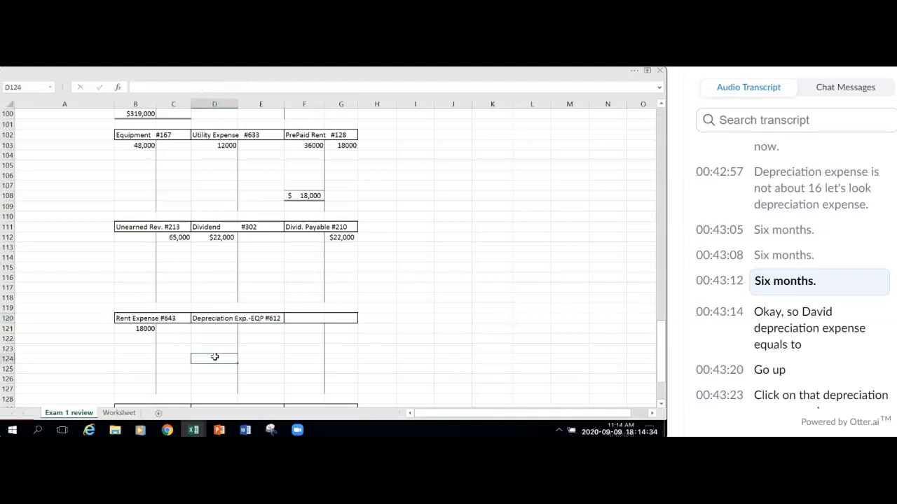
Step: Post the depreciation expense debit in D121 by linking it to the adjusting entry amount in B40
{"action": "left_click", "coordinate": [223, 329]}
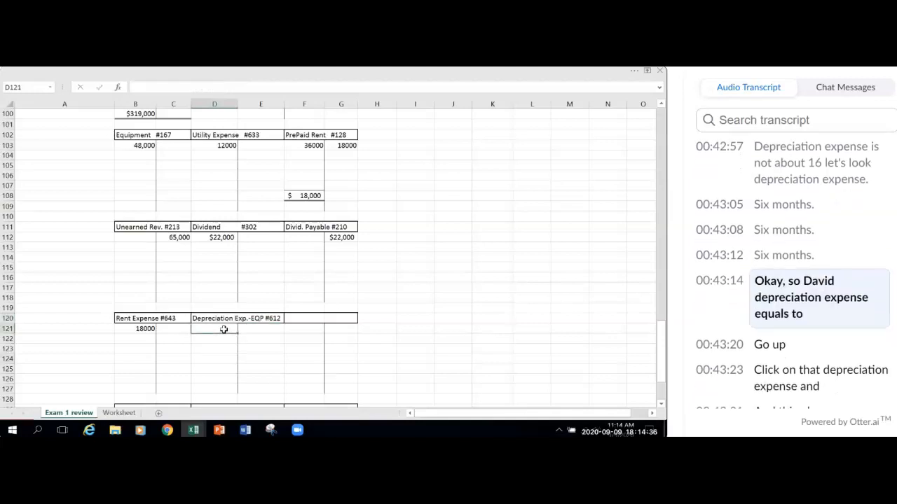
{"action": "type", "text": "="}
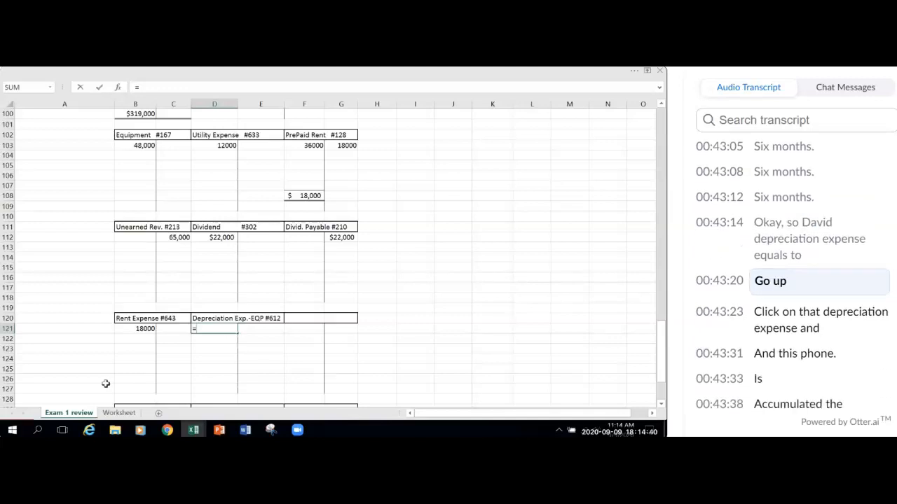
{"action": "scroll", "coordinate": [105, 381], "scroll_direction": "up", "scroll_amount": 2}
{"action": "scroll", "coordinate": [110, 379], "scroll_direction": "up", "scroll_amount": 20}
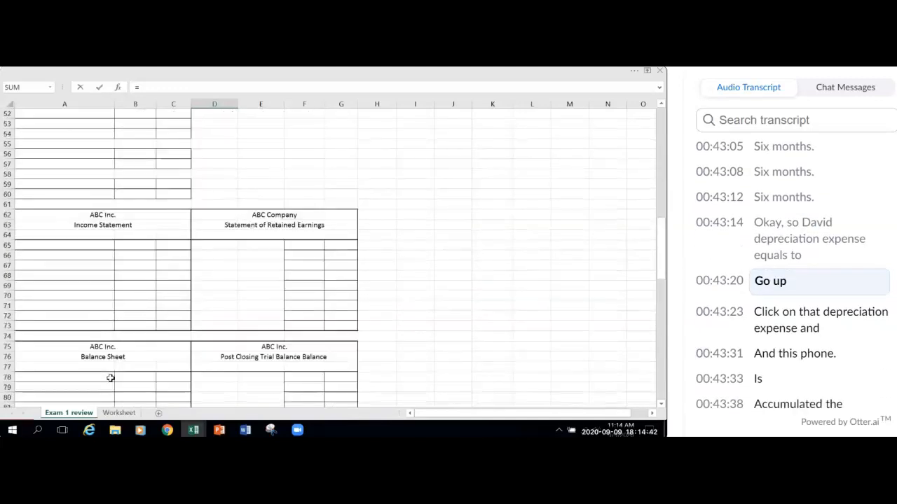
{"action": "left_click", "coordinate": [133, 235]}
{"action": "key", "text": "Return"}
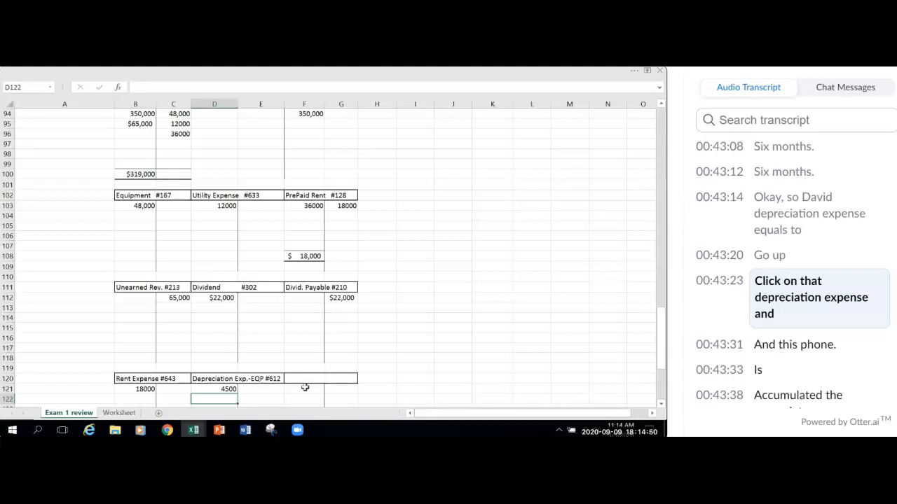
Step: Title the T-account in F120, beside the depreciation expense account, "Acc. Dep.-EQP #168"
{"action": "left_click", "coordinate": [305, 378]}
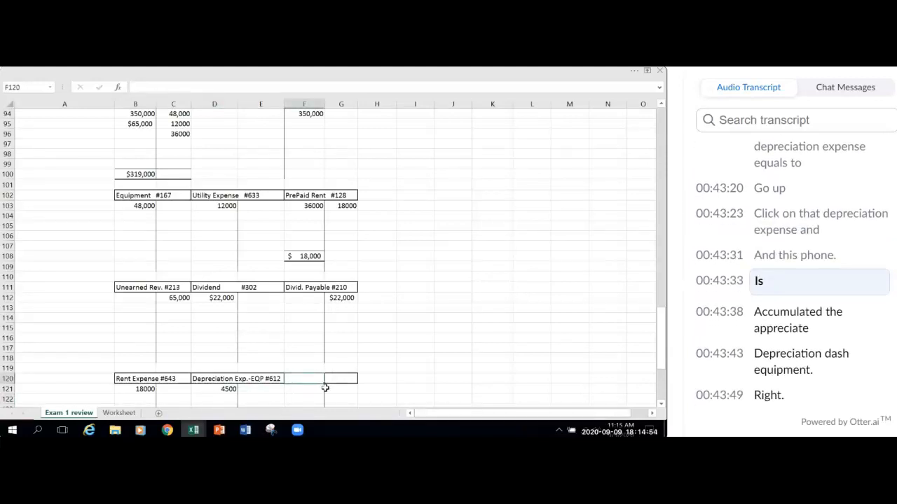
{"action": "type", "text": "a"}
{"action": "key", "text": "BackSpace"}
{"action": "type", "text": "A"}
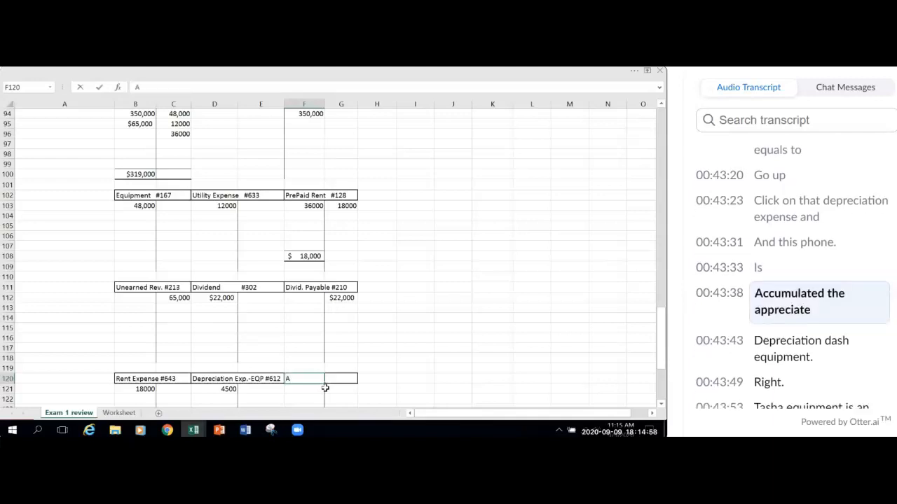
{"action": "type", "text": "cc. Ep"}
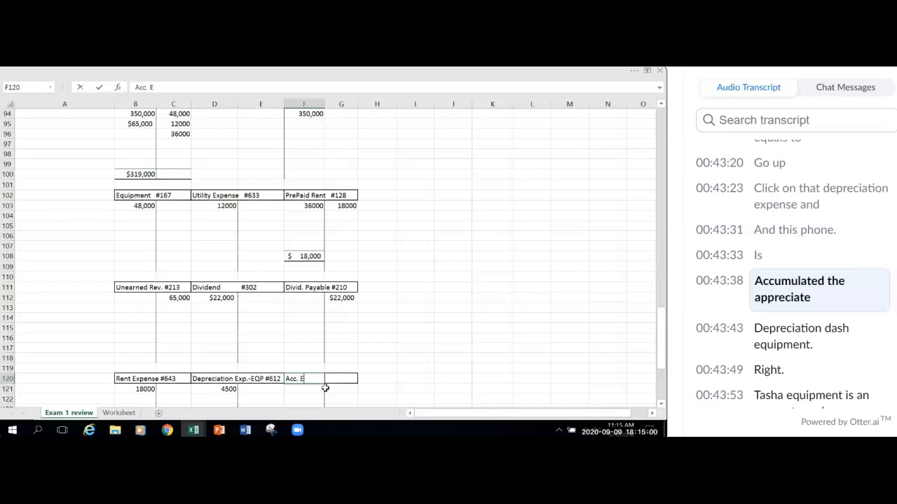
{"action": "key", "text": "BackSpace"}
{"action": "key", "text": "BackSpace"}
{"action": "type", "text": "Dep"}
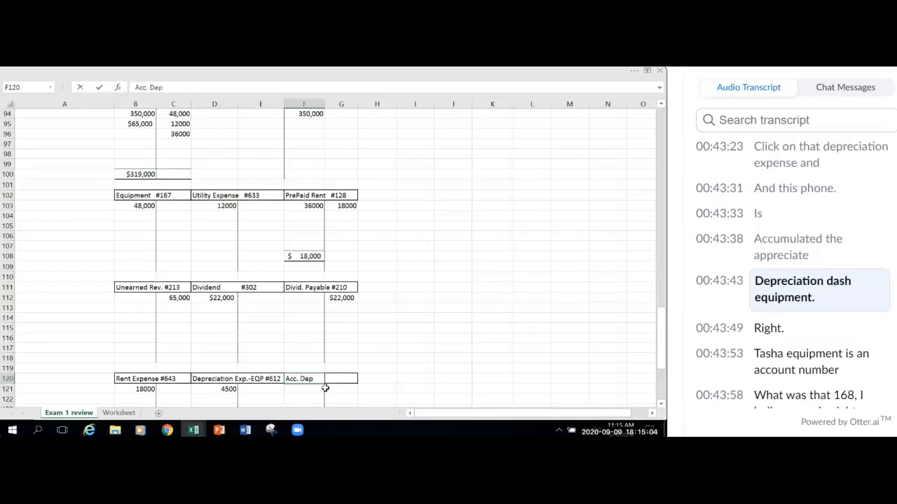
{"action": "type", "text": ".-Eqp"}
{"action": "key", "text": "BackSpace"}
{"action": "key", "text": "BackSpace"}
{"action": "type", "text": "QP"}
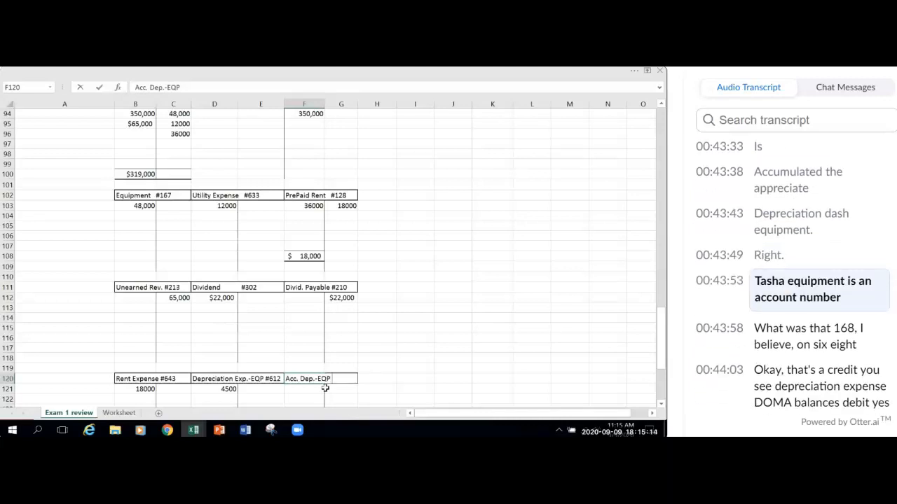
{"action": "type", "text": " #"}
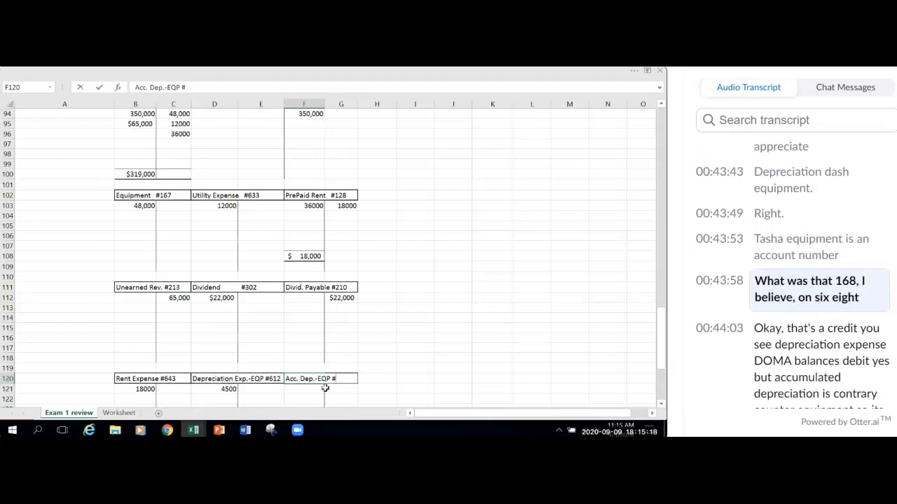
{"action": "type", "text": "168"}
{"action": "scroll", "coordinate": [308, 389], "scroll_direction": "down", "scroll_amount": 1}
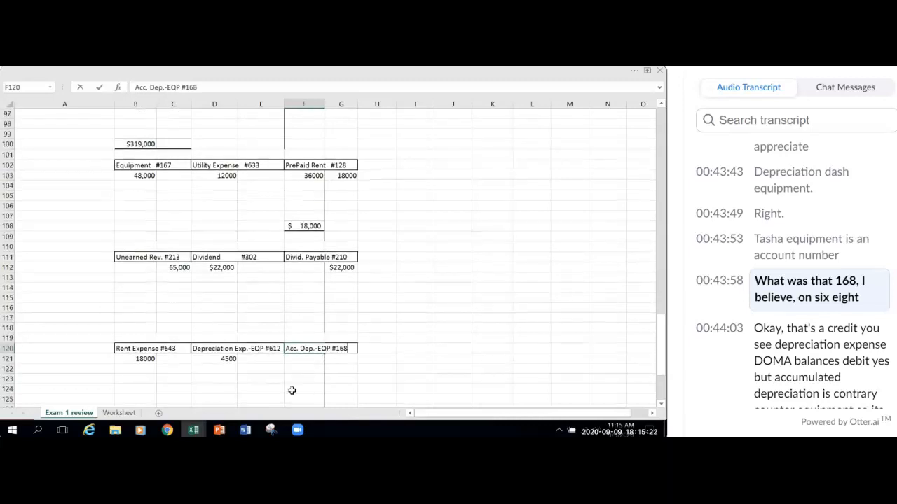
{"action": "scroll", "coordinate": [339, 328], "scroll_direction": "down", "scroll_amount": 1}
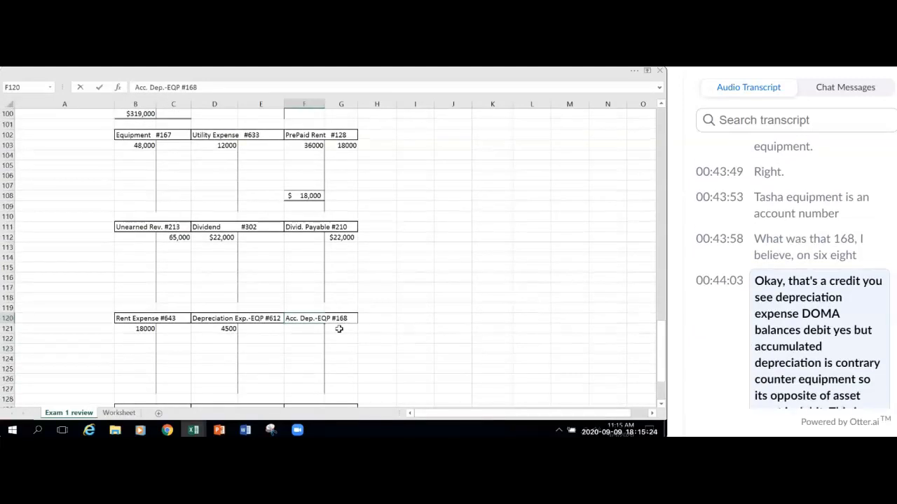
Step: Post the accumulated depreciation credit in G121 by linking it to the adjusting entry amount in C41
{"action": "left_click", "coordinate": [339, 329]}
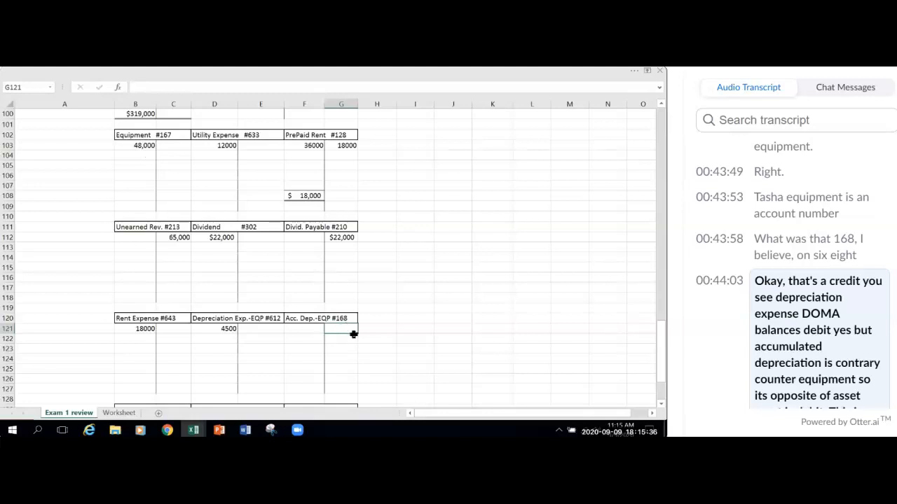
{"action": "type", "text": "="}
{"action": "scroll", "coordinate": [178, 326], "scroll_direction": "up", "scroll_amount": 20}
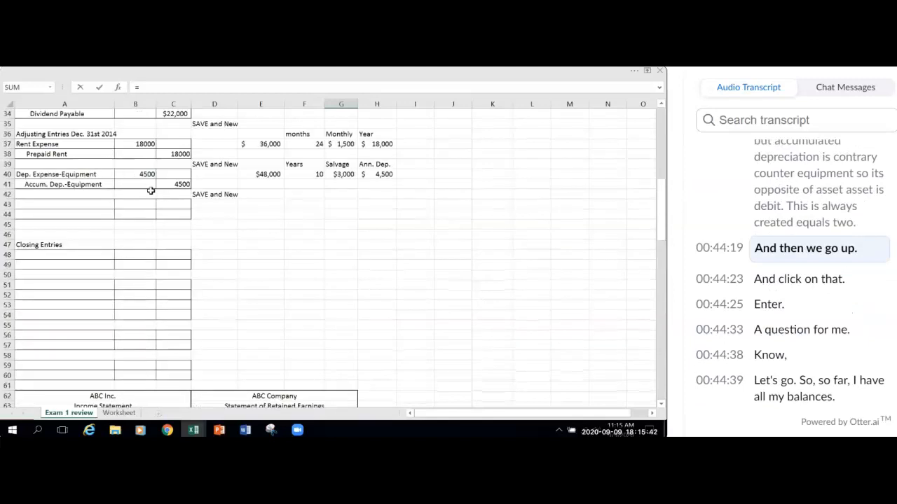
{"action": "left_click", "coordinate": [168, 186]}
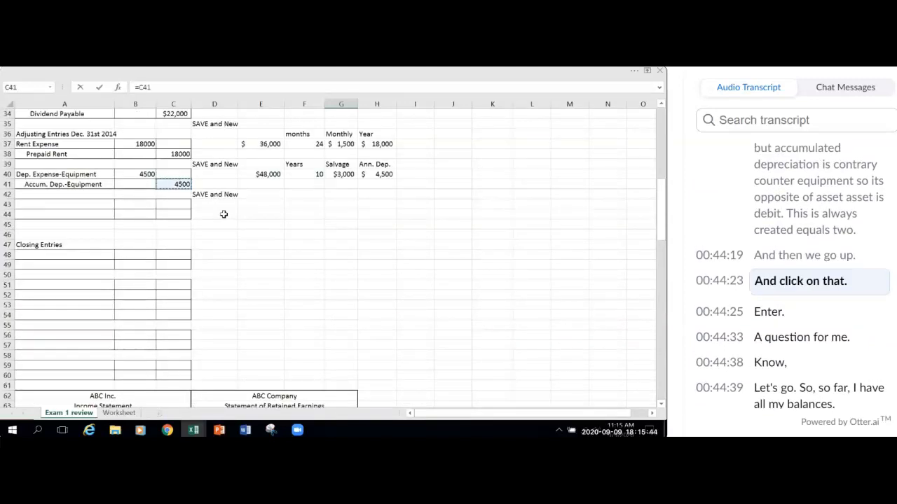
{"action": "key", "text": "Return"}
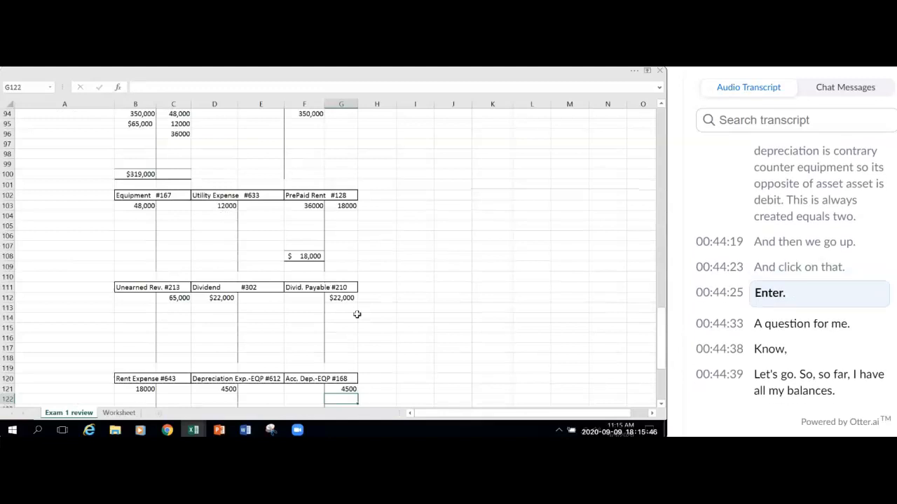
{"action": "left_click", "coordinate": [398, 336]}
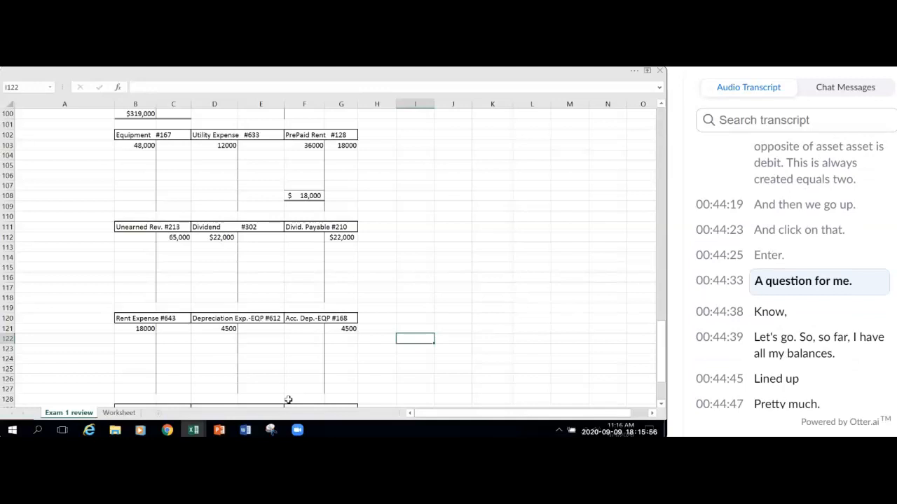
{"action": "left_click", "coordinate": [414, 285]}
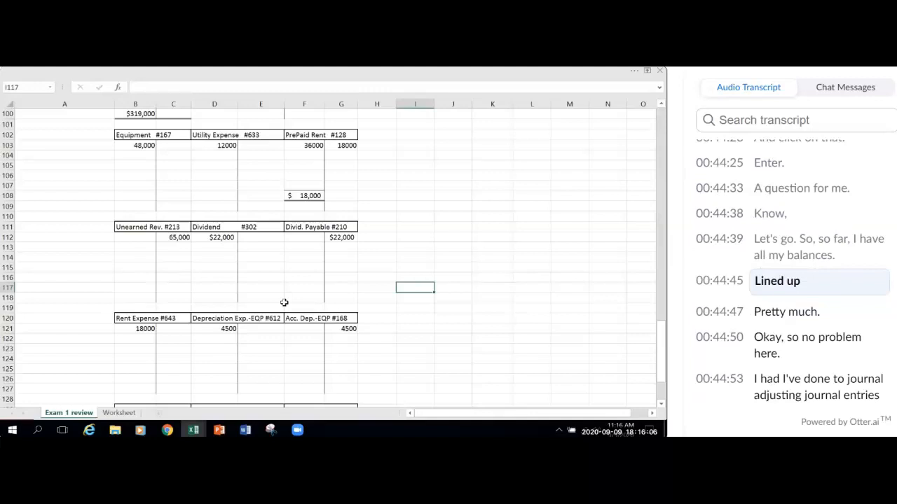
{"action": "scroll", "coordinate": [251, 281], "scroll_direction": "up", "scroll_amount": 1}
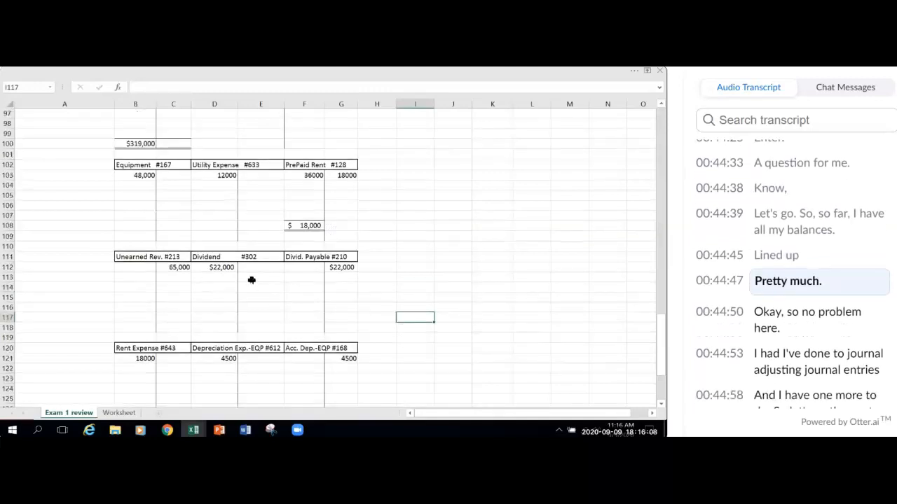
{"action": "scroll", "coordinate": [252, 280], "scroll_direction": "up", "scroll_amount": 3}
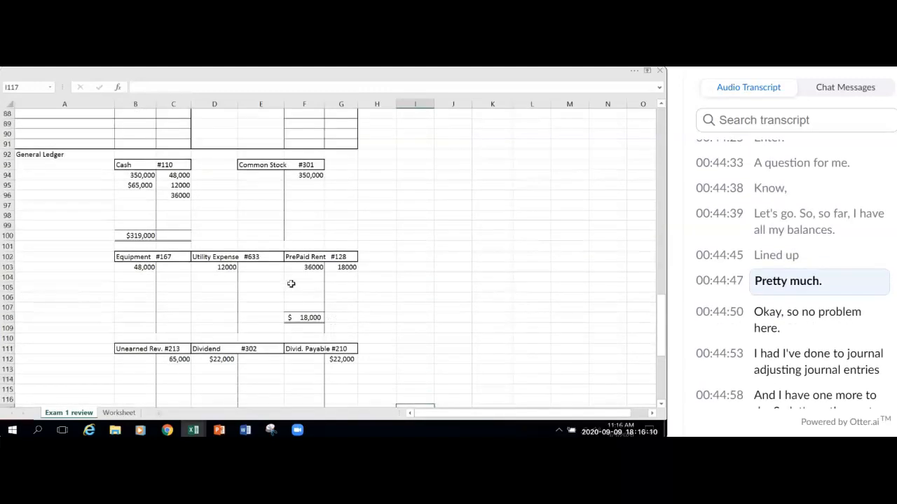
{"action": "scroll", "coordinate": [300, 285], "scroll_direction": "down", "scroll_amount": 4}
{"action": "scroll", "coordinate": [304, 285], "scroll_direction": "up", "scroll_amount": 4}
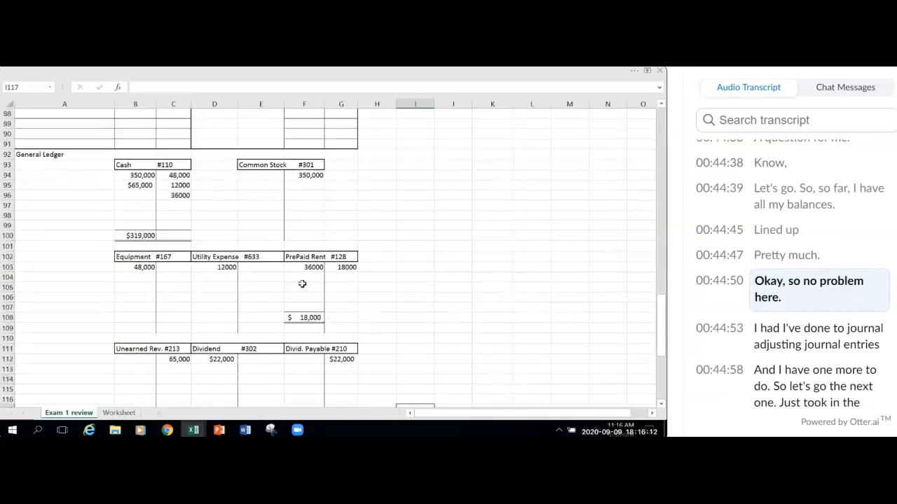
Step: Check the unearned revenue adjustment on the Worksheet sheet and enter "Unearned Revenue" as the debit account of the third adjusting entry in A43
{"action": "scroll", "coordinate": [302, 284], "scroll_direction": "up", "scroll_amount": 13}
{"action": "scroll", "coordinate": [302, 283], "scroll_direction": "up", "scroll_amount": 4}
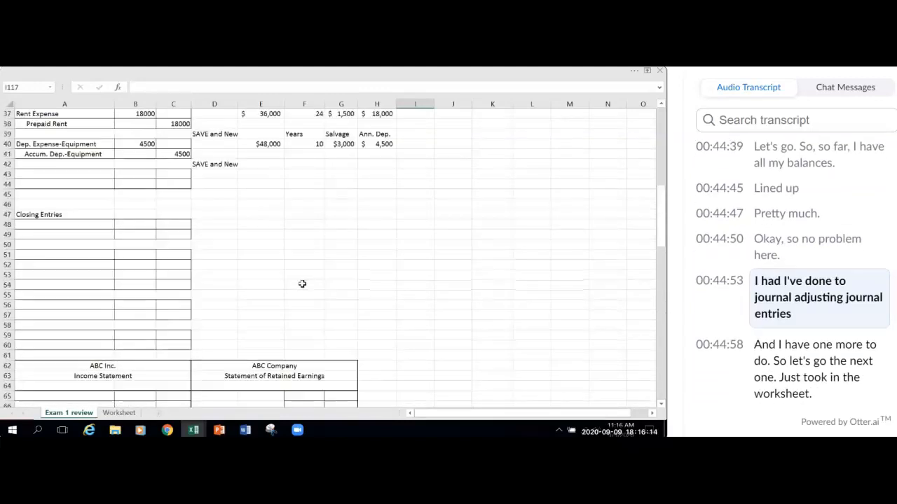
{"action": "scroll", "coordinate": [302, 284], "scroll_direction": "up", "scroll_amount": 1}
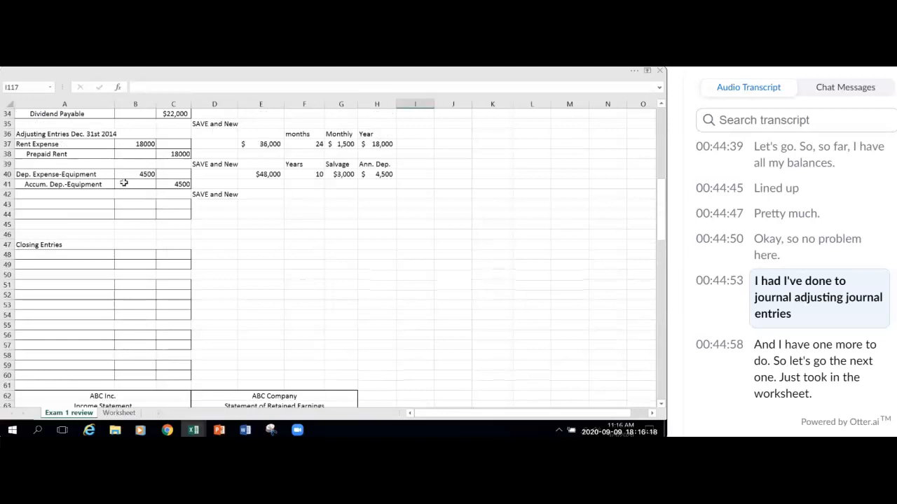
{"action": "left_click", "coordinate": [36, 204]}
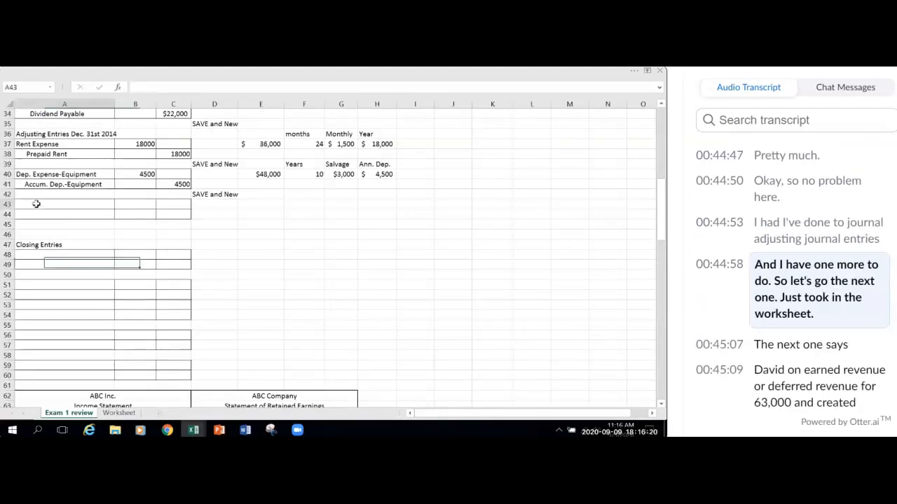
{"action": "left_click", "coordinate": [119, 412]}
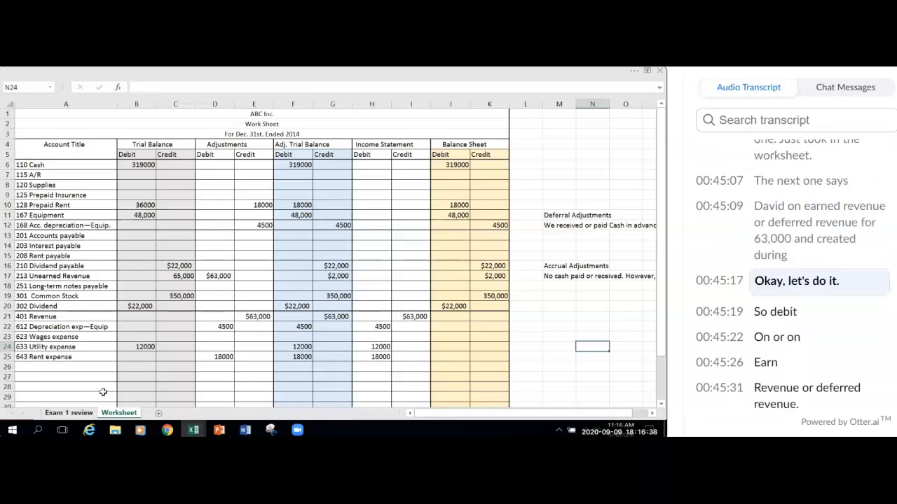
{"action": "left_click", "coordinate": [68, 413]}
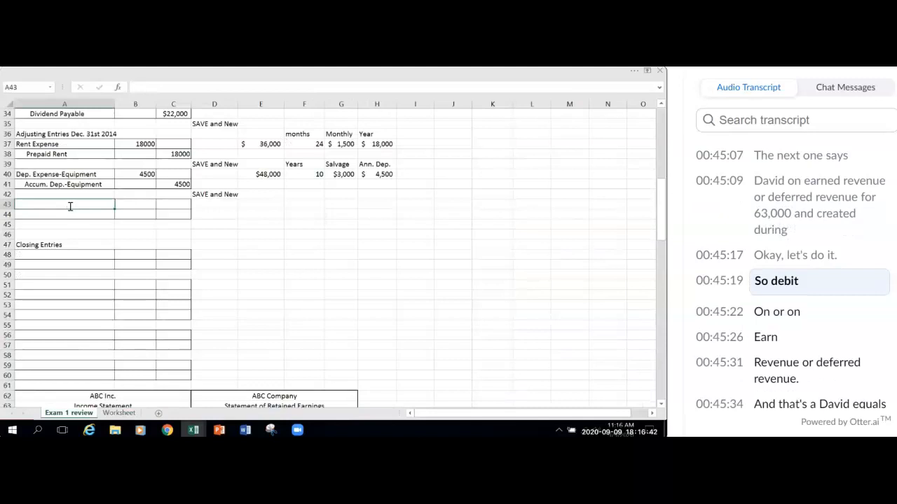
{"action": "type", "text": "Une"}
{"action": "type", "text": "r"}
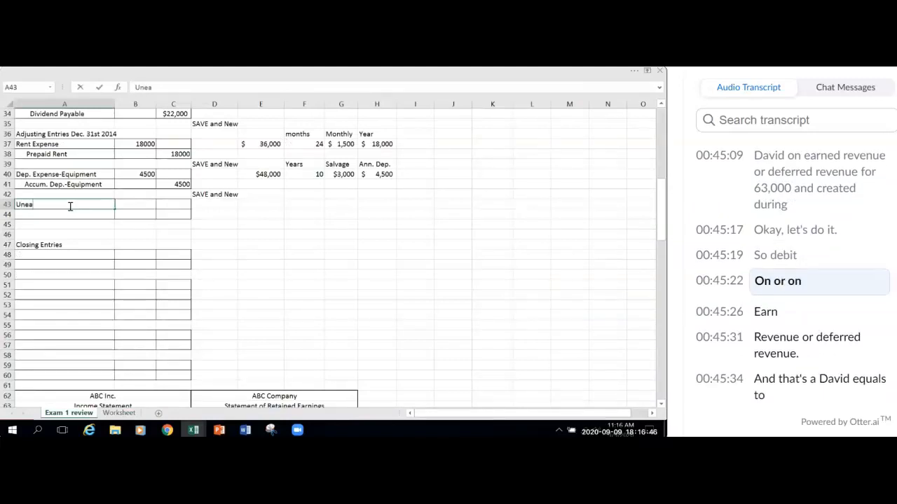
{"action": "type", "text": "rned Revenue"}
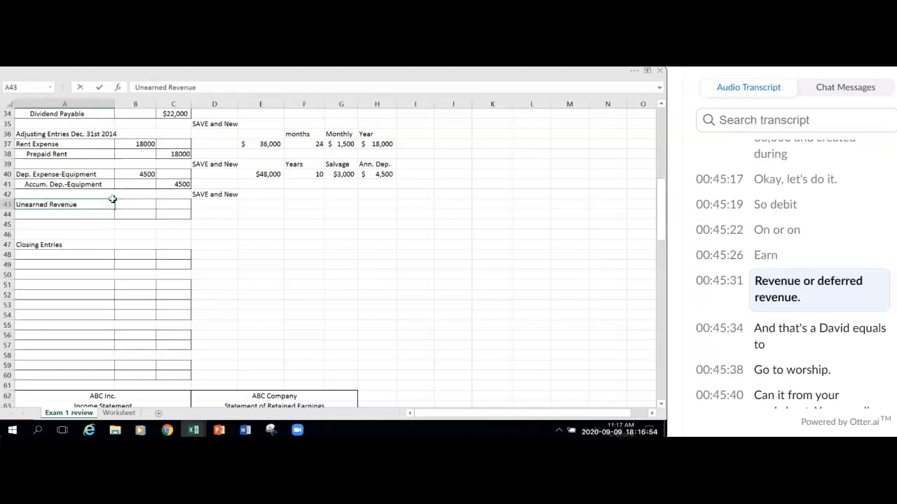
Step: Fill the Unearned Revenue debit in B43 by linking it to the adjustment debit in D17 of the Worksheet sheet
{"action": "key", "text": "Tab"}
{"action": "type", "text": "="}
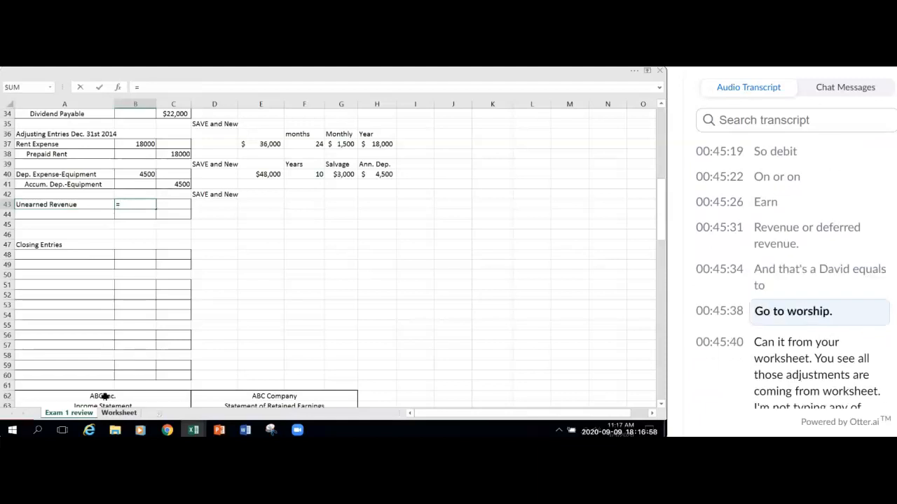
{"action": "left_click", "coordinate": [119, 412]}
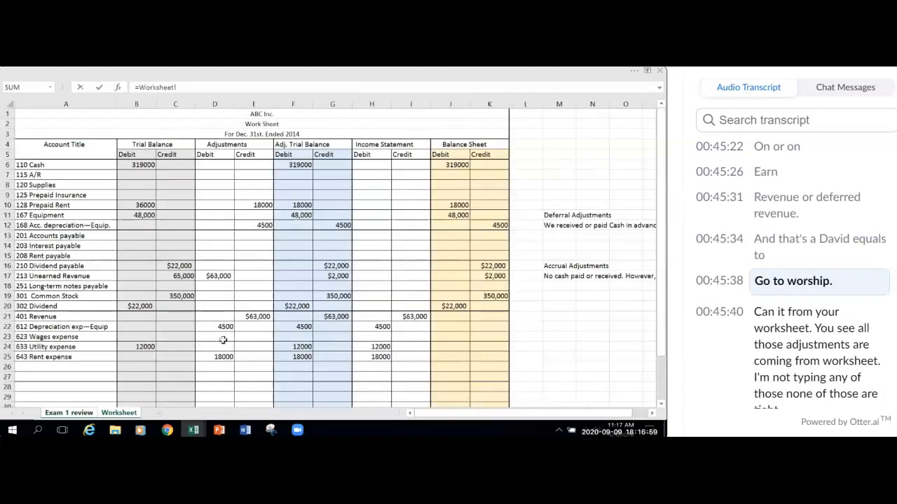
{"action": "left_click", "coordinate": [223, 276]}
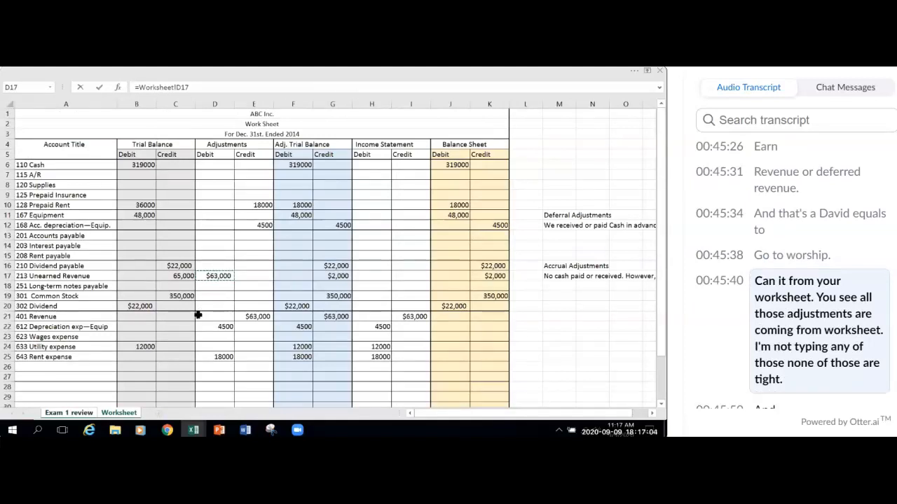
{"action": "key", "text": "Return"}
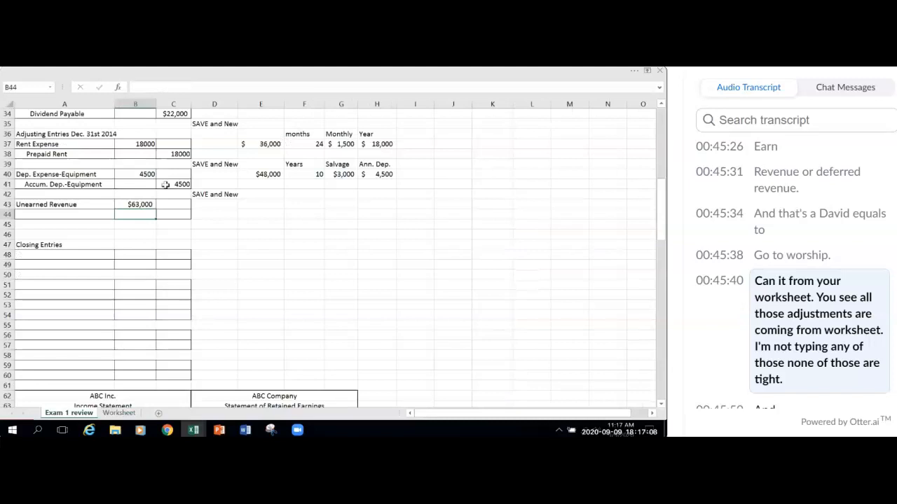
Step: Enter an indented "Revenue" in A44 and link its credit in C44 to the adjustment credit in E21 of the Worksheet sheet
{"action": "left_click", "coordinate": [58, 218]}
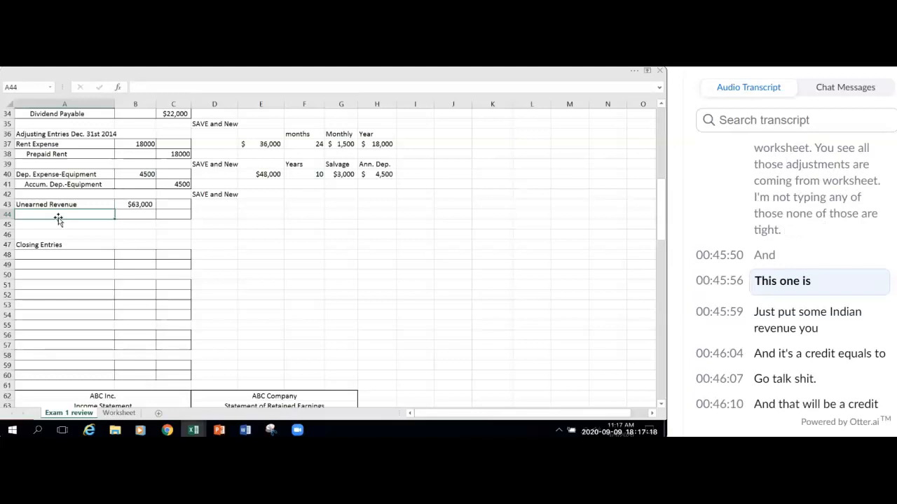
{"action": "type", "text": "Revenue"}
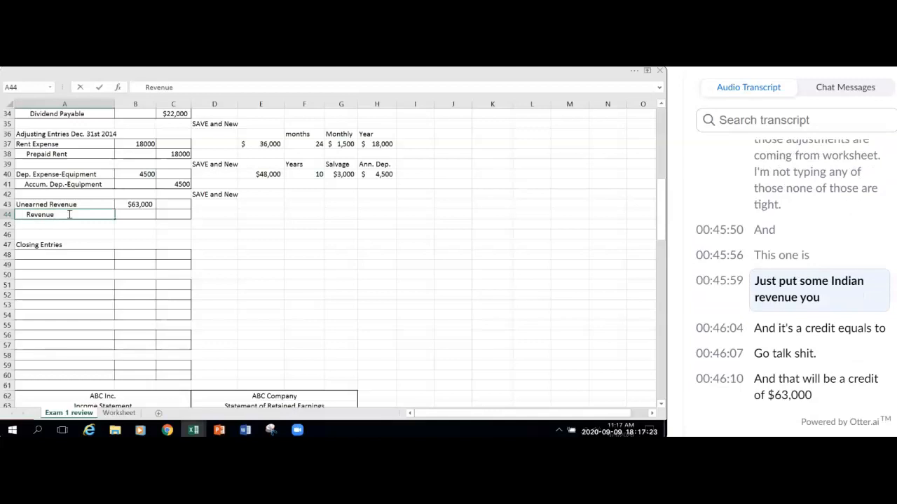
{"action": "left_click", "coordinate": [167, 213]}
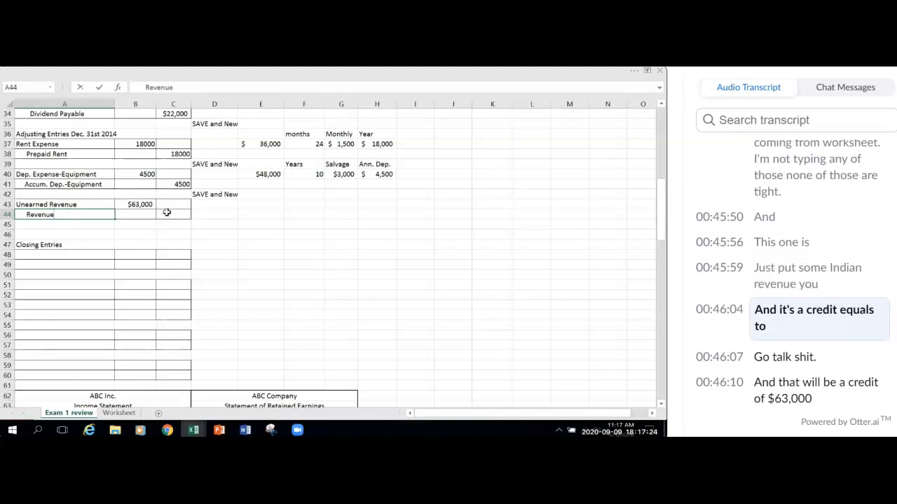
{"action": "type", "text": "="}
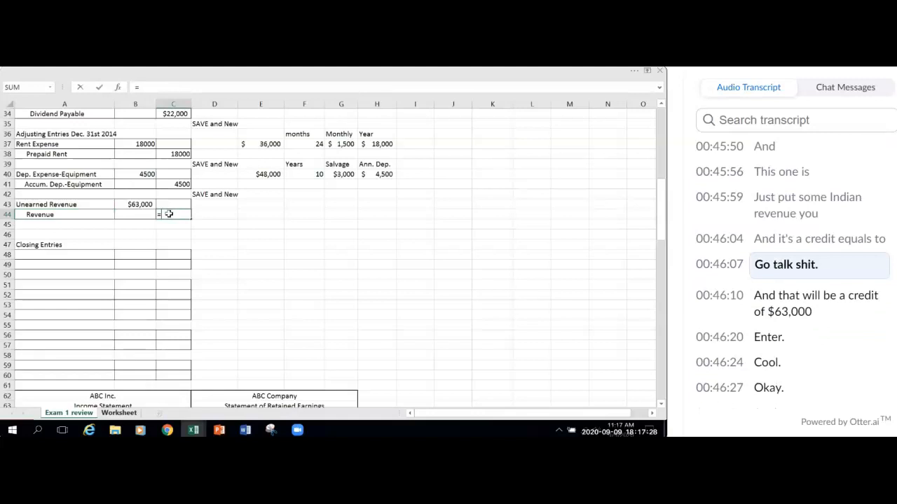
{"action": "key", "text": "ctrl+Page_Down"}
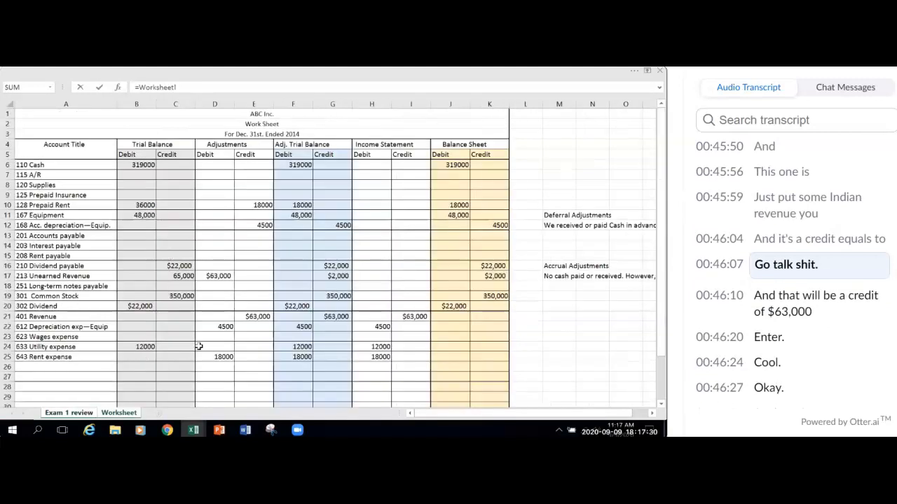
{"action": "left_click", "coordinate": [262, 317]}
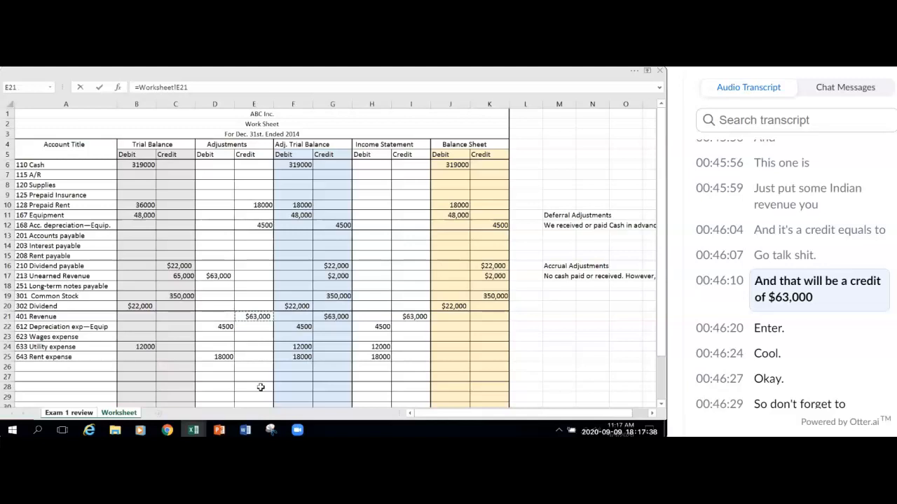
{"action": "key", "text": "Return"}
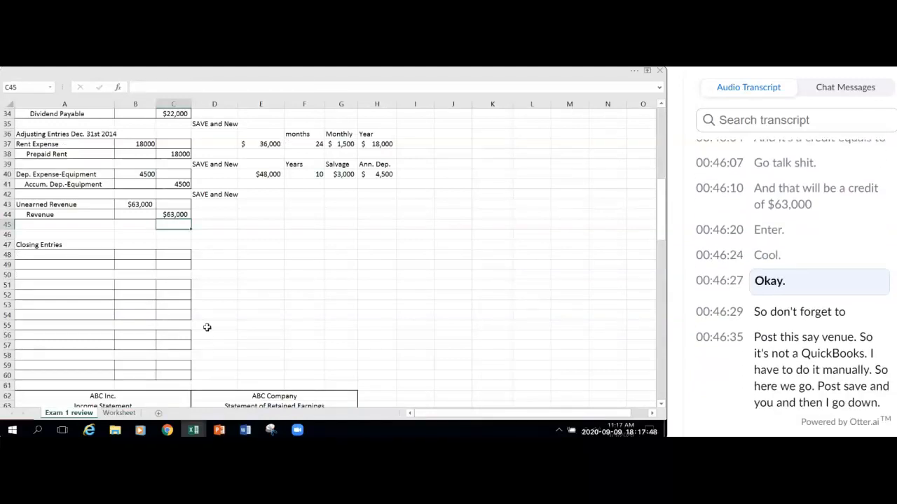
Step: Copy the "SAVE and New" note from D42 to D45, below the unearned revenue adjusting entry
{"action": "left_click", "coordinate": [214, 195]}
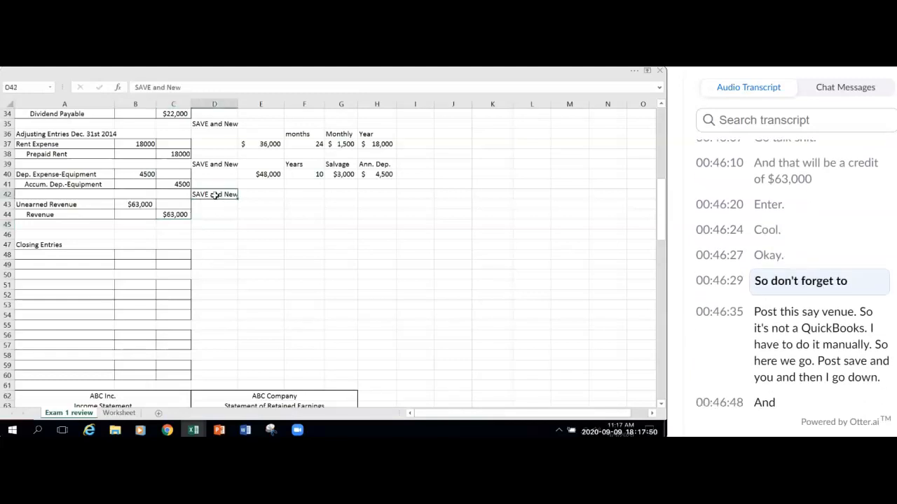
{"action": "key", "text": "ctrl+c"}
{"action": "left_click", "coordinate": [208, 224]}
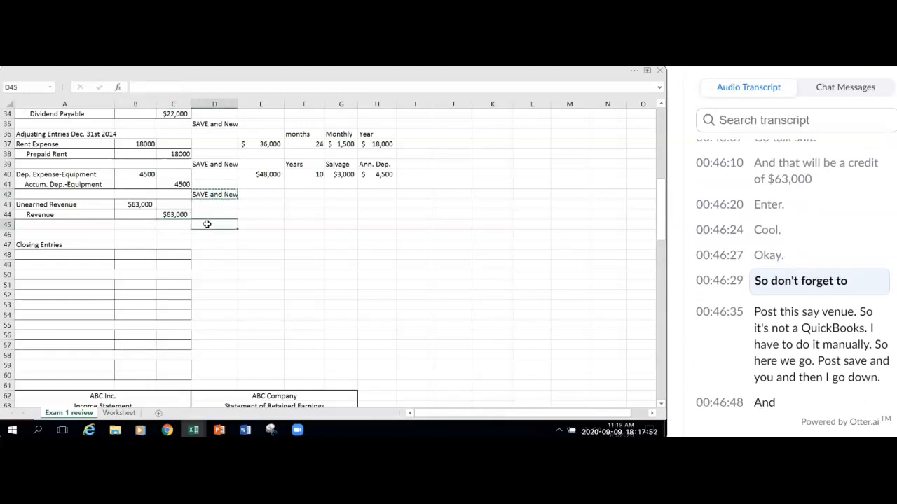
{"action": "key", "text": "ctrl+v"}
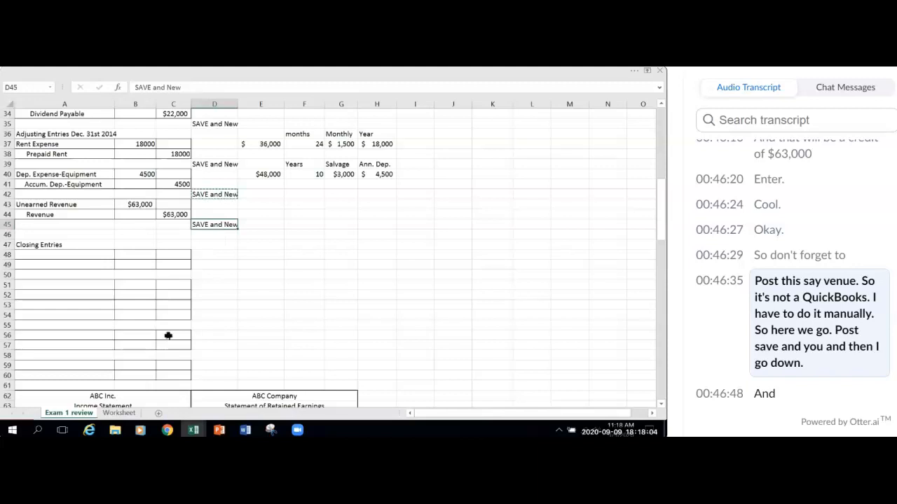
Step: Post the unearned revenue debit in B112 of the General Ledger by linking it to the adjusting entry amount in B43
{"action": "scroll", "coordinate": [168, 336], "scroll_direction": "down", "scroll_amount": 10}
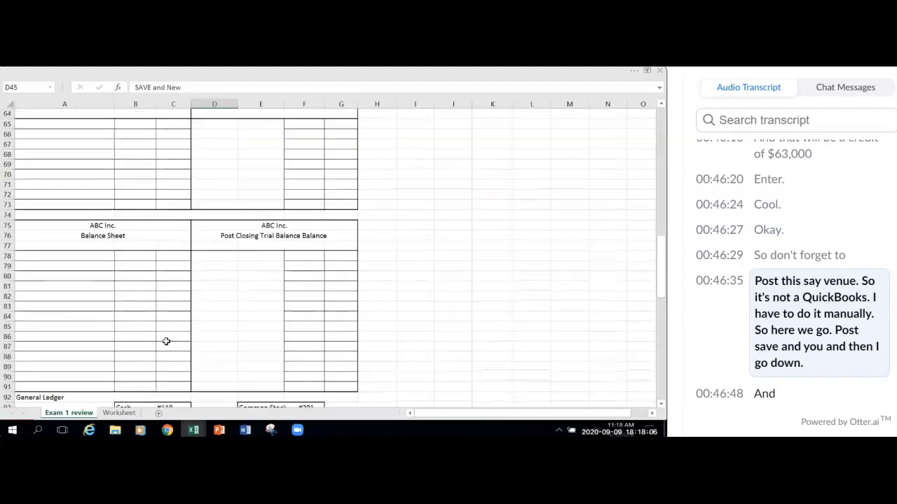
{"action": "scroll", "coordinate": [166, 341], "scroll_direction": "down", "scroll_amount": 10}
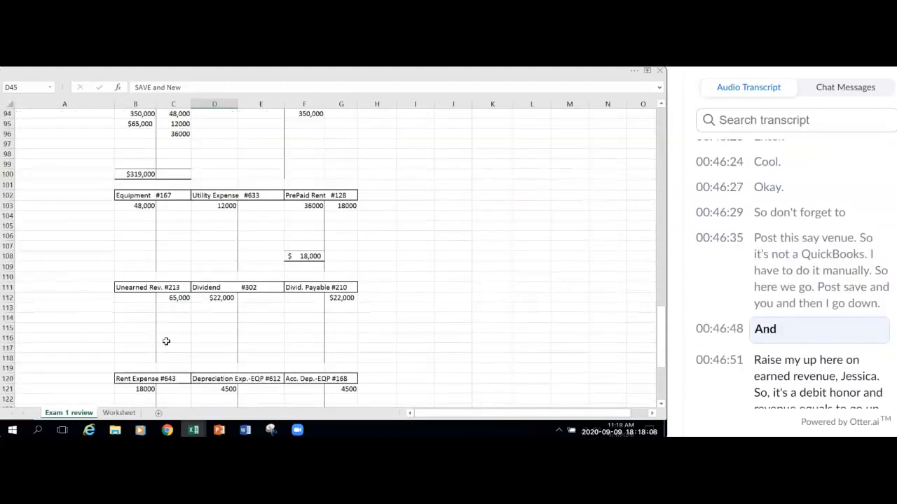
{"action": "scroll", "coordinate": [166, 341], "scroll_direction": "down", "scroll_amount": 1}
{"action": "scroll", "coordinate": [166, 342], "scroll_direction": "down", "scroll_amount": 2}
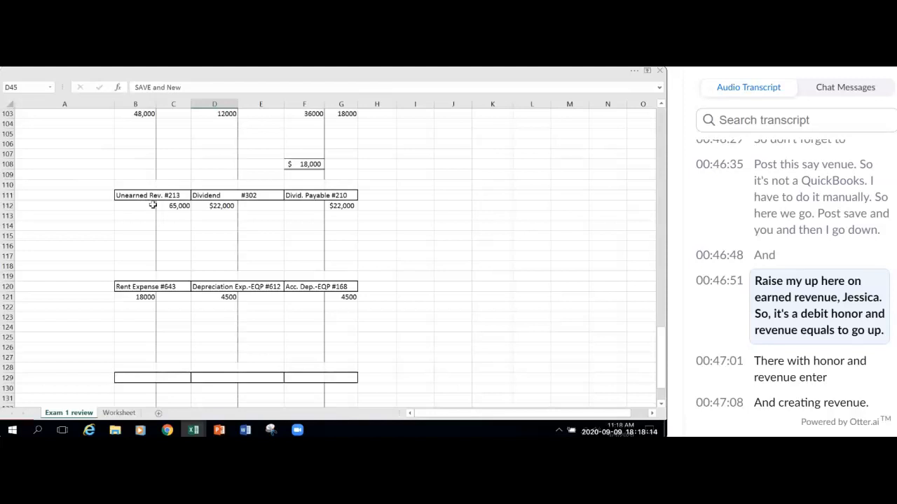
{"action": "left_click", "coordinate": [128, 205]}
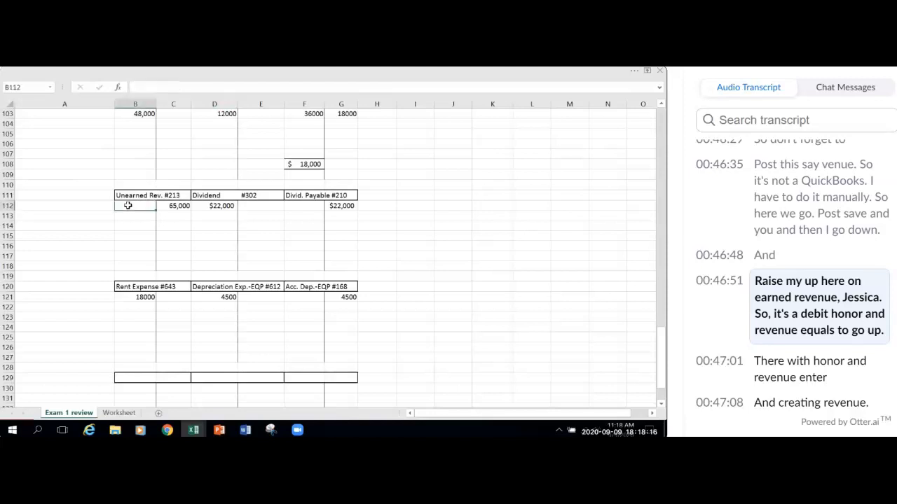
{"action": "type", "text": "="}
{"action": "scroll", "coordinate": [133, 219], "scroll_direction": "up", "scroll_amount": 14}
{"action": "scroll", "coordinate": [133, 222], "scroll_direction": "up", "scroll_amount": 8}
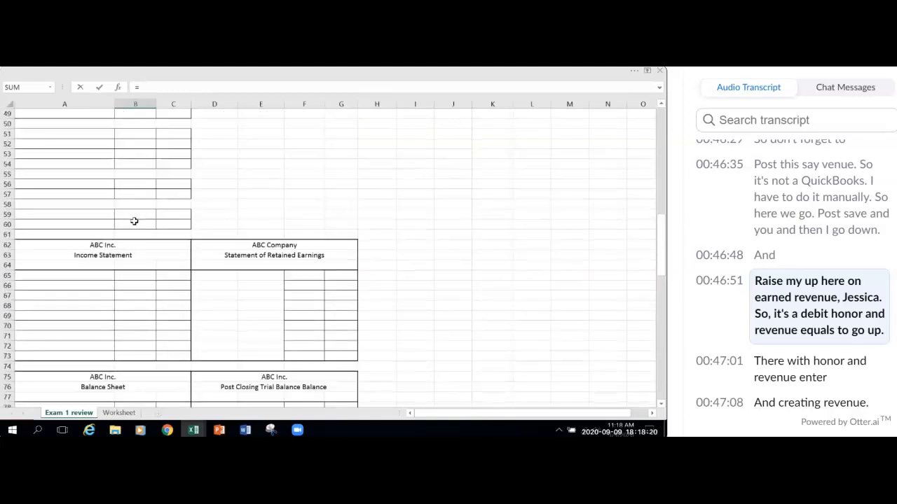
{"action": "left_click", "coordinate": [143, 174]}
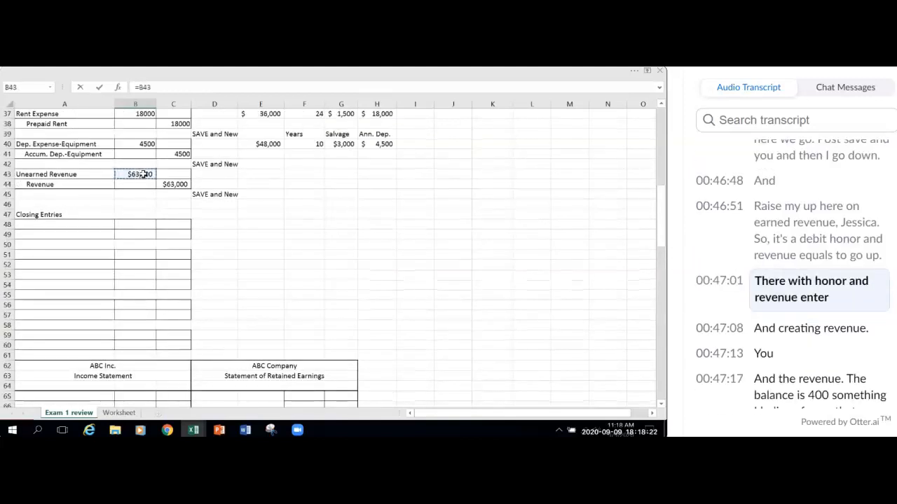
{"action": "scroll", "coordinate": [145, 287], "scroll_direction": "down", "scroll_amount": 18}
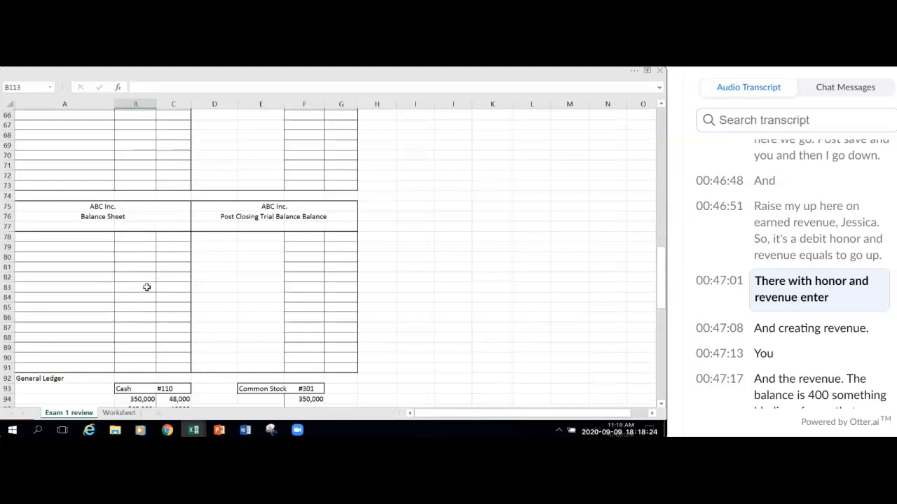
{"action": "key", "text": "Return"}
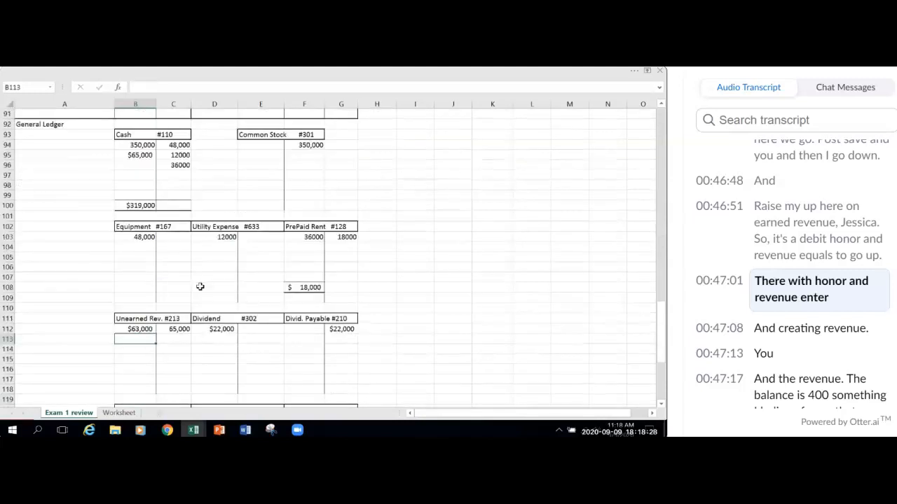
Step: Title the empty T-account in B129 "Revenue #401", looking up the account number on the Worksheet sheet
{"action": "scroll", "coordinate": [199, 286], "scroll_direction": "down", "scroll_amount": 5}
{"action": "left_click", "coordinate": [138, 348]}
{"action": "type", "text": "Re"}
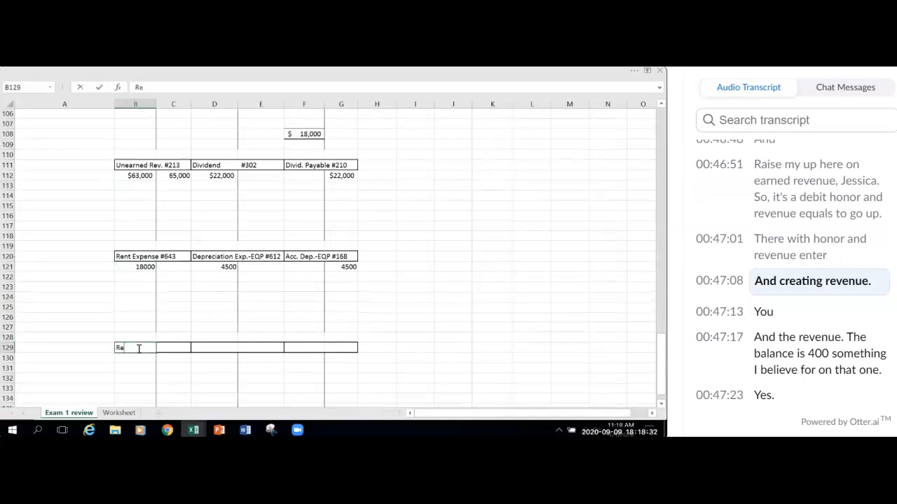
{"action": "type", "text": "venue"}
{"action": "left_click", "coordinate": [136, 362]}
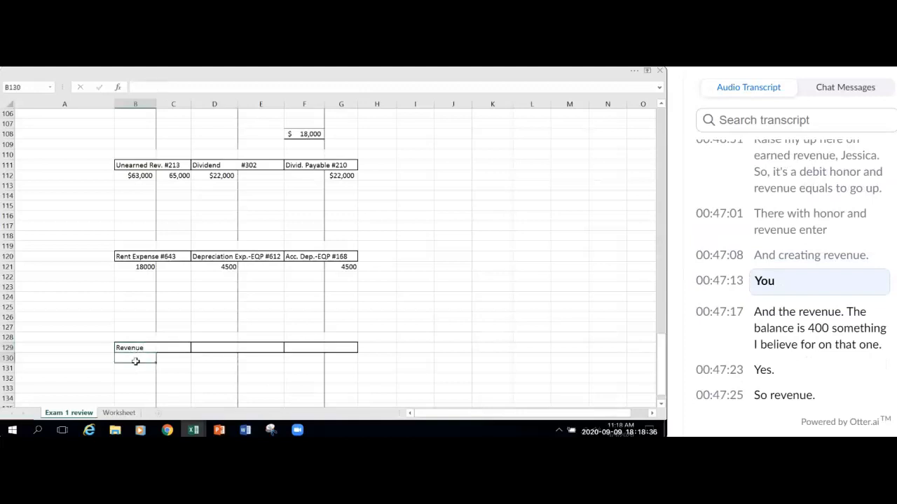
{"action": "left_click", "coordinate": [132, 347]}
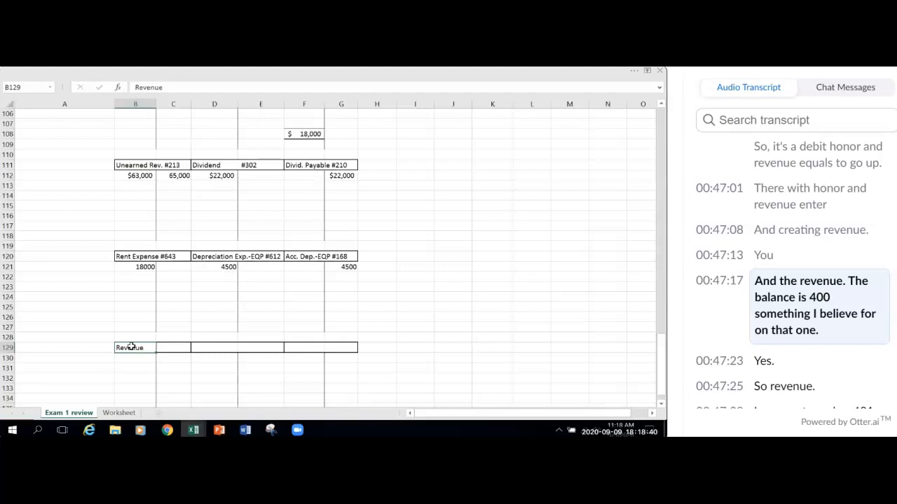
{"action": "key", "text": "ctrl+Page_Down"}
{"action": "key", "text": "ctrl+Page_Up"}
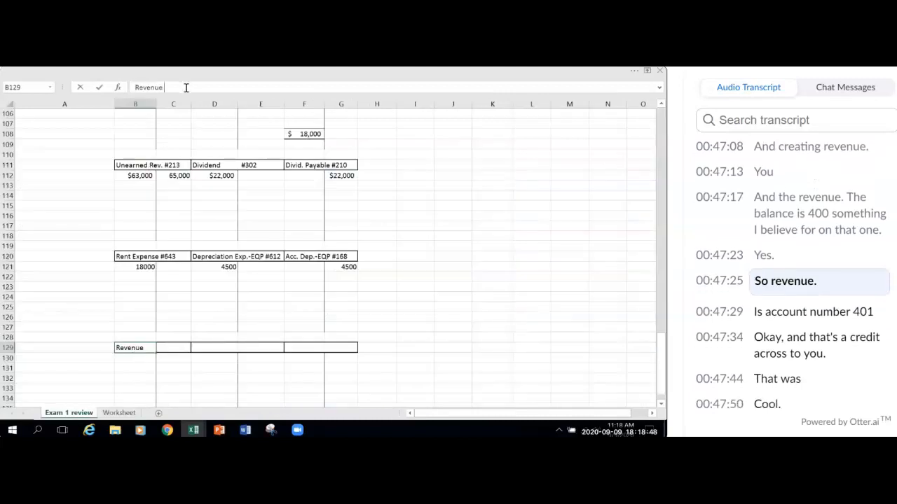
{"action": "left_click", "coordinate": [186, 87]}
{"action": "type", "text": "#401"}
{"action": "left_click", "coordinate": [429, 288]}
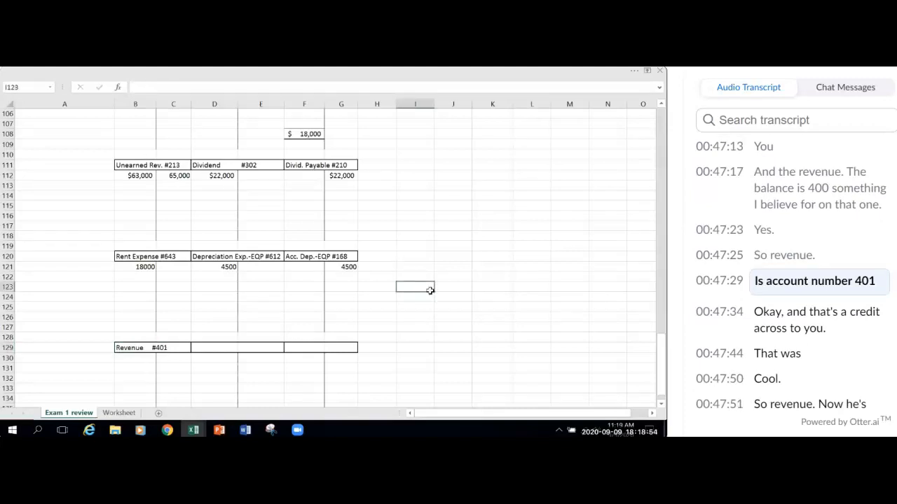
Step: Post the revenue credit in C130 of the Revenue T-account by linking it to the adjustment credit in E21 of the Worksheet sheet
{"action": "left_click", "coordinate": [172, 363]}
{"action": "type", "text": "="}
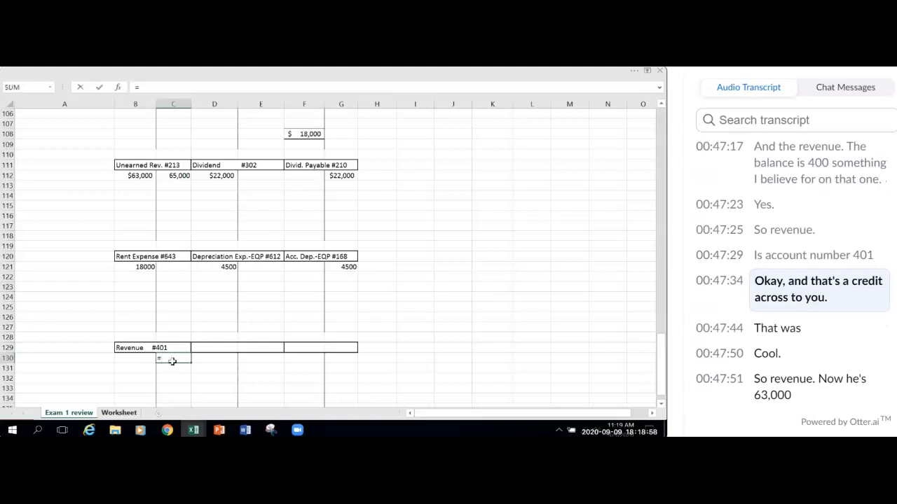
{"action": "key", "text": "ctrl+Page_Down"}
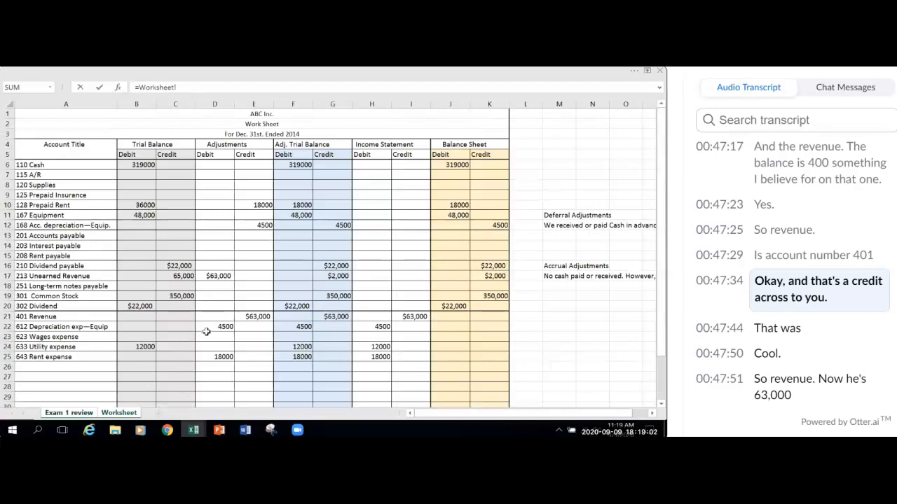
{"action": "left_click", "coordinate": [263, 316]}
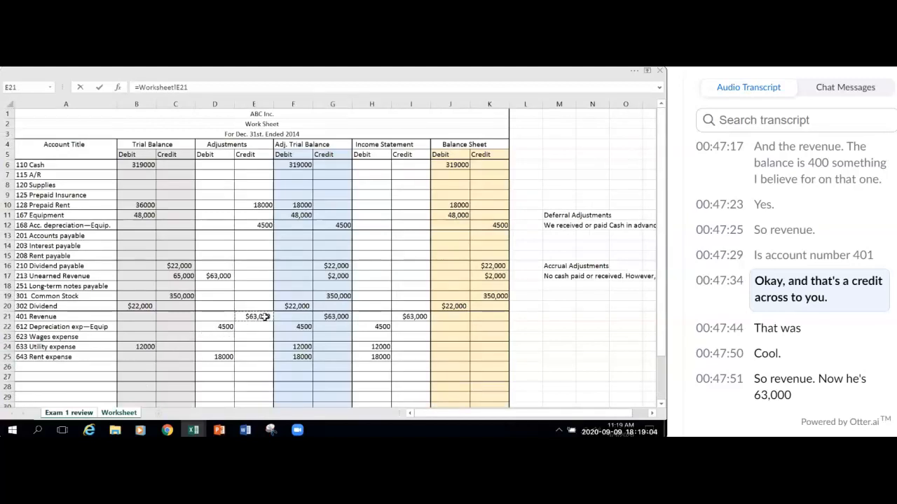
{"action": "key", "text": "Return"}
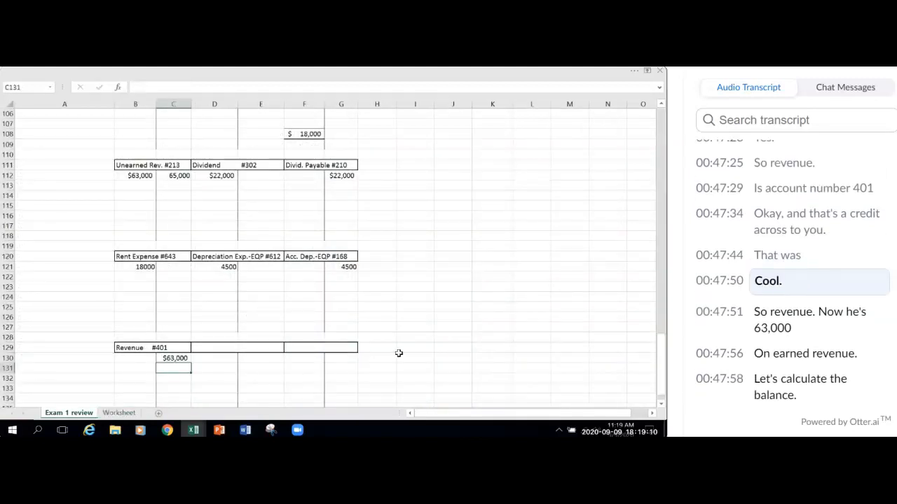
{"action": "scroll", "coordinate": [399, 353], "scroll_direction": "down", "scroll_amount": 2}
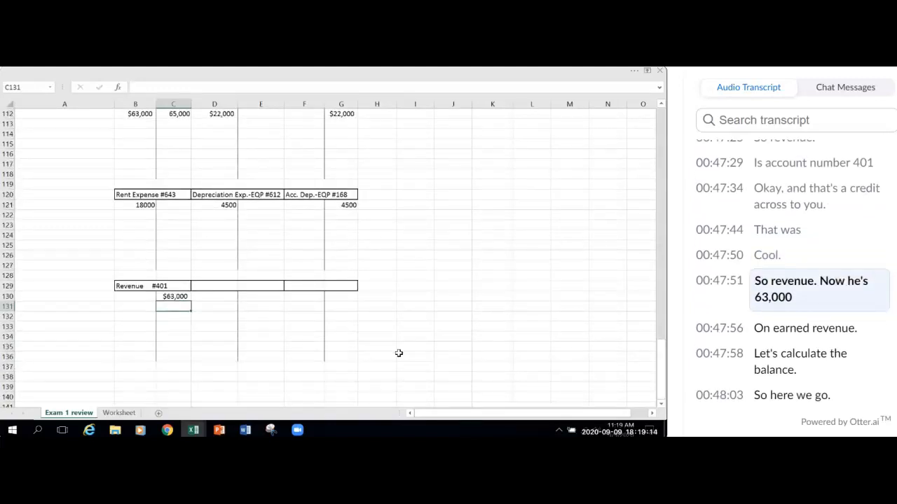
{"action": "scroll", "coordinate": [399, 354], "scroll_direction": "up", "scroll_amount": 2}
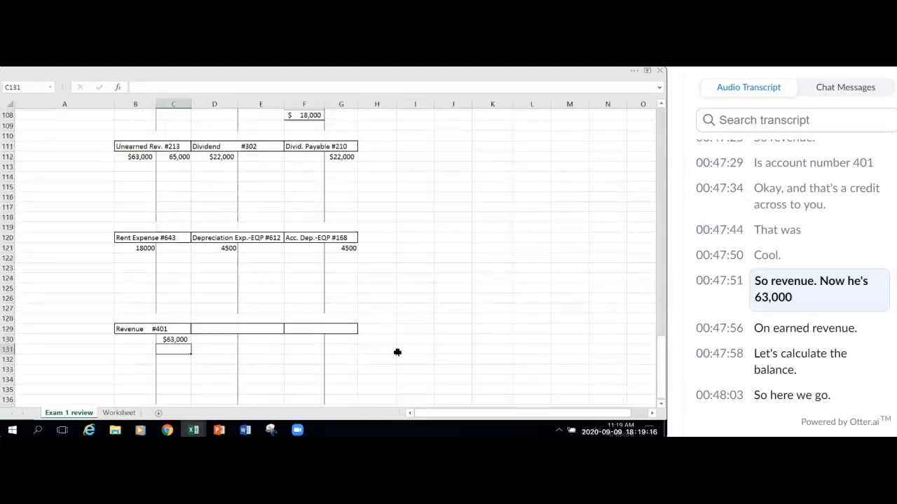
{"action": "left_click_drag", "start_coordinate": [137, 216], "coordinate": [166, 220]}
{"action": "left_click", "coordinate": [140, 226]}
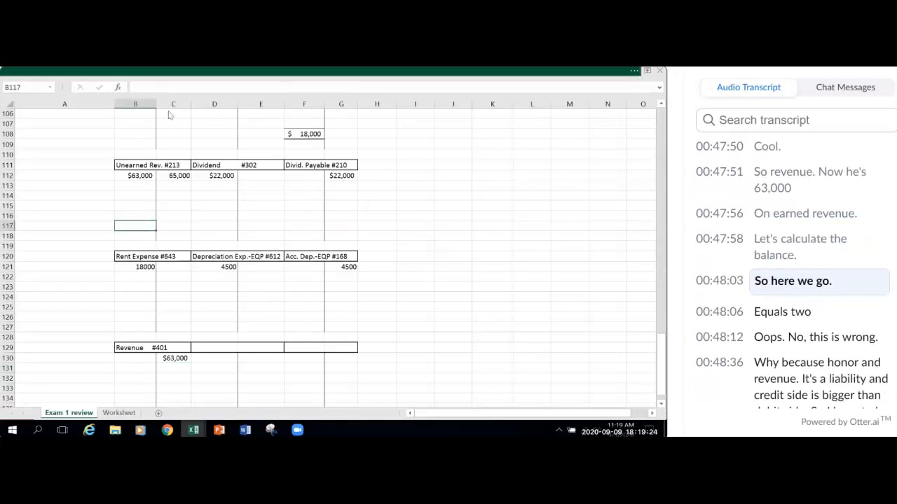
{"action": "left_click", "coordinate": [169, 71]}
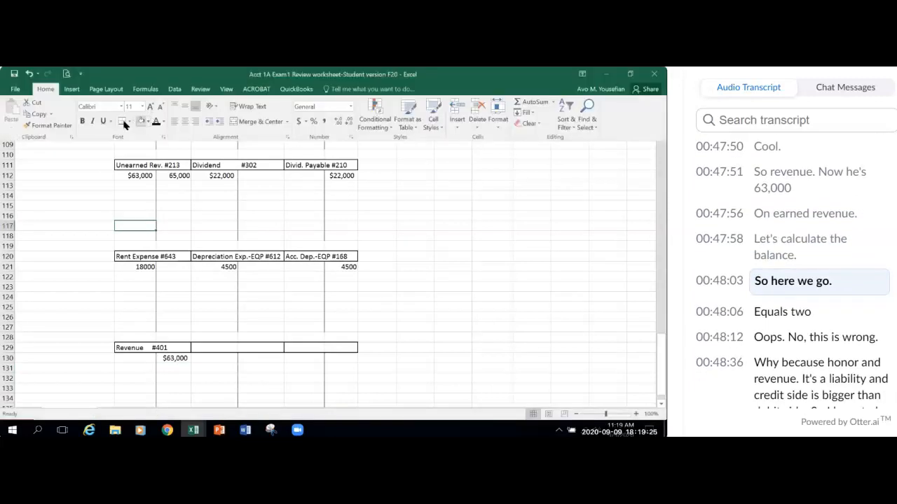
{"action": "left_click", "coordinate": [118, 224]}
{"action": "type", "text": "="}
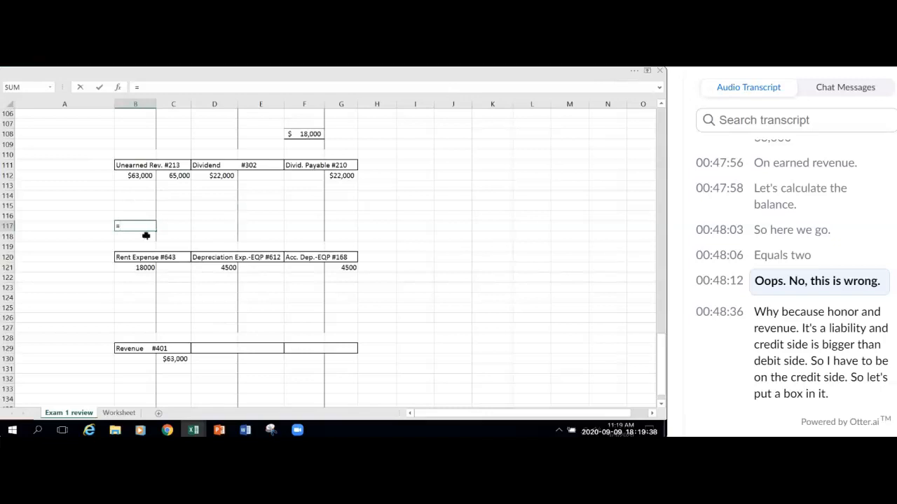
{"action": "left_click", "coordinate": [625, 71]}
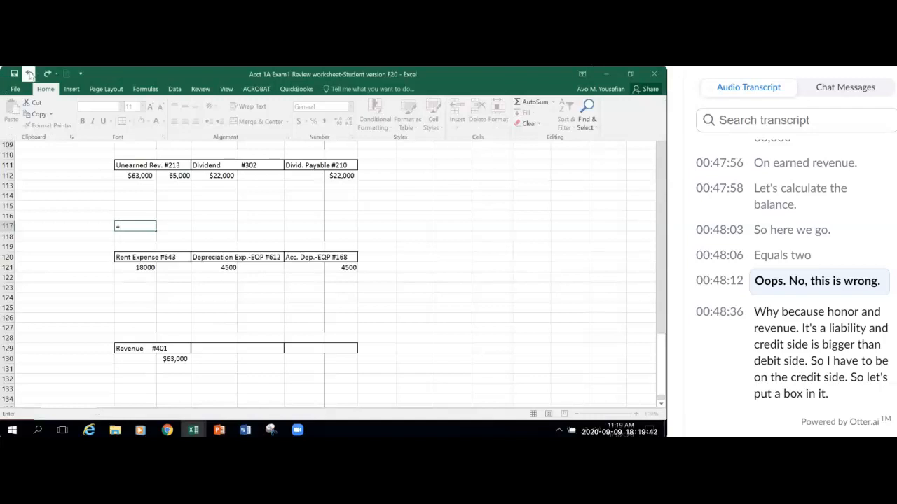
{"action": "left_click", "coordinate": [194, 225]}
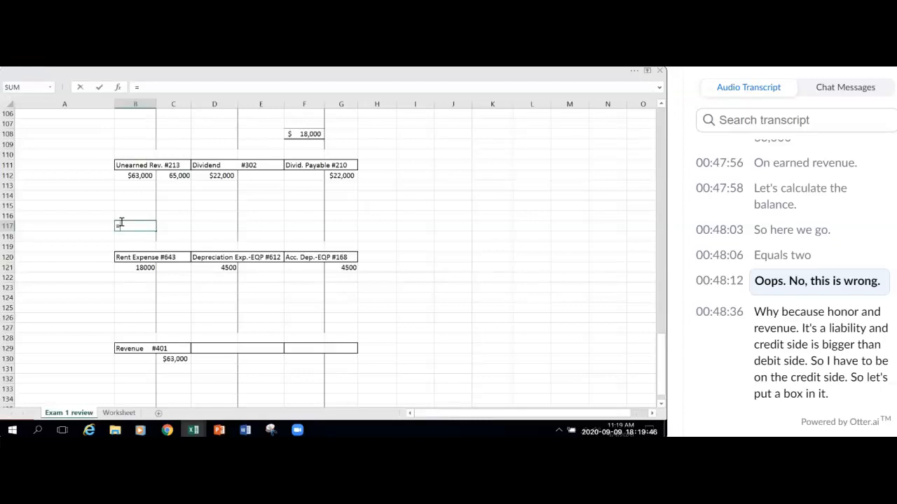
{"action": "key", "text": "Escape"}
{"action": "left_click", "coordinate": [178, 226]}
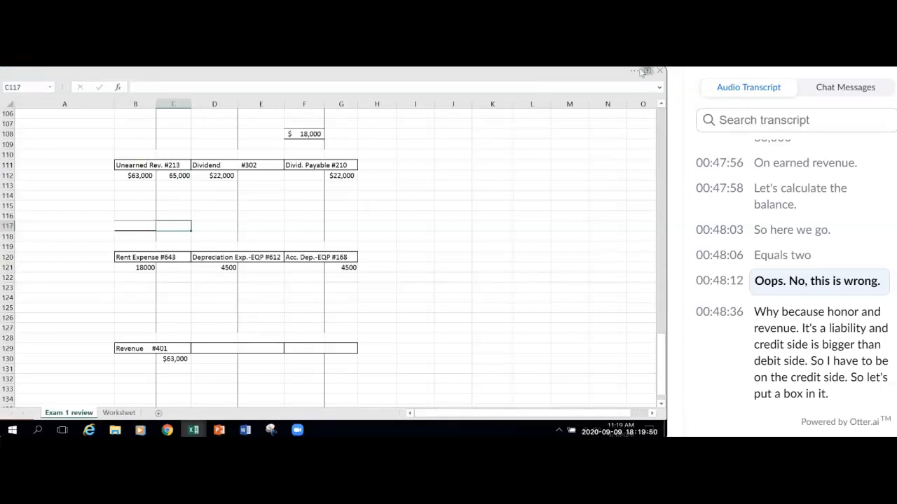
{"action": "left_click", "coordinate": [42, 70]}
{"action": "left_click", "coordinate": [29, 74]}
{"action": "left_click", "coordinate": [29, 74]}
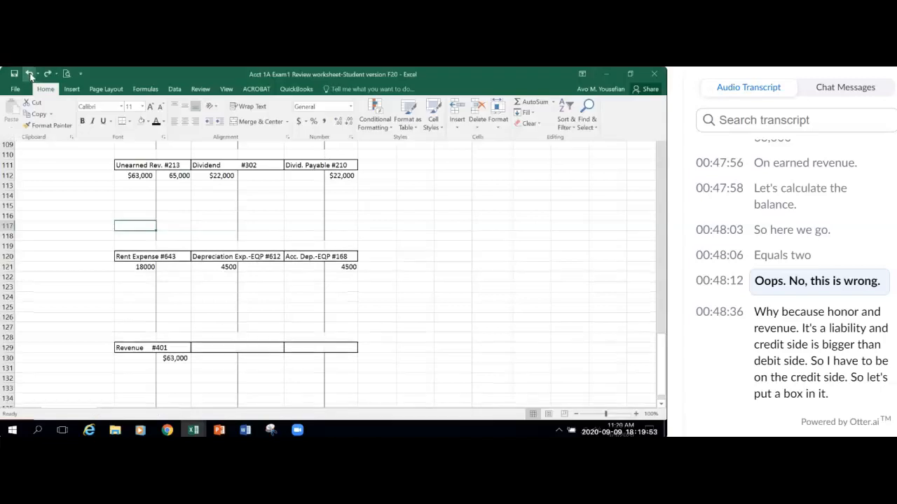
Step: Add a top and double bottom border to C117 under the Unearned Rev. credit side and start its balance formula with C112
{"action": "left_click", "coordinate": [167, 224]}
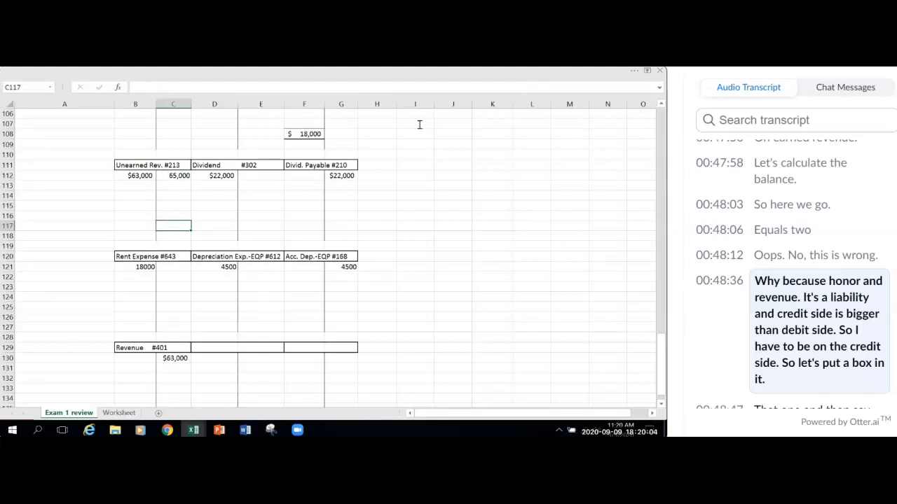
{"action": "left_click", "coordinate": [631, 76]}
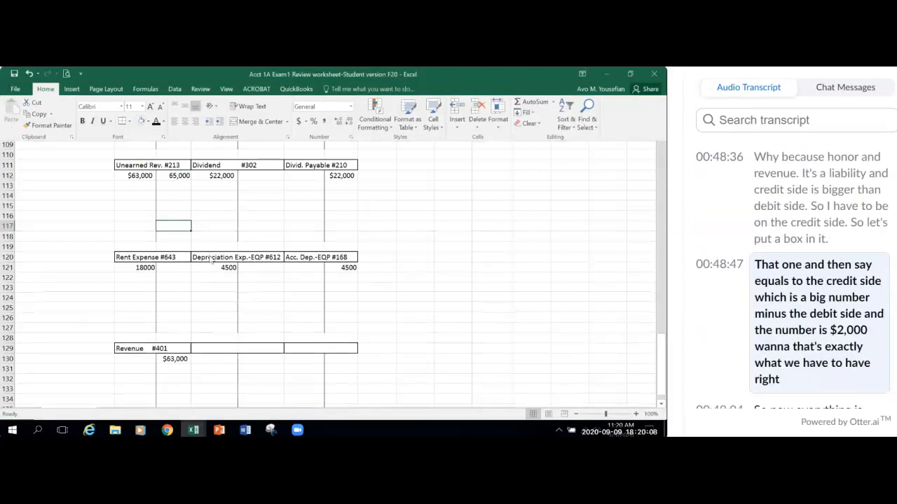
{"action": "type", "text": "="}
{"action": "left_click", "coordinate": [168, 176]}
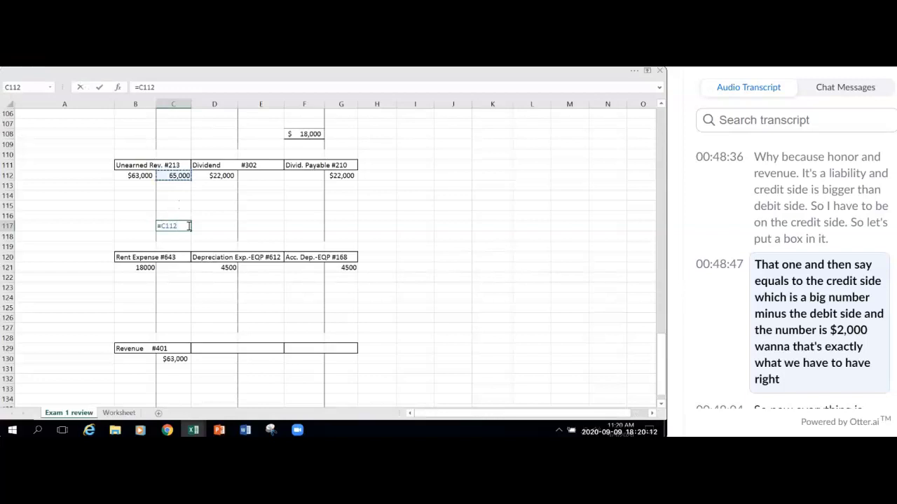
Step: Complete the Unearned Revenue T account balance in C117 as the credit in C112 minus the debit in B112
{"action": "type", "text": "-"}
{"action": "left_click", "coordinate": [137, 176]}
{"action": "key", "text": "Return"}
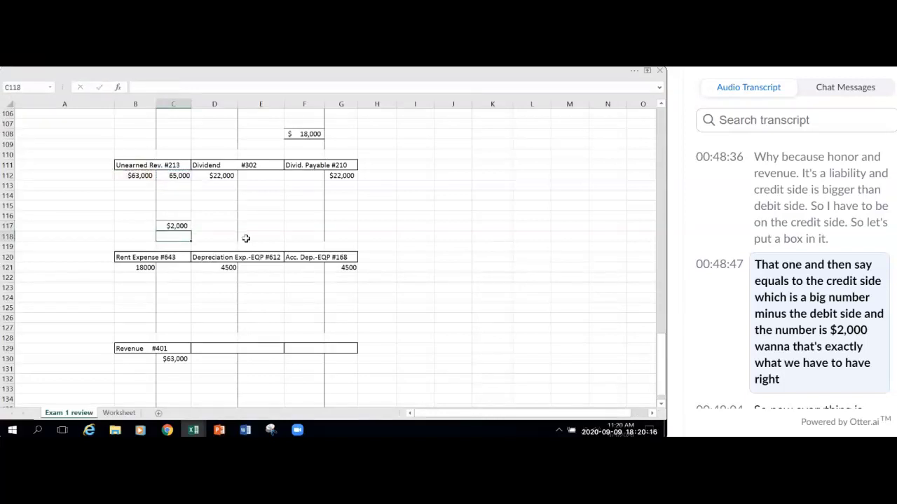
{"action": "left_click", "coordinate": [450, 276]}
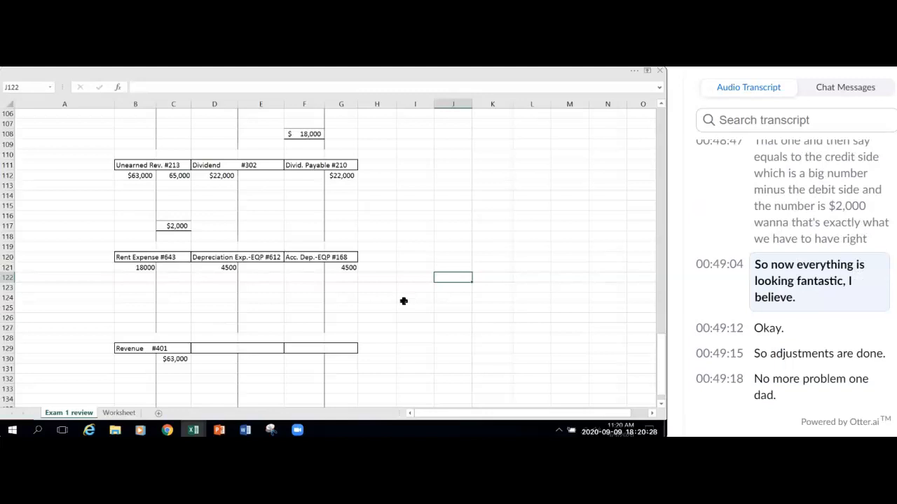
Step: Review the T accounts, blank statement sections, transaction list, and journal and adjusting entries on the Exam 1 review sheet
{"action": "scroll", "coordinate": [404, 301], "scroll_direction": "up", "scroll_amount": 2}
{"action": "scroll", "coordinate": [404, 301], "scroll_direction": "up", "scroll_amount": 4}
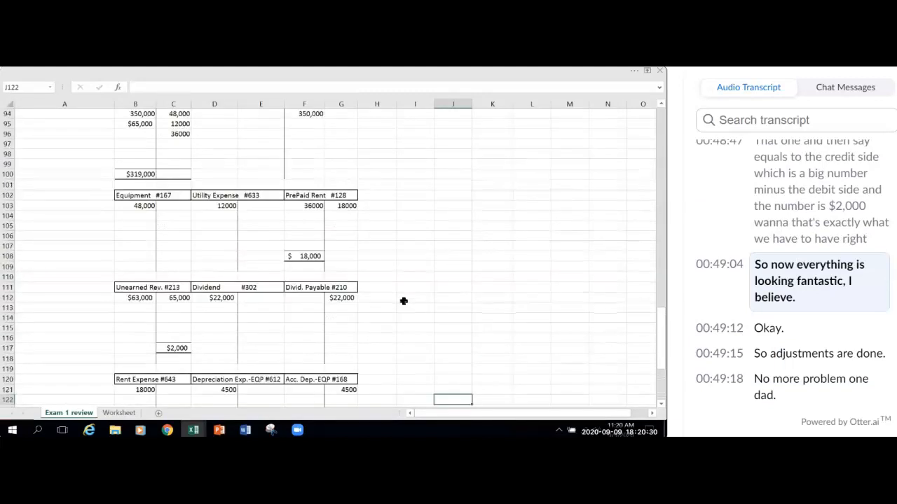
{"action": "scroll", "coordinate": [404, 301], "scroll_direction": "up", "scroll_amount": 15}
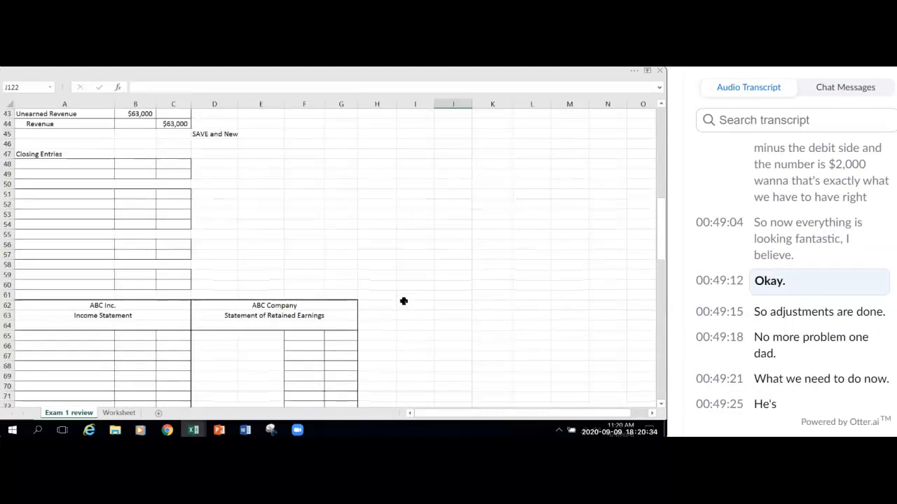
{"action": "scroll", "coordinate": [403, 301], "scroll_direction": "up", "scroll_amount": 4}
{"action": "scroll", "coordinate": [140, 228], "scroll_direction": "up", "scroll_amount": 3}
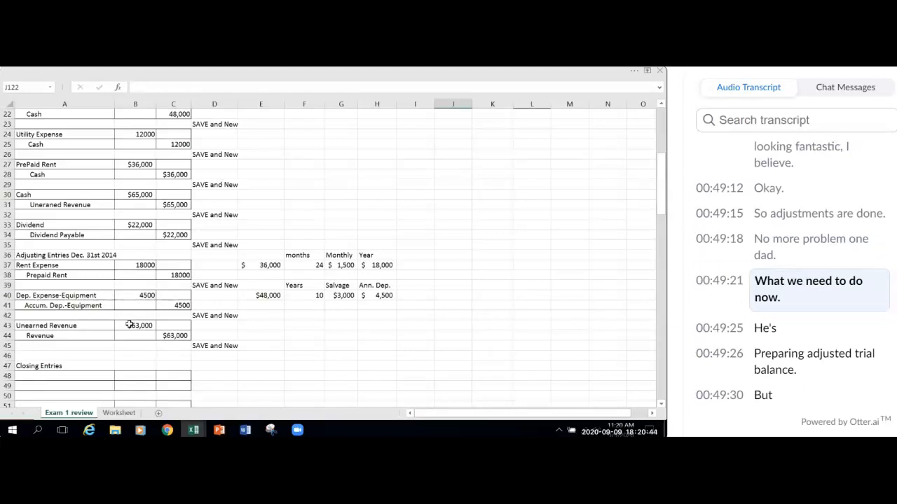
{"action": "scroll", "coordinate": [151, 325], "scroll_direction": "up", "scroll_amount": 7}
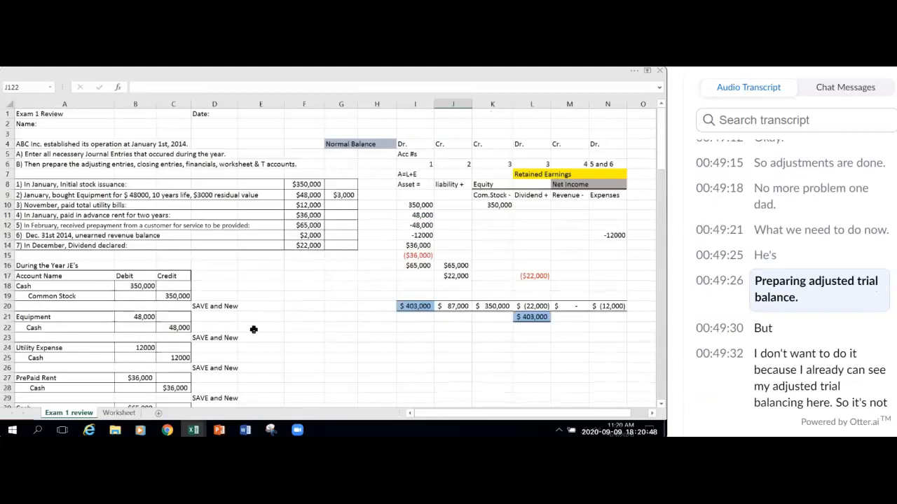
{"action": "scroll", "coordinate": [254, 329], "scroll_direction": "down", "scroll_amount": 6}
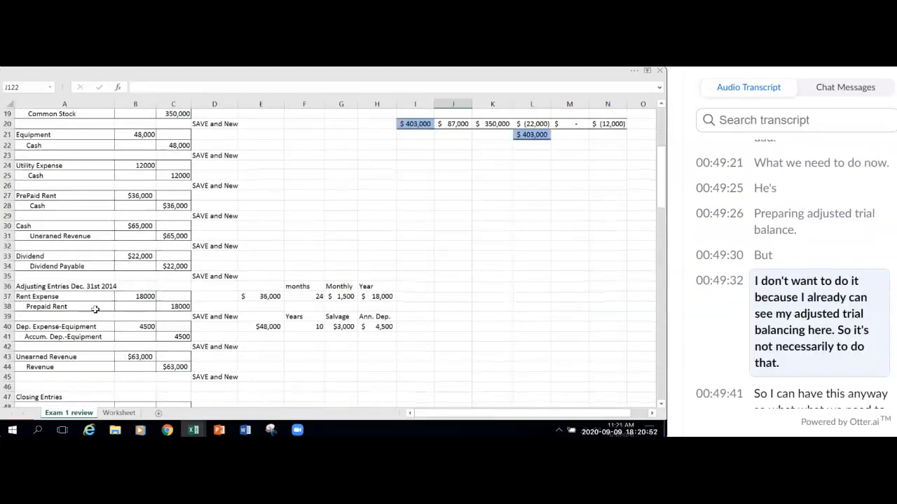
{"action": "scroll", "coordinate": [98, 326], "scroll_direction": "down", "scroll_amount": 1}
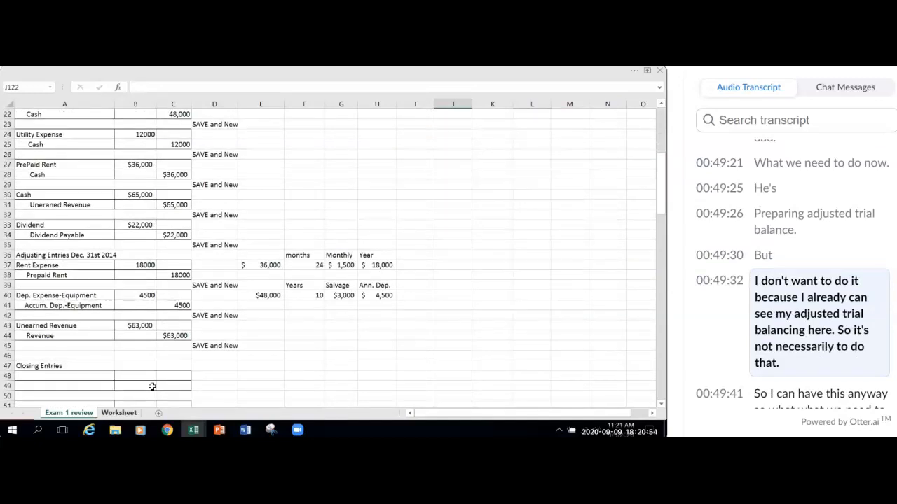
Step: Examine the adjusted trial balance, income statement and balance sheet columns with their totals on the Worksheet sheet
{"action": "left_click", "coordinate": [118, 413]}
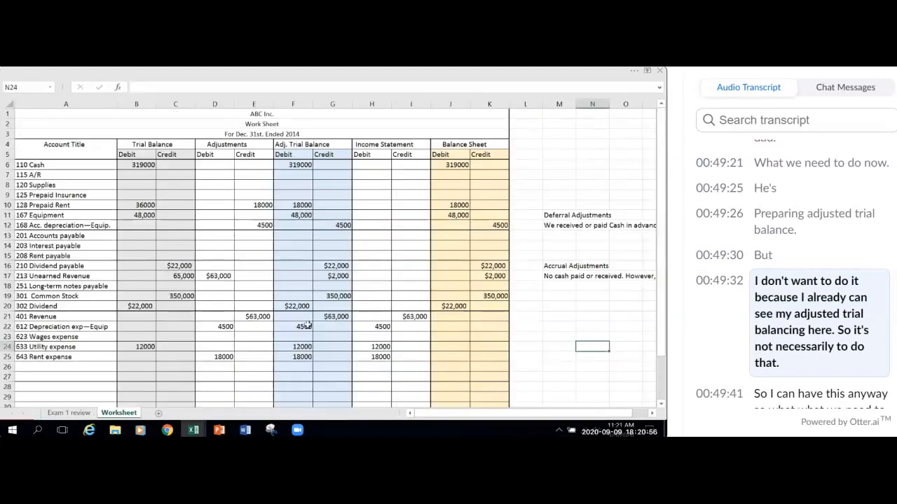
{"action": "scroll", "coordinate": [305, 351], "scroll_direction": "down", "scroll_amount": 2}
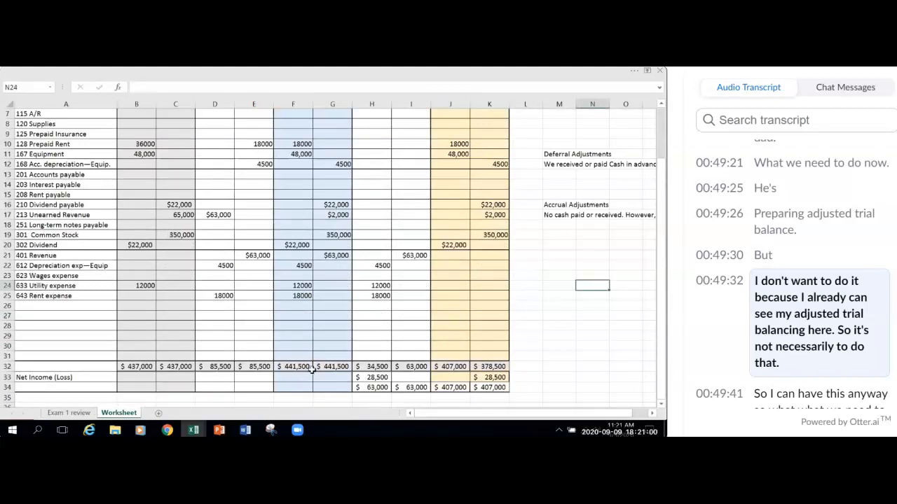
{"action": "scroll", "coordinate": [315, 364], "scroll_direction": "up", "scroll_amount": 2}
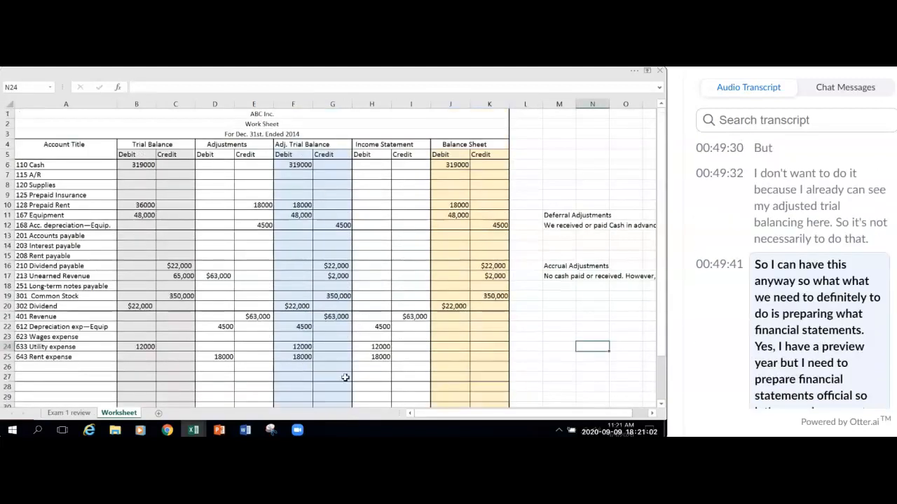
{"action": "scroll", "coordinate": [345, 378], "scroll_direction": "down", "scroll_amount": 2}
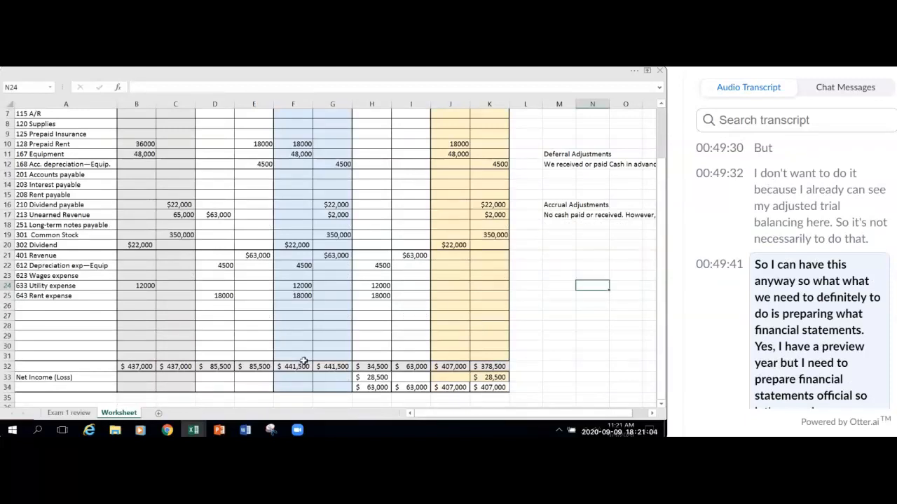
{"action": "scroll", "coordinate": [303, 361], "scroll_direction": "up", "scroll_amount": 2}
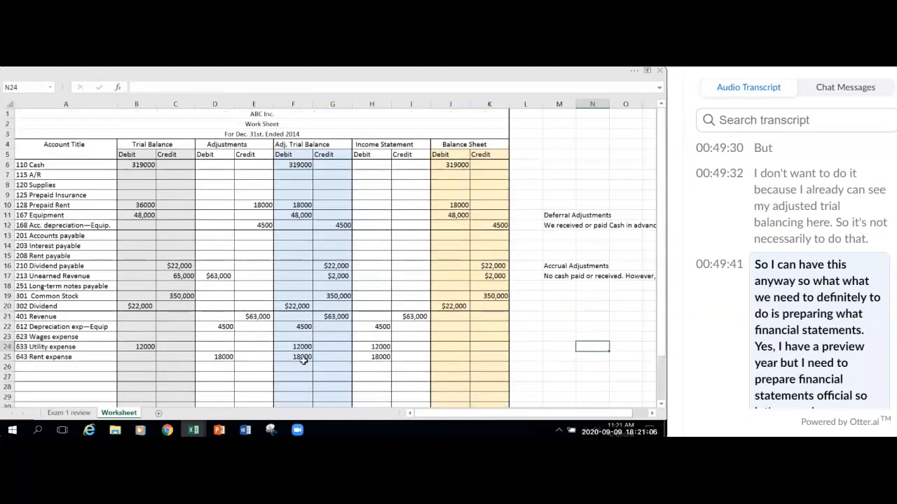
{"action": "scroll", "coordinate": [303, 361], "scroll_direction": "down", "scroll_amount": 1}
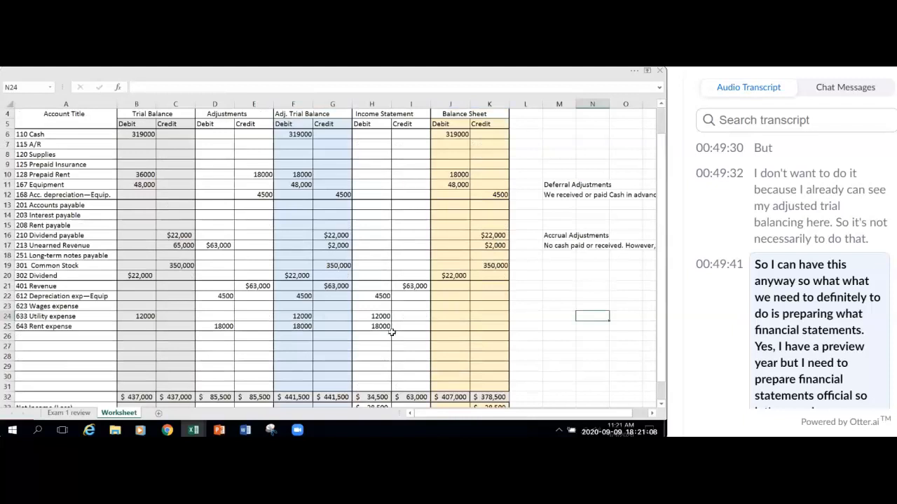
{"action": "scroll", "coordinate": [392, 383], "scroll_direction": "down", "scroll_amount": 1}
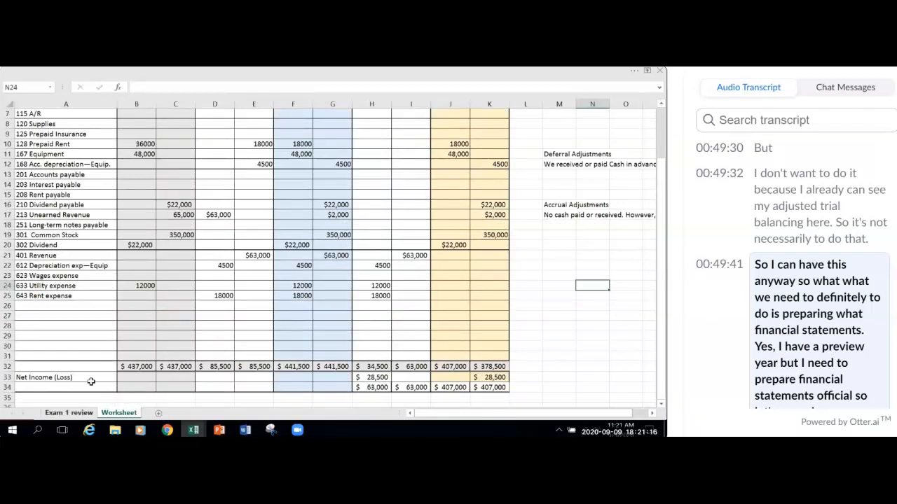
Step: On the Exam 1 review sheet, enter "For the year ending Dec. 31, 2014" in A64 beneath the Income Statement title
{"action": "left_click", "coordinate": [68, 413]}
{"action": "scroll", "coordinate": [144, 345], "scroll_direction": "down", "scroll_amount": 1}
{"action": "scroll", "coordinate": [144, 345], "scroll_direction": "down", "scroll_amount": 12}
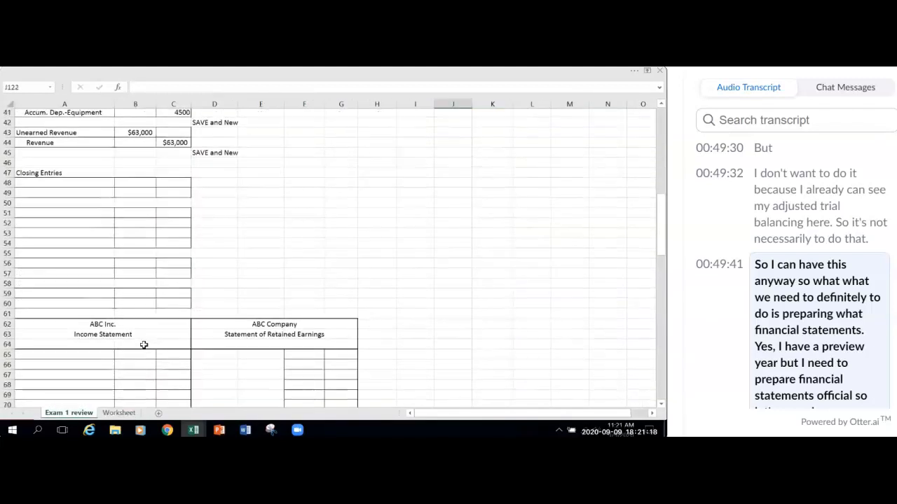
{"action": "scroll", "coordinate": [143, 345], "scroll_direction": "down", "scroll_amount": 1}
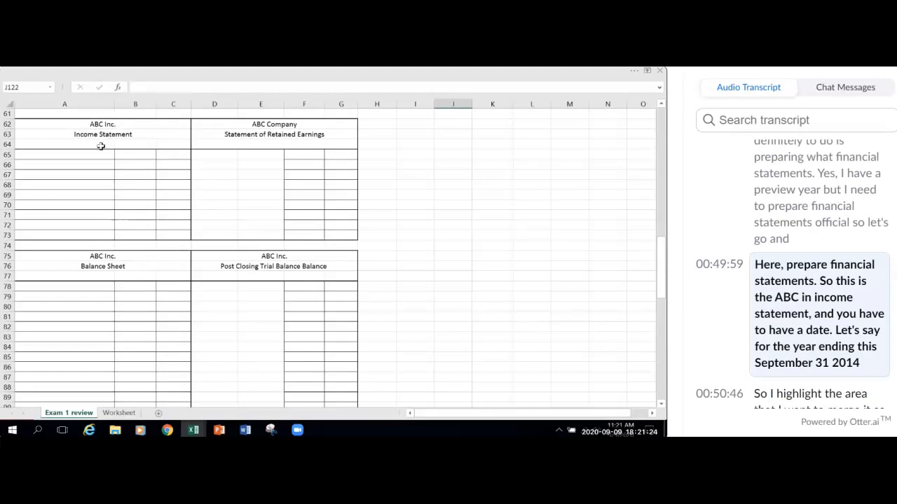
{"action": "left_click", "coordinate": [90, 143]}
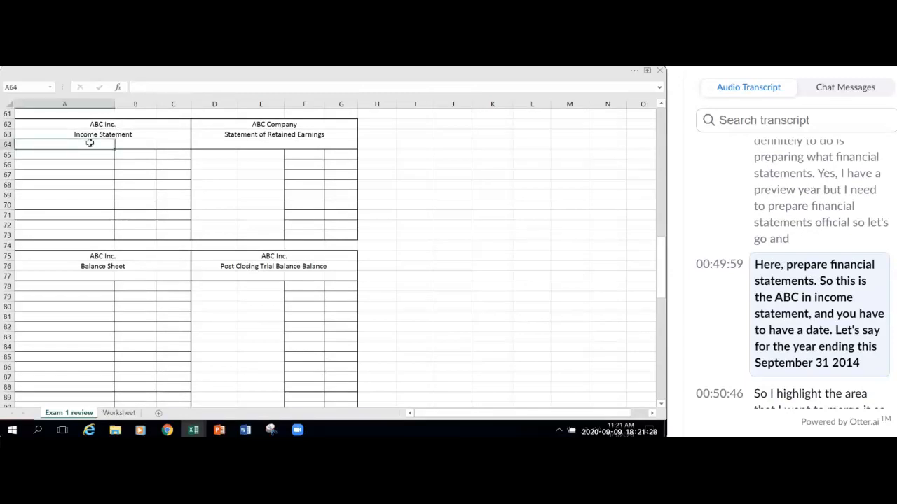
{"action": "type", "text": "For the year ending"}
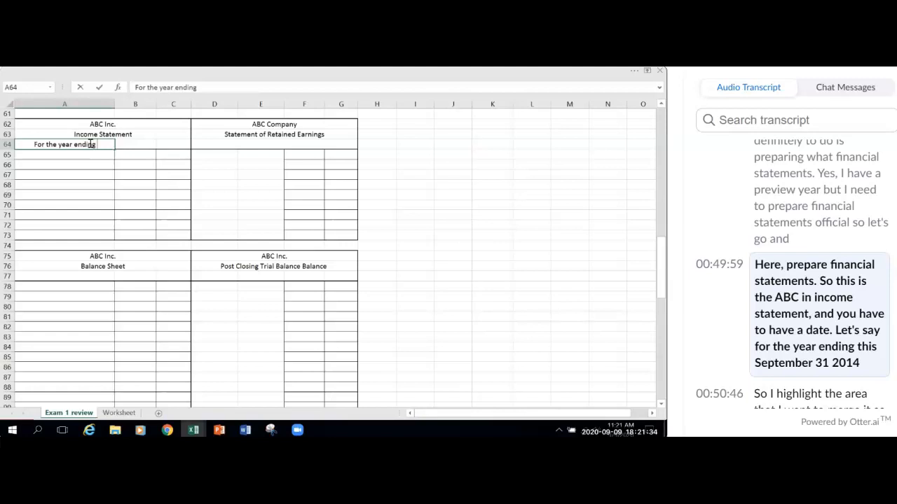
{"action": "type", "text": " Dec"}
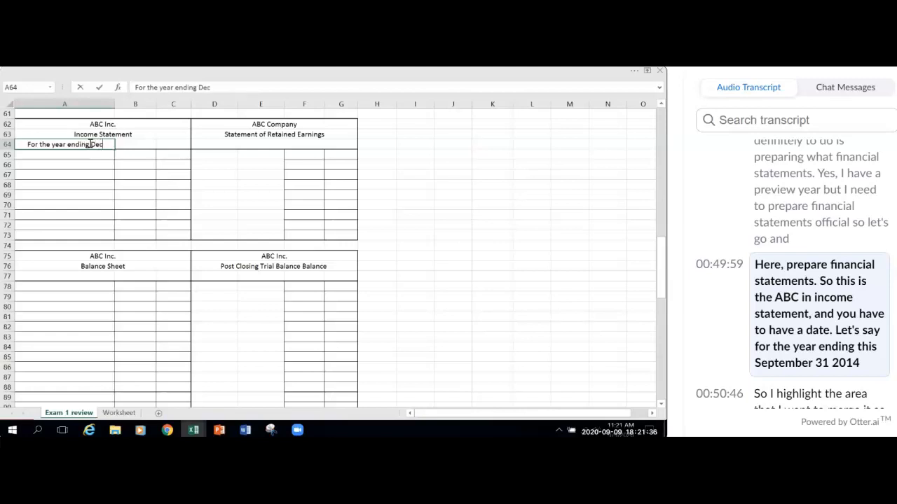
{"action": "type", "text": ". 31"}
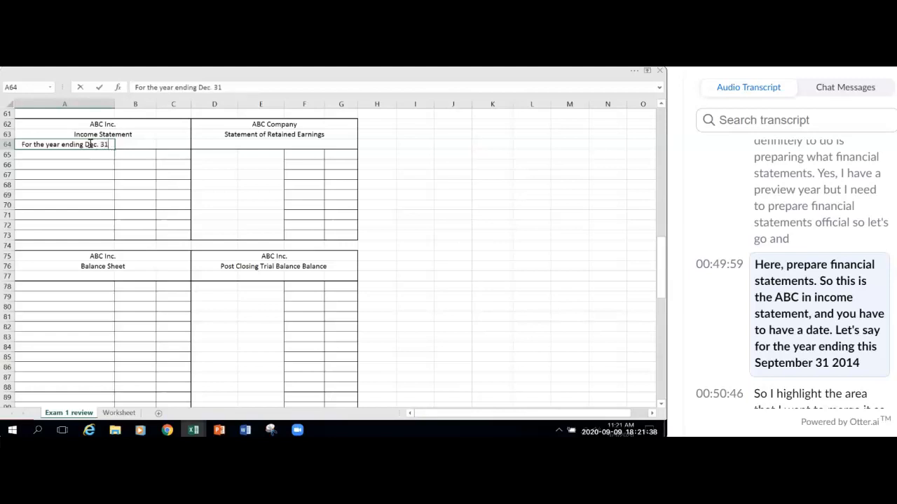
{"action": "type", "text": ", 2014"}
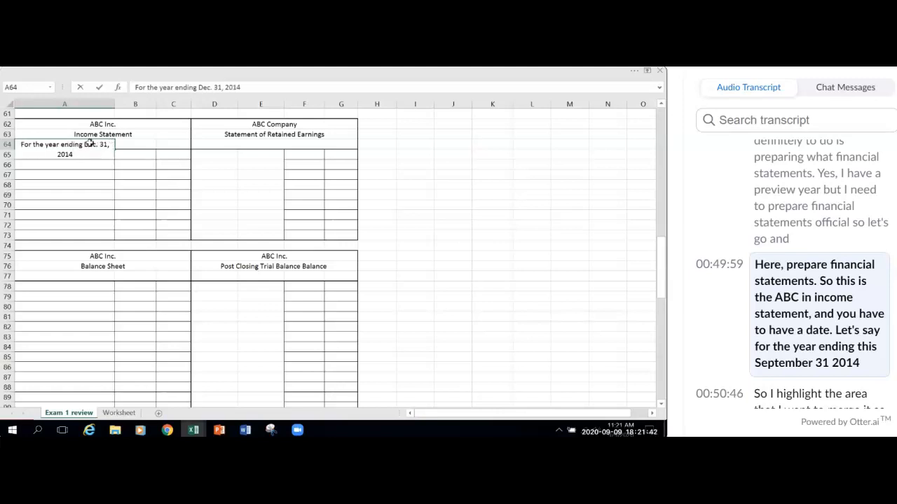
{"action": "left_click", "coordinate": [119, 216]}
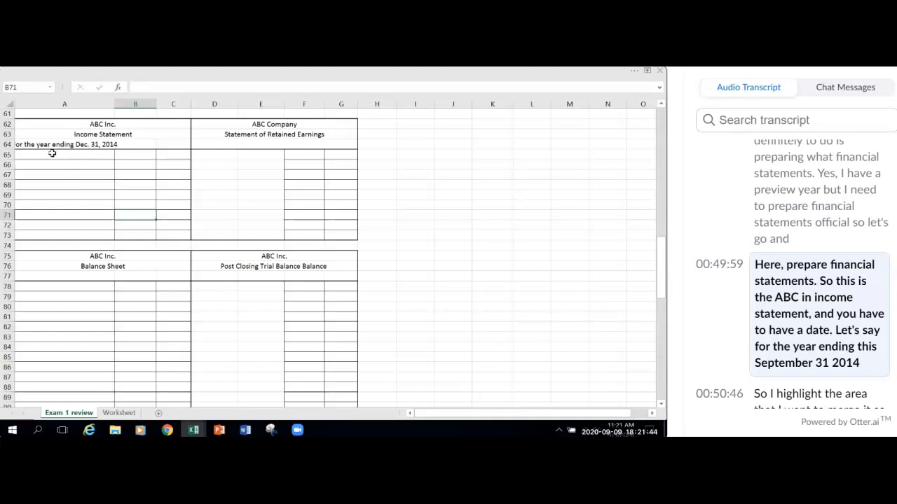
Step: Right-align the income statement's date line in cell A64
{"action": "left_click", "coordinate": [31, 143]}
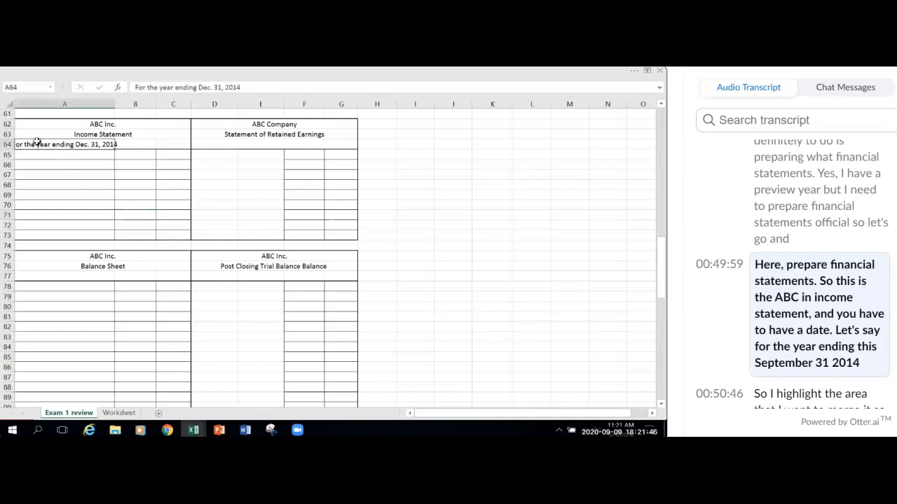
{"action": "left_click", "coordinate": [636, 74]}
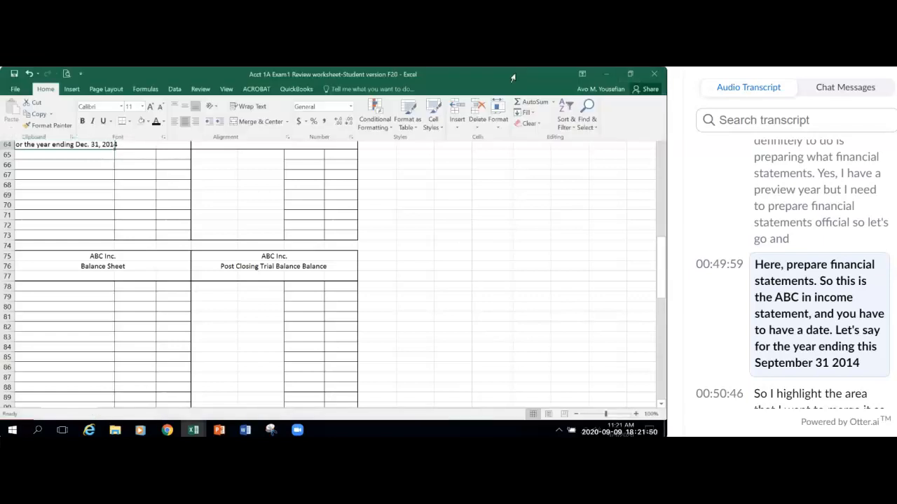
{"action": "left_click", "coordinate": [196, 122]}
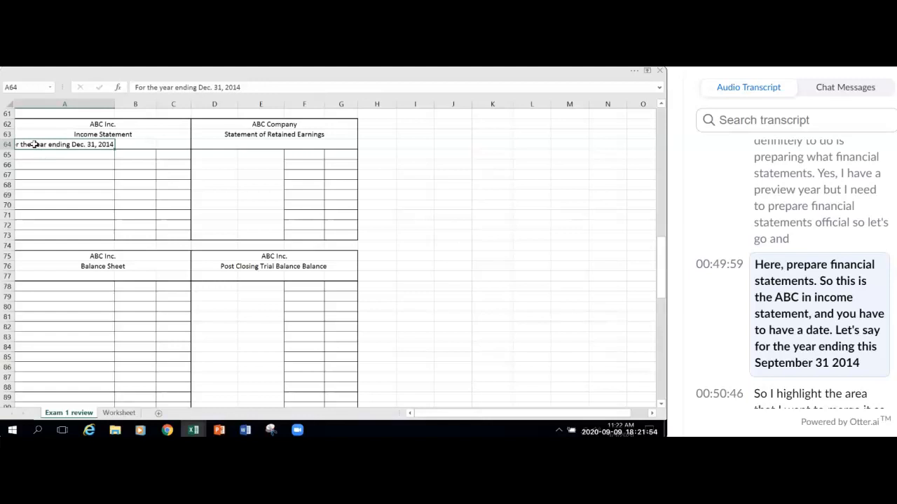
Step: Merge and center the income statement's date line across A64:C64
{"action": "left_click_drag", "start_coordinate": [145, 146], "coordinate": [175, 145]}
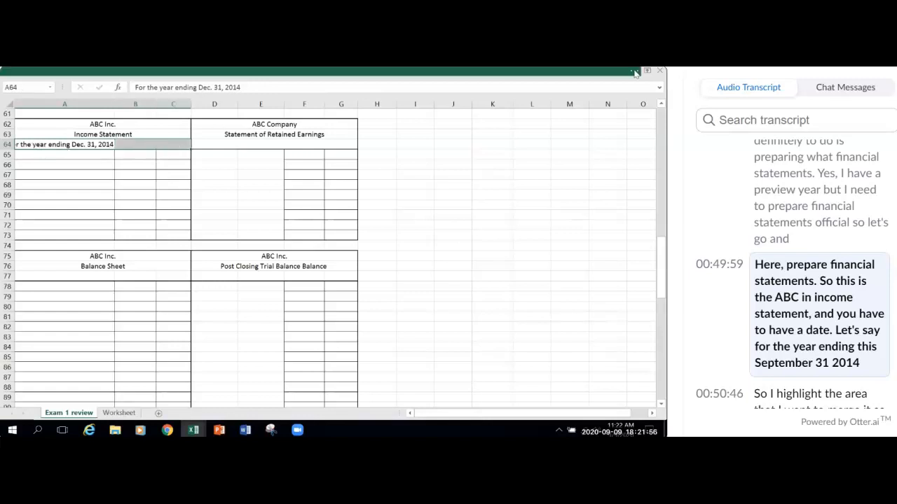
{"action": "left_click", "coordinate": [517, 71]}
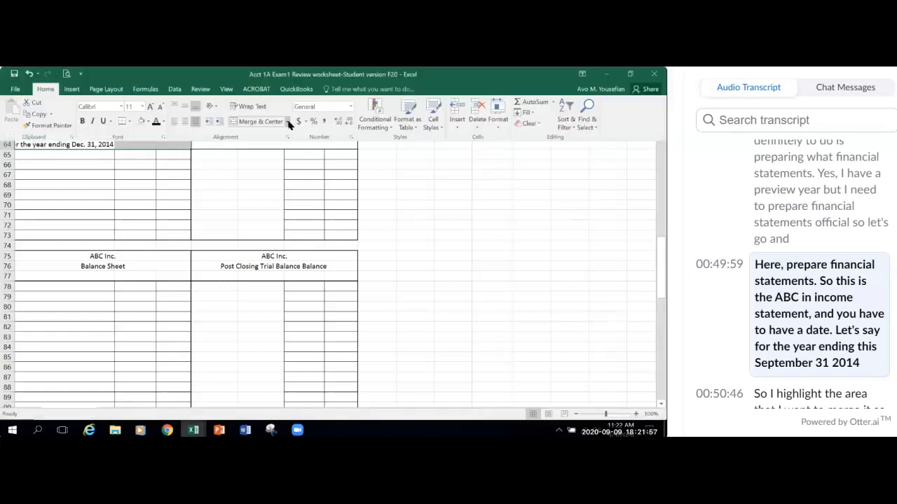
{"action": "left_click", "coordinate": [238, 123]}
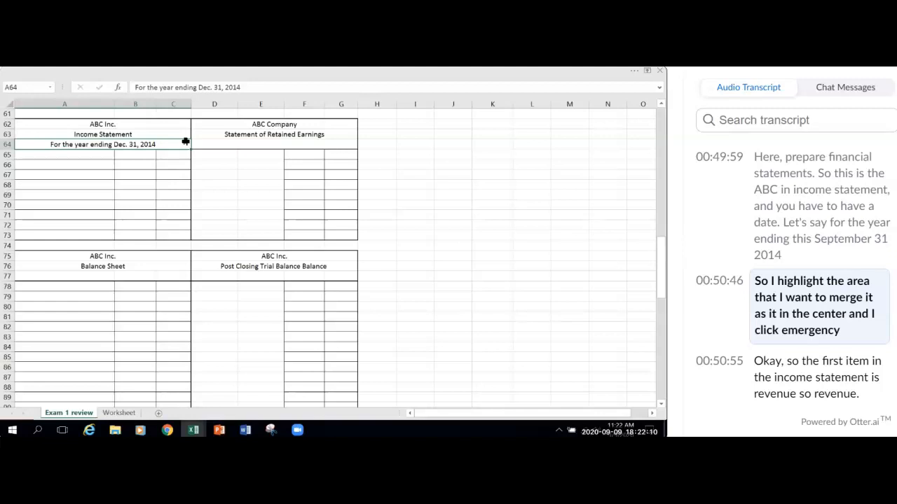
{"action": "left_click", "coordinate": [637, 73]}
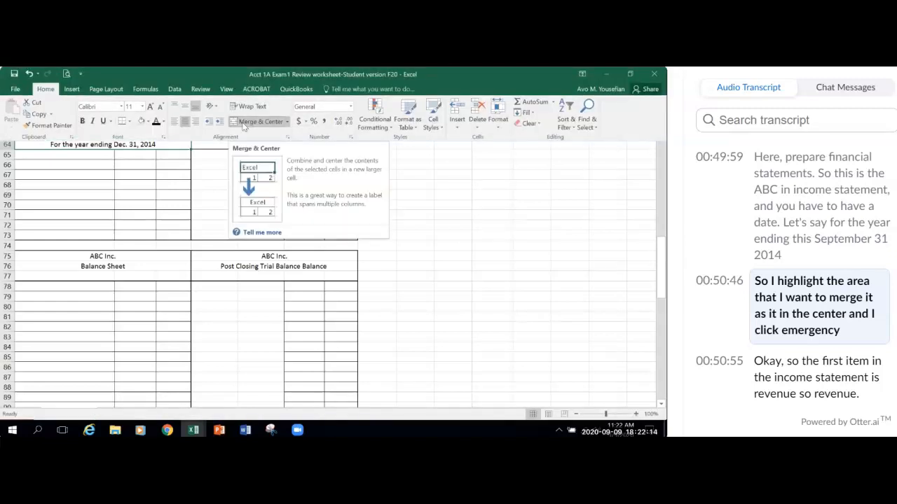
{"action": "left_click", "coordinate": [150, 191]}
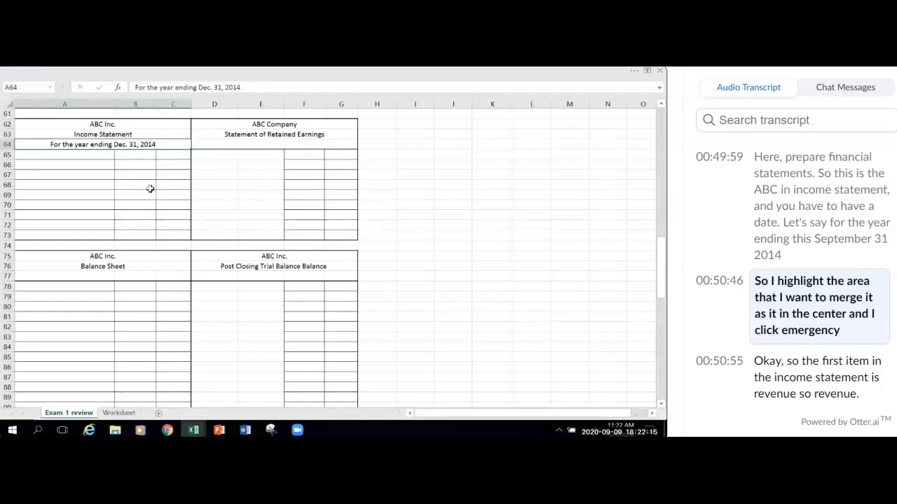
Step: Enter "Revenue" in A65 of the income statement and link C65 to the revenue amount in Worksheet cell I21
{"action": "left_click", "coordinate": [28, 157]}
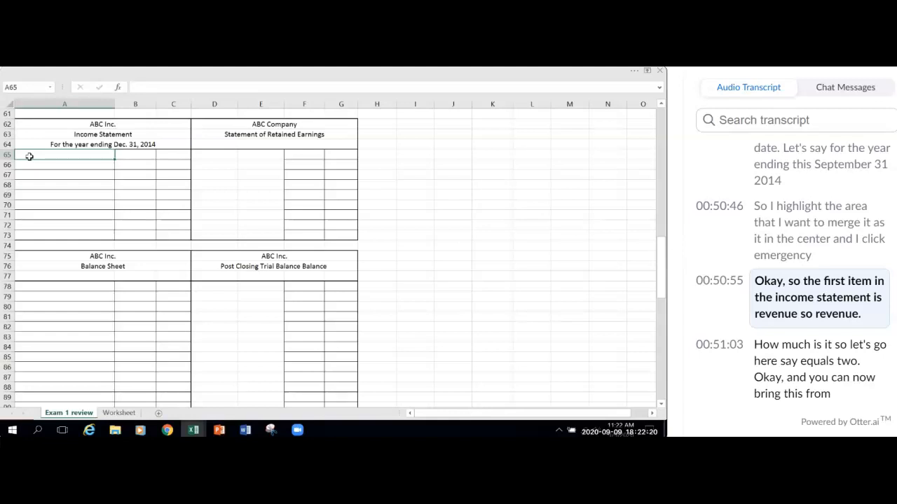
{"action": "type", "text": "Revenue"}
{"action": "left_click", "coordinate": [167, 155]}
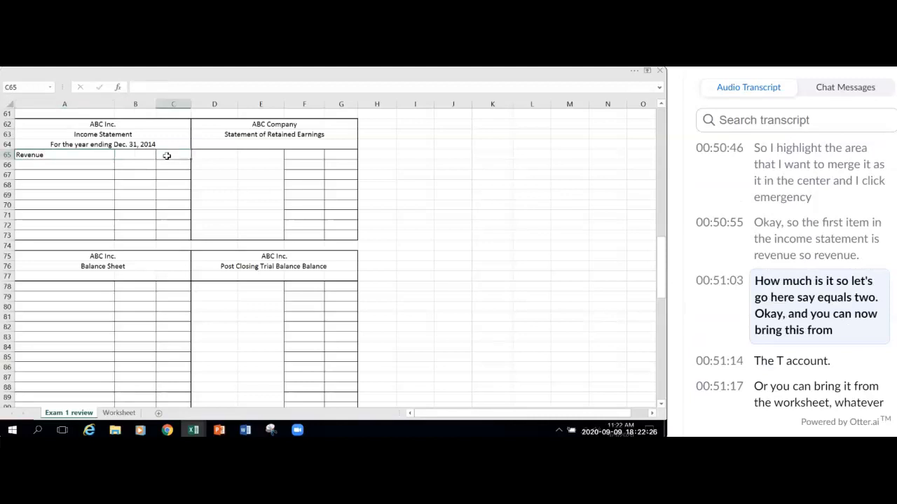
{"action": "type", "text": "="}
{"action": "scroll", "coordinate": [154, 280], "scroll_direction": "down", "scroll_amount": 9}
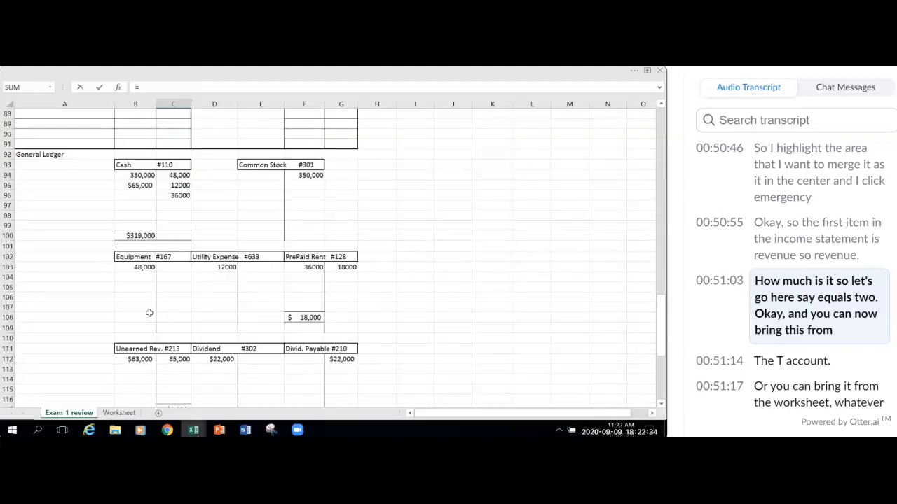
{"action": "scroll", "coordinate": [151, 350], "scroll_direction": "down", "scroll_amount": 2}
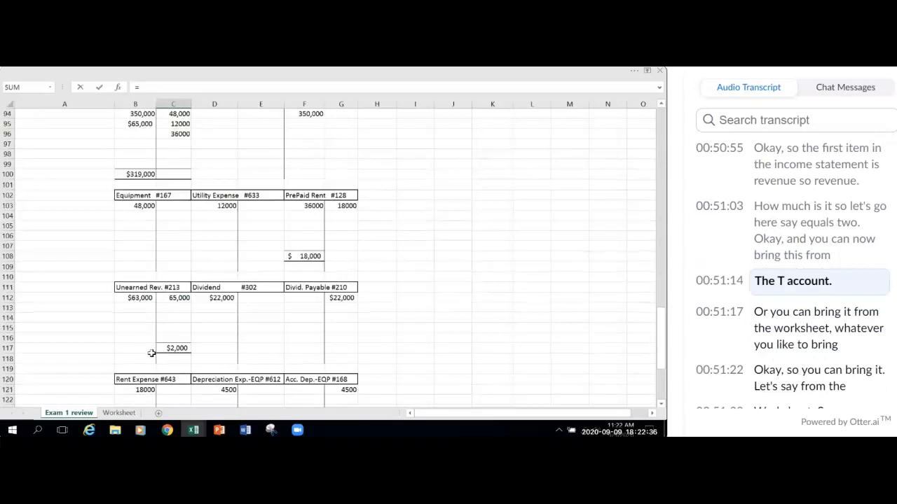
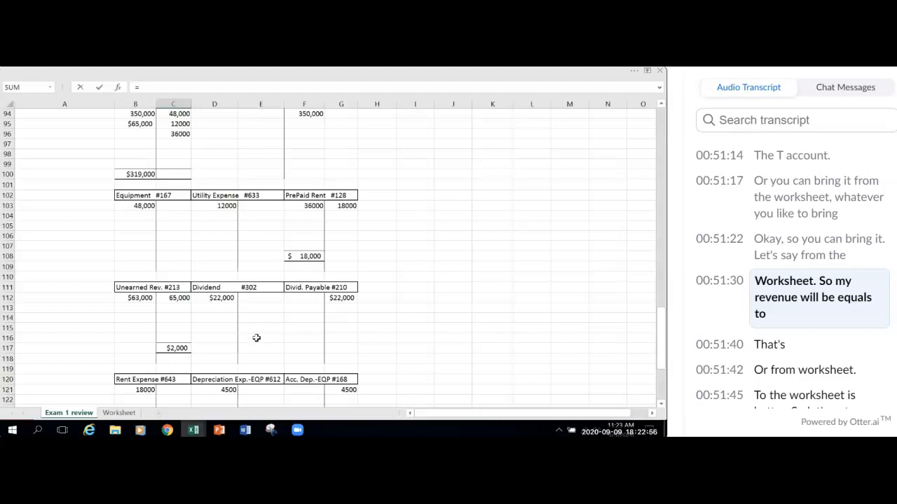
{"action": "scroll", "coordinate": [238, 357], "scroll_direction": "down", "scroll_amount": 4}
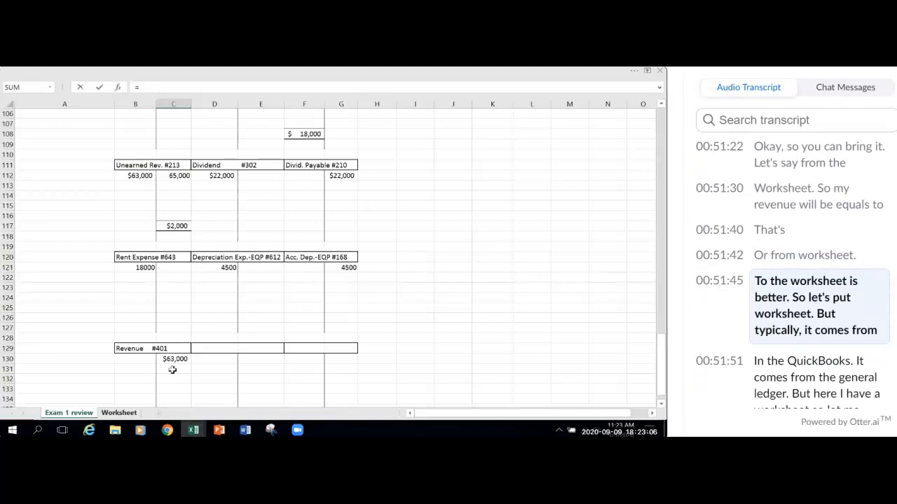
{"action": "key", "text": "ctrl+Page_Down"}
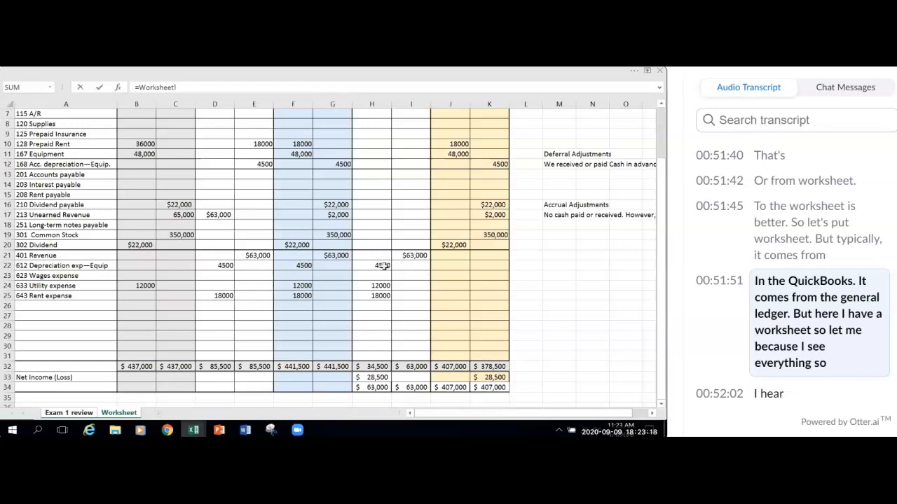
{"action": "left_click", "coordinate": [416, 256]}
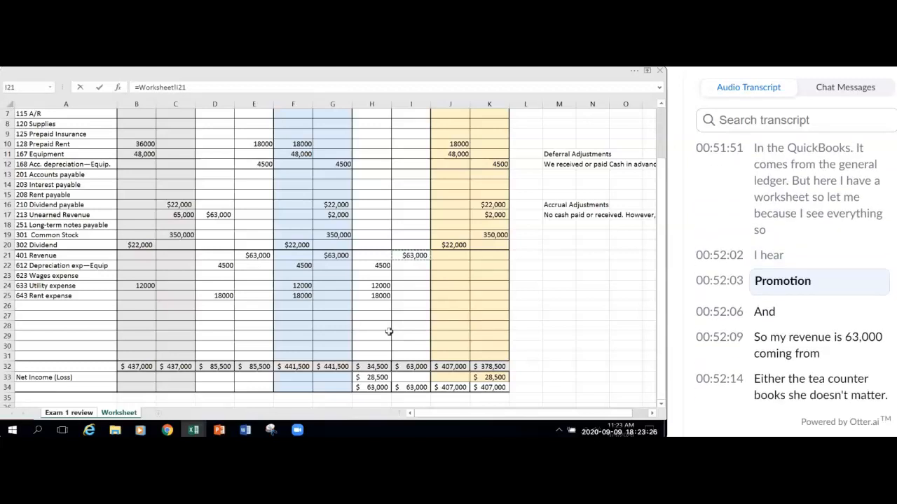
{"action": "key", "text": "ctrl+Page_Up"}
{"action": "scroll", "coordinate": [221, 348], "scroll_direction": "down", "scroll_amount": 3}
{"action": "scroll", "coordinate": [220, 348], "scroll_direction": "up", "scroll_amount": 6}
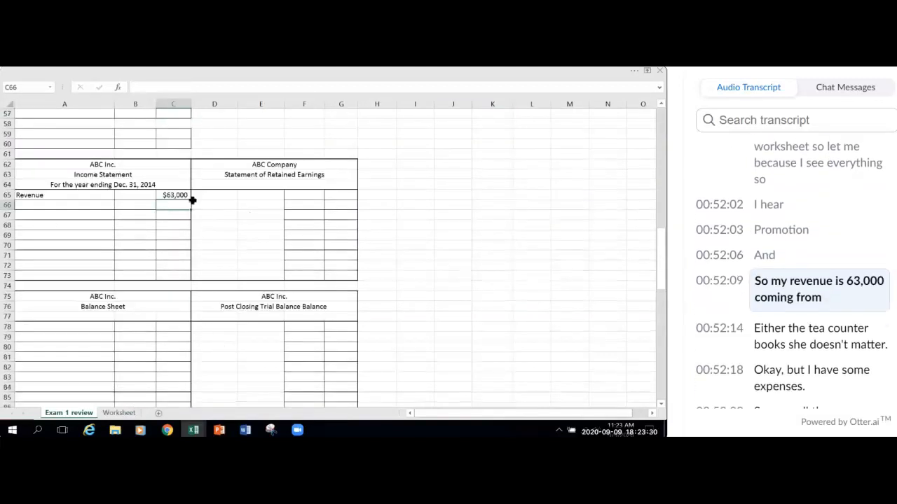
{"action": "left_click", "coordinate": [177, 196]}
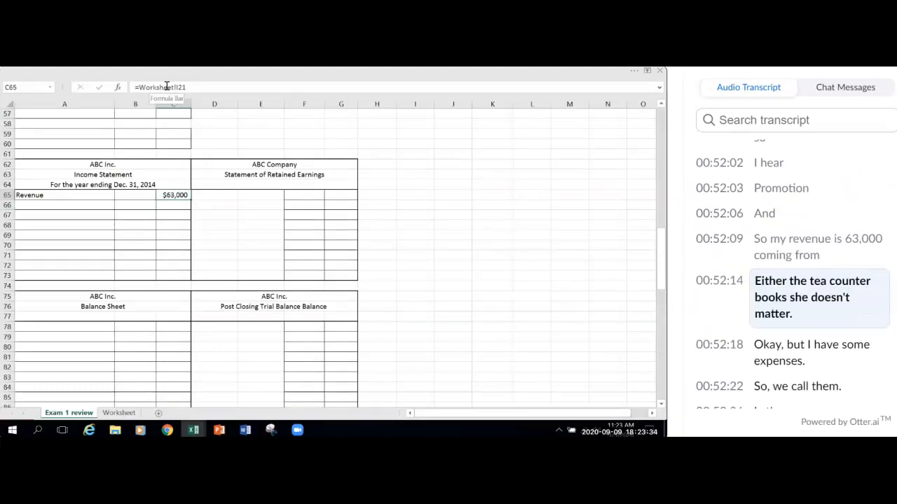
Step: Enter "Depreciation Exp.-EQP" in A66 as the income statement's first expense line
{"action": "left_click", "coordinate": [29, 207]}
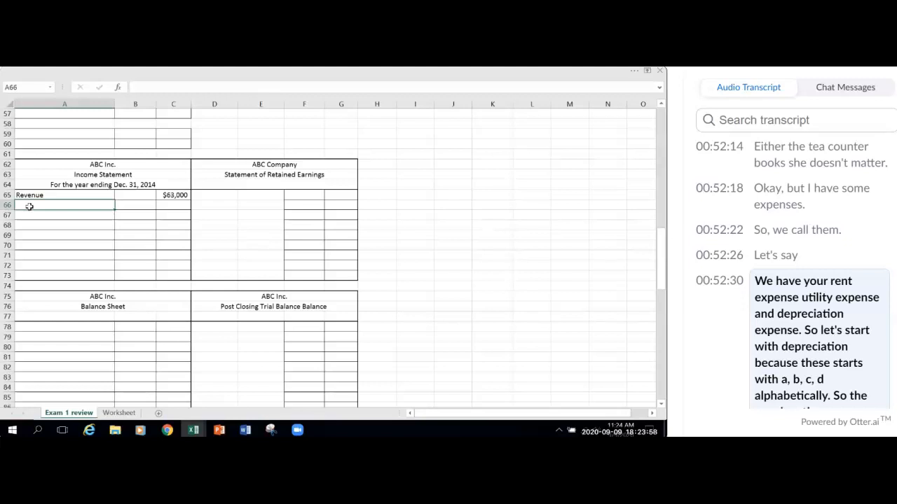
{"action": "type", "text": "Depreciatio"}
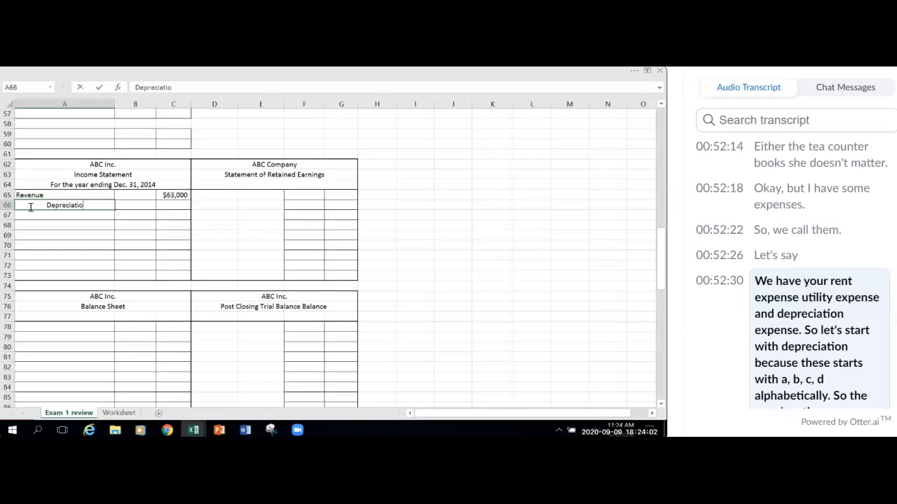
{"action": "type", "text": "nEx"}
{"action": "key", "text": "BackSpace"}
{"action": "key", "text": "BackSpace"}
{"action": "type", "text": "Exp"}
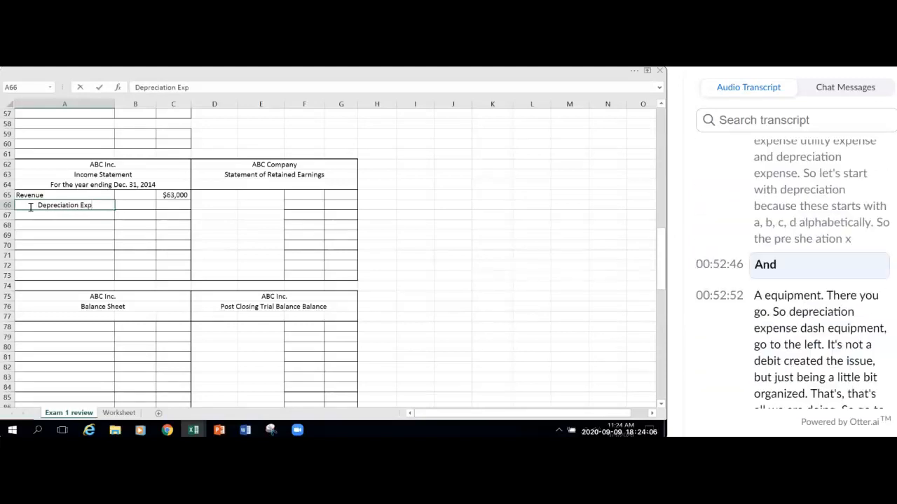
{"action": "type", "text": ".-EQP"}
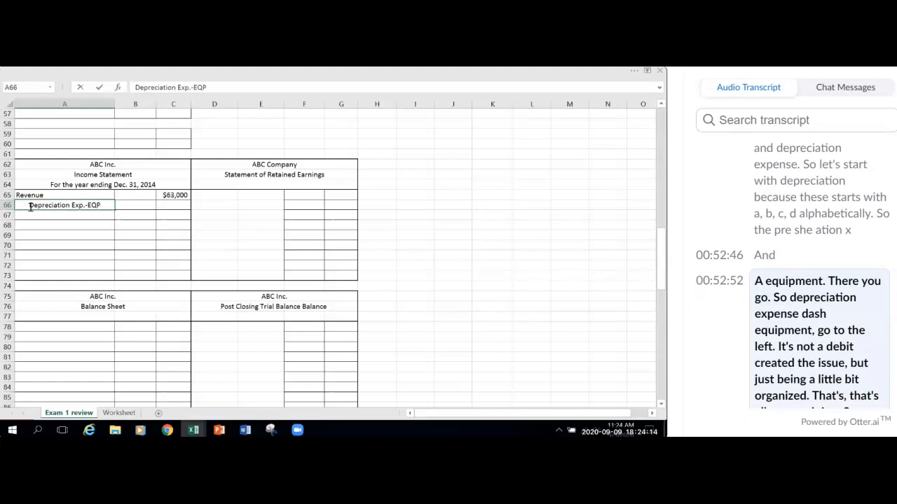
{"action": "left_click", "coordinate": [102, 242]}
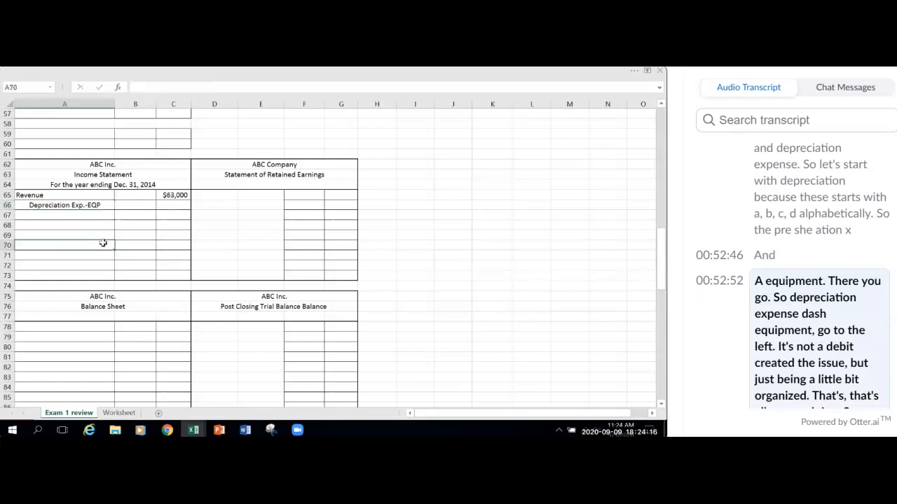
Step: Link B66 to the depreciation expense amount in Worksheet cell H22
{"action": "left_click", "coordinate": [148, 207]}
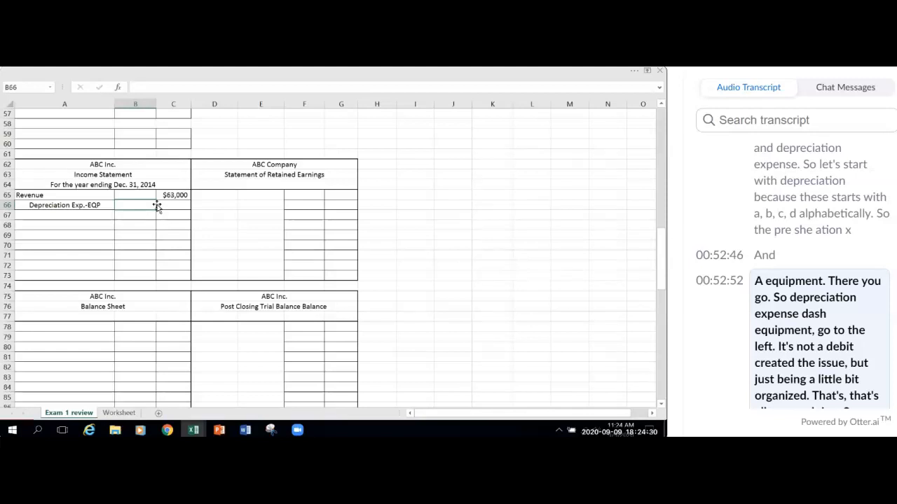
{"action": "type", "text": "="}
{"action": "key", "text": "ctrl+Page_Down"}
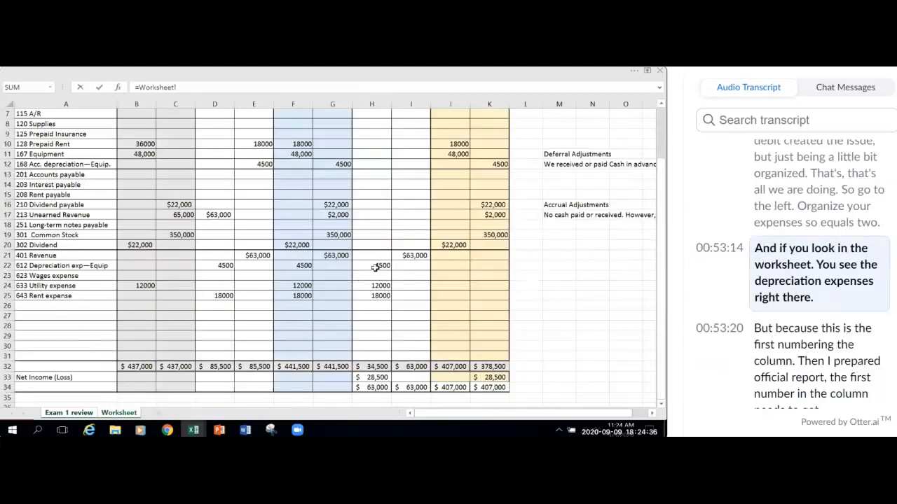
{"action": "left_click", "coordinate": [378, 265]}
{"action": "key", "text": "Return"}
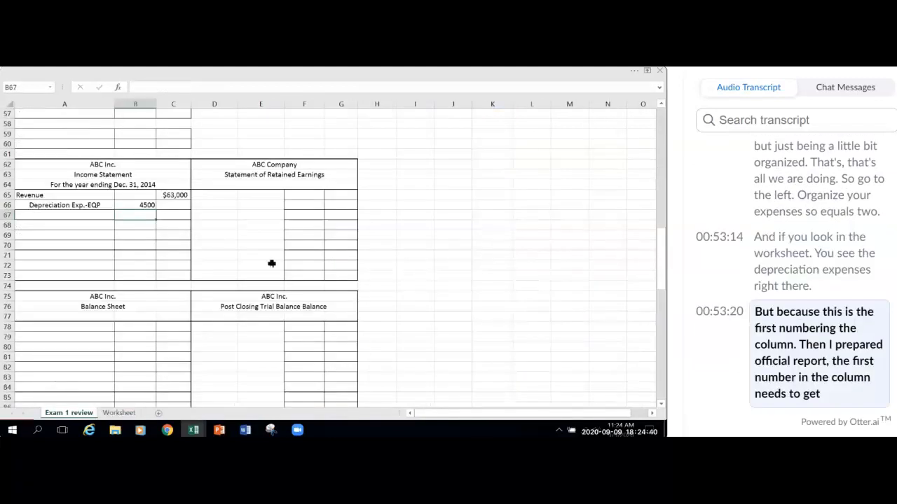
Step: Format the depreciation amount in B66 as Accounting with a dollar sign and no decimal places
{"action": "left_click", "coordinate": [144, 205]}
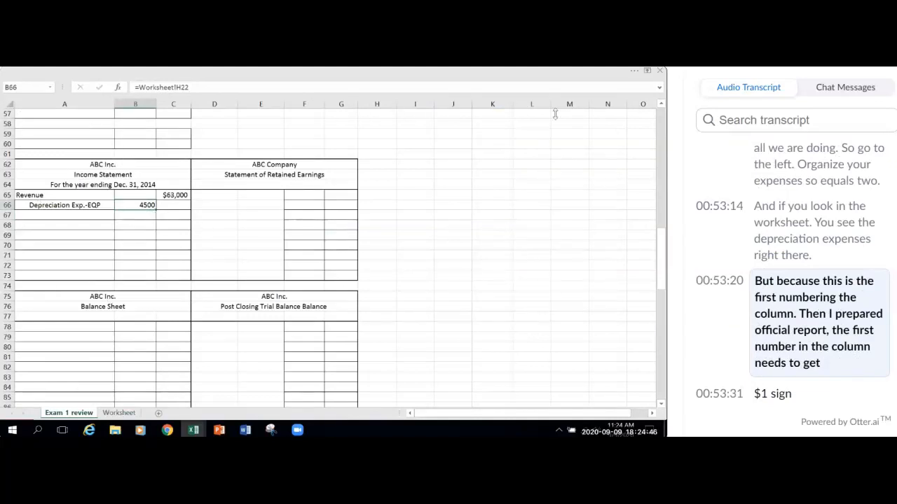
{"action": "left_click", "coordinate": [634, 73]}
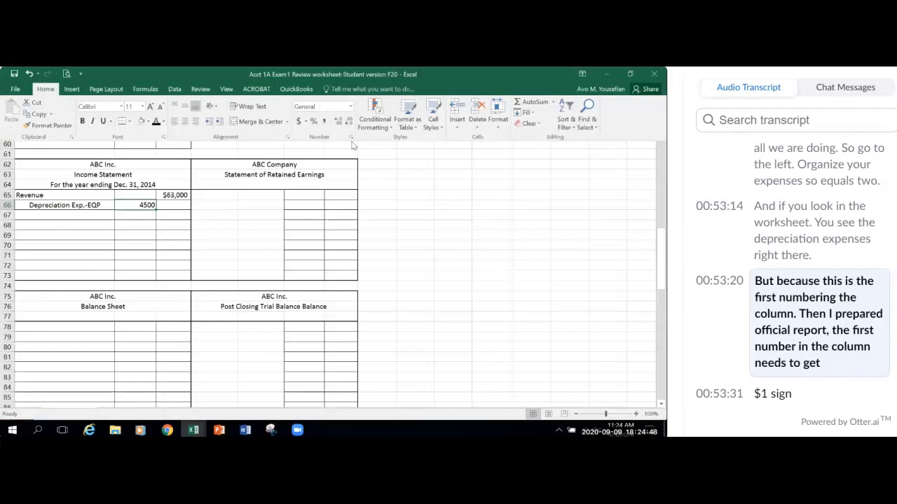
{"action": "left_click", "coordinate": [299, 125]}
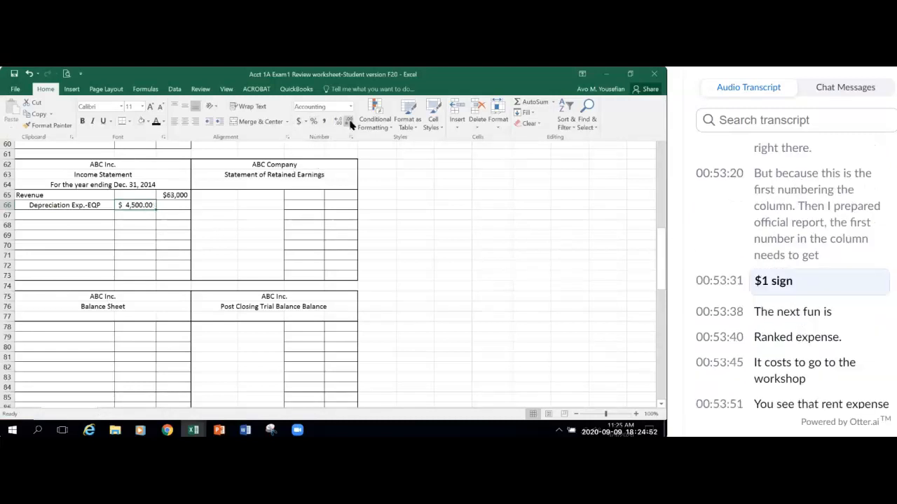
{"action": "left_click", "coordinate": [351, 125]}
{"action": "left_click", "coordinate": [351, 124]}
Step: Enter "Rent Expense" in A67 and link B67 to the rent expense amount in Worksheet cell H25
{"action": "left_click", "coordinate": [53, 216]}
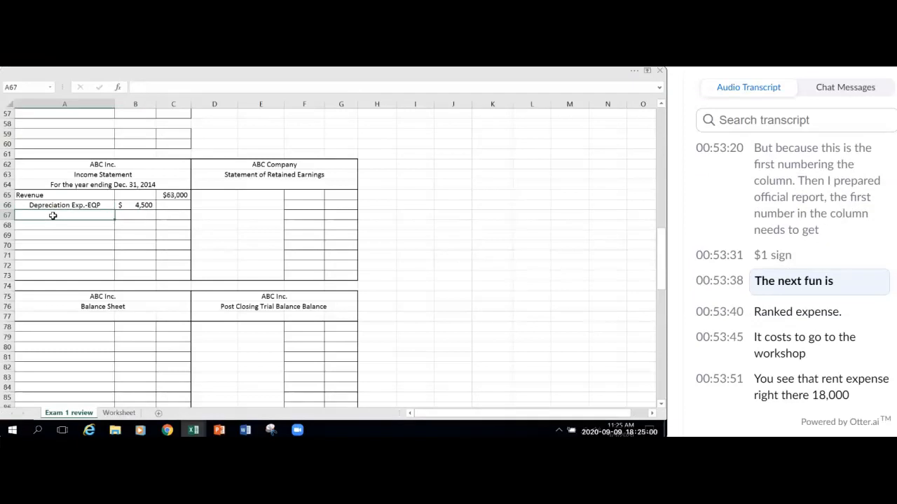
{"action": "type", "text": "Rent Expense"}
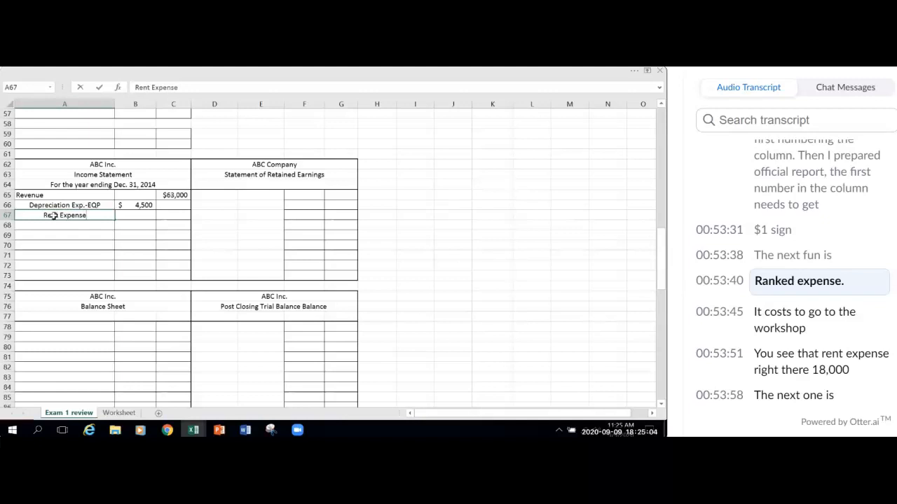
{"action": "key", "text": "Tab"}
{"action": "type", "text": "="}
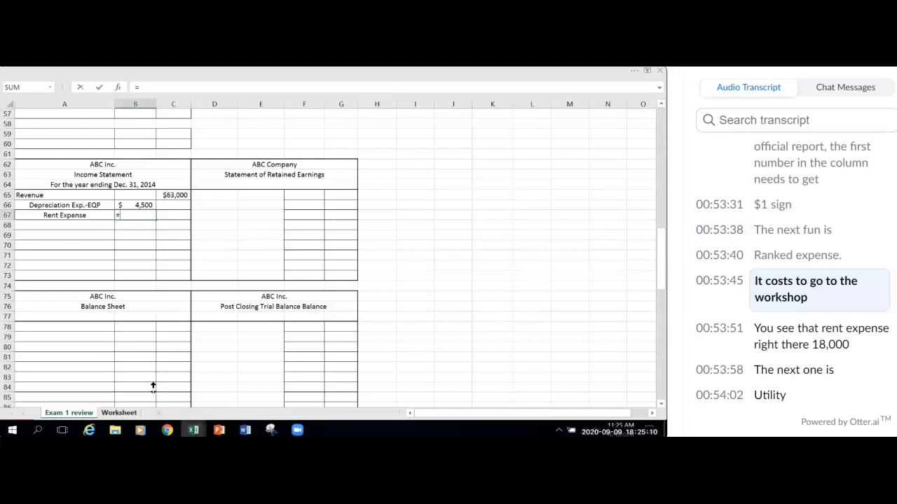
{"action": "left_click", "coordinate": [118, 413]}
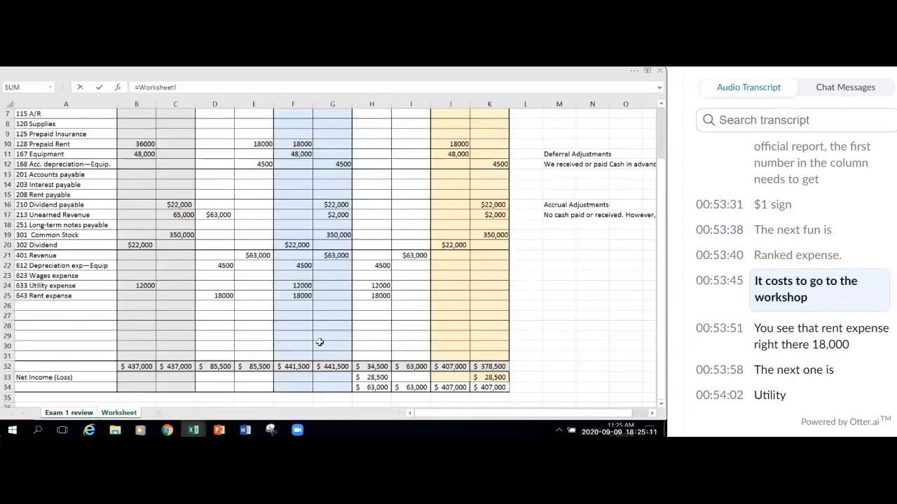
{"action": "left_click", "coordinate": [382, 296]}
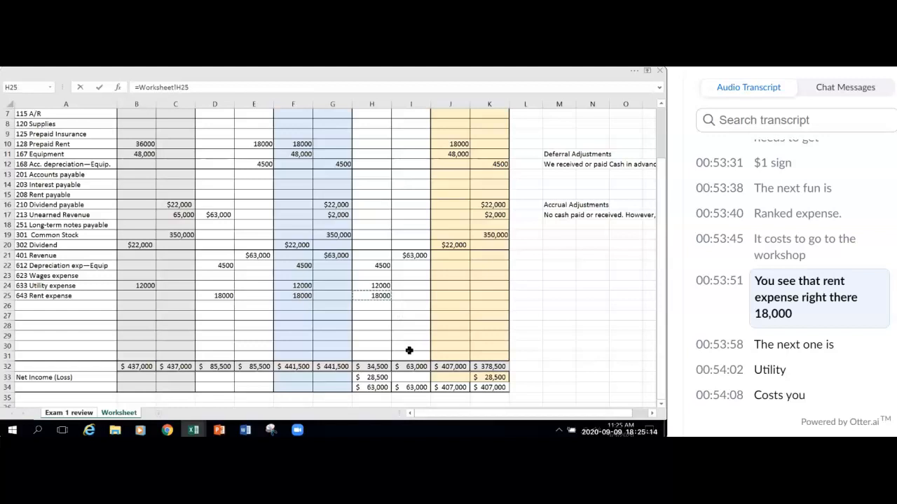
{"action": "key", "text": "Return"}
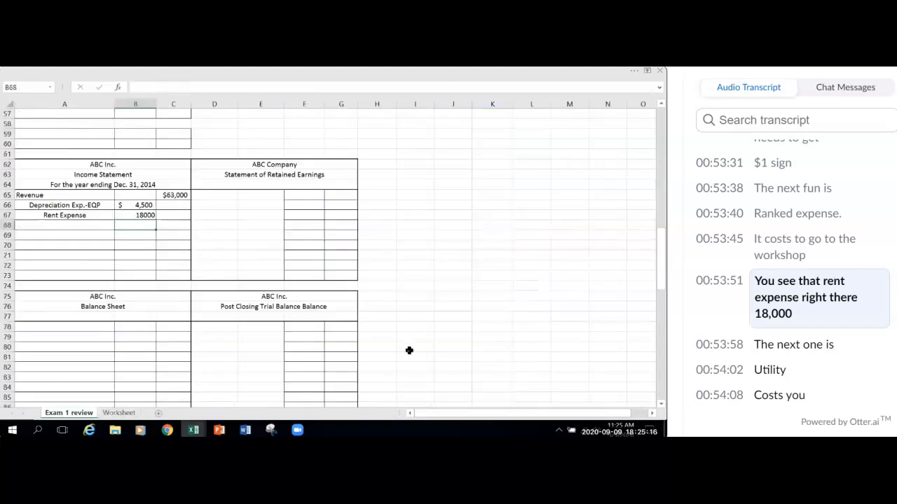
Step: Enter "Utility Expense" in A68 and link B68 to the utility expense amount in Worksheet cell H24
{"action": "left_click", "coordinate": [47, 224]}
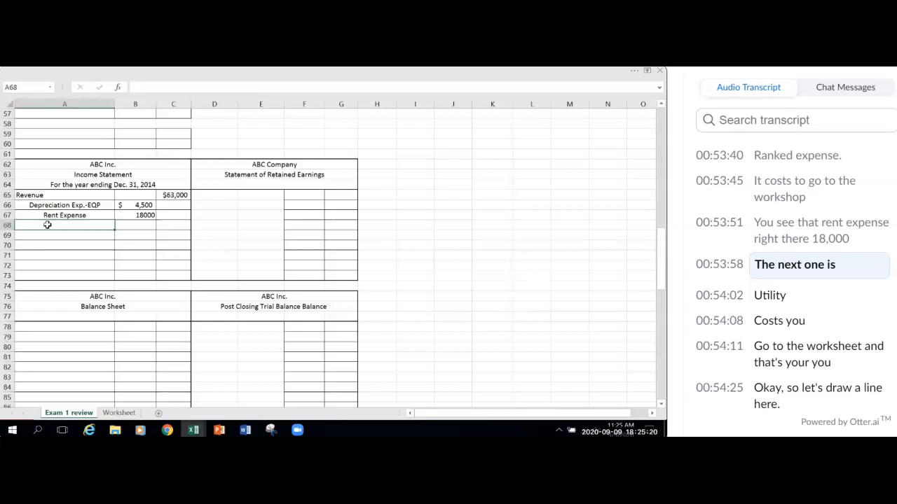
{"action": "type", "text": "Utili"}
{"action": "type", "text": "ty"}
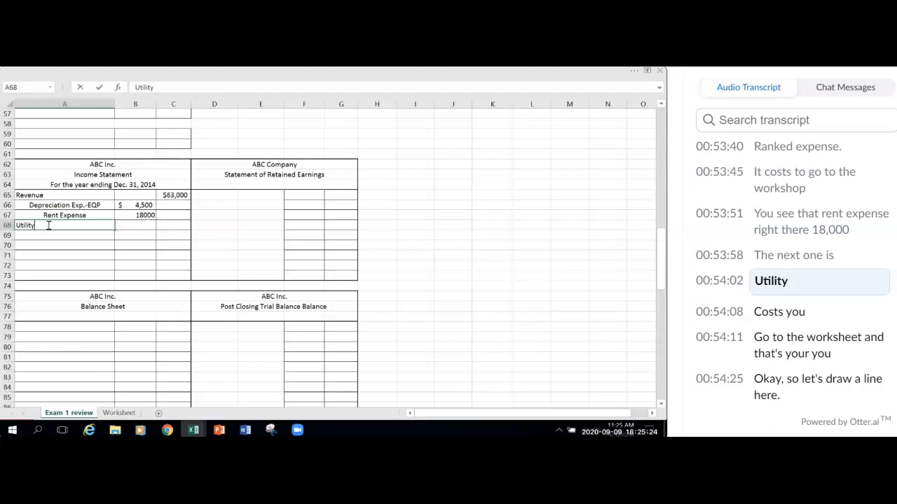
{"action": "type", "text": " Expense"}
{"action": "left_click", "coordinate": [144, 228]}
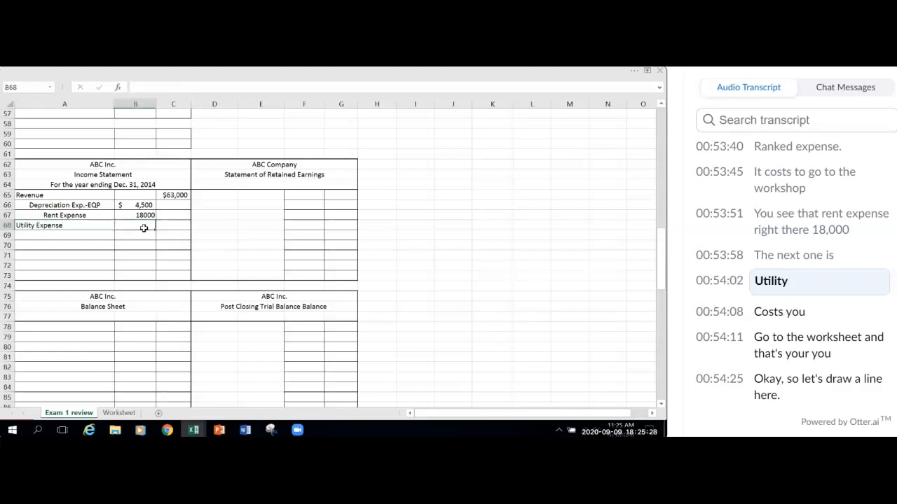
{"action": "type", "text": "="}
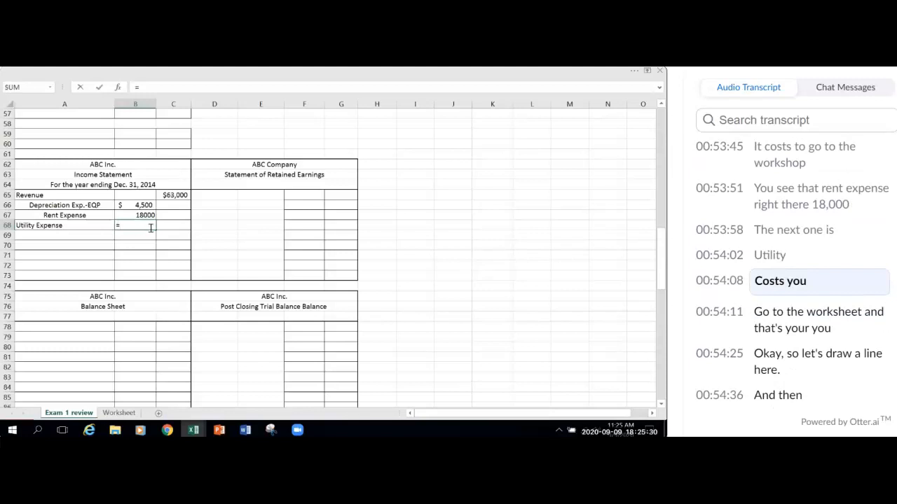
{"action": "left_click", "coordinate": [119, 412]}
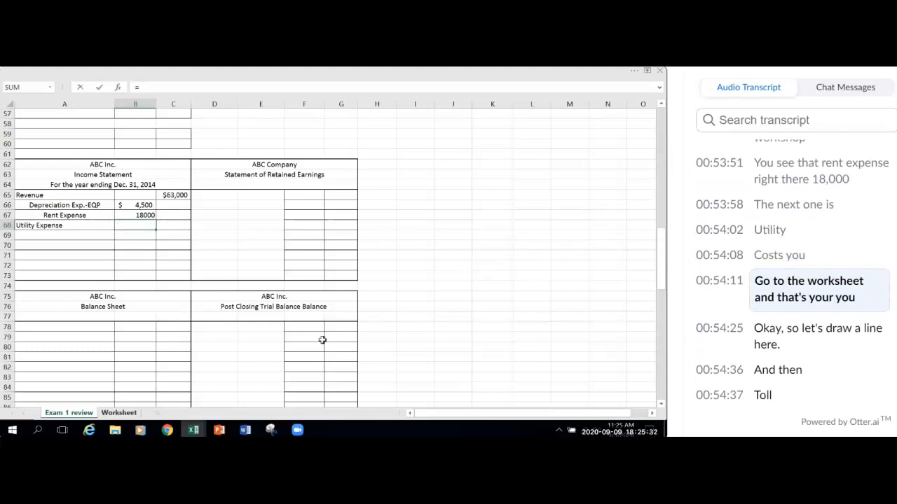
{"action": "left_click", "coordinate": [378, 284]}
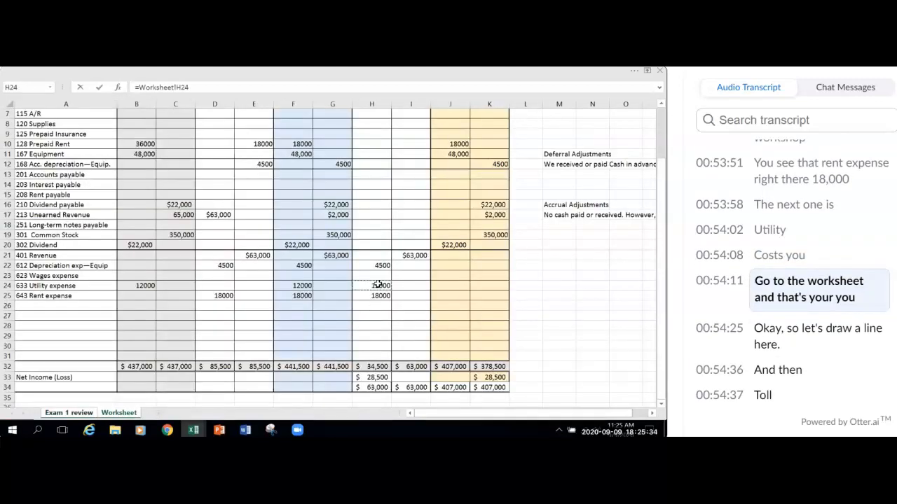
{"action": "key", "text": "Return"}
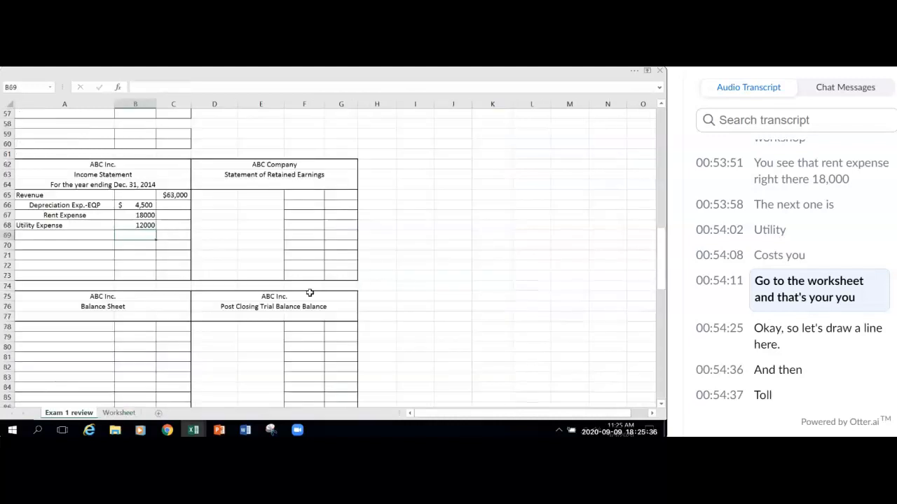
Step: Left-align the three expense labels in A66:A68 of the income statement
{"action": "left_click_drag", "start_coordinate": [37, 207], "coordinate": [36, 225]}
{"action": "left_click", "coordinate": [633, 71]}
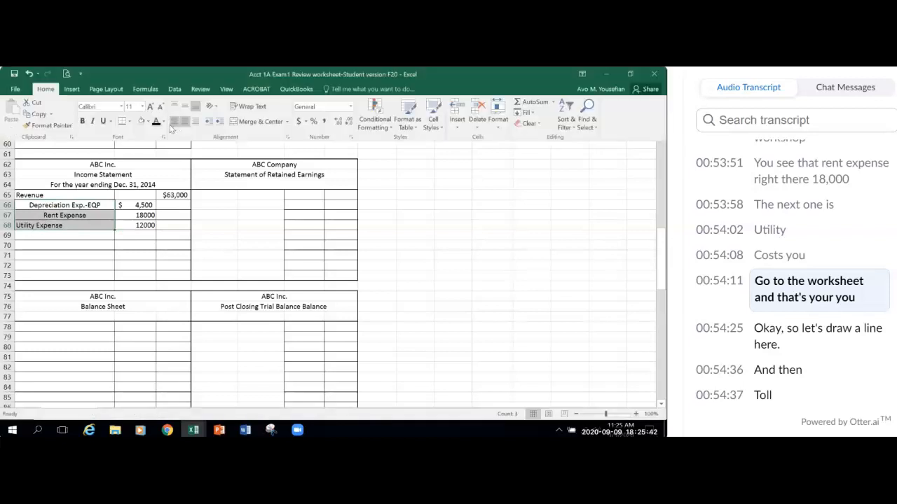
{"action": "left_click", "coordinate": [173, 123]}
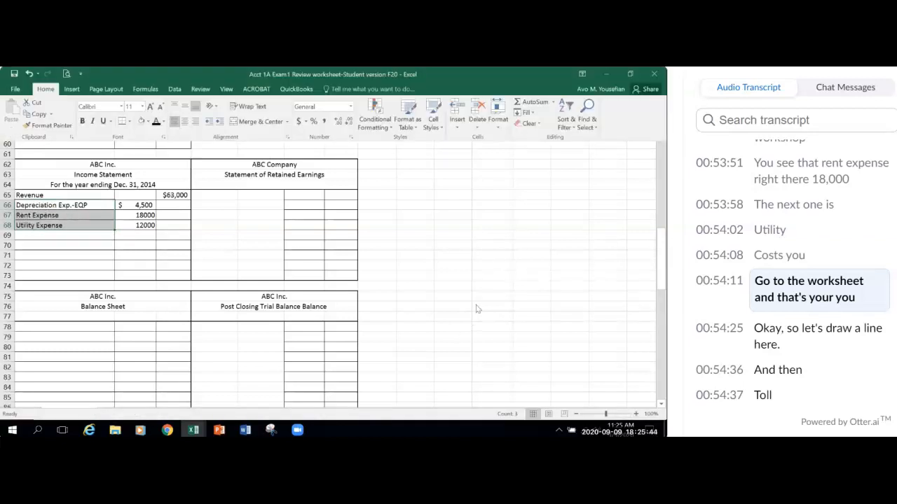
Step: Add a single bottom border beneath the utility expense amount in B68
{"action": "left_click", "coordinate": [135, 225]}
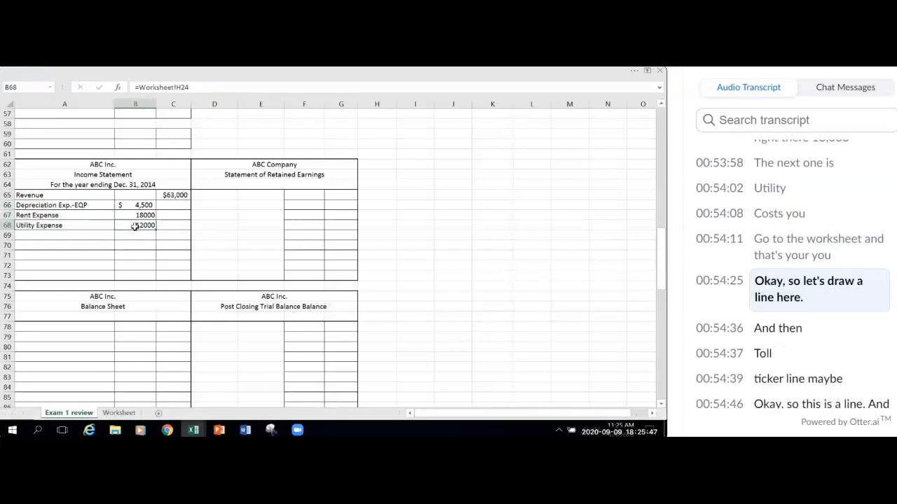
{"action": "left_click", "coordinate": [632, 71]}
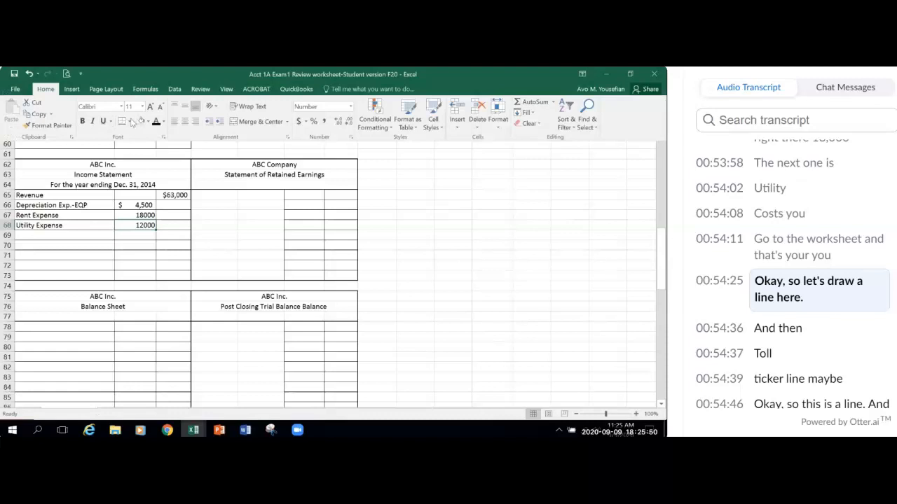
{"action": "left_click", "coordinate": [129, 121]}
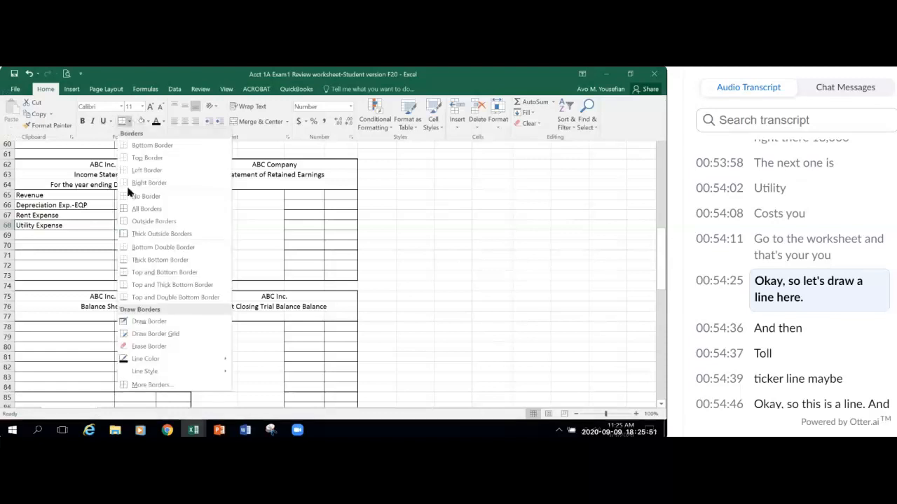
{"action": "left_click", "coordinate": [151, 145]}
{"action": "left_click", "coordinate": [412, 277]}
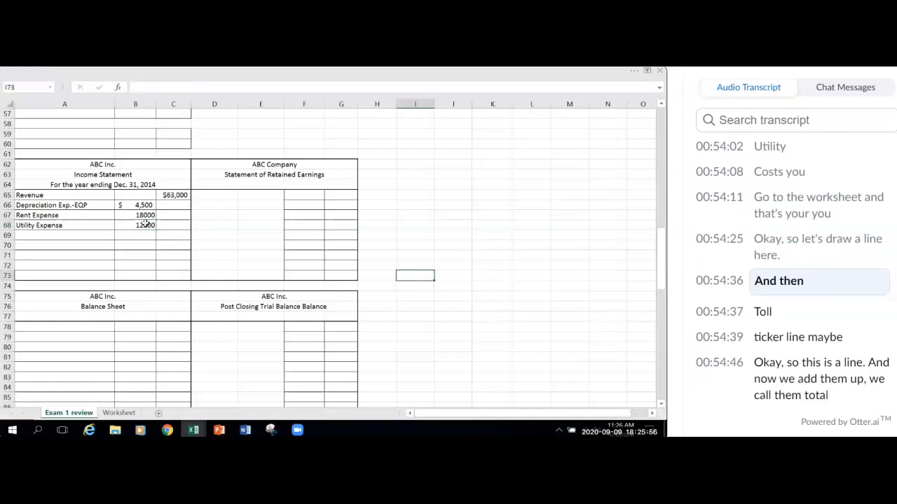
Step: Give the utility expense amount in B68 a thick bottom border
{"action": "left_click", "coordinate": [141, 226]}
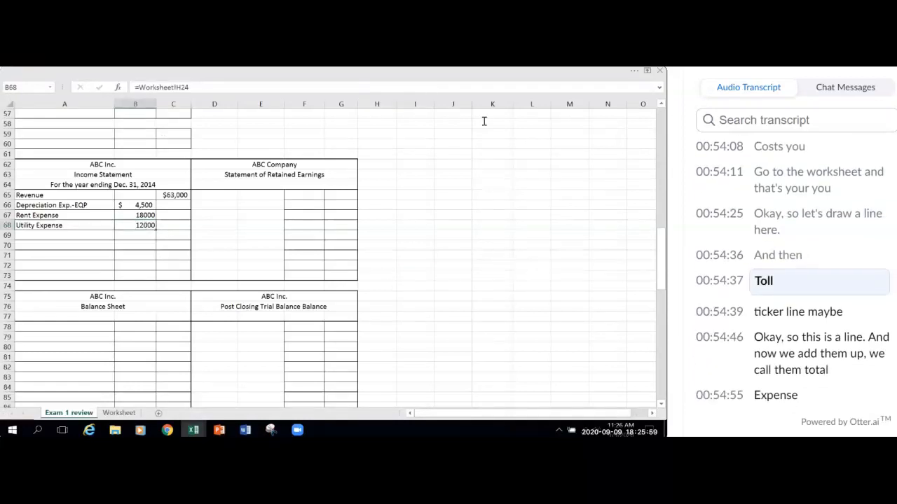
{"action": "left_click", "coordinate": [602, 71]}
{"action": "left_click", "coordinate": [129, 121]}
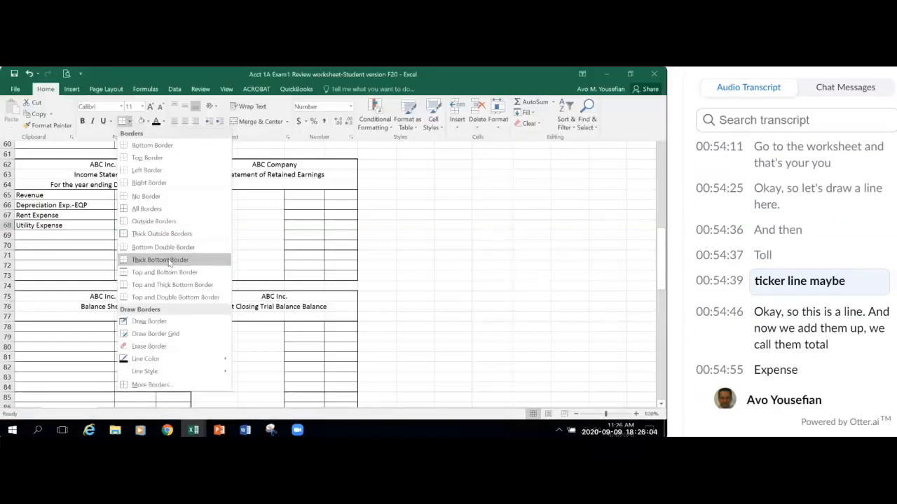
{"action": "left_click", "coordinate": [568, 352]}
{"action": "left_click", "coordinate": [487, 343]}
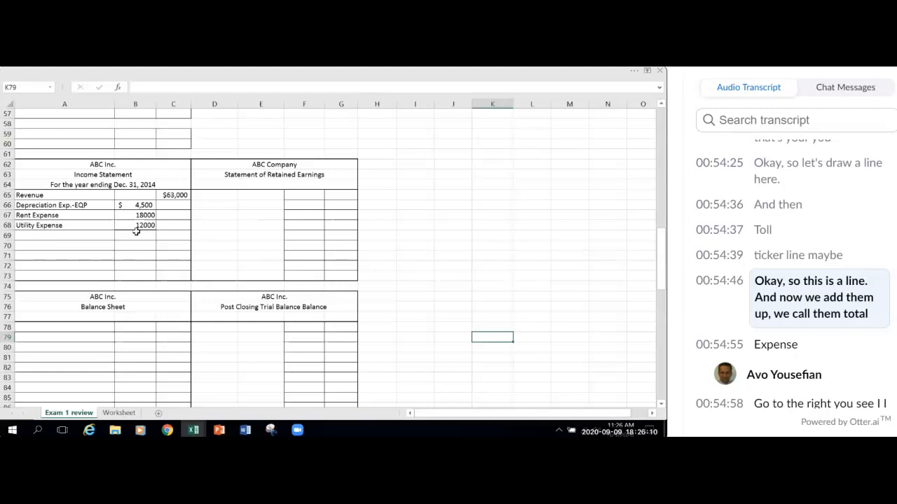
Step: Enter the label "Total Expense" in A69 of the income statement
{"action": "left_click", "coordinate": [47, 233]}
{"action": "type", "text": "Tot"}
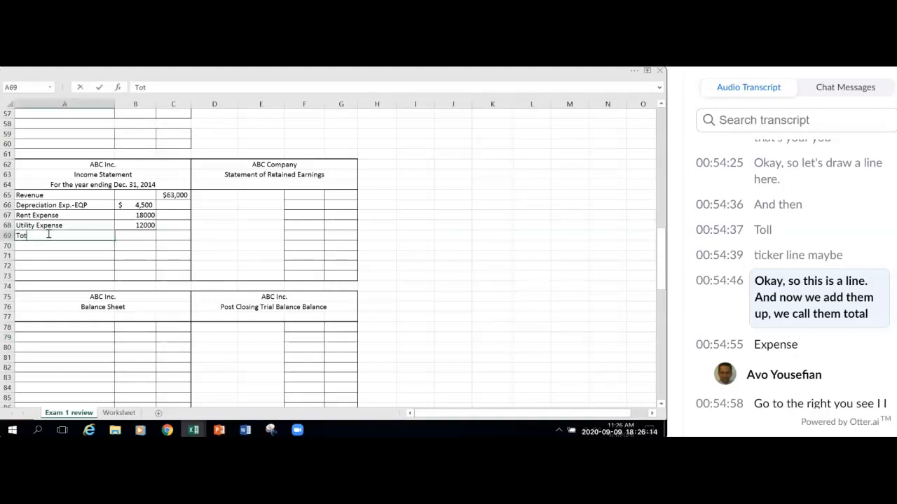
{"action": "type", "text": "al Expense"}
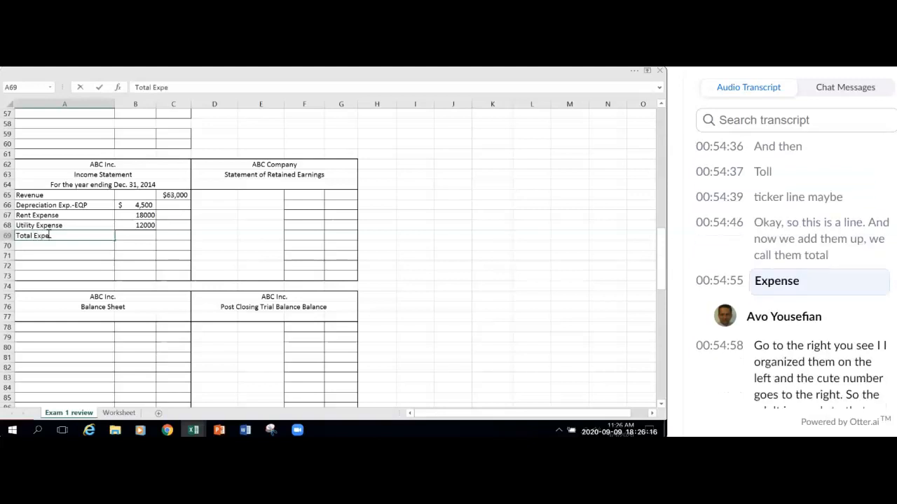
Step: Calculate total expense in C69 with =B66+B67+B68 and check it against the expense total on the Worksheet sheet
{"action": "left_click", "coordinate": [172, 234]}
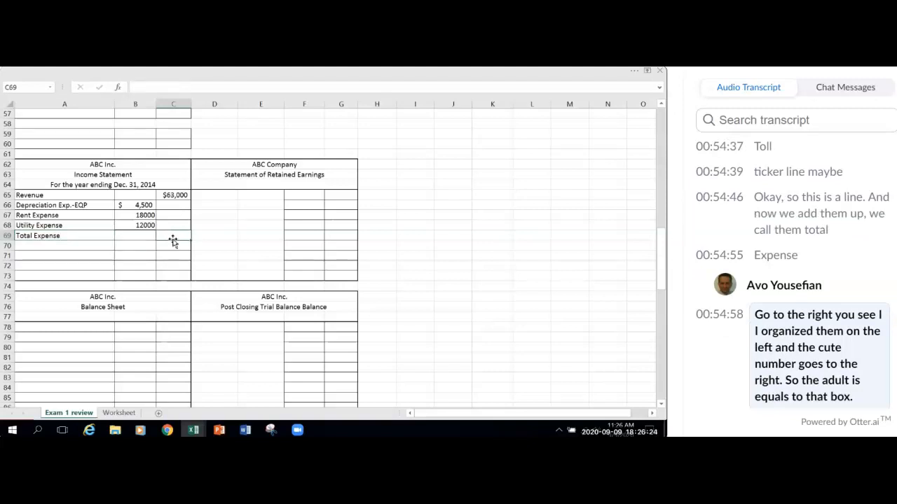
{"action": "type", "text": "="}
{"action": "left_click", "coordinate": [122, 204]}
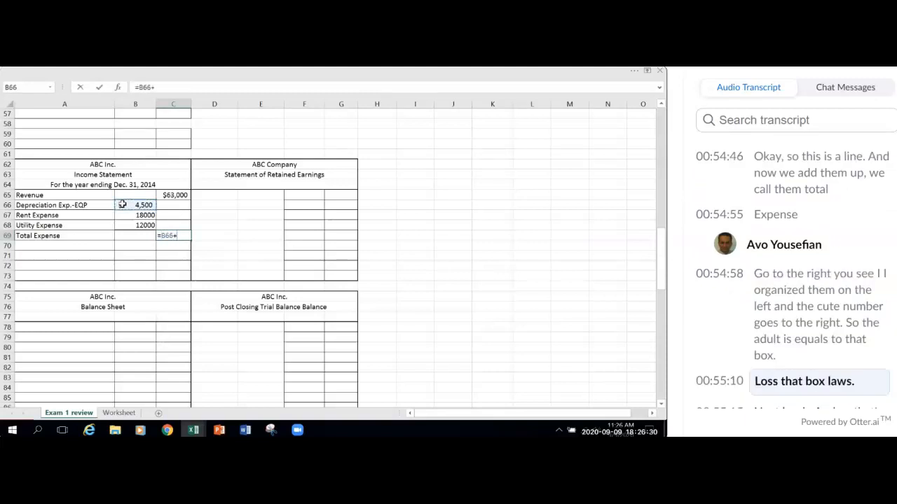
{"action": "type", "text": "+"}
{"action": "left_click", "coordinate": [131, 211]}
{"action": "type", "text": "+"}
{"action": "left_click", "coordinate": [130, 228]}
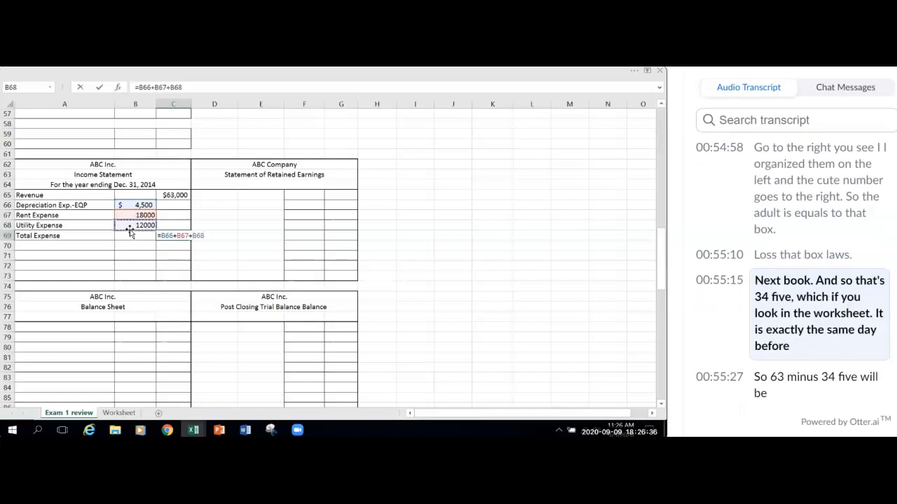
{"action": "key", "text": "Return"}
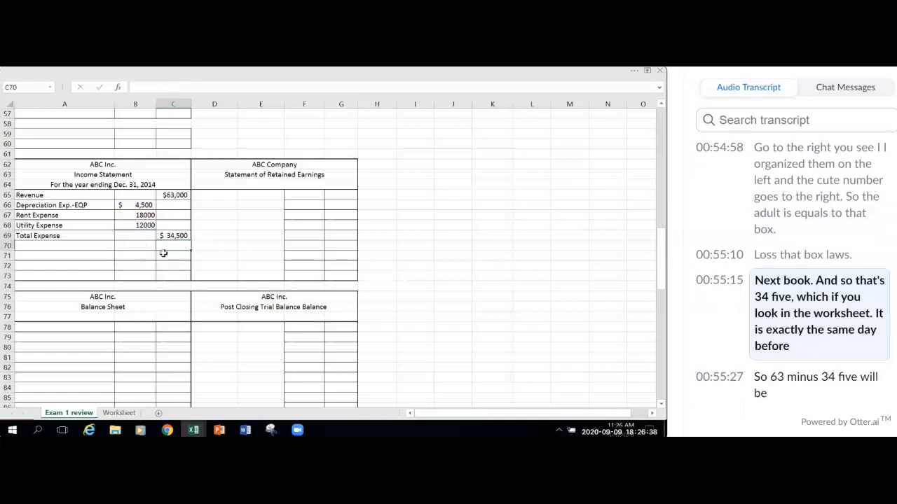
{"action": "left_click", "coordinate": [120, 413]}
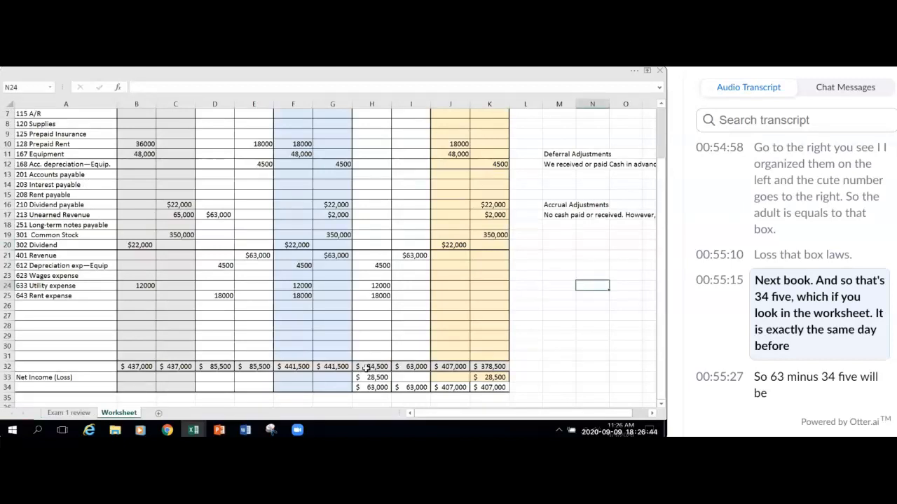
{"action": "left_click", "coordinate": [69, 413]}
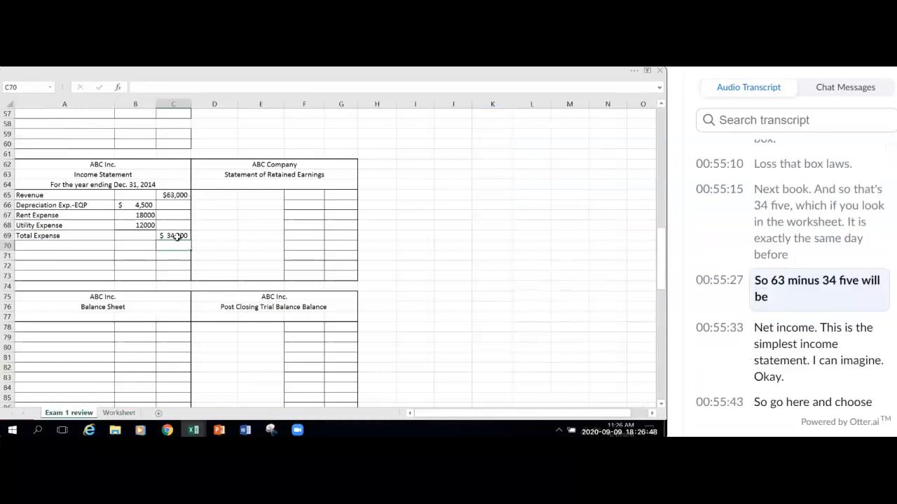
Step: Enter "Net Income" in A70 and give C70 a top and double bottom border
{"action": "left_click", "coordinate": [52, 247]}
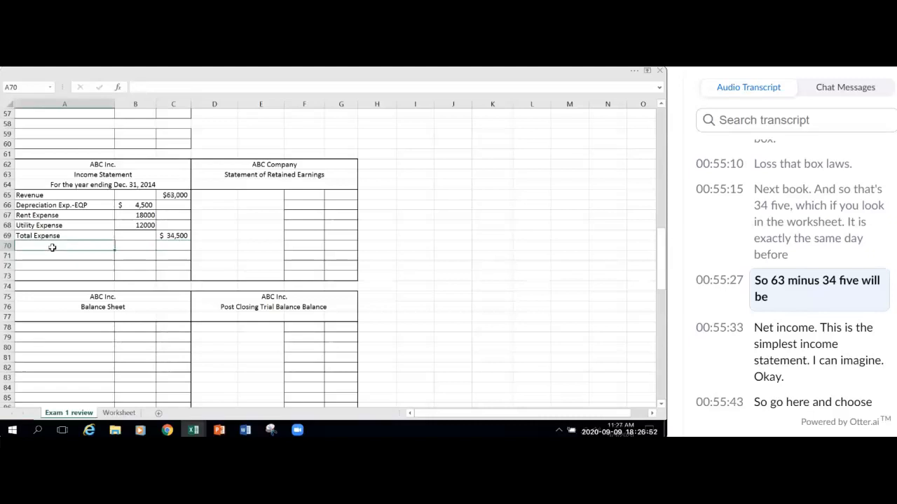
{"action": "type", "text": "Net Income"}
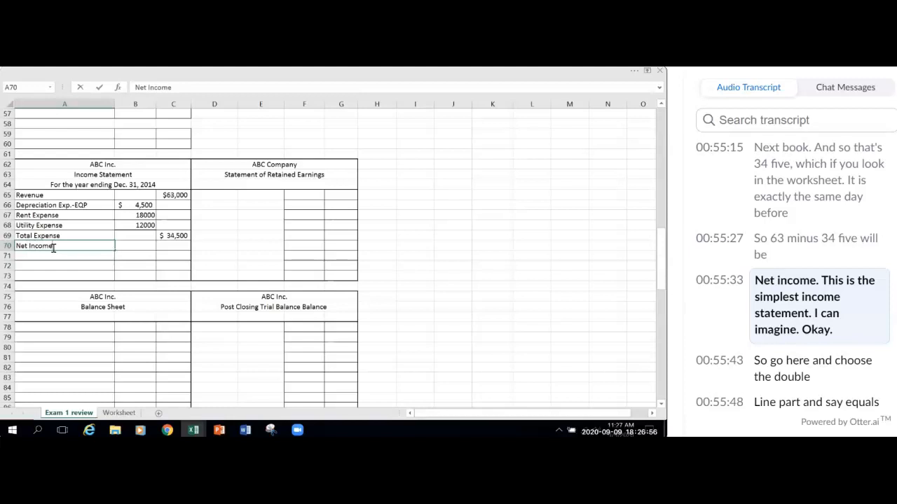
{"action": "left_click", "coordinate": [174, 237]}
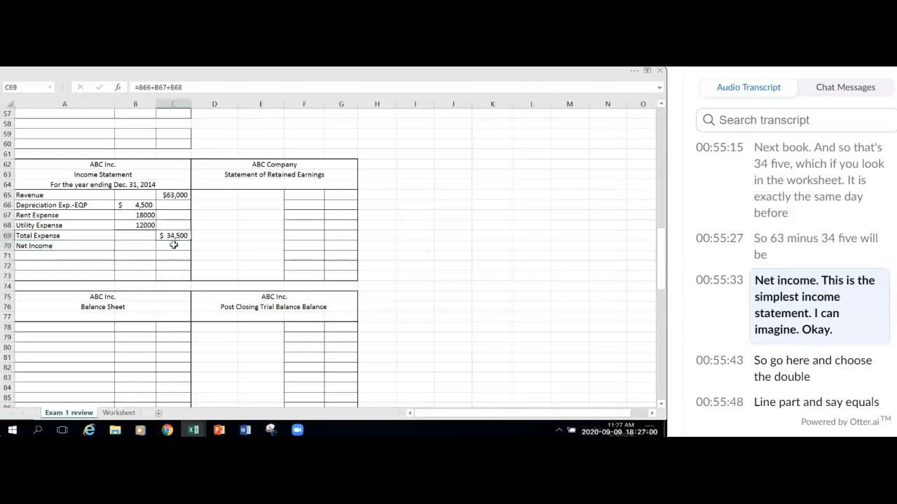
{"action": "left_click", "coordinate": [174, 245]}
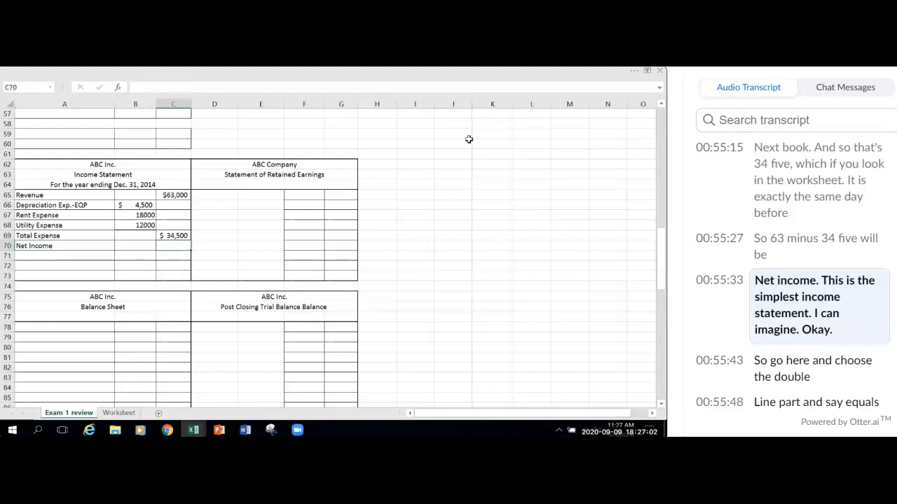
{"action": "left_click", "coordinate": [615, 68]}
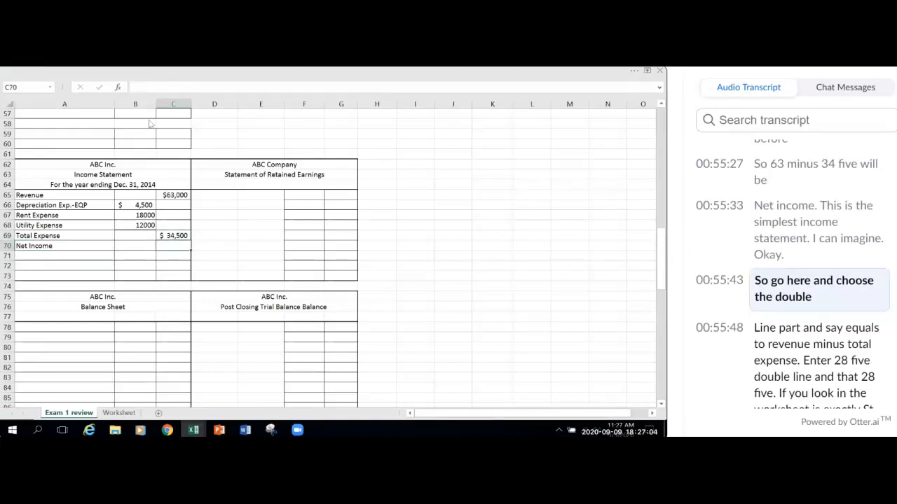
{"action": "left_click", "coordinate": [129, 121]}
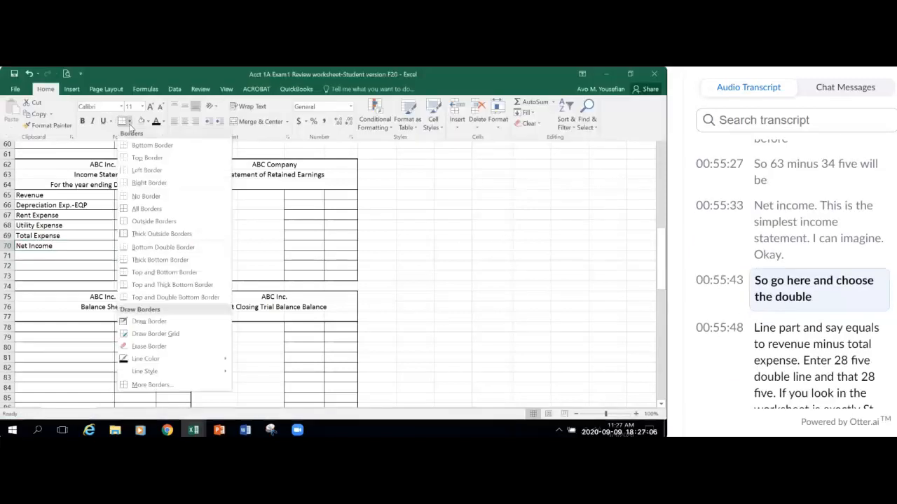
{"action": "left_click", "coordinate": [148, 297]}
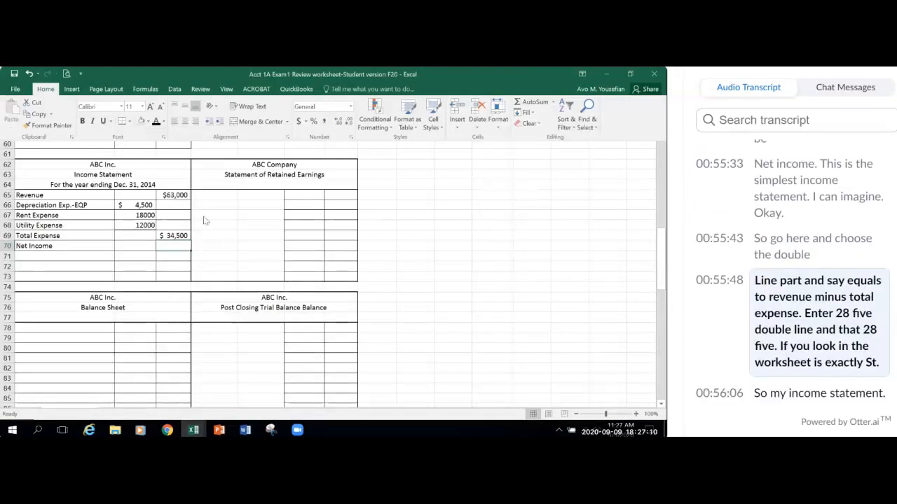
Step: Calculate net income in C70 as revenue C65 minus total expense C69, and check it against the Worksheet sheet's net income
{"action": "type", "text": "="}
{"action": "left_click", "coordinate": [174, 196]}
{"action": "type", "text": "-"}
{"action": "left_click", "coordinate": [171, 234]}
{"action": "key", "text": "Return"}
{"action": "left_click", "coordinate": [177, 280]}
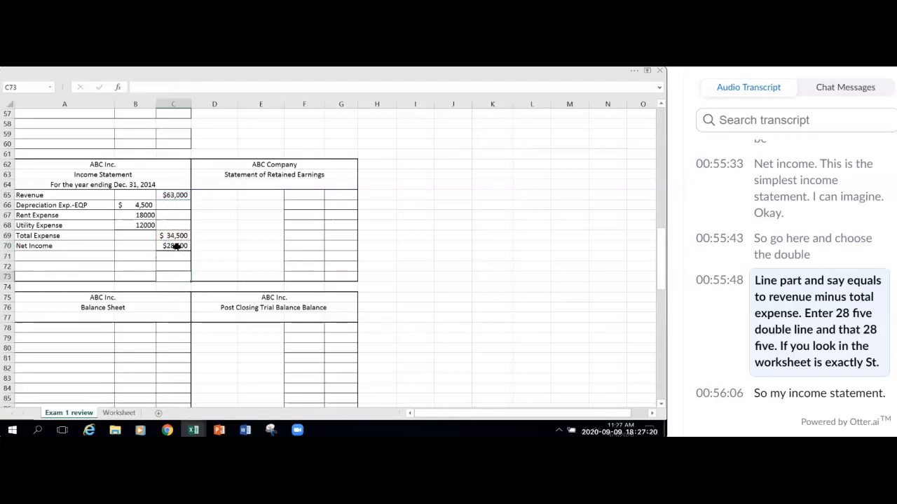
{"action": "left_click", "coordinate": [118, 413]}
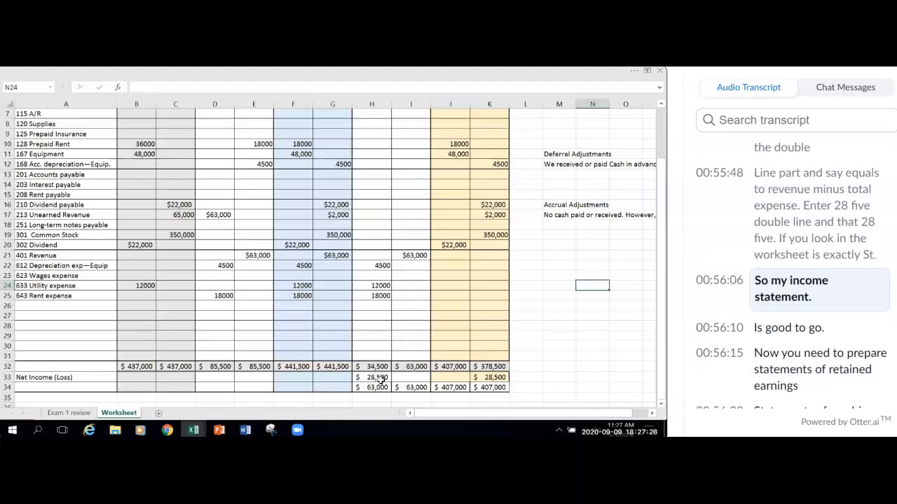
{"action": "key", "text": "ctrl+Page_Up"}
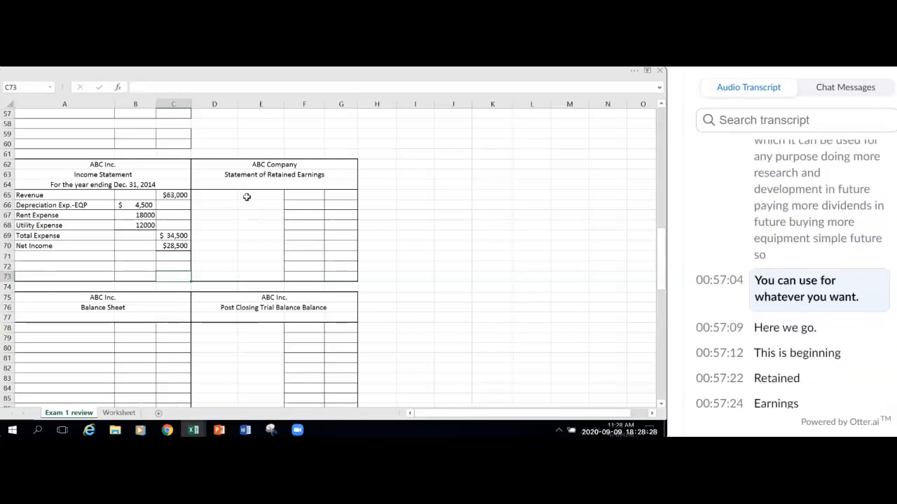
Step: Enter "Beginning Retained Earnings" in D65 of the Statement of Retained Earnings
{"action": "left_click", "coordinate": [224, 197]}
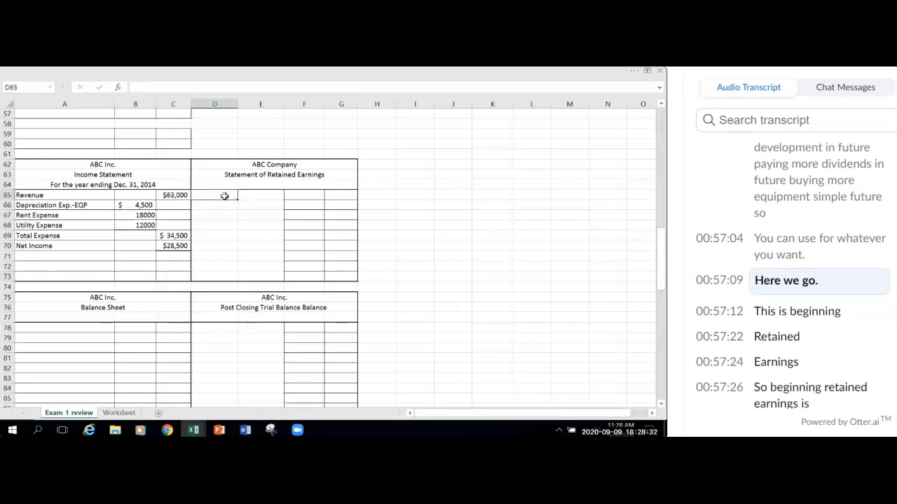
{"action": "type", "text": "Beining"}
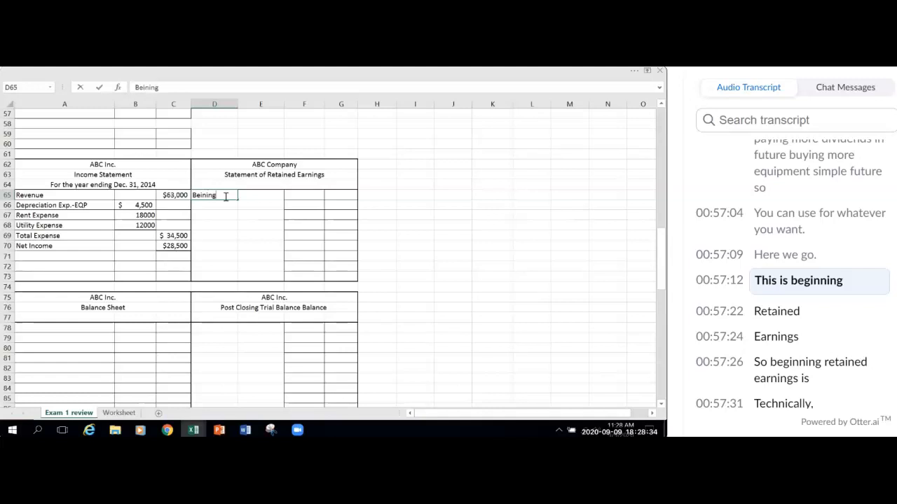
{"action": "key", "text": "BackSpace"}
{"action": "key", "text": "BackSpace"}
{"action": "key", "text": "BackSpace"}
{"action": "key", "text": "BackSpace"}
{"action": "type", "text": "ginning Retained"}
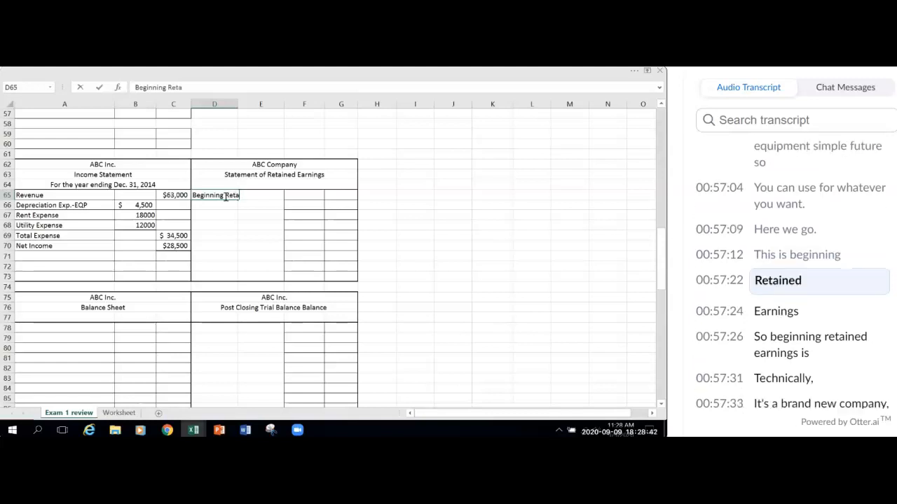
{"action": "type", "text": "Earnings"}
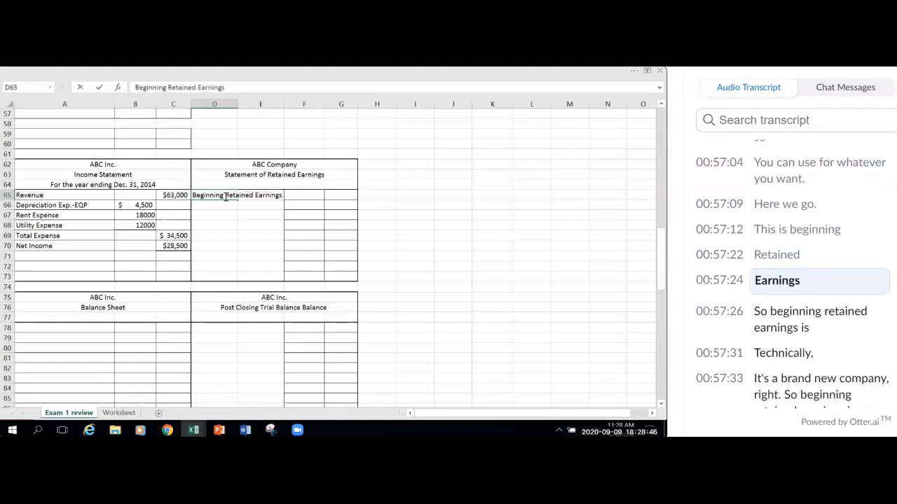
Step: Enter 0 in G65 as the beginning retained earnings amount
{"action": "left_click", "coordinate": [339, 196]}
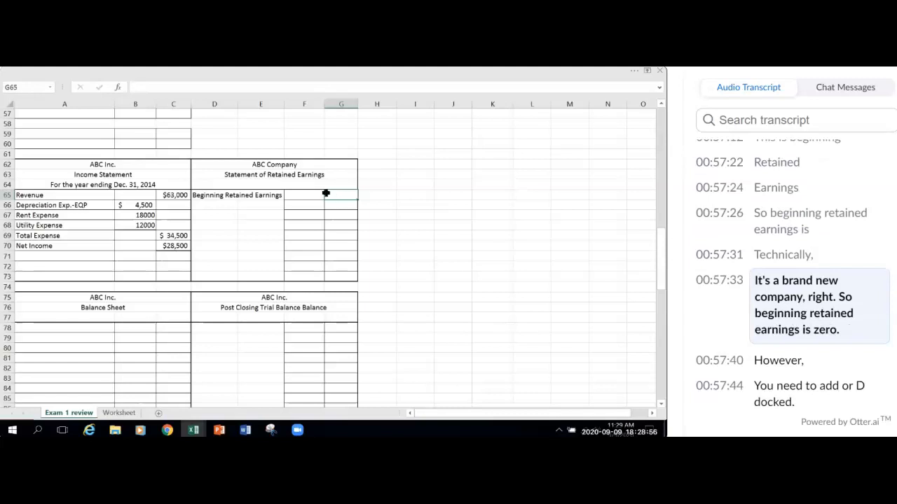
{"action": "type", "text": "0"}
{"action": "left_click", "coordinate": [415, 214]}
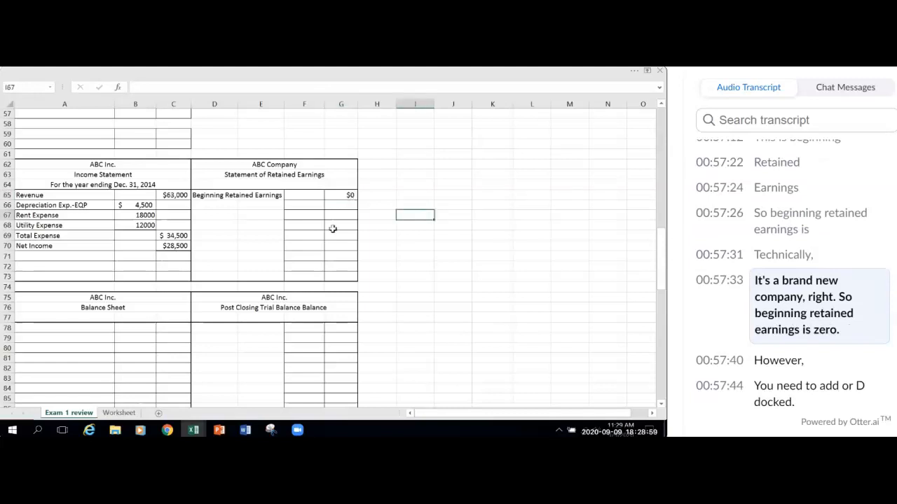
Step: Enter "Add: Net Income" in D66 and link G66 to the income statement's net income in C70
{"action": "left_click", "coordinate": [215, 208]}
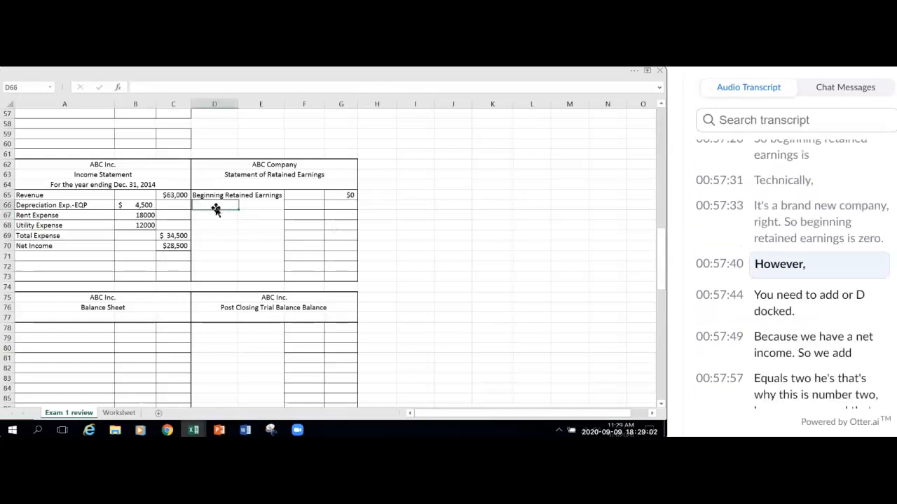
{"action": "type", "text": "Add"}
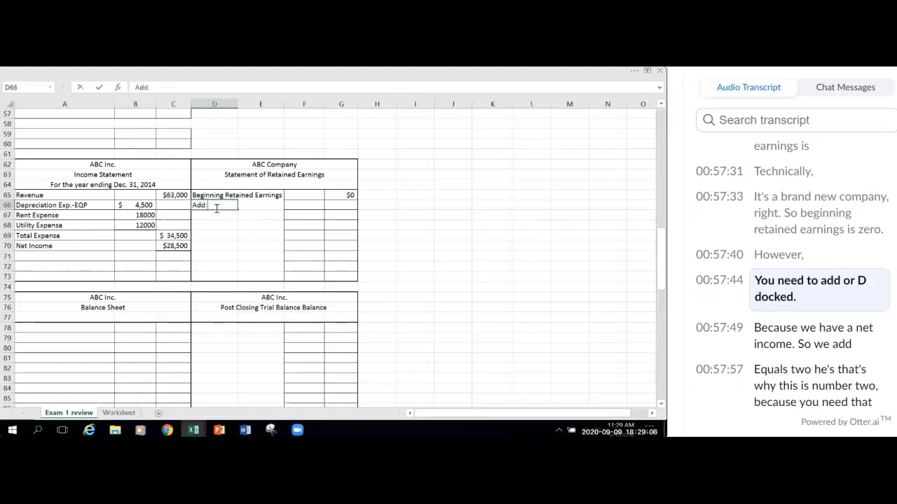
{"action": "type", "text": ": Net Income"}
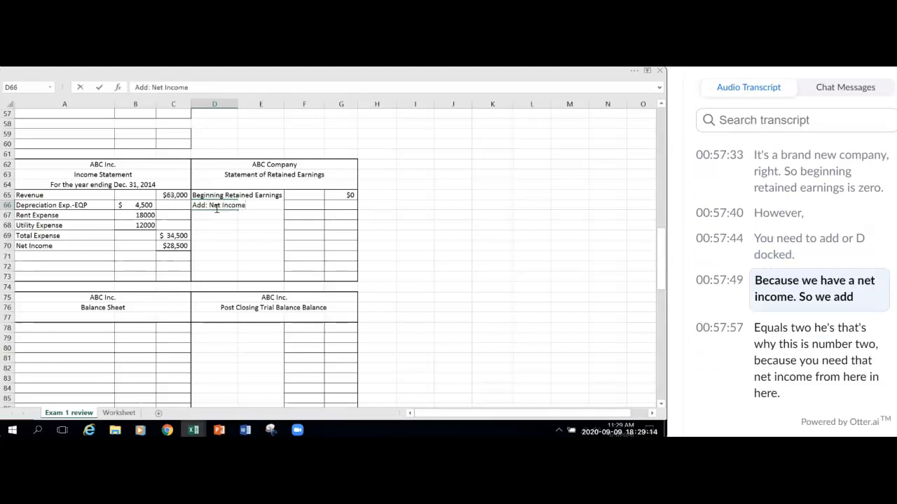
{"action": "left_click", "coordinate": [337, 205]}
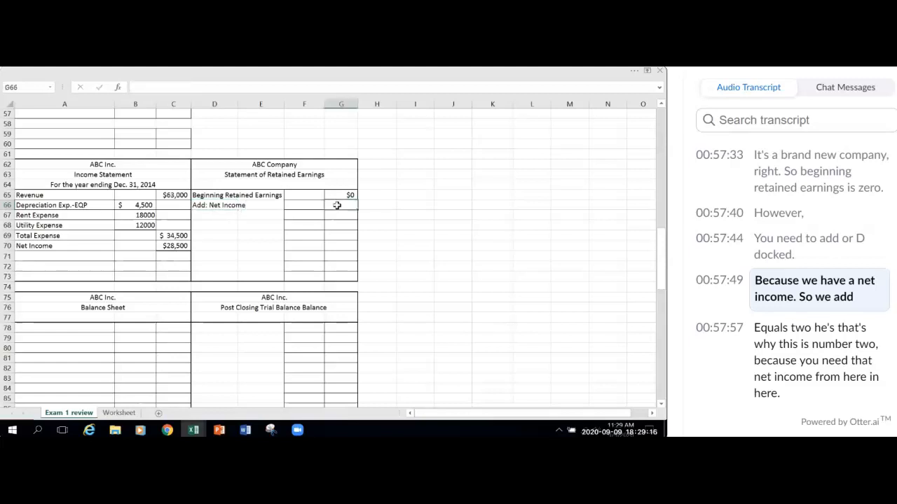
{"action": "type", "text": "="}
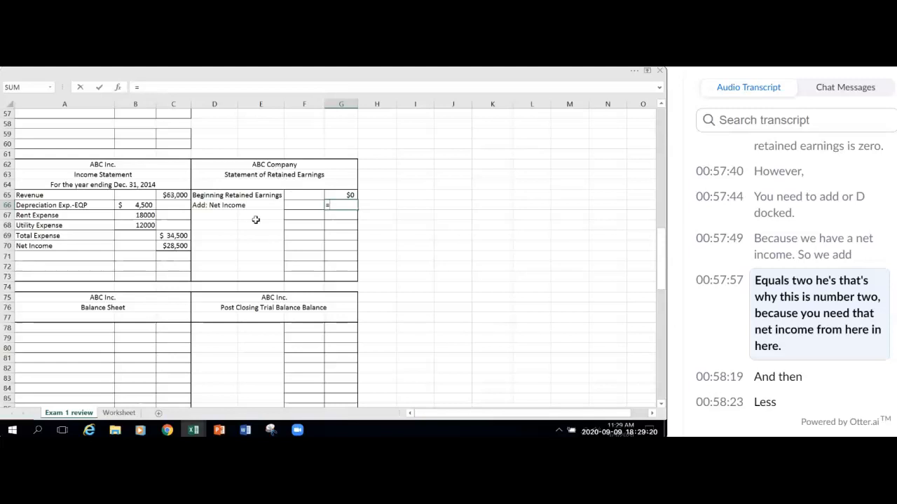
{"action": "left_click", "coordinate": [172, 246]}
{"action": "key", "text": "Return"}
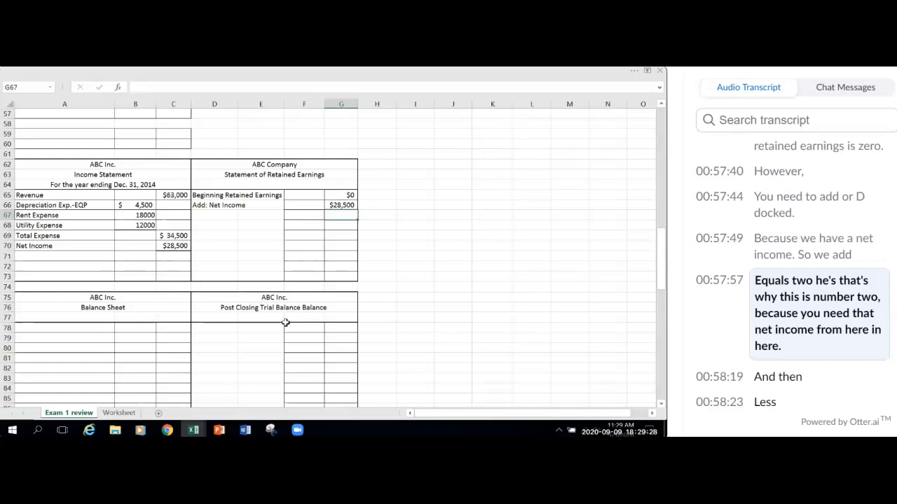
Step: Copy the heading "For the year ending Dec. 31, 2014" from A64 into row 64 of the Statement of Retained Earnings
{"action": "left_click", "coordinate": [106, 184]}
{"action": "key", "text": "ctrl+c"}
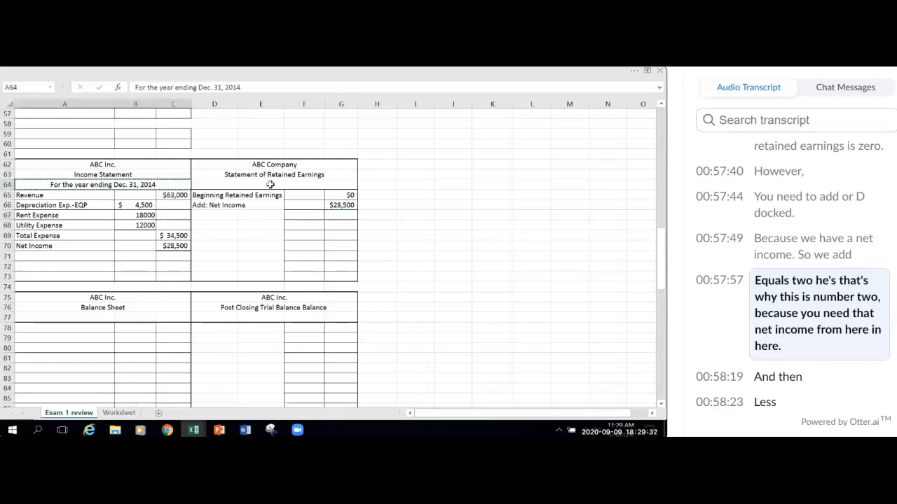
{"action": "left_click", "coordinate": [270, 184]}
{"action": "key", "text": "ctrl+v"}
{"action": "left_click", "coordinate": [429, 257]}
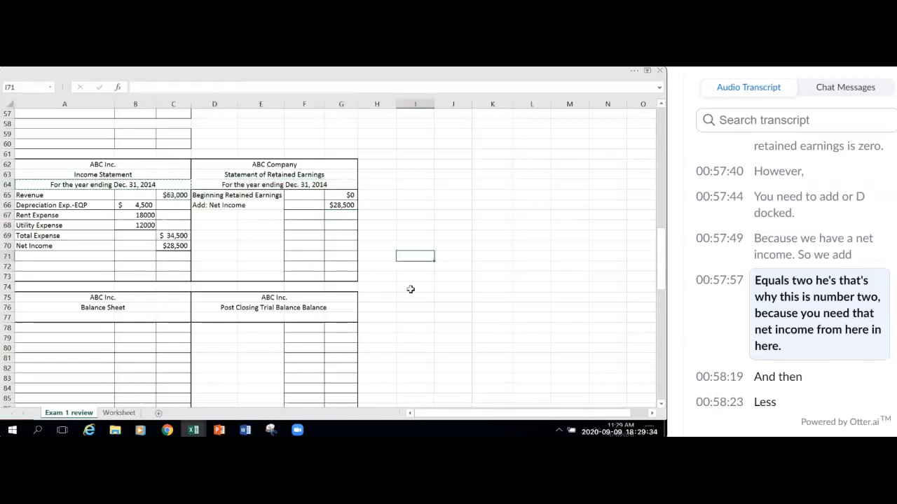
{"action": "left_click", "coordinate": [392, 312]}
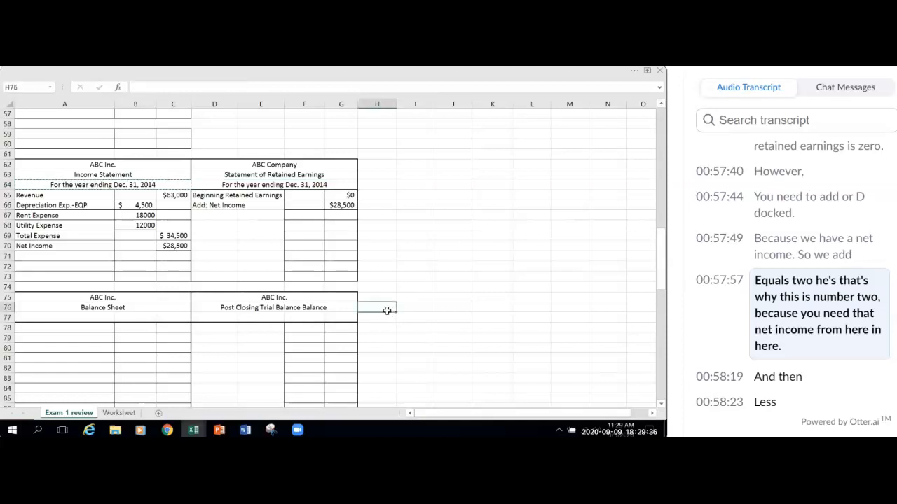
{"action": "left_click", "coordinate": [407, 267]}
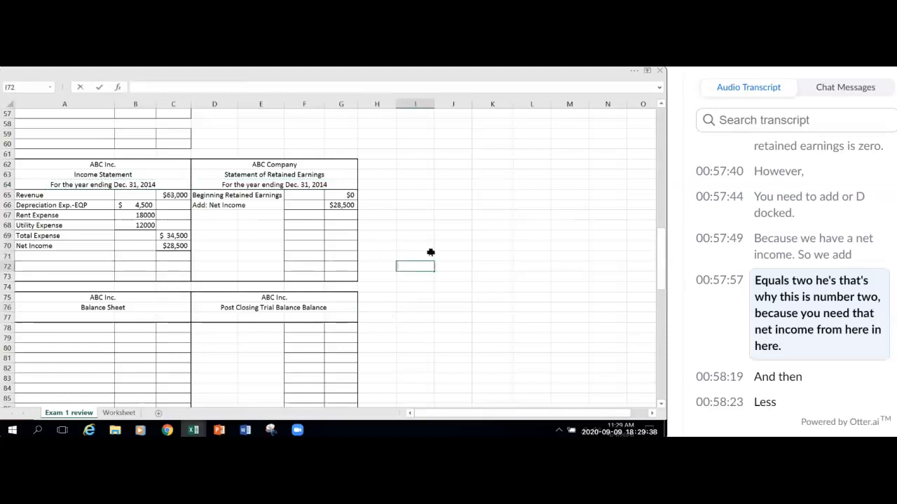
Step: Enter "Less: Dividend" in D67 of the Statement of Retained Earnings
{"action": "left_click", "coordinate": [200, 214]}
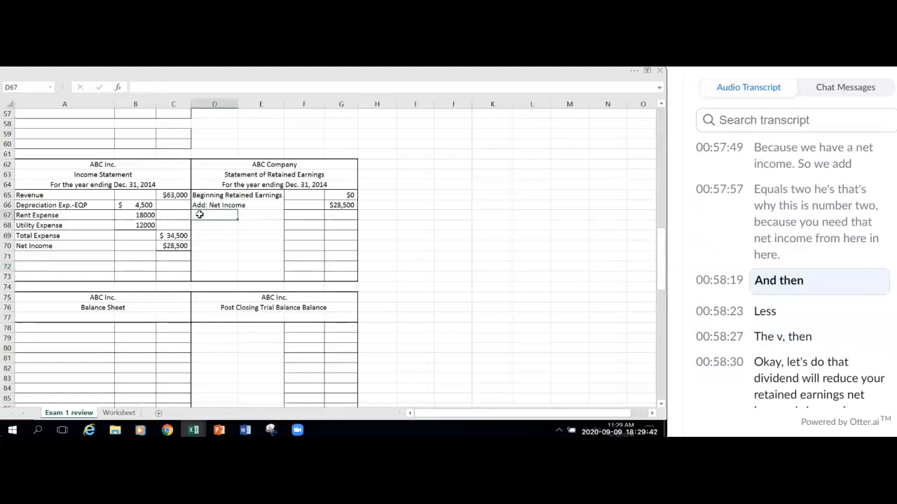
{"action": "type", "text": "Les"}
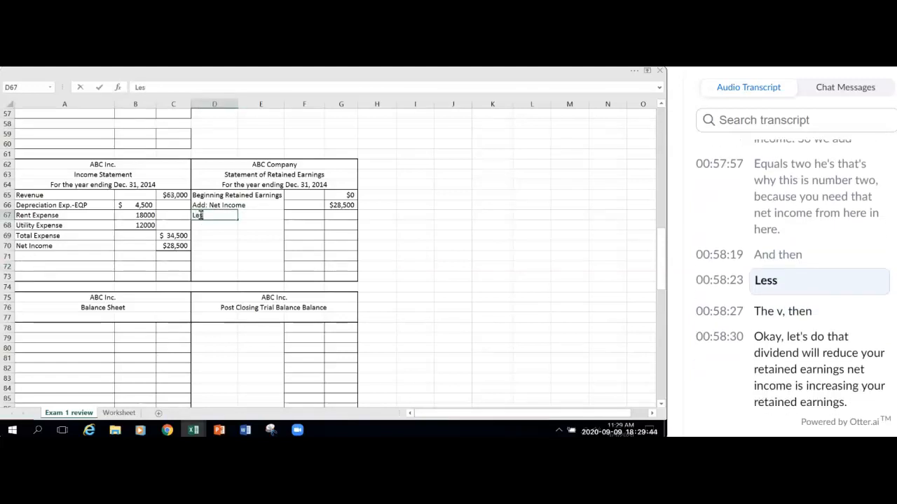
{"action": "type", "text": "s: Dividend"}
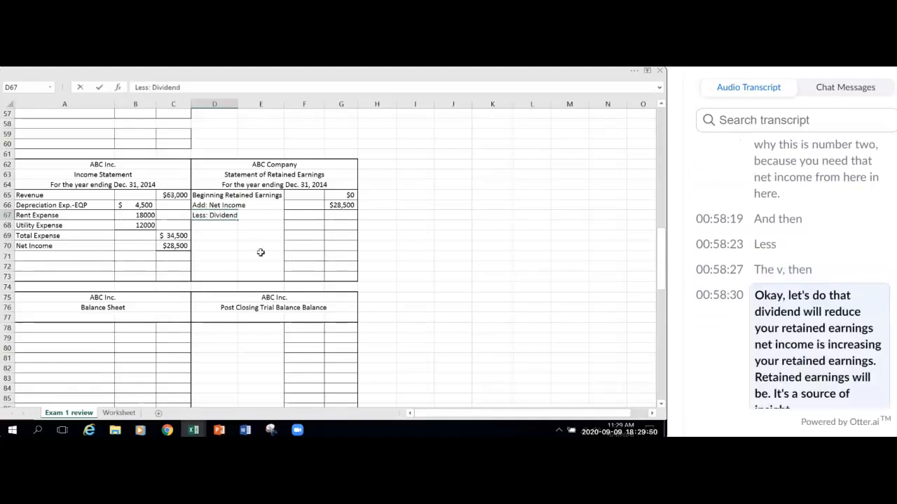
{"action": "left_click", "coordinate": [392, 254]}
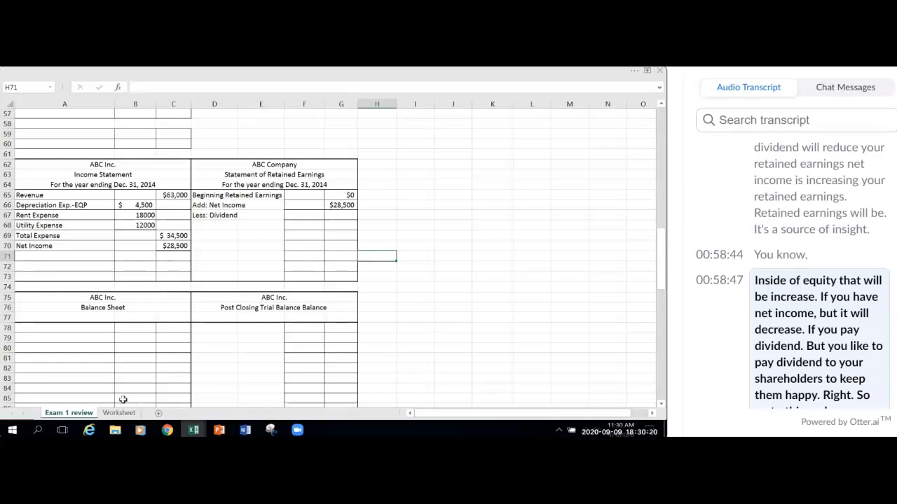
Step: Link G67 to the Dividend account's amount in D112 of the General Ledger
{"action": "left_click", "coordinate": [343, 220]}
{"action": "type", "text": "="}
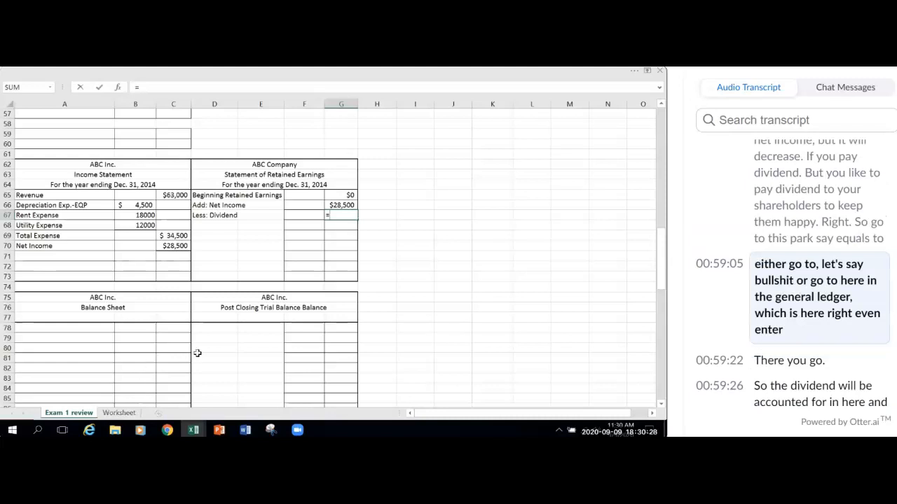
{"action": "scroll", "coordinate": [215, 361], "scroll_direction": "down", "scroll_amount": 9}
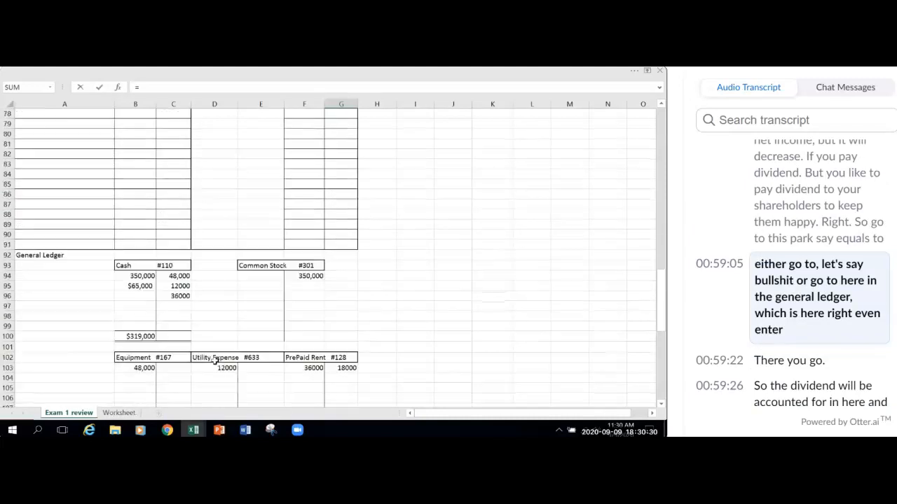
{"action": "scroll", "coordinate": [268, 325], "scroll_direction": "down", "scroll_amount": 1}
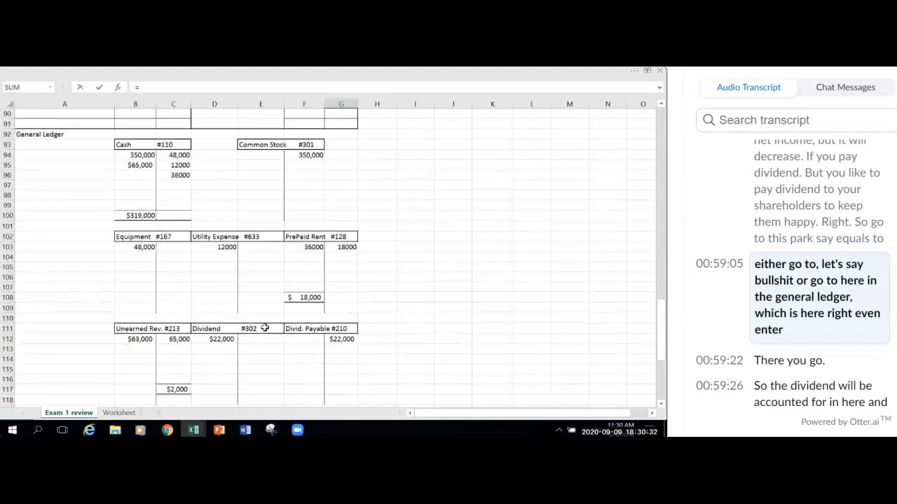
{"action": "scroll", "coordinate": [256, 329], "scroll_direction": "down", "scroll_amount": 3}
{"action": "left_click", "coordinate": [221, 278]}
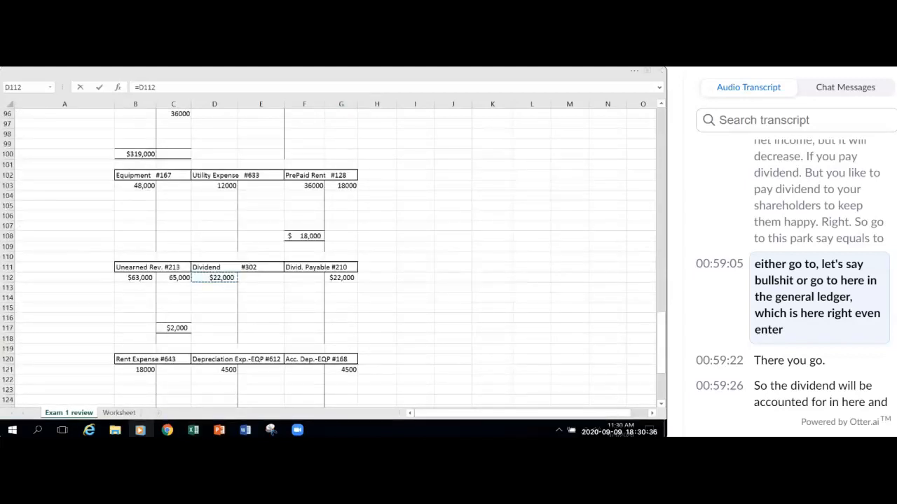
{"action": "right_click", "coordinate": [141, 430]}
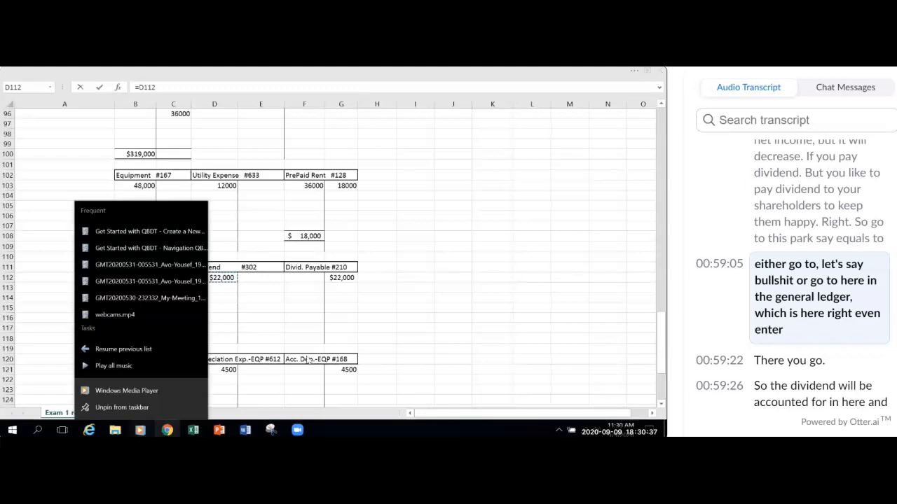
{"action": "left_click", "coordinate": [256, 293]}
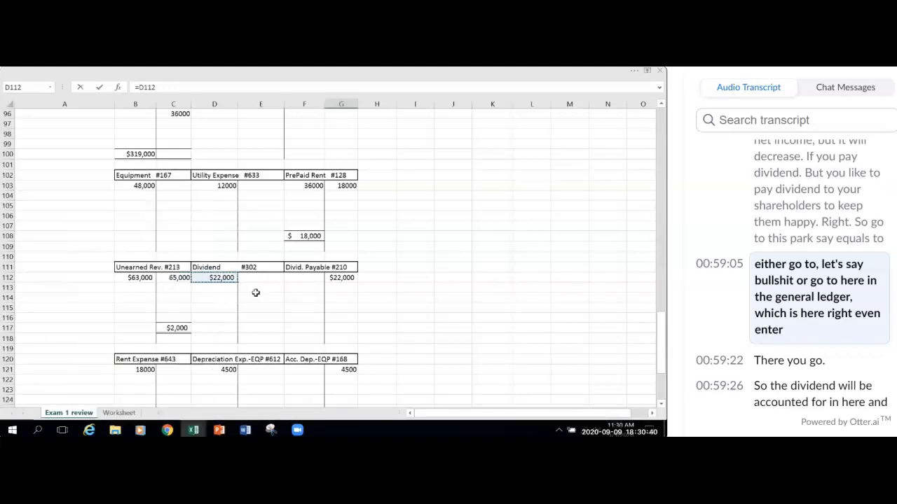
{"action": "scroll", "coordinate": [340, 294], "scroll_direction": "up", "scroll_amount": 13}
{"action": "left_click", "coordinate": [337, 238]}
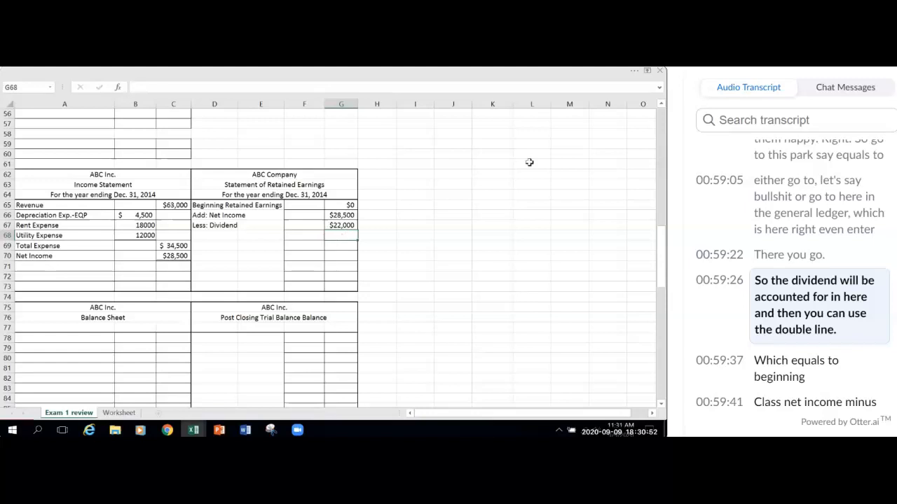
Step: Calculate ending retained earnings in G68 with the formula =G65+G66-G67
{"action": "left_click", "coordinate": [639, 72]}
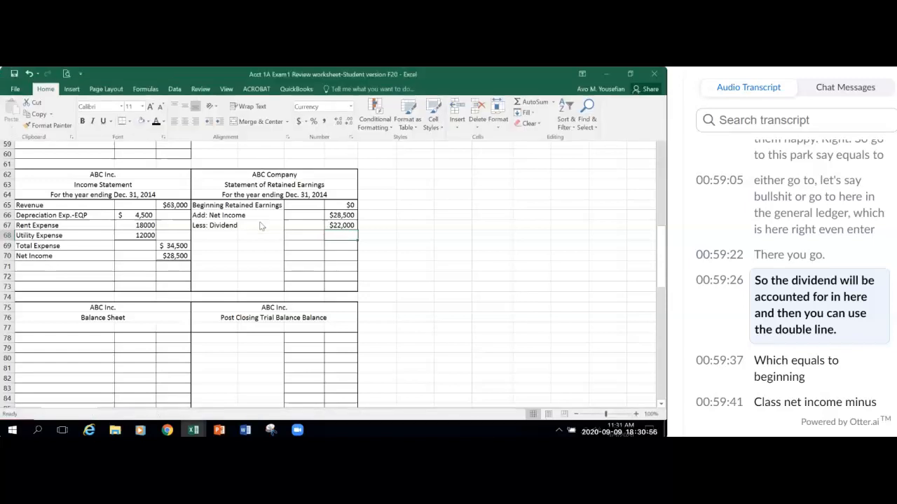
{"action": "type", "text": "="}
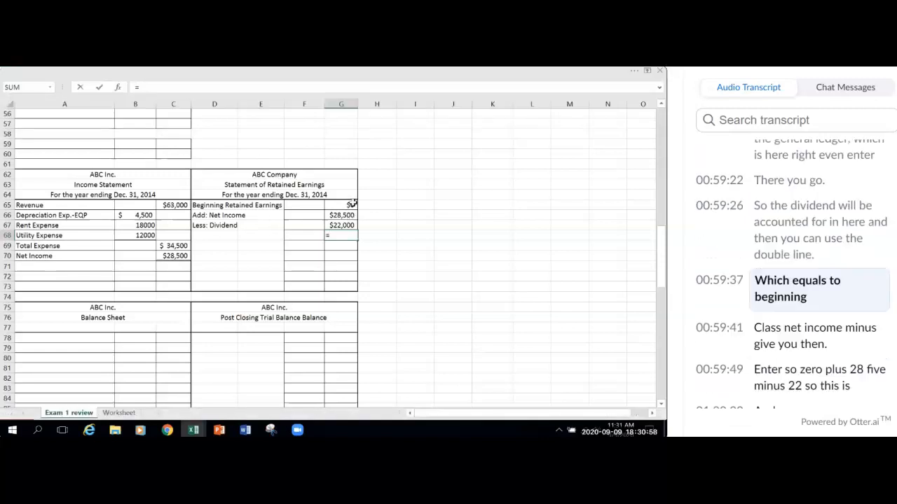
{"action": "left_click", "coordinate": [350, 204]}
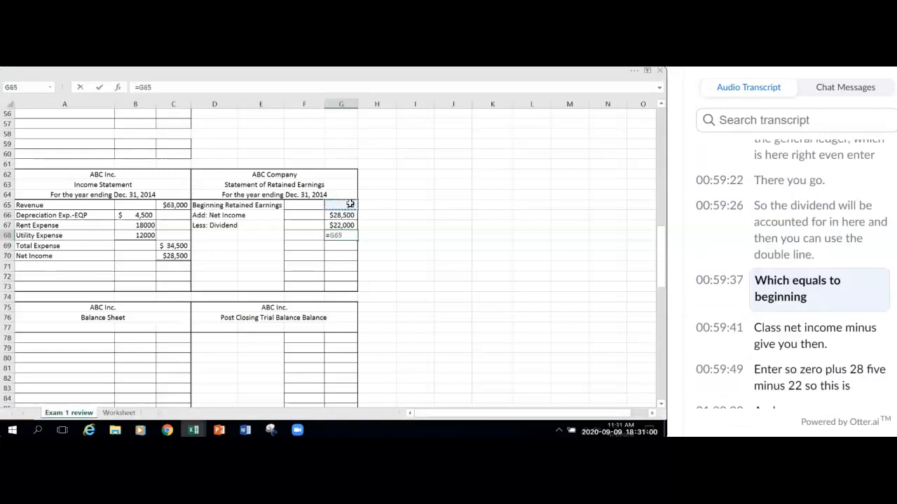
{"action": "type", "text": "+"}
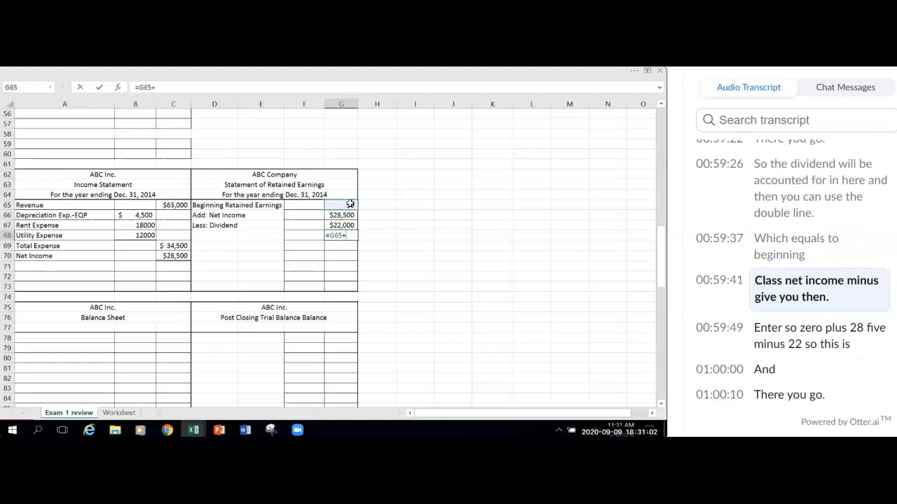
{"action": "left_click", "coordinate": [349, 214]}
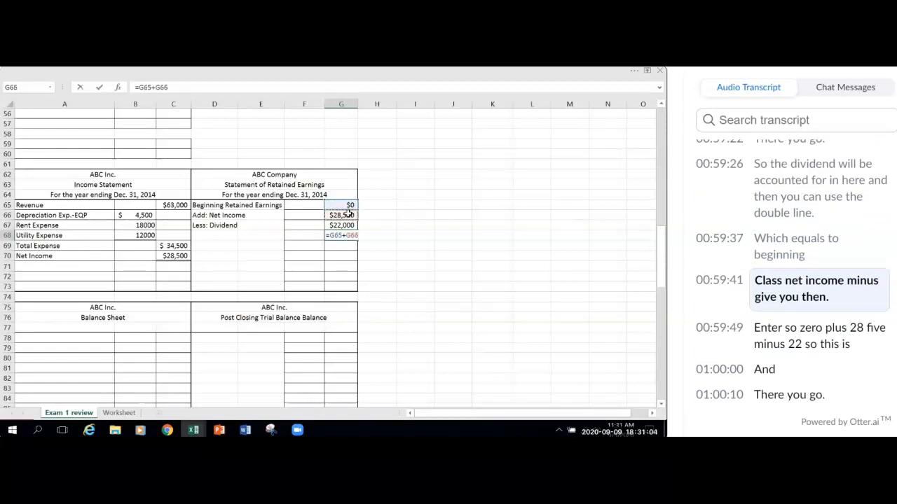
{"action": "type", "text": "-"}
{"action": "left_click", "coordinate": [350, 224]}
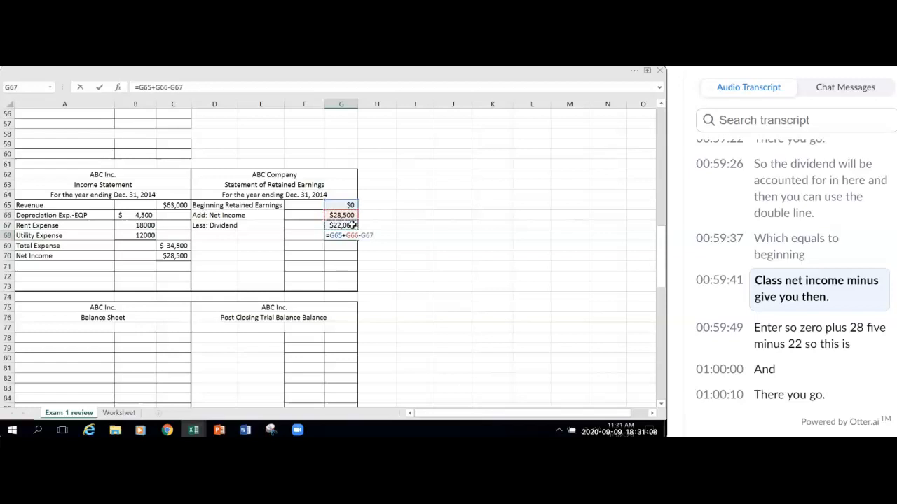
{"action": "key", "text": "Return"}
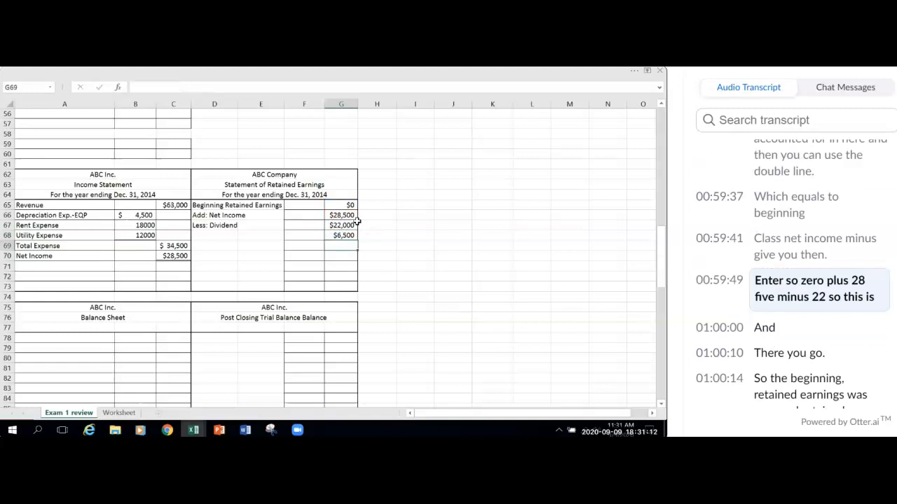
Step: Enter "End Retained Earnings" in D68 of the Statement of Retained Earnings
{"action": "left_click", "coordinate": [213, 234]}
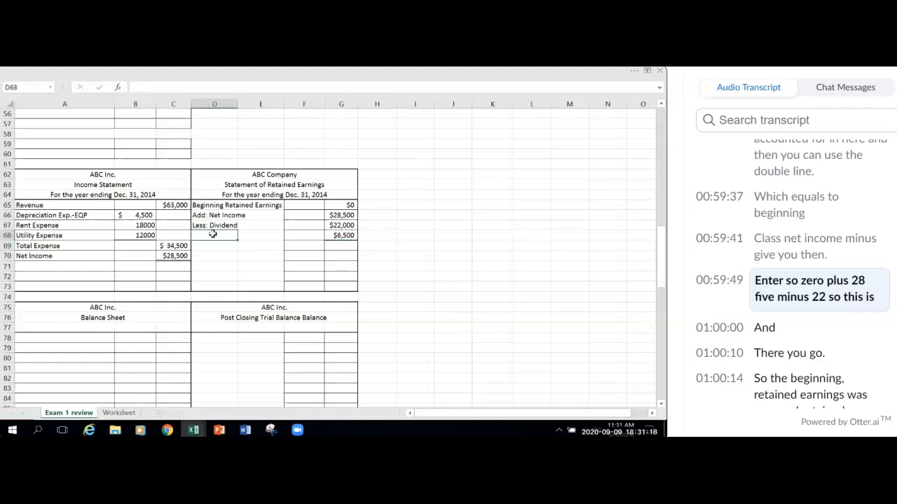
{"action": "type", "text": "End R"}
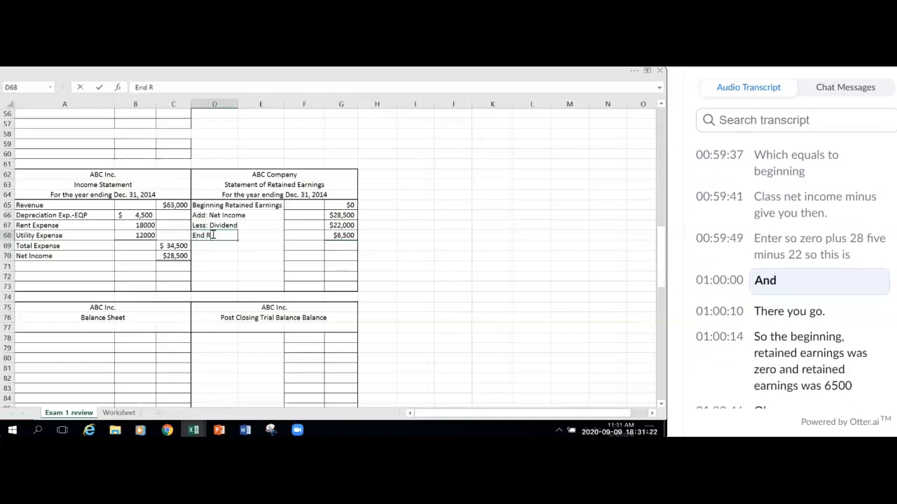
{"action": "type", "text": "etainedn"}
{"action": "key", "text": "BackSpace"}
{"action": "type", "text": "Earnings"}
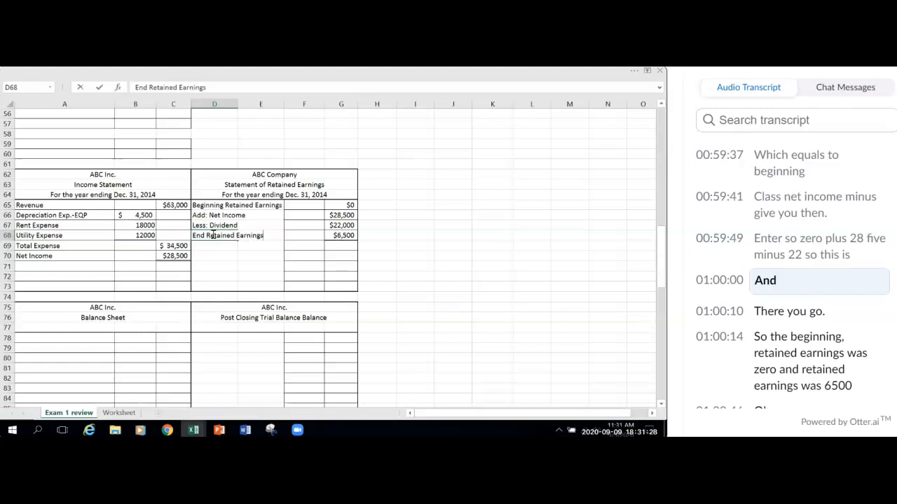
{"action": "left_click", "coordinate": [393, 266]}
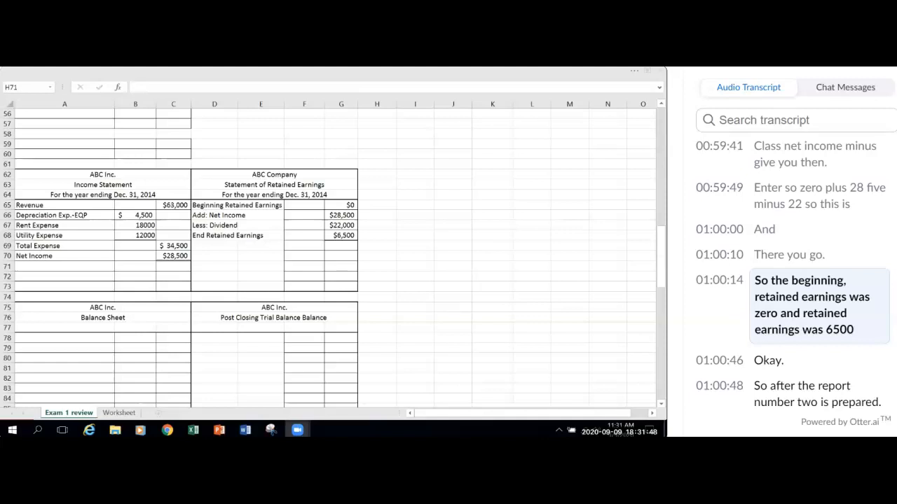
{"action": "left_click", "coordinate": [89, 370]}
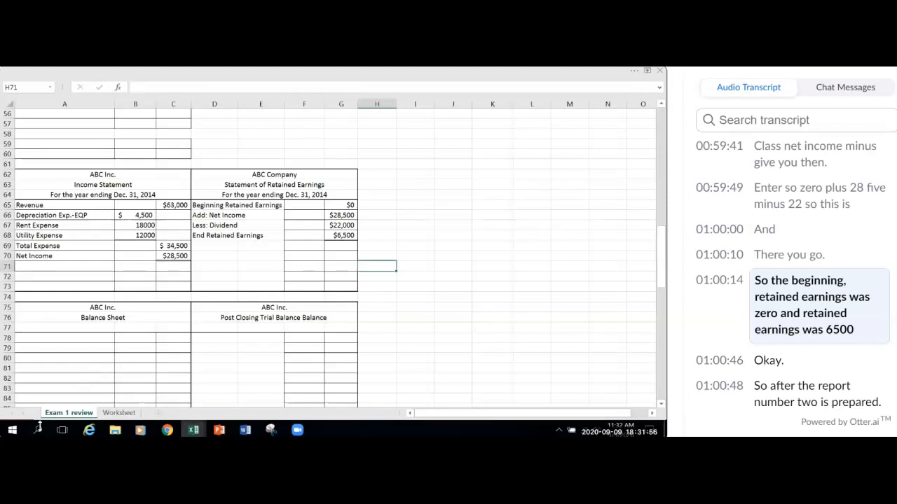
{"action": "left_click", "coordinate": [183, 422]}
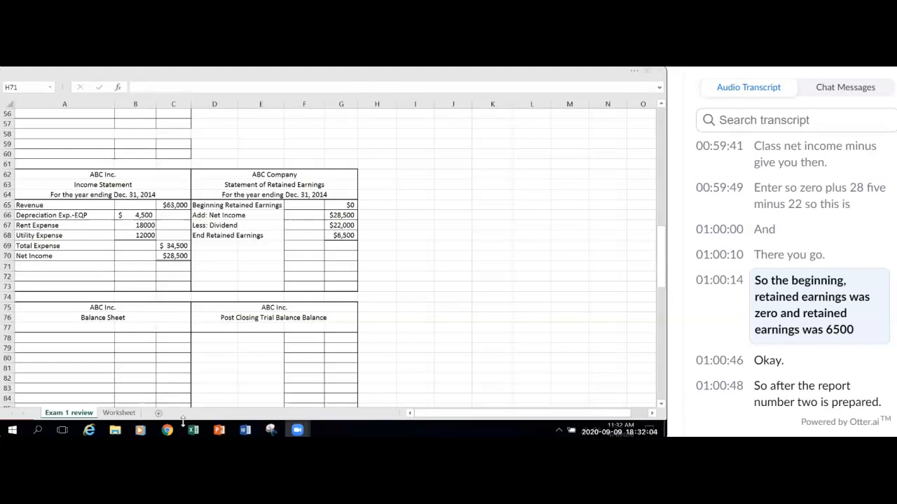
{"action": "left_click", "coordinate": [65, 368]}
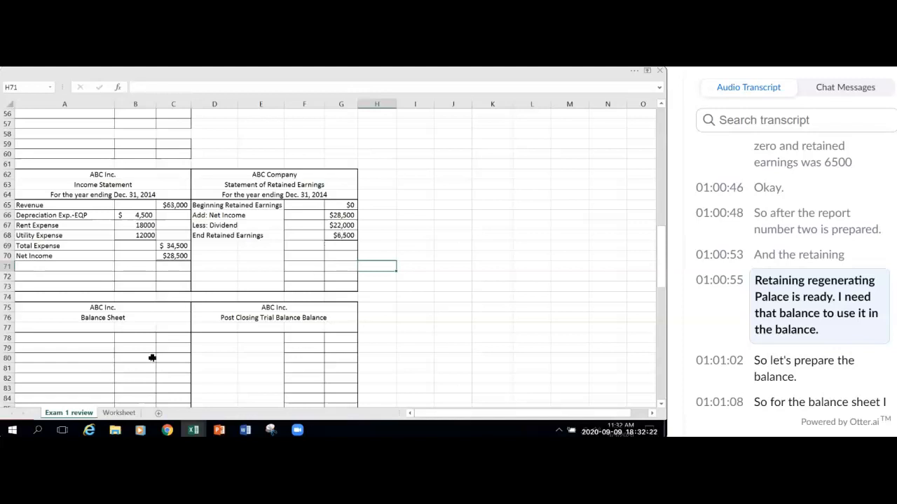
Step: Enter "Assets" in A78 as the first heading of the Balance Sheet
{"action": "scroll", "coordinate": [184, 348], "scroll_direction": "down", "scroll_amount": 2}
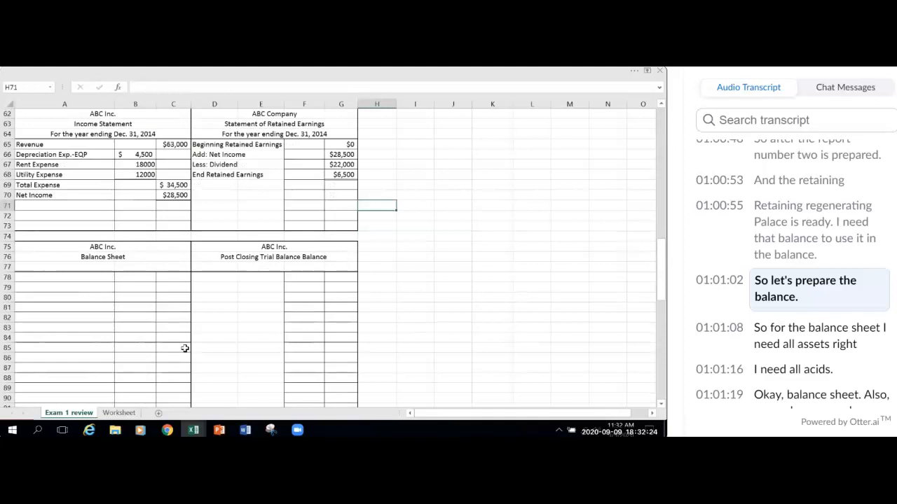
{"action": "scroll", "coordinate": [185, 348], "scroll_direction": "down", "scroll_amount": 1}
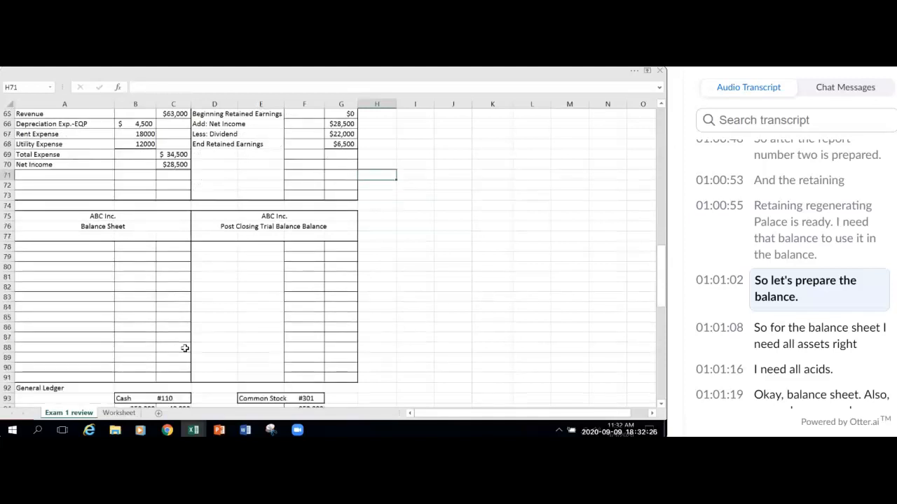
{"action": "left_click", "coordinate": [44, 247]}
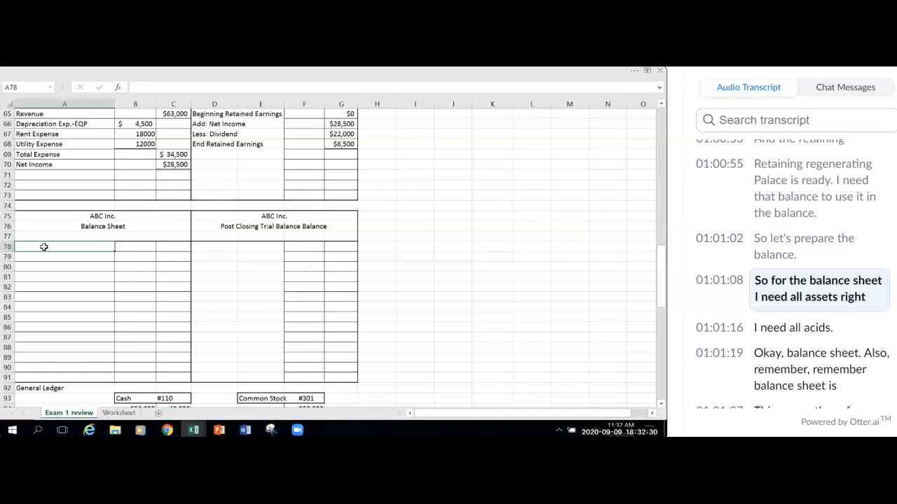
{"action": "type", "text": "Assets"}
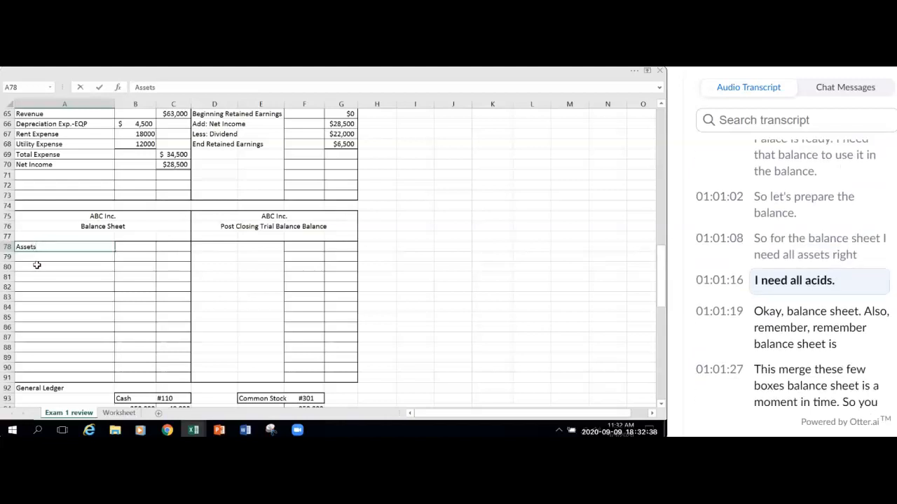
{"action": "left_click", "coordinate": [90, 235]}
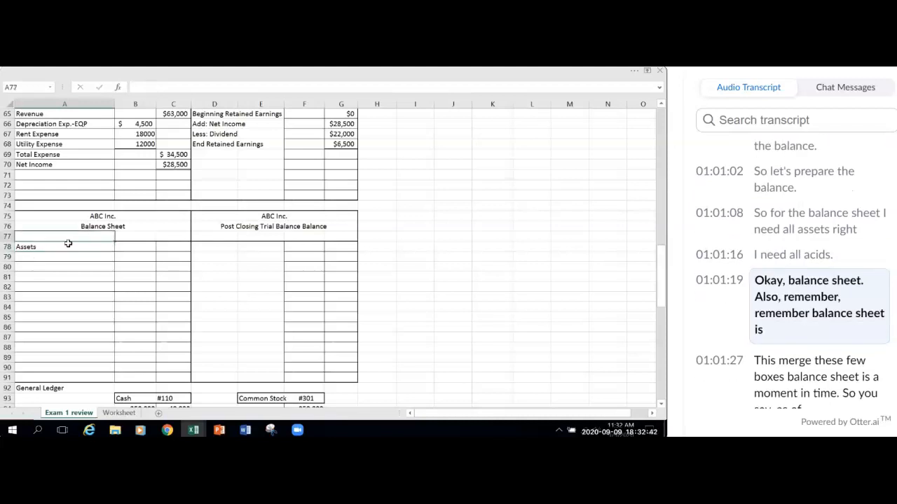
Step: Merge and center cells A77:C77 beneath the Balance Sheet title
{"action": "left_click", "coordinate": [55, 255]}
{"action": "left_click_drag", "start_coordinate": [43, 237], "coordinate": [166, 236]}
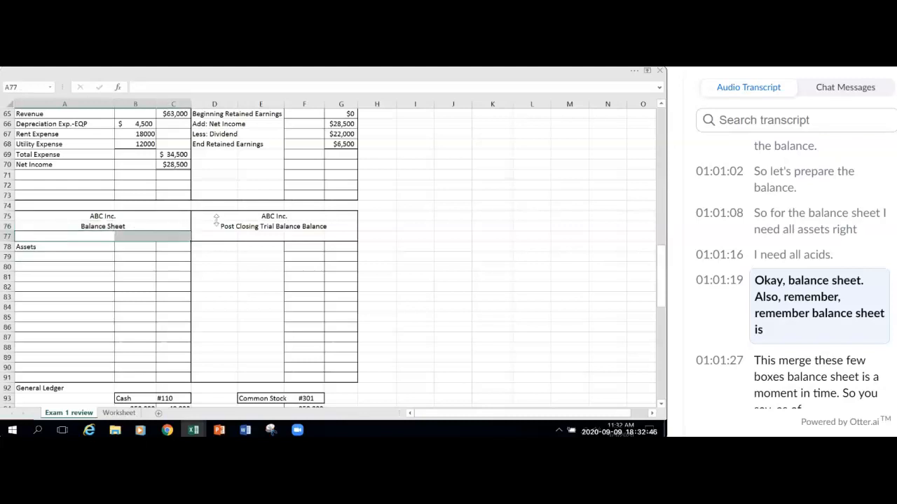
{"action": "left_click", "coordinate": [282, 70]}
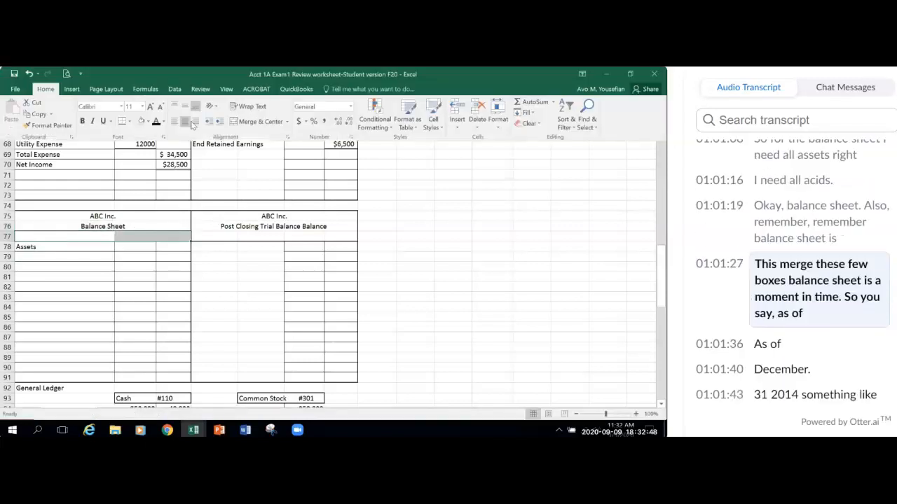
{"action": "left_click", "coordinate": [256, 121]}
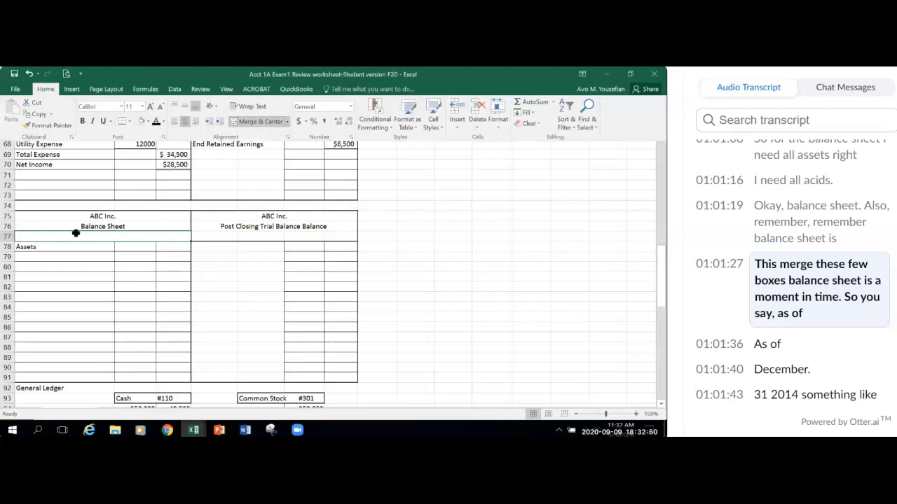
Step: Enter the date line "As of Dec. 31st 2014" in the merged cell A77 of the Balance Sheet
{"action": "left_click", "coordinate": [76, 233]}
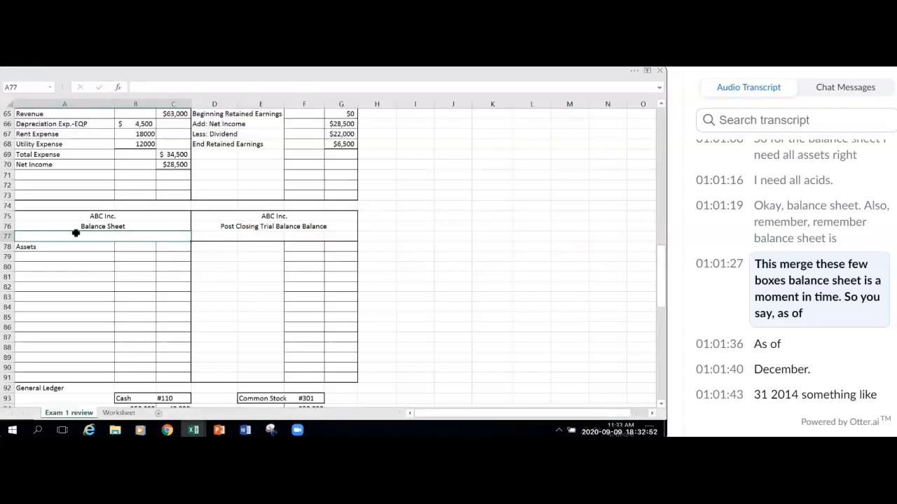
{"action": "type", "text": "As of"}
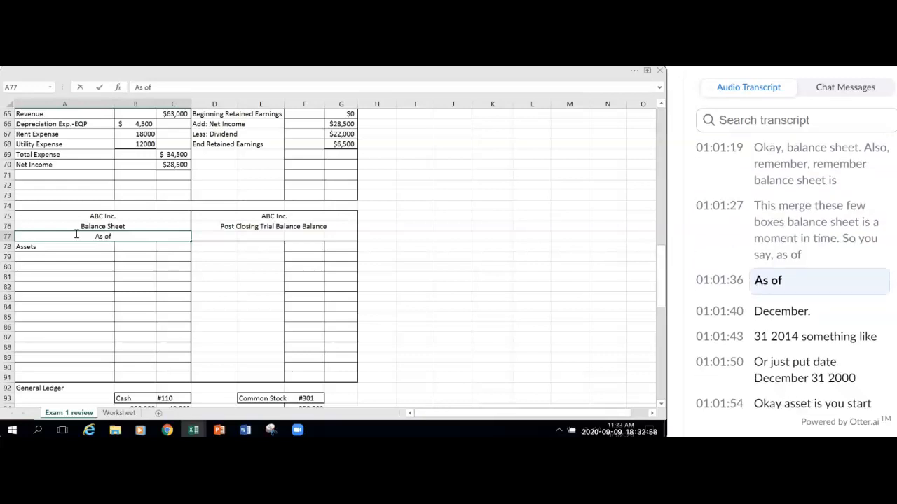
{"action": "type", "text": "Dec."}
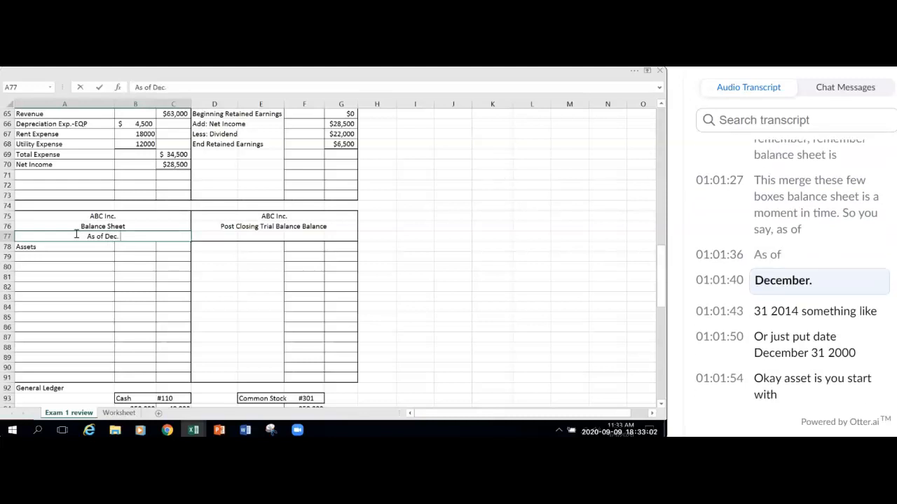
{"action": "type", "text": " 31st 201"}
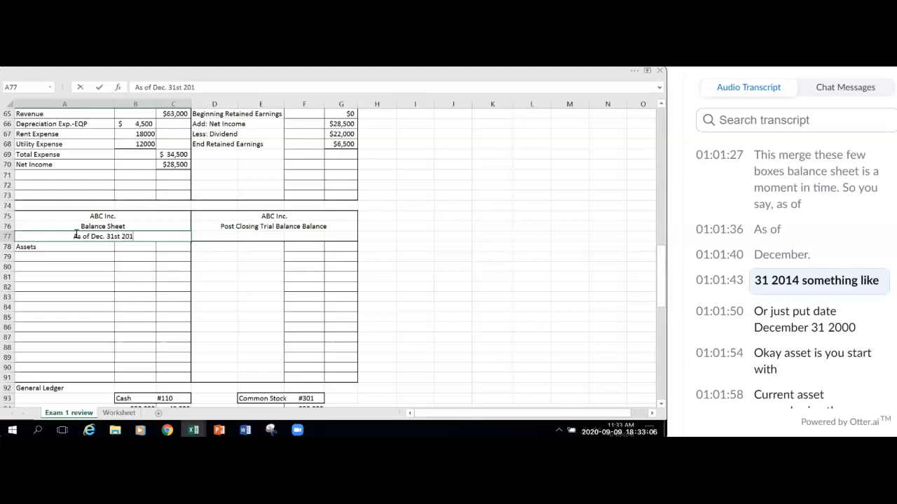
{"action": "type", "text": "4"}
{"action": "key", "text": "Return"}
{"action": "key", "text": "Down"}
{"action": "key", "text": "Down"}
{"action": "key", "text": "Down"}
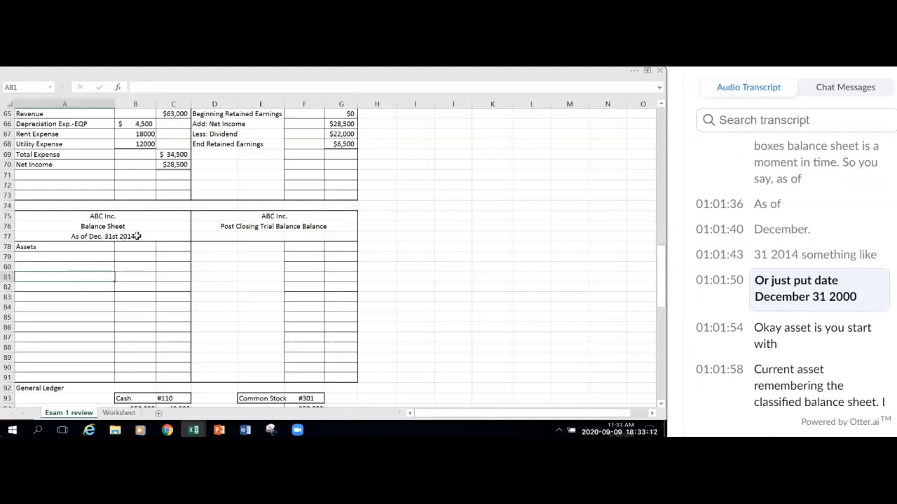
Step: Enter "Cash" in A79 and link C79 to the Cash account balance in B100 of the General Ledger
{"action": "left_click", "coordinate": [42, 255]}
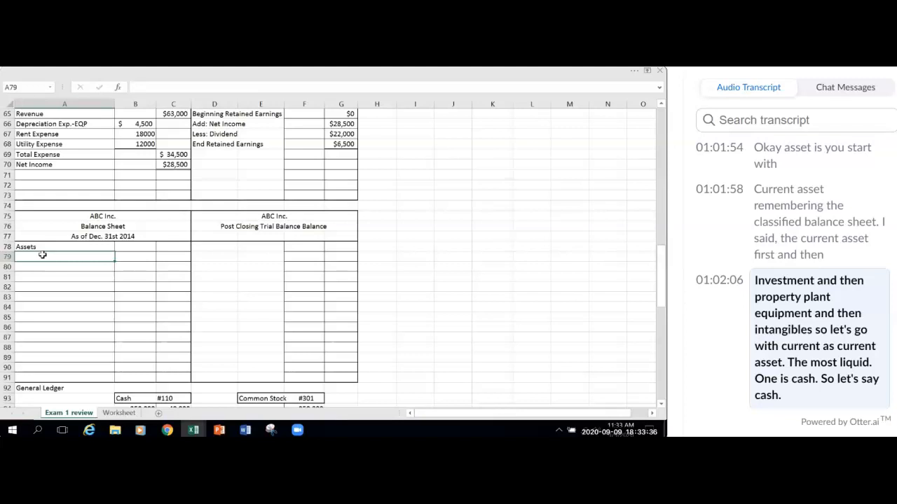
{"action": "type", "text": "Cash"}
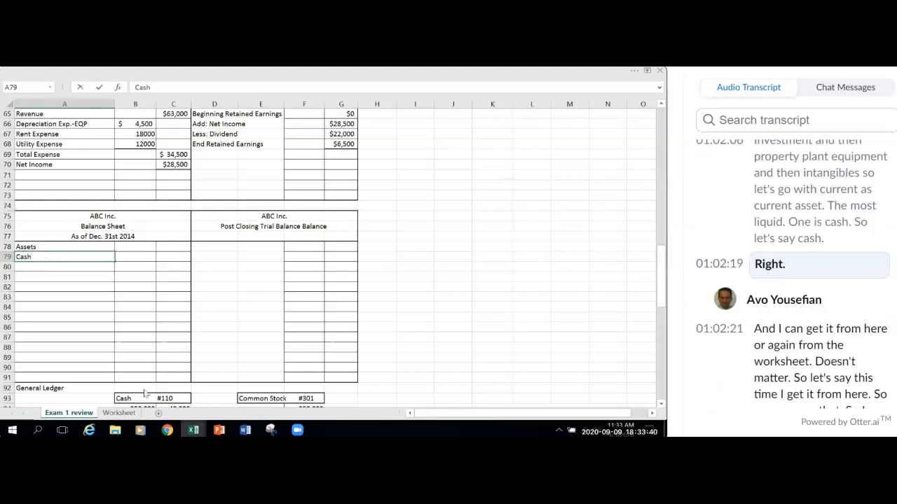
{"action": "scroll", "coordinate": [190, 386], "scroll_direction": "down", "scroll_amount": 2}
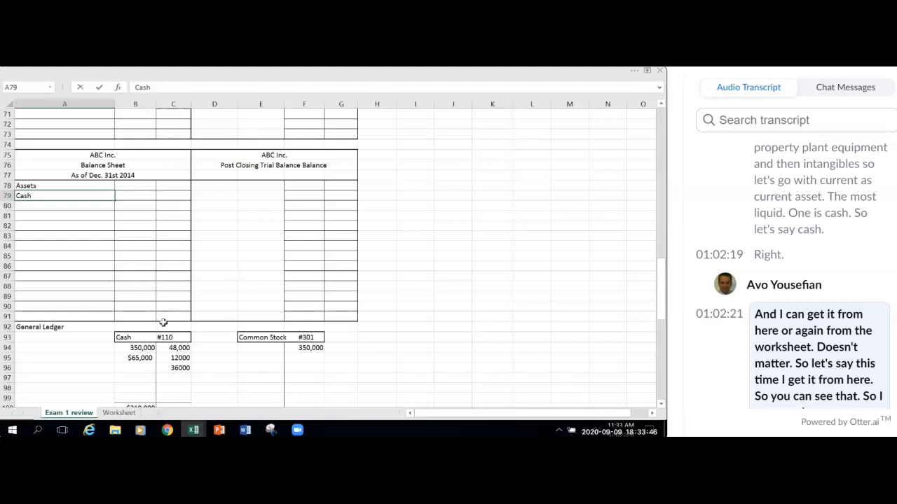
{"action": "scroll", "coordinate": [162, 321], "scroll_direction": "down", "scroll_amount": 2}
{"action": "scroll", "coordinate": [160, 324], "scroll_direction": "up", "scroll_amount": 2}
{"action": "scroll", "coordinate": [157, 329], "scroll_direction": "down", "scroll_amount": 2}
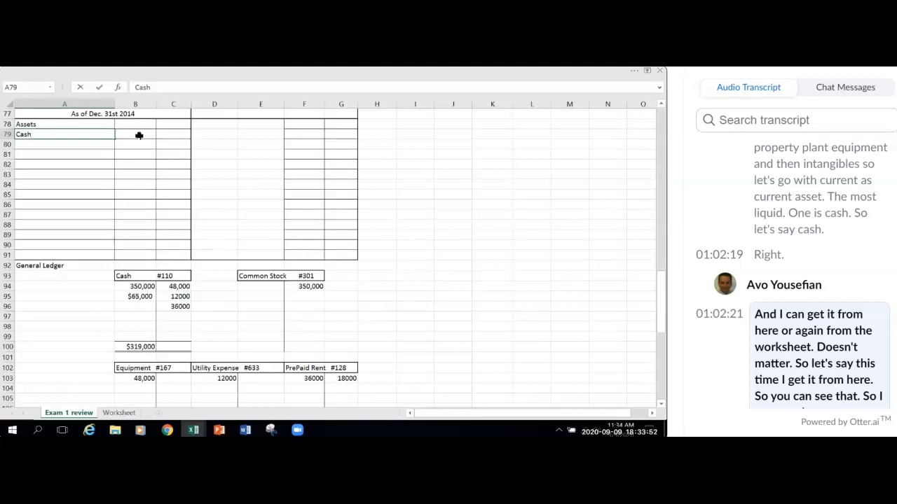
{"action": "left_click", "coordinate": [175, 134]}
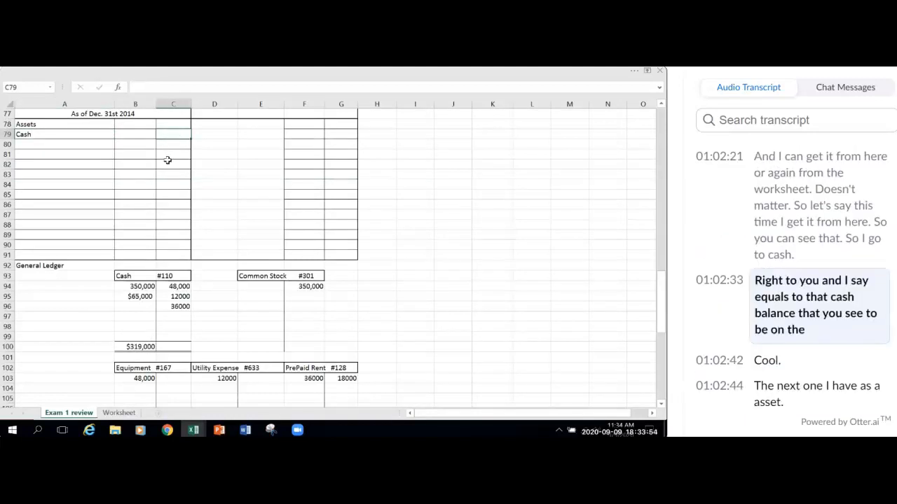
{"action": "type", "text": "="}
{"action": "left_click", "coordinate": [138, 346]}
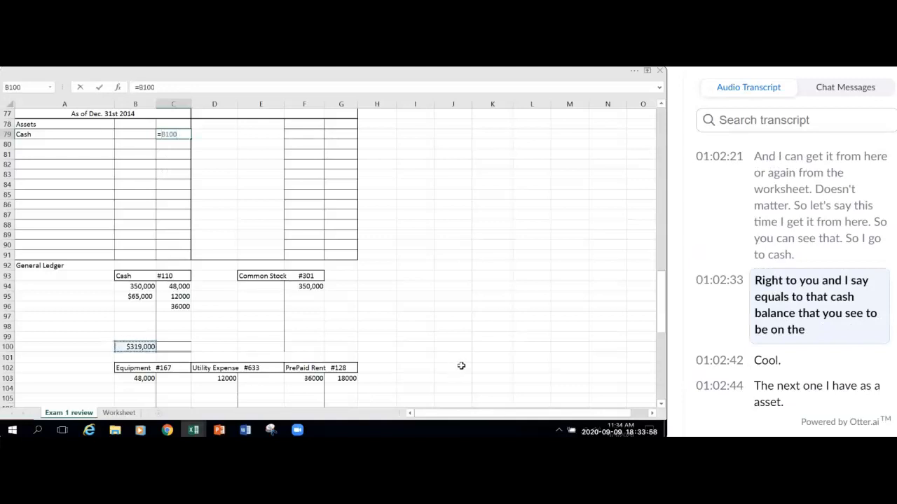
{"action": "key", "text": "Return"}
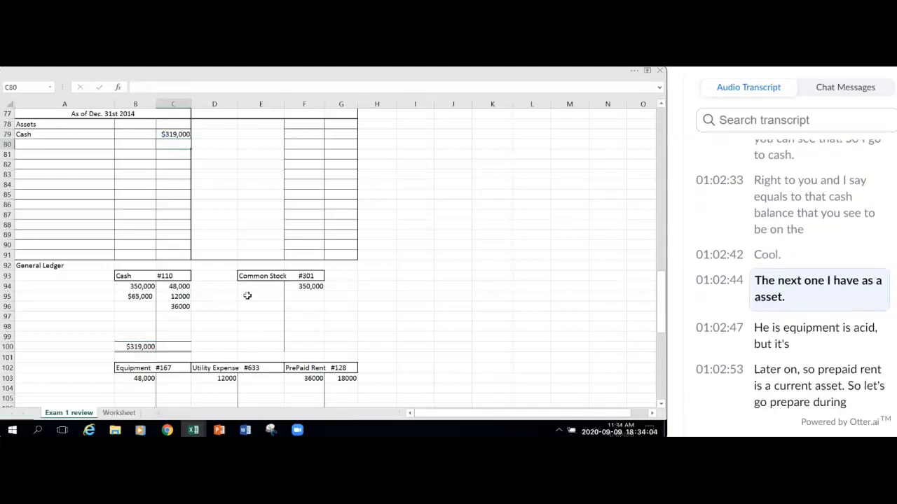
Step: Enter "PrePaid Rent" in A80 as the second asset of the Balance Sheet
{"action": "scroll", "coordinate": [246, 296], "scroll_direction": "down", "scroll_amount": 2}
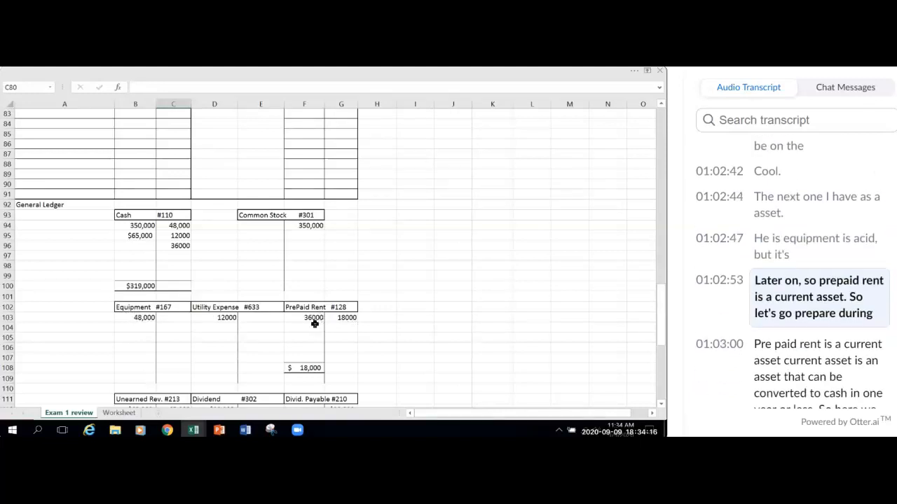
{"action": "scroll", "coordinate": [314, 324], "scroll_direction": "up", "scroll_amount": 6}
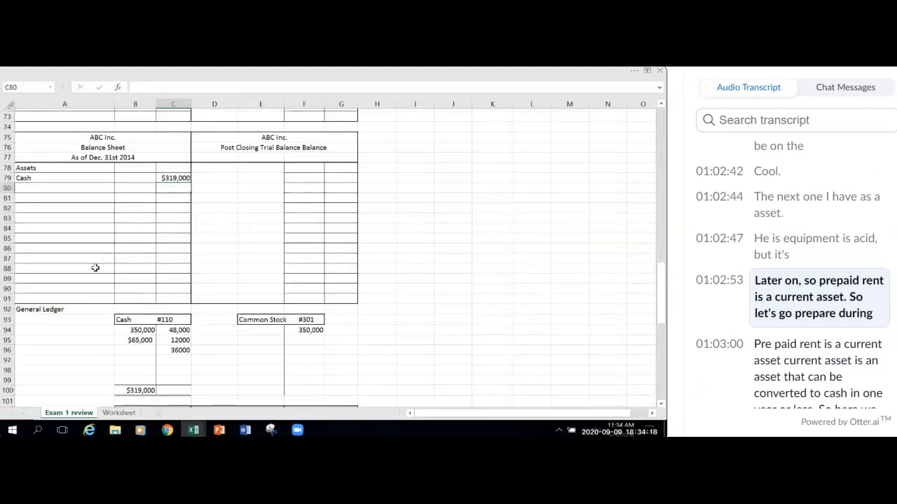
{"action": "left_click", "coordinate": [49, 272]}
{"action": "type", "text": "PreP"}
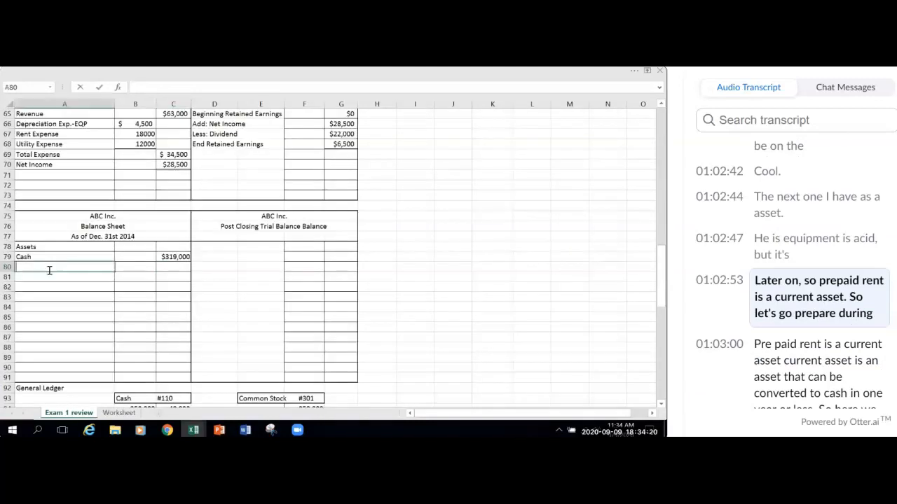
{"action": "type", "text": "ai"}
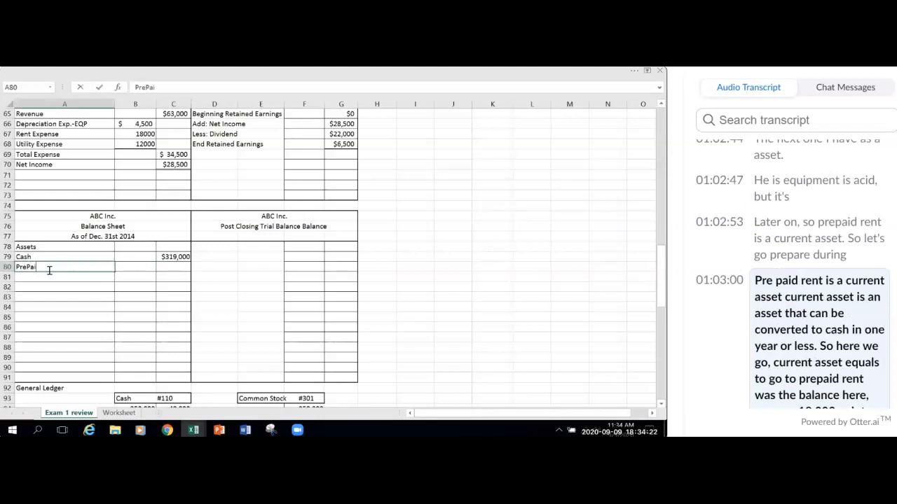
{"action": "type", "text": "d Rent"}
Step: Link C80 to the PrePaid Rent account balance in F108 of the General Ledger
{"action": "left_click", "coordinate": [173, 268]}
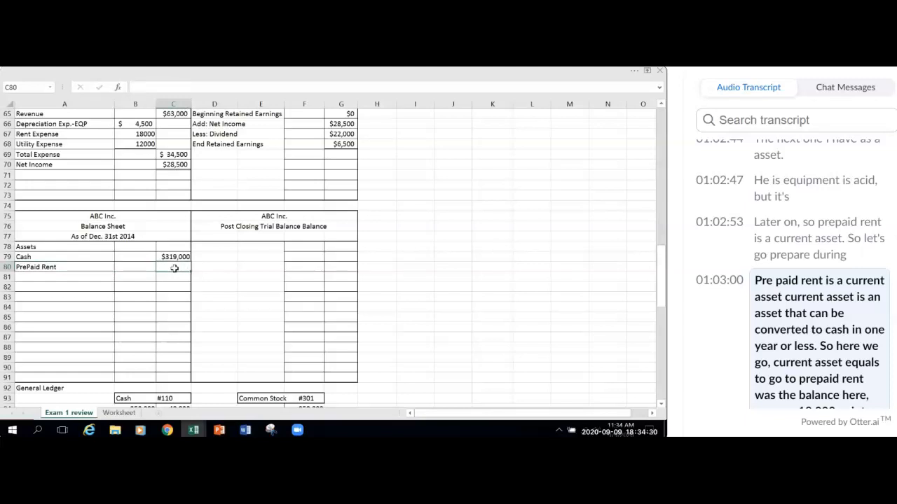
{"action": "type", "text": "="}
{"action": "scroll", "coordinate": [178, 356], "scroll_direction": "down", "scroll_amount": 5}
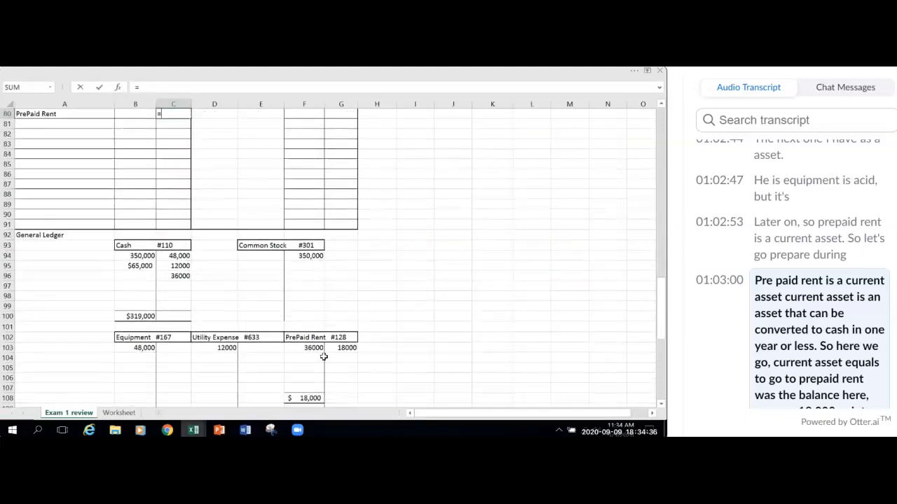
{"action": "scroll", "coordinate": [330, 370], "scroll_direction": "down", "scroll_amount": 1}
{"action": "left_click", "coordinate": [303, 369]}
{"action": "key", "text": "Return"}
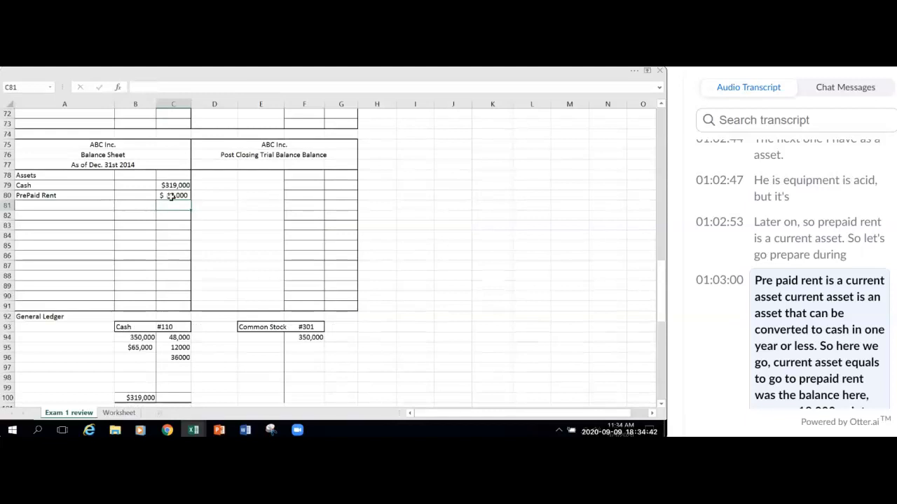
Step: Set the number format of the PrePaid Rent amount in C80 to General
{"action": "left_click", "coordinate": [168, 196]}
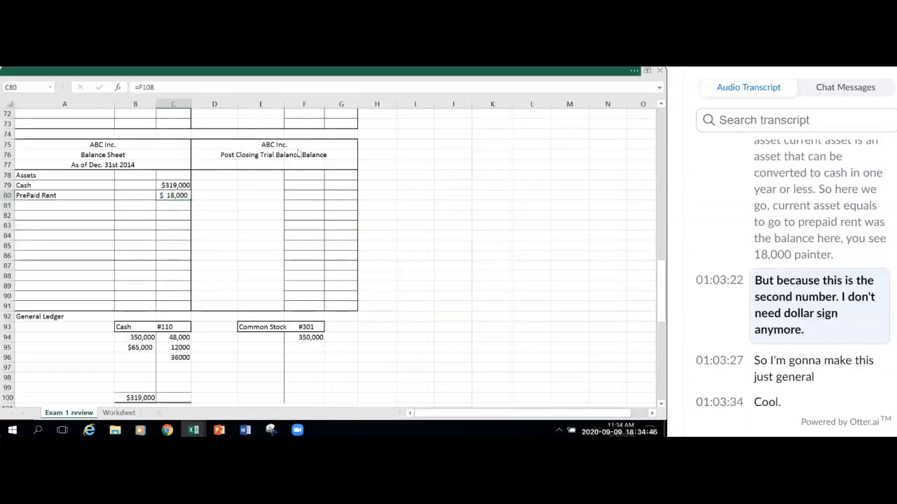
{"action": "left_click", "coordinate": [636, 72]}
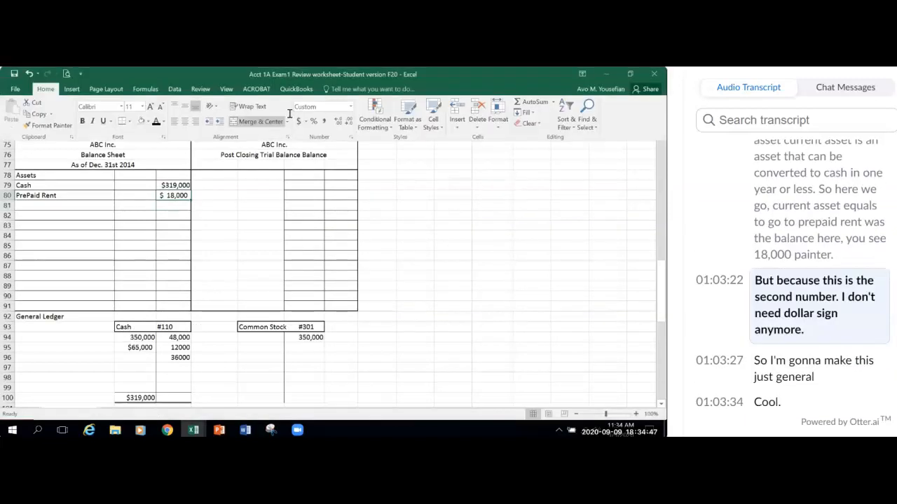
{"action": "left_click", "coordinate": [350, 108]}
{"action": "left_click", "coordinate": [323, 129]}
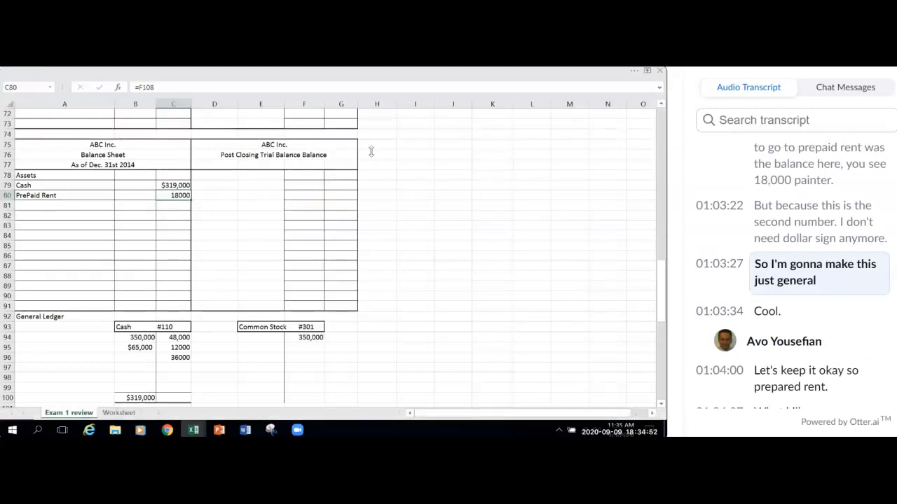
Step: Format the PrePaid Rent amount in C80 as Number with no decimal places, trying and undoing the comma style
{"action": "left_click", "coordinate": [634, 71]}
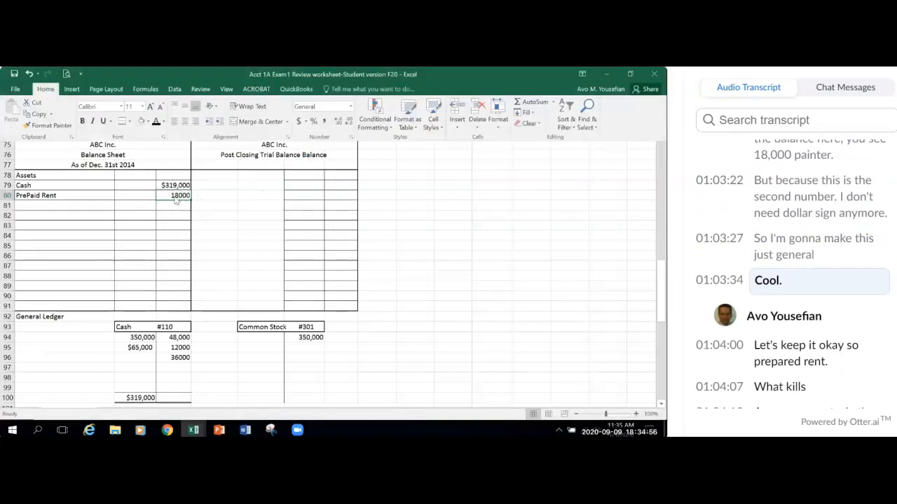
{"action": "left_click", "coordinate": [175, 196]}
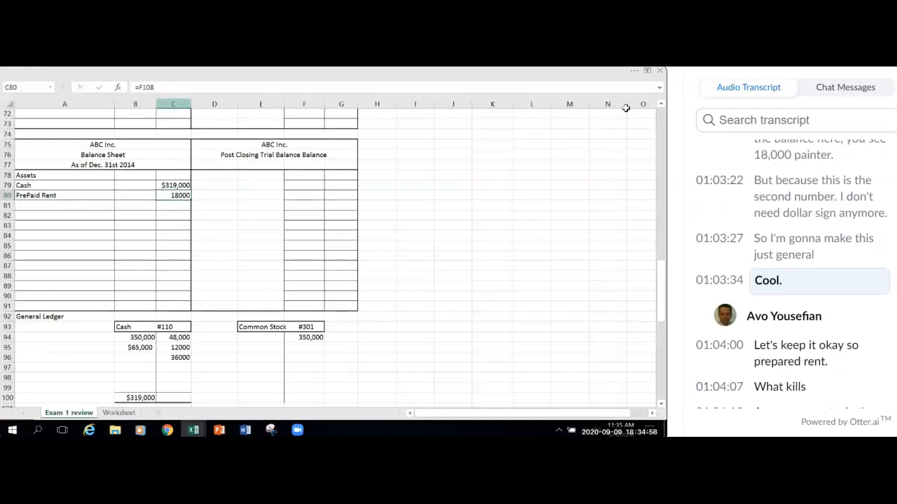
{"action": "left_click", "coordinate": [635, 71]}
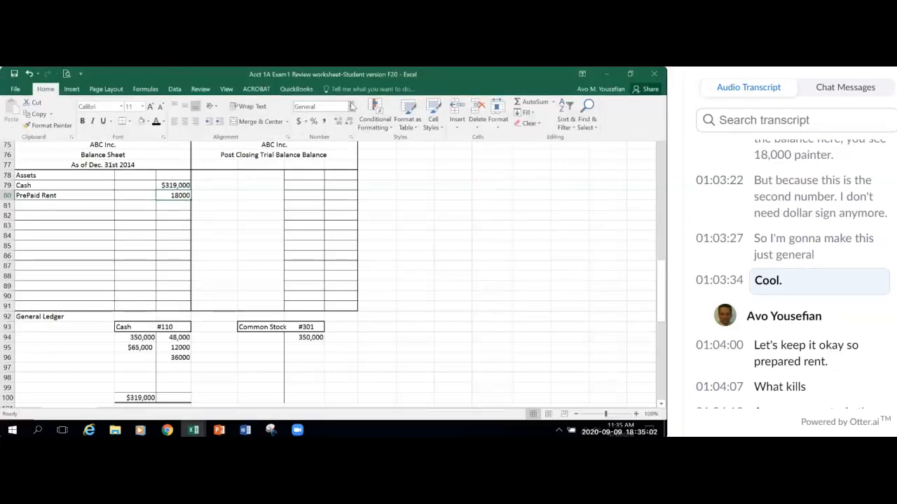
{"action": "left_click", "coordinate": [350, 106]}
{"action": "left_click", "coordinate": [330, 142]}
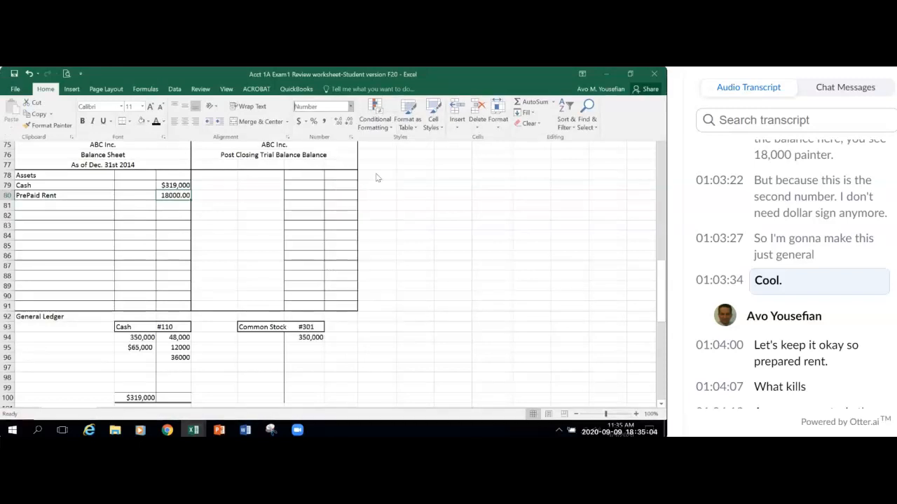
{"action": "left_click", "coordinate": [348, 122]}
{"action": "left_click", "coordinate": [349, 122]}
{"action": "left_click", "coordinate": [324, 121]}
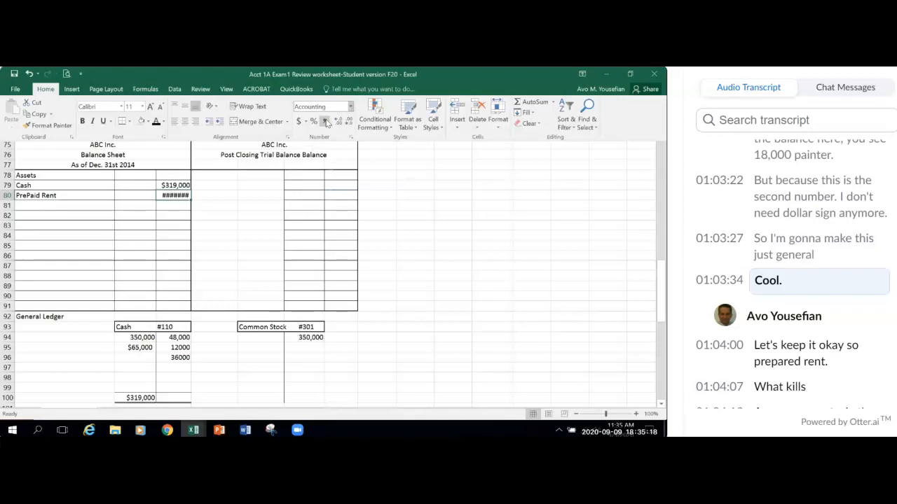
{"action": "left_click", "coordinate": [29, 73]}
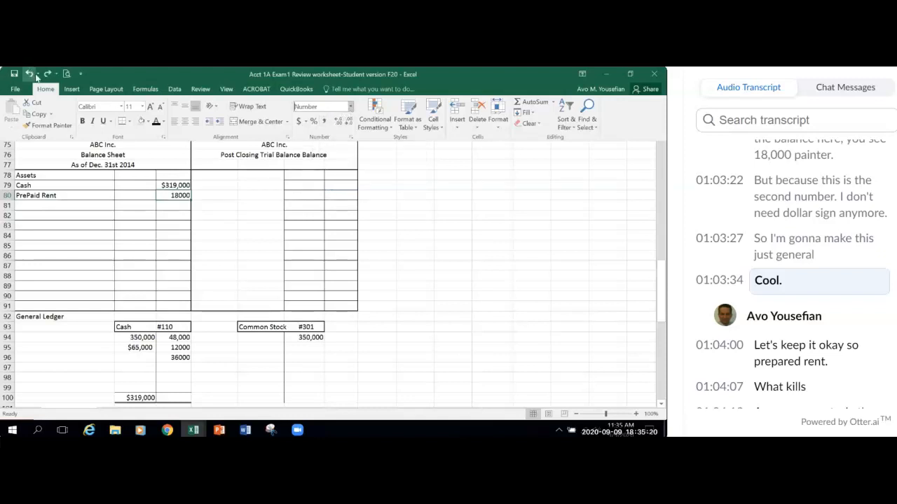
{"action": "left_click", "coordinate": [55, 216]}
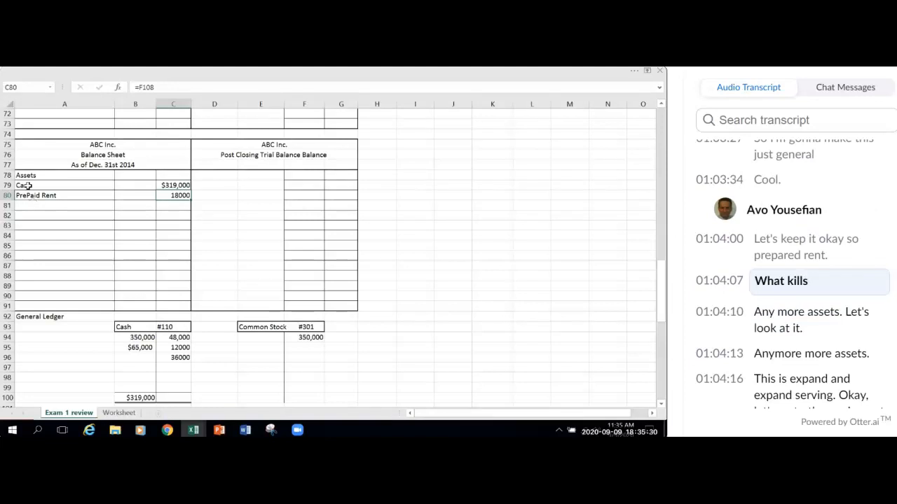
Step: Examine the General Ledger accounts for any further assets that belong on the Balance Sheet
{"action": "scroll", "coordinate": [107, 291], "scroll_direction": "down", "scroll_amount": 8}
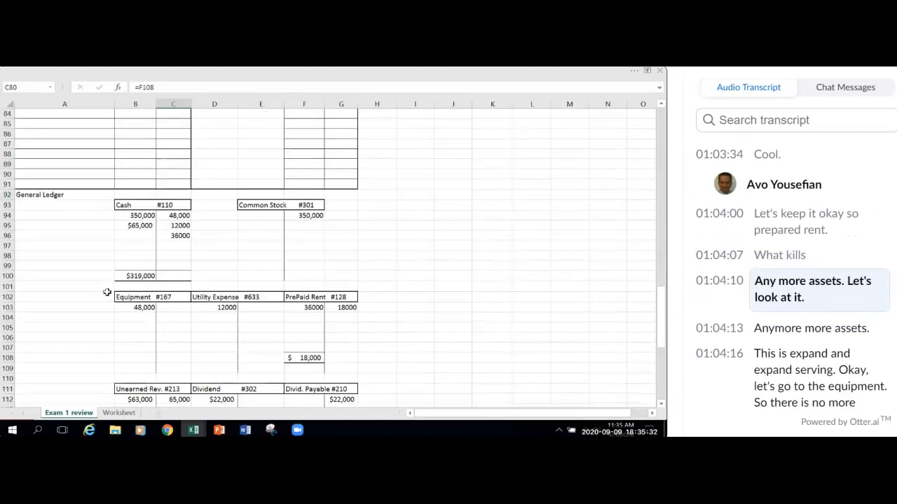
{"action": "scroll", "coordinate": [106, 291], "scroll_direction": "down", "scroll_amount": 1}
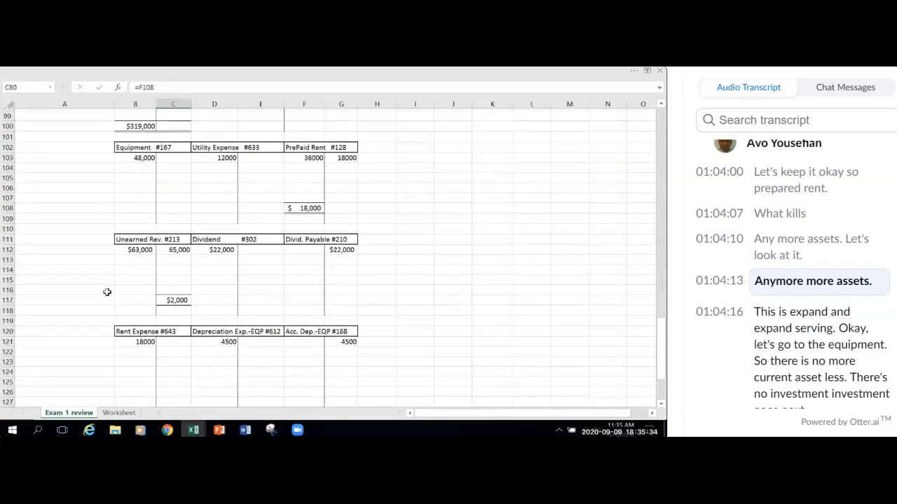
{"action": "scroll", "coordinate": [317, 340], "scroll_direction": "down", "scroll_amount": 1}
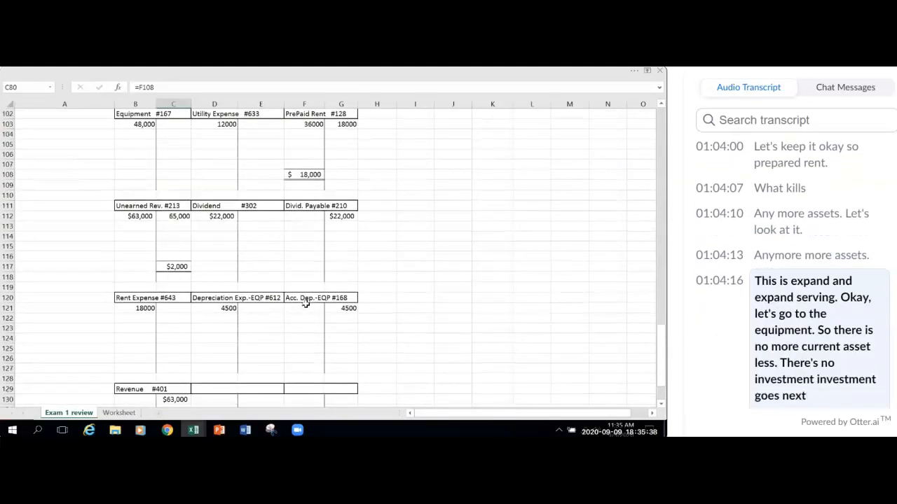
{"action": "scroll", "coordinate": [157, 311], "scroll_direction": "down", "scroll_amount": 2}
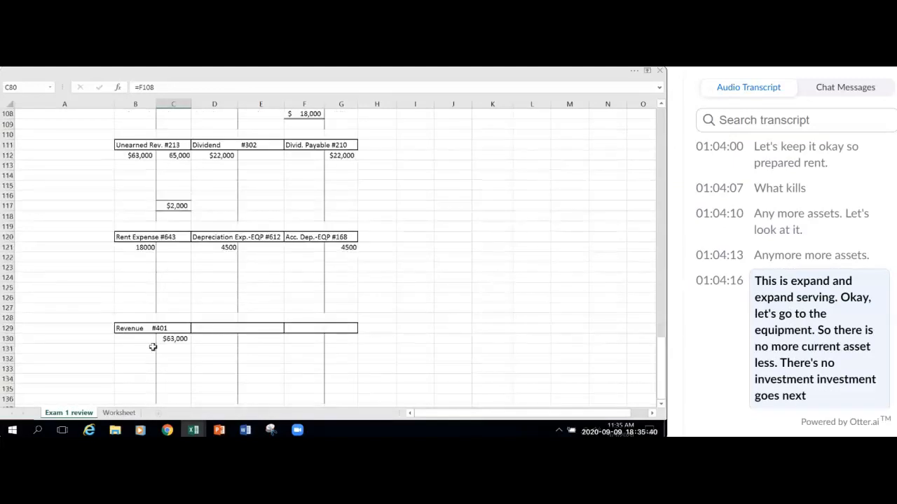
{"action": "scroll", "coordinate": [152, 340], "scroll_direction": "up", "scroll_amount": 6}
{"action": "scroll", "coordinate": [148, 329], "scroll_direction": "up", "scroll_amount": 4}
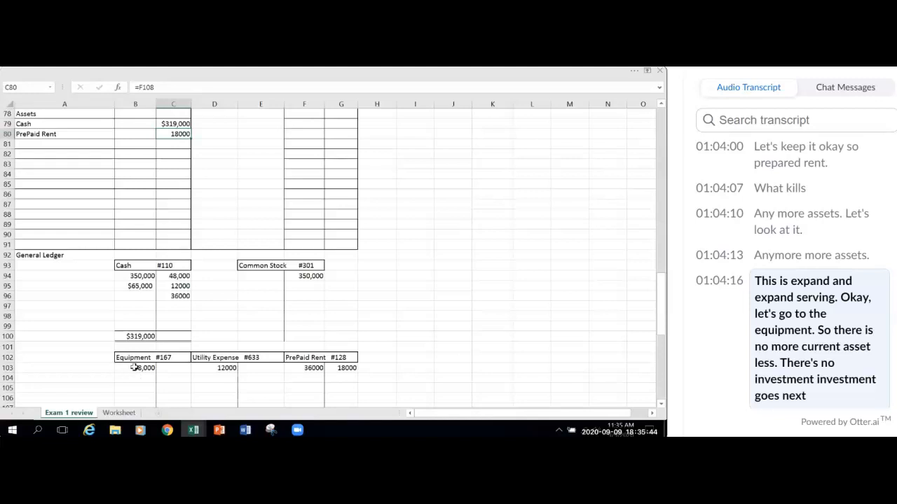
{"action": "scroll", "coordinate": [134, 367], "scroll_direction": "up", "scroll_amount": 1}
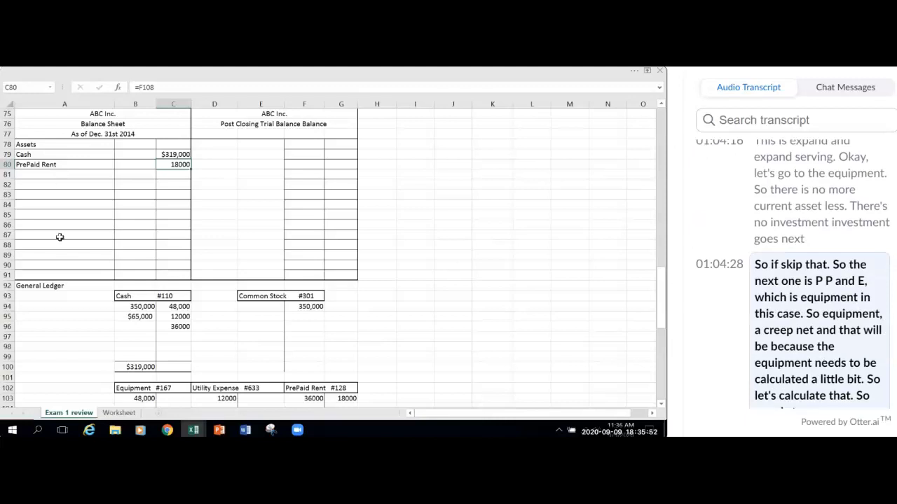
Step: Enter "Equipment" in A81 and link B81 to the Equipment account balance in B103 of the General Ledger
{"action": "left_click", "coordinate": [42, 174]}
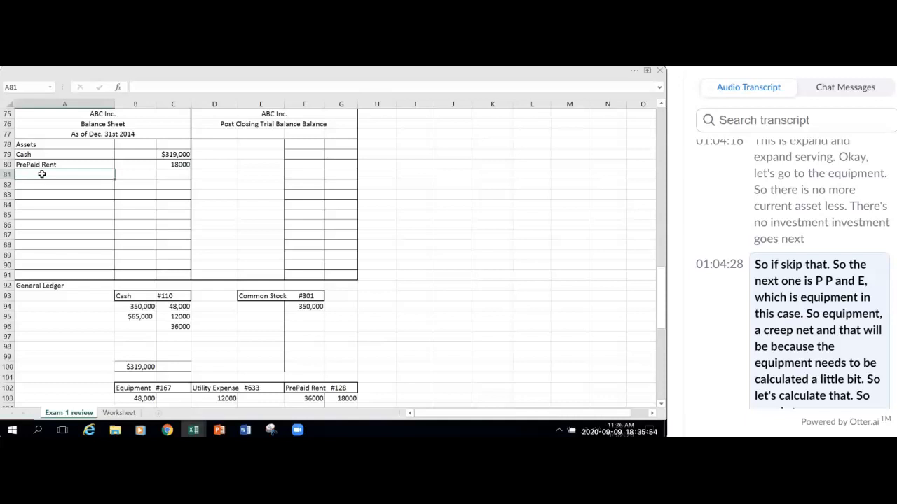
{"action": "type", "text": "Equipment"}
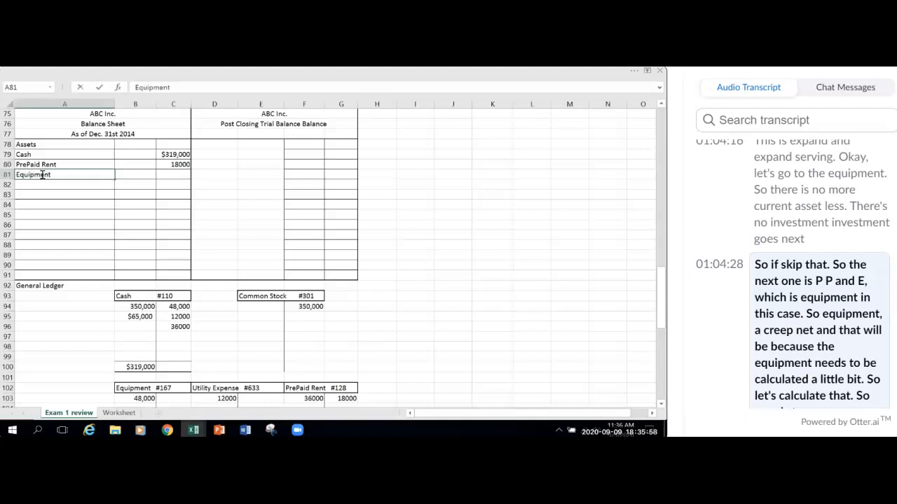
{"action": "left_click", "coordinate": [133, 174]}
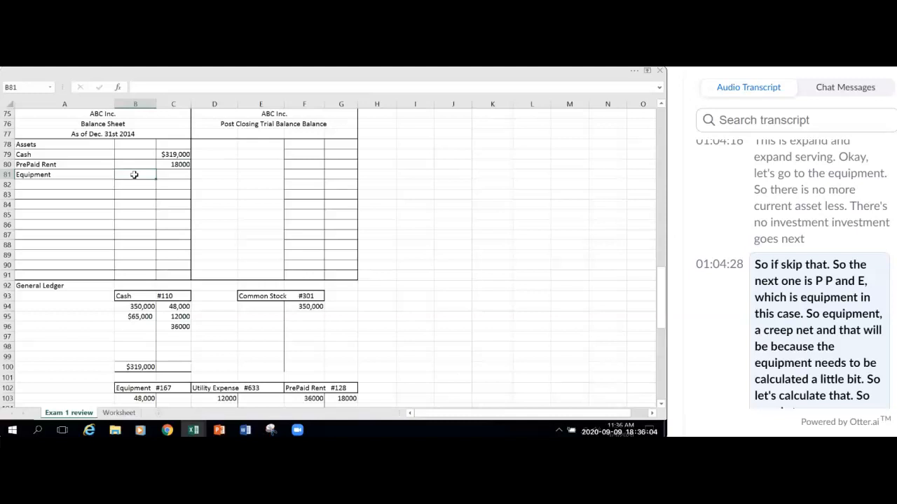
{"action": "type", "text": "="}
{"action": "scroll", "coordinate": [225, 320], "scroll_direction": "down", "scroll_amount": 2}
{"action": "left_click", "coordinate": [138, 341]}
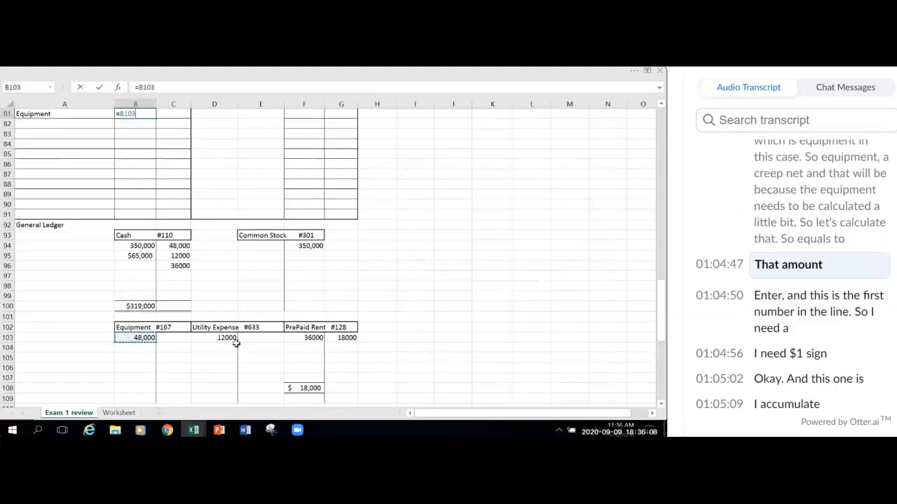
{"action": "key", "text": "Return"}
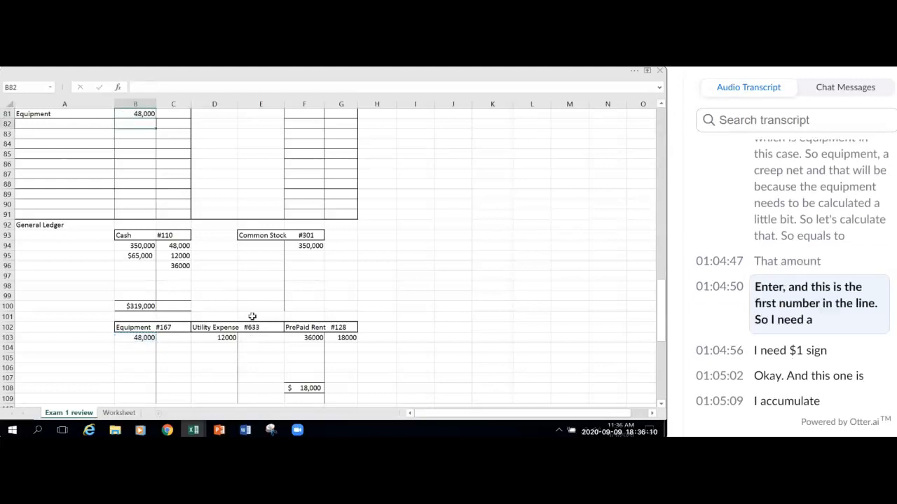
Step: Format the Equipment amount in B81 as dollar accounting with no decimal places
{"action": "scroll", "coordinate": [231, 294], "scroll_direction": "up", "scroll_amount": 2}
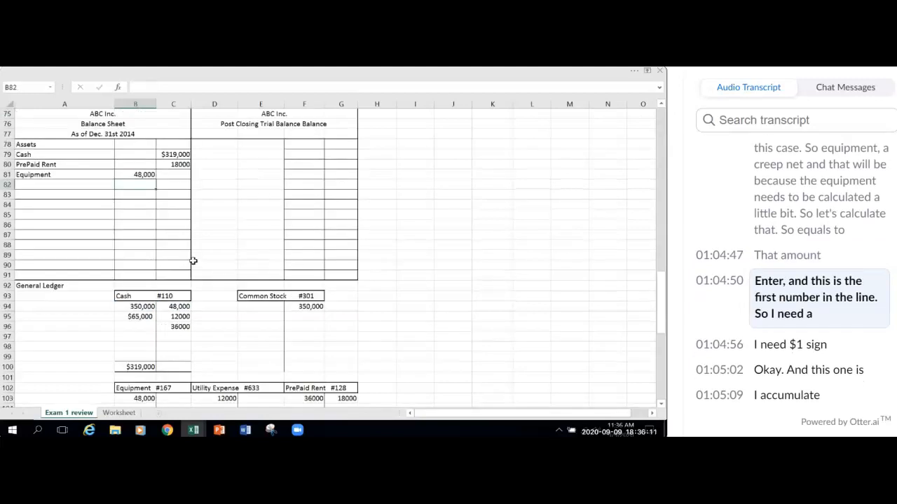
{"action": "left_click", "coordinate": [137, 175]}
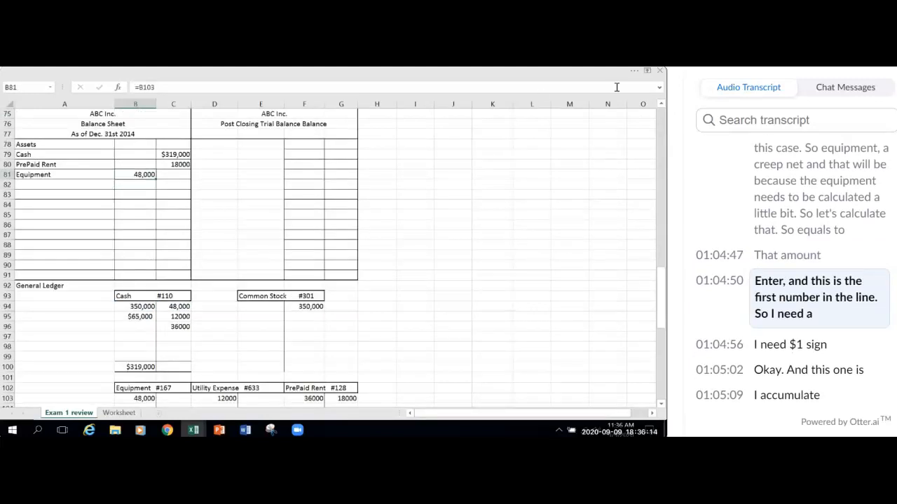
{"action": "left_click", "coordinate": [634, 75]}
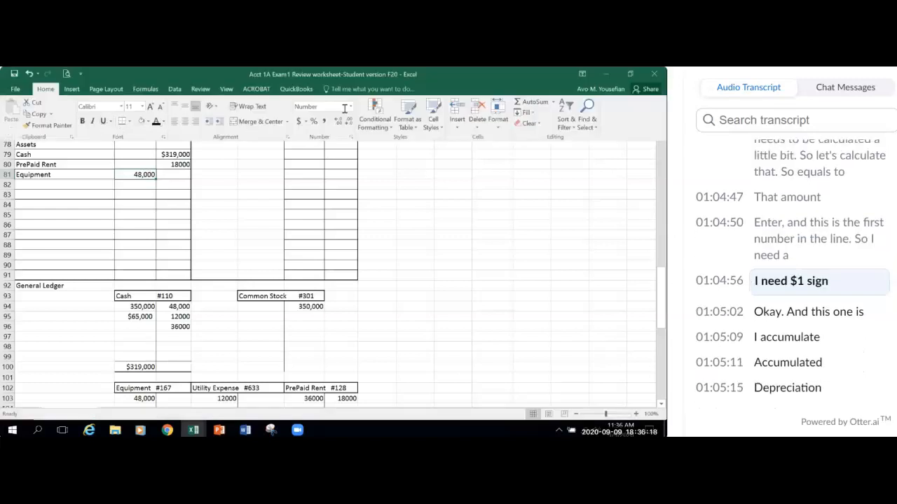
{"action": "left_click", "coordinate": [298, 123]}
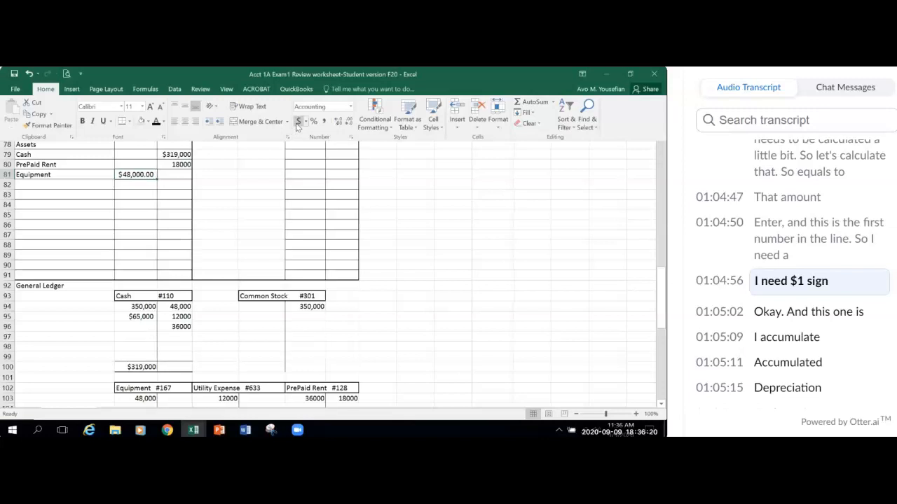
{"action": "left_click", "coordinate": [348, 124]}
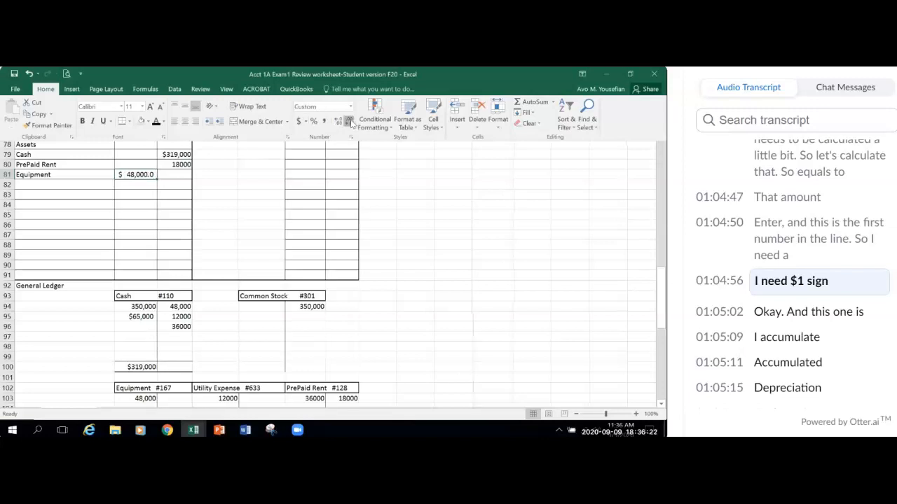
{"action": "left_click", "coordinate": [348, 123]}
Step: Enter "Accum. Dep. -EQP" in A82 as the line below Equipment
{"action": "left_click", "coordinate": [40, 183]}
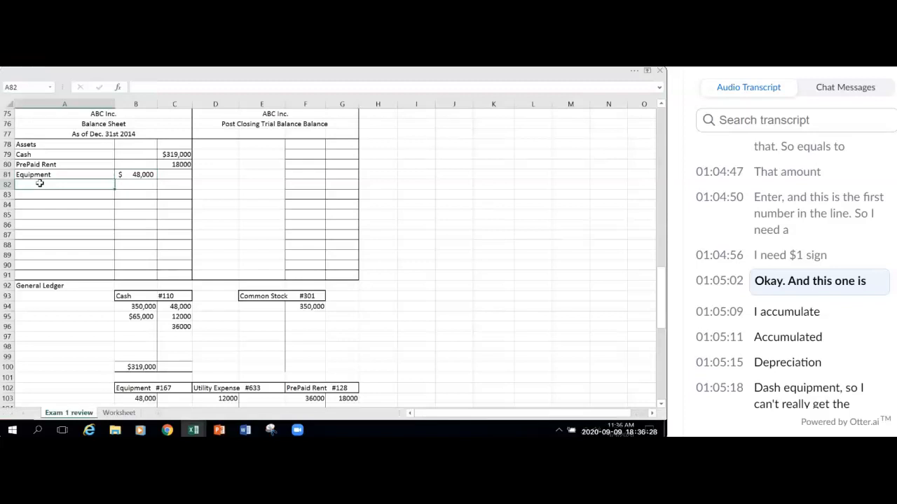
{"action": "type", "text": "Acc"}
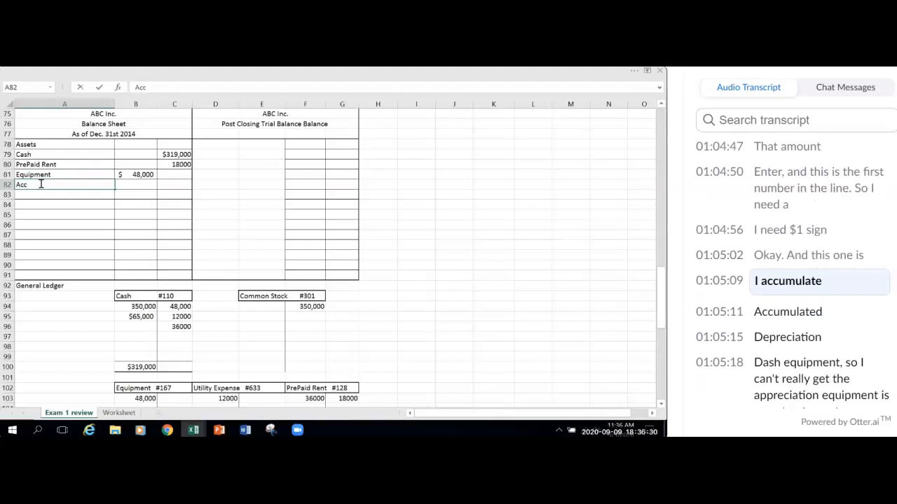
{"action": "type", "text": "um."}
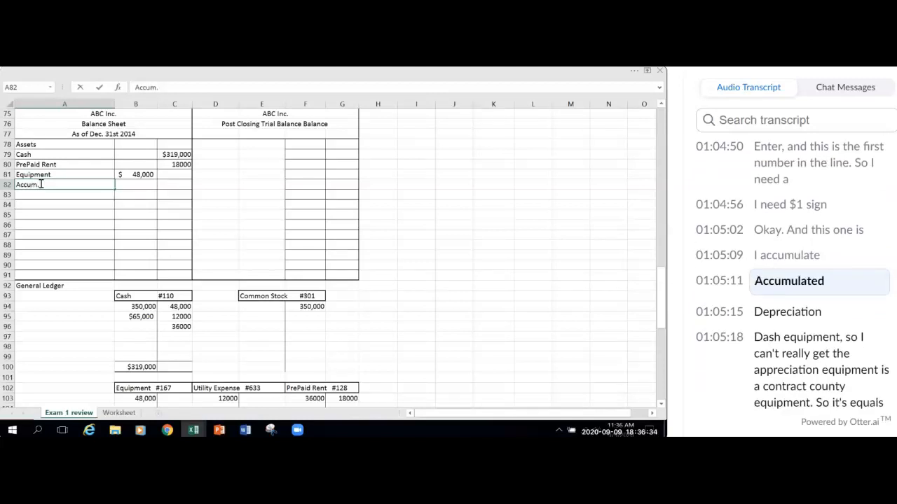
{"action": "type", "text": " Dep. -"}
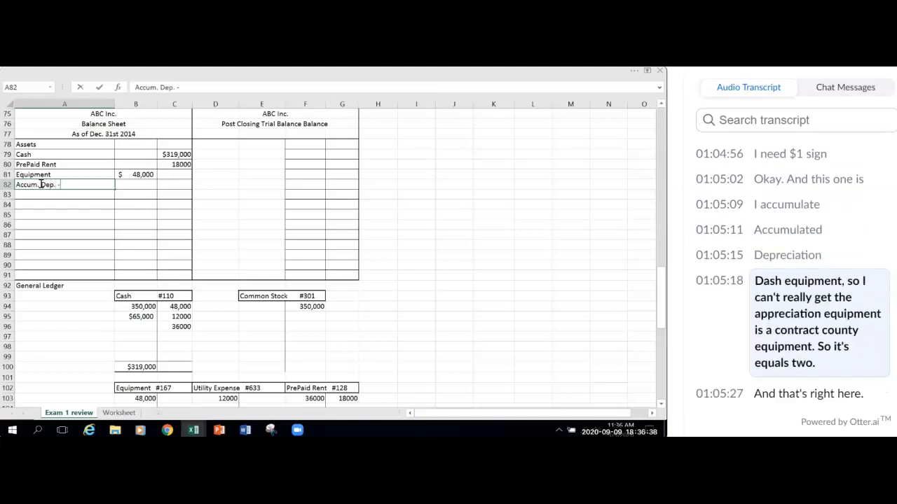
{"action": "type", "text": "EQP"}
Step: Link B82 to the Acc. Dep.-EQP account balance in G121 of the General Ledger
{"action": "left_click", "coordinate": [138, 182]}
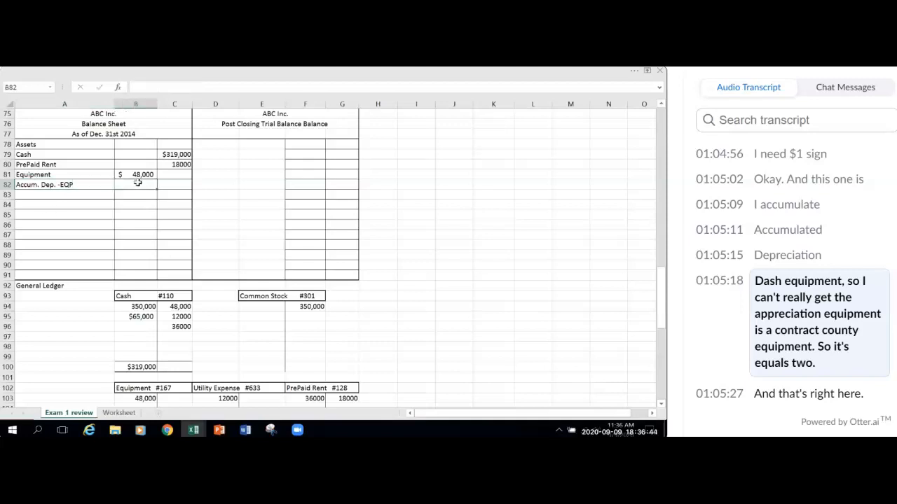
{"action": "type", "text": "="}
{"action": "scroll", "coordinate": [100, 255], "scroll_direction": "down", "scroll_amount": 2}
{"action": "scroll", "coordinate": [300, 316], "scroll_direction": "down", "scroll_amount": 6}
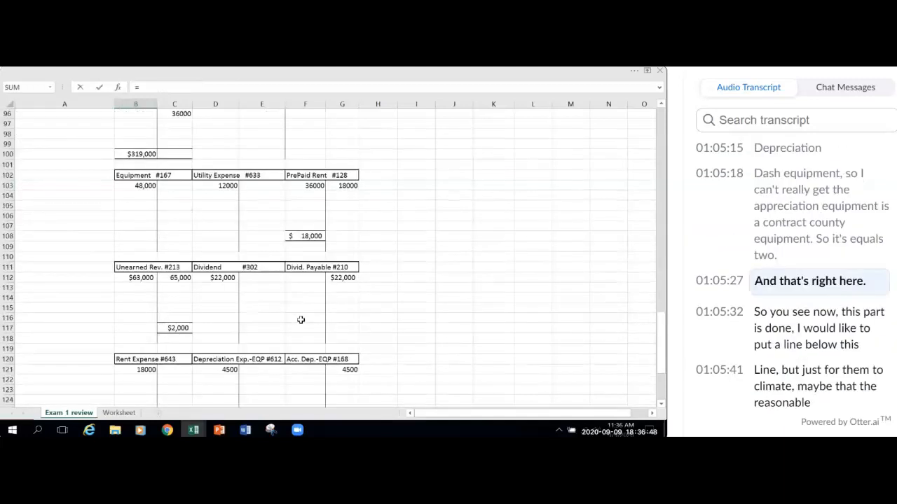
{"action": "left_click", "coordinate": [347, 340]}
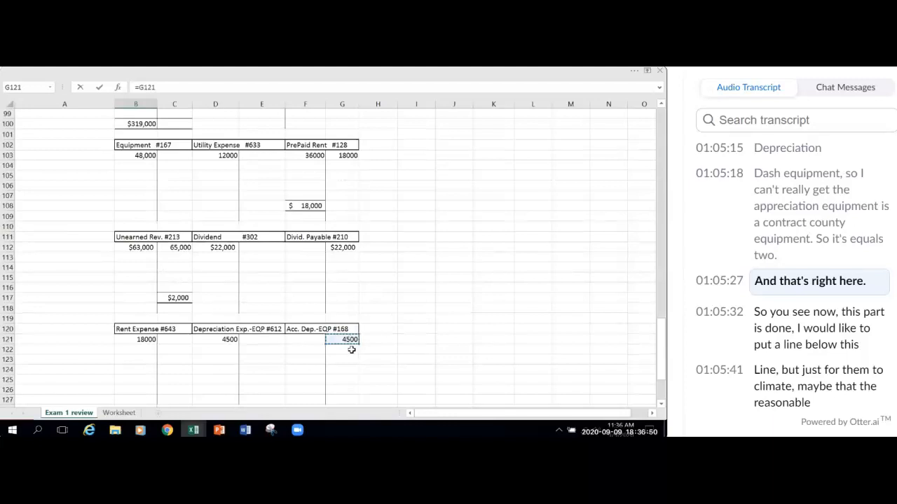
{"action": "key", "text": "Return"}
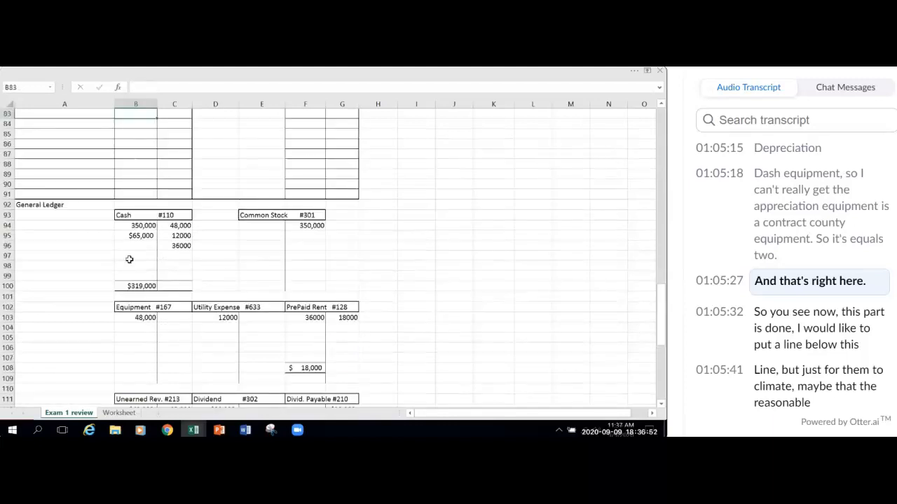
Step: Apply a thick bottom border to the accumulated depreciation amount in B82
{"action": "scroll", "coordinate": [106, 256], "scroll_direction": "up", "scroll_amount": 3}
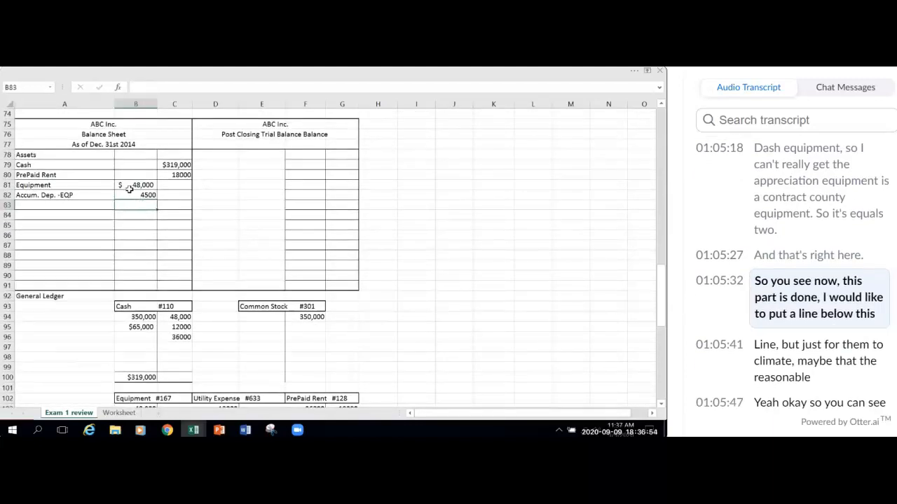
{"action": "left_click", "coordinate": [124, 195]}
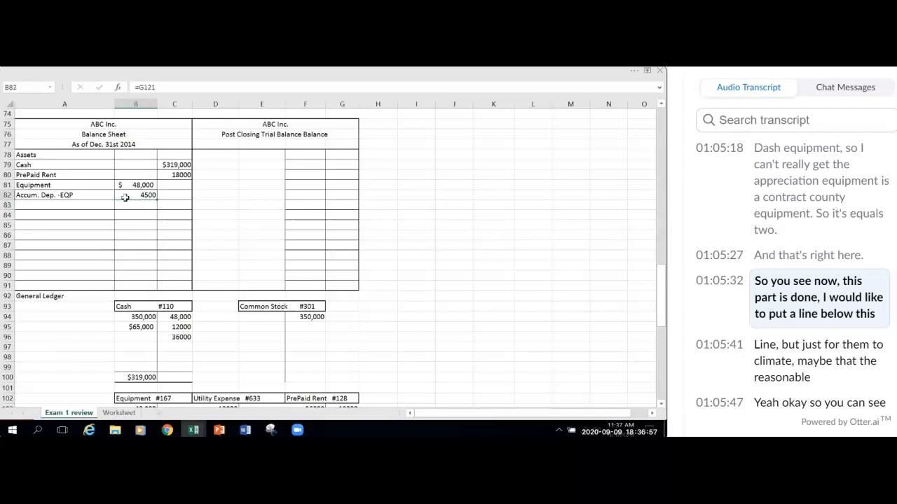
{"action": "left_click", "coordinate": [631, 72]}
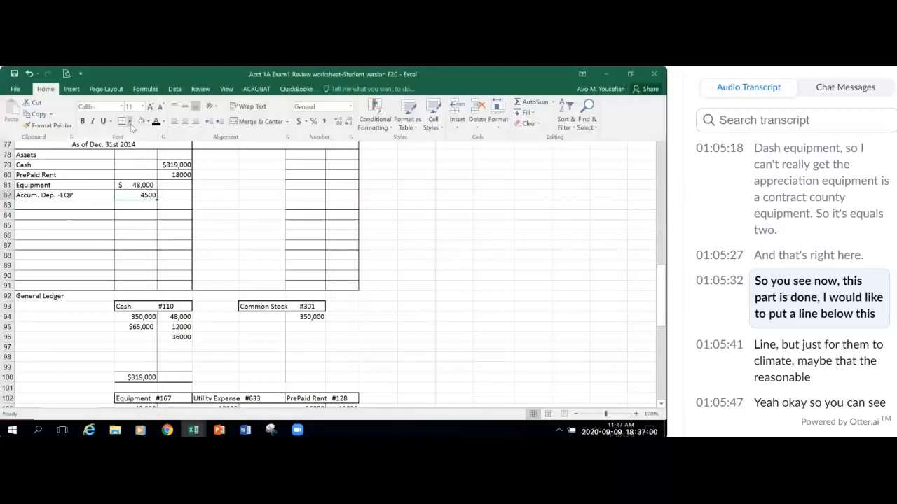
{"action": "left_click", "coordinate": [130, 122]}
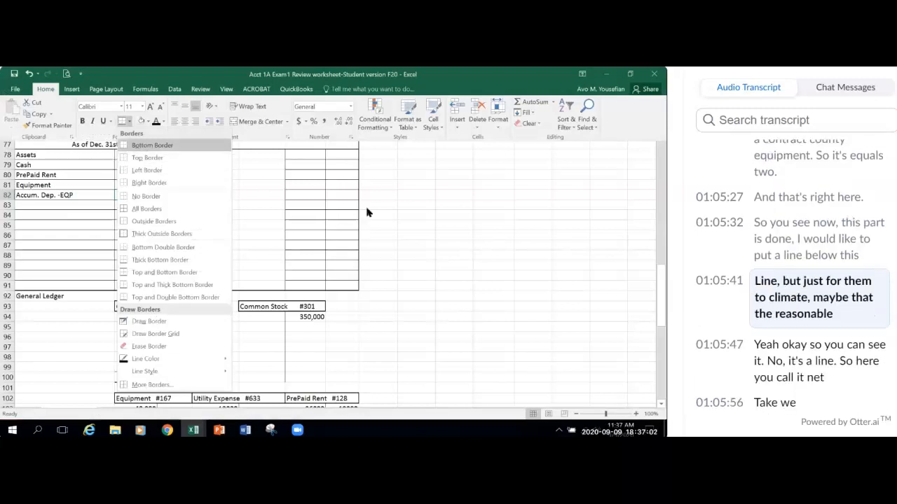
{"action": "key", "text": "Escape"}
{"action": "left_click", "coordinate": [130, 121]}
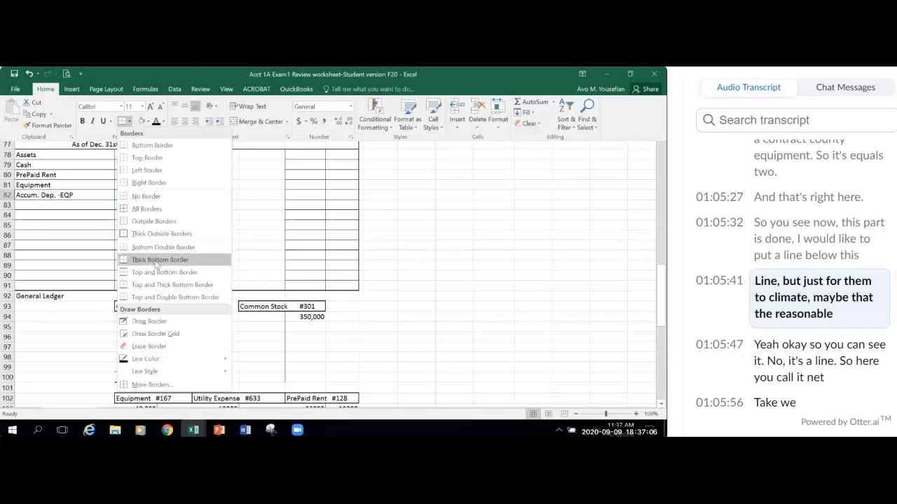
{"action": "left_click", "coordinate": [154, 261]}
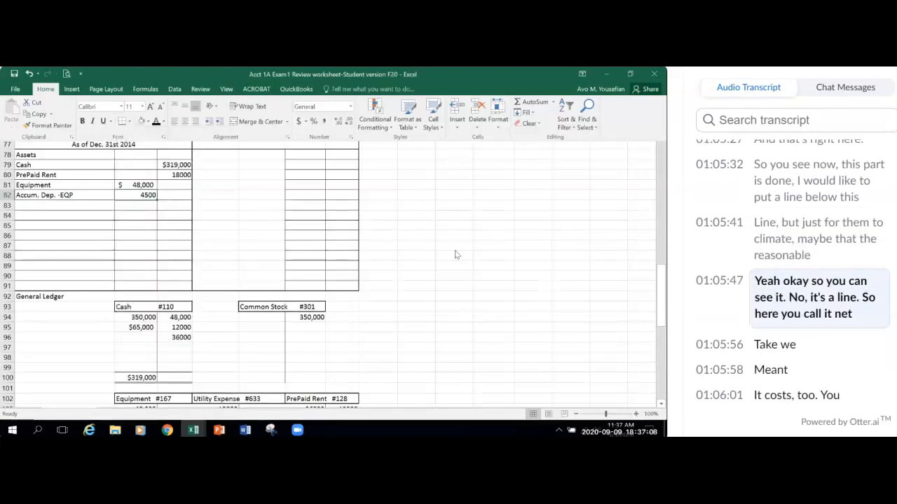
{"action": "left_click", "coordinate": [172, 234]}
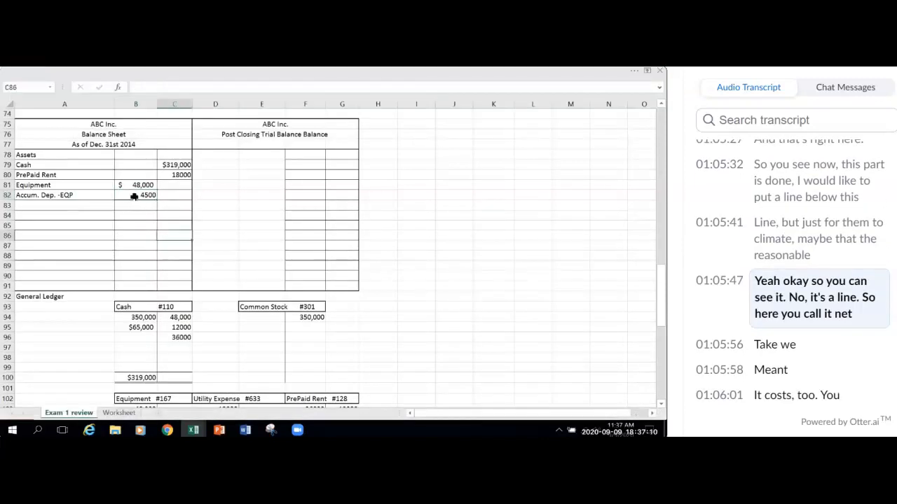
Step: Enter "Net Equipment" in A83 and calculate it in C83 as B81 minus B82
{"action": "left_click", "coordinate": [37, 207]}
{"action": "type", "text": "Net E"}
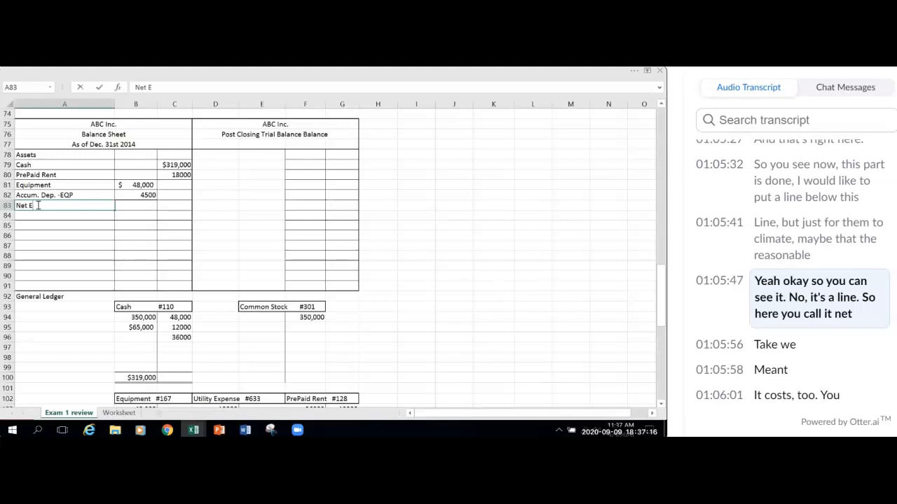
{"action": "type", "text": "quipment"}
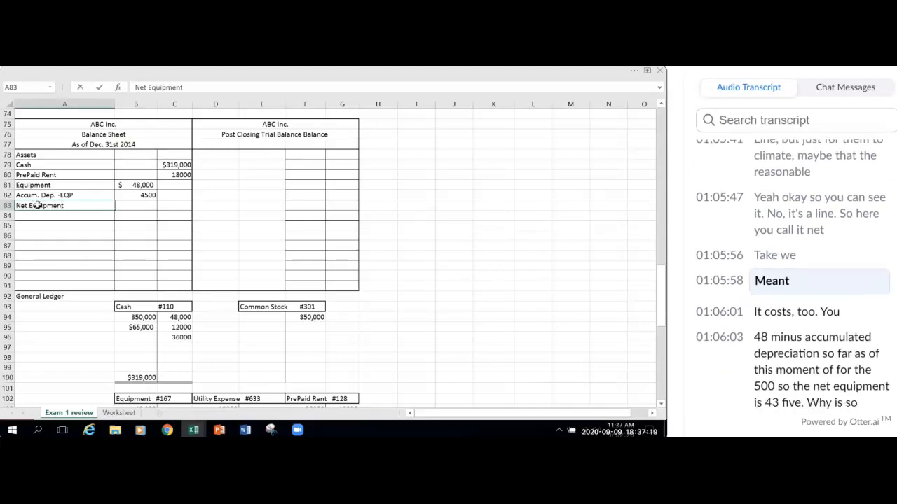
{"action": "left_click", "coordinate": [175, 207]}
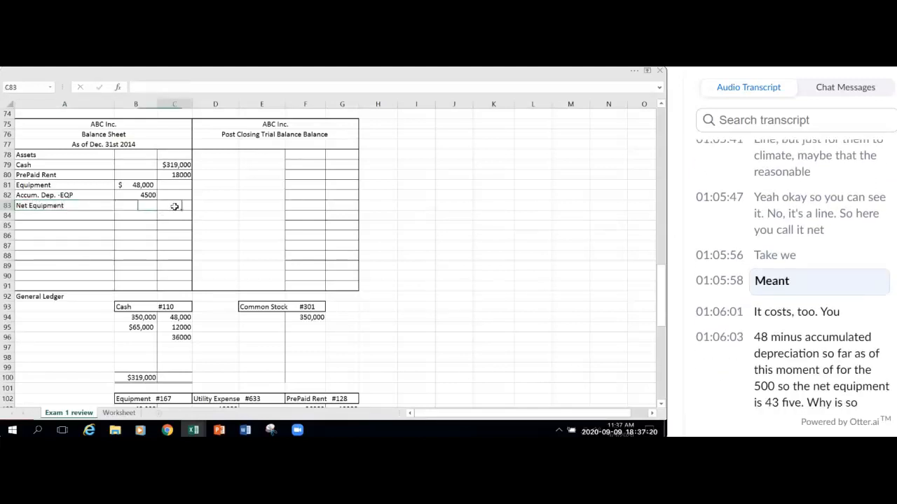
{"action": "type", "text": "="}
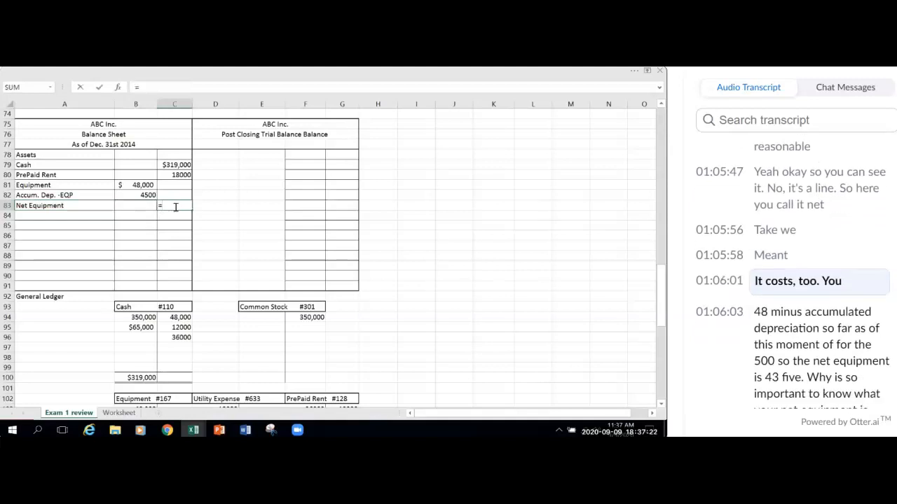
{"action": "left_click", "coordinate": [141, 185]}
{"action": "type", "text": "-"}
{"action": "left_click", "coordinate": [143, 196]}
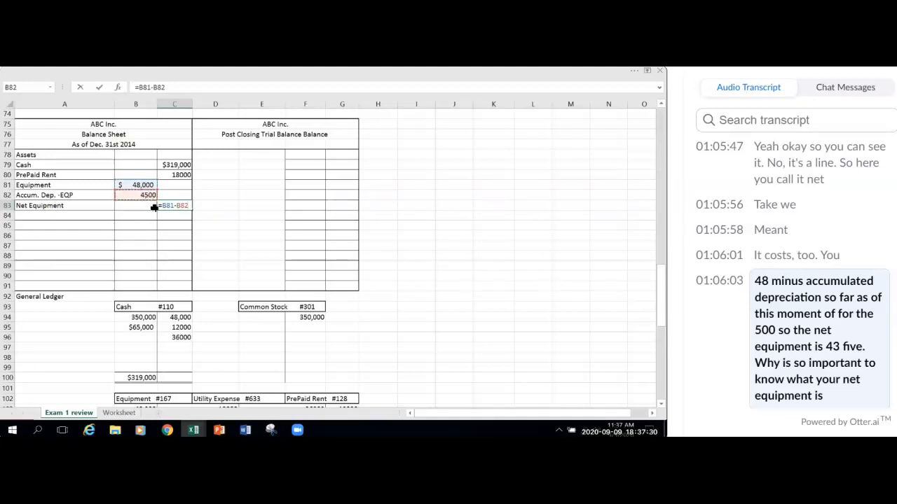
{"action": "key", "text": "Return"}
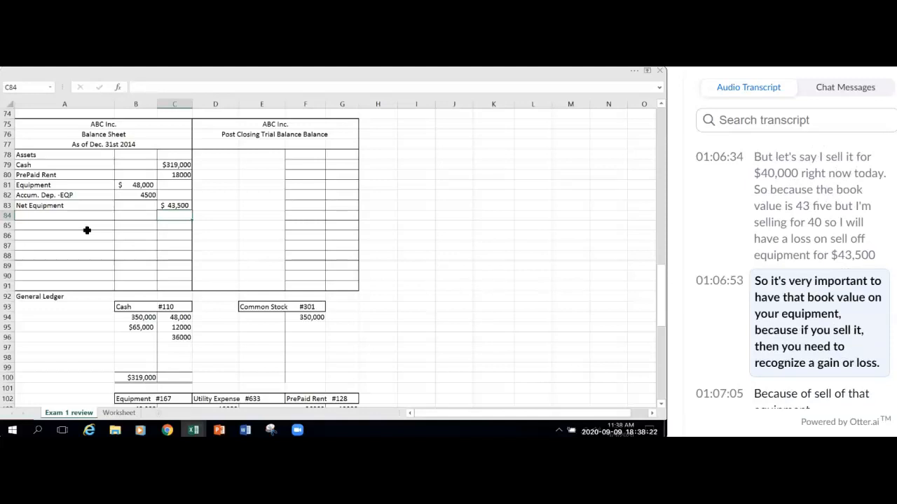
Step: Enter "Total Assets" in A84 and give C84 a top and double bottom border
{"action": "left_click", "coordinate": [41, 217]}
{"action": "type", "text": "Total A"}
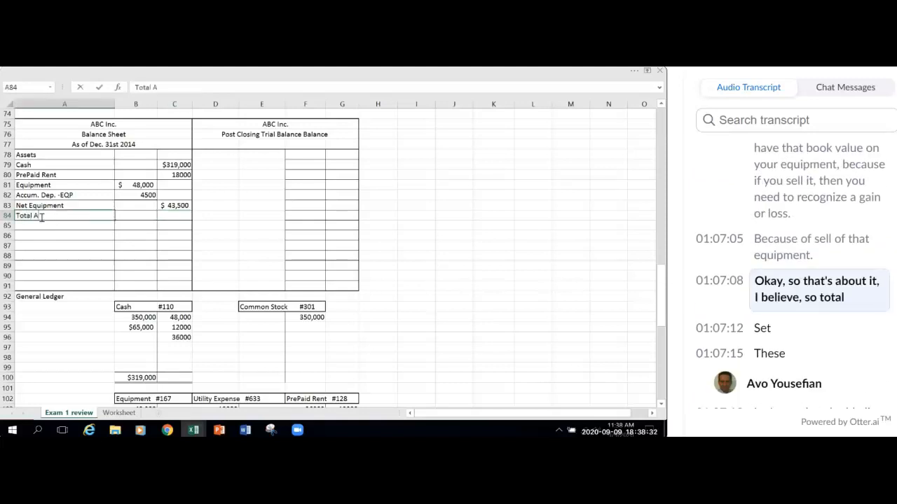
{"action": "type", "text": "ssets"}
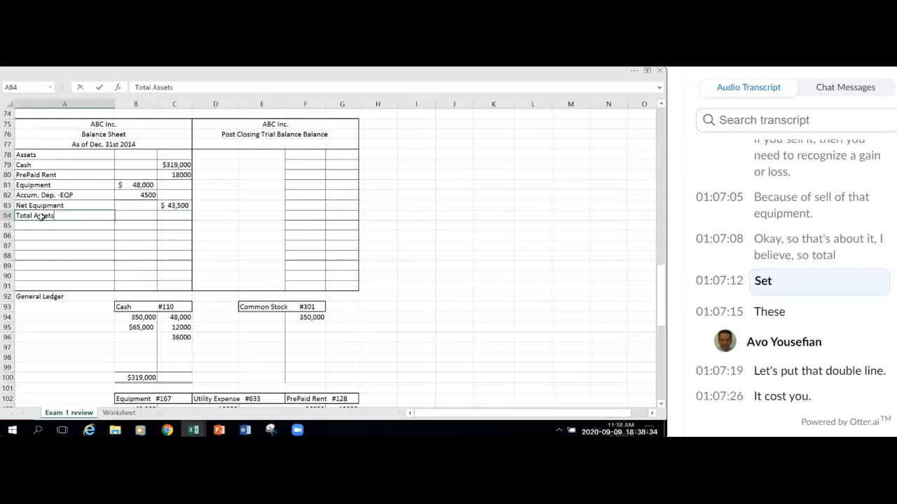
{"action": "left_click", "coordinate": [165, 215]}
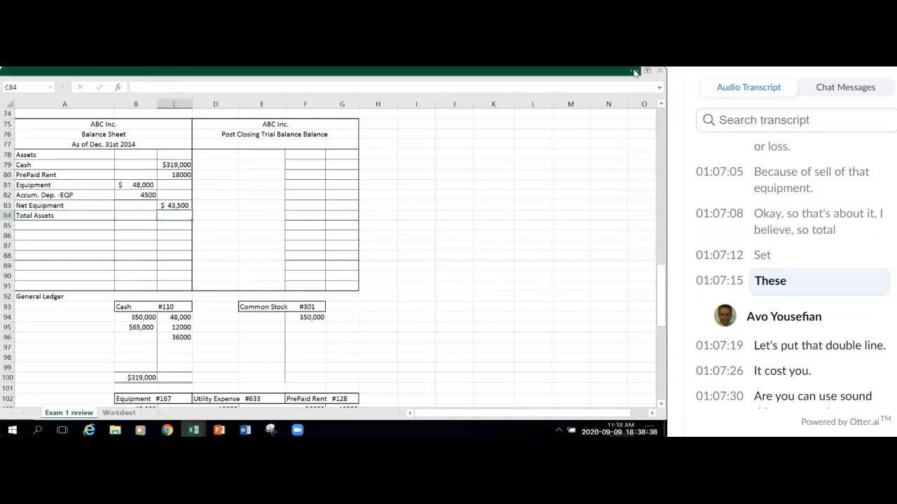
{"action": "left_click", "coordinate": [130, 123]}
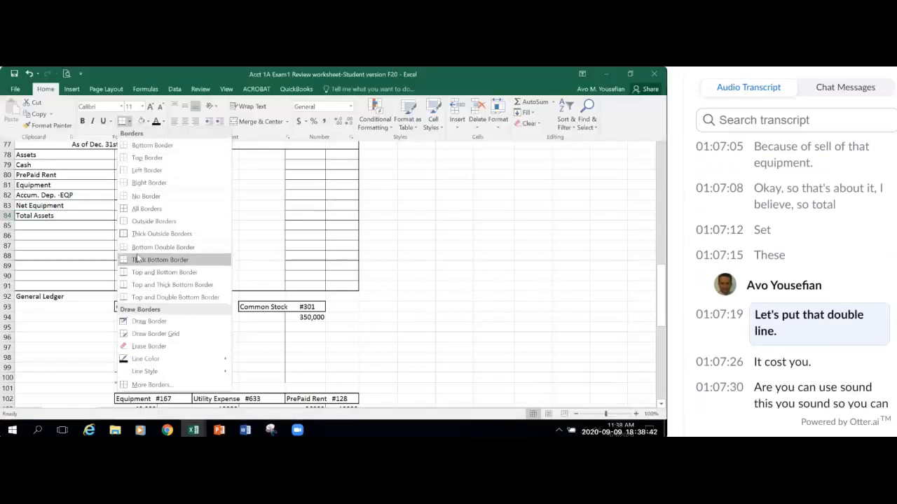
{"action": "left_click", "coordinate": [144, 301]}
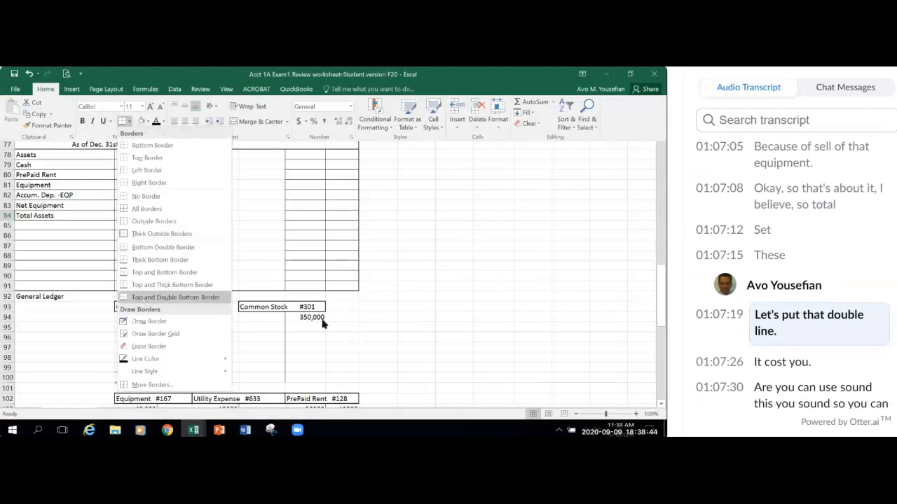
{"action": "left_click", "coordinate": [396, 321]}
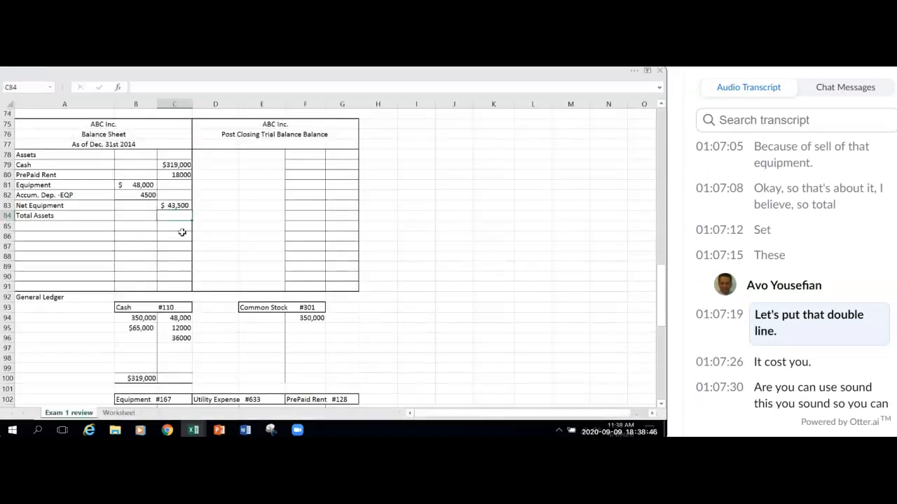
Step: Calculate total assets in C84 with a SUM formula over C79:C83
{"action": "type", "text": "="}
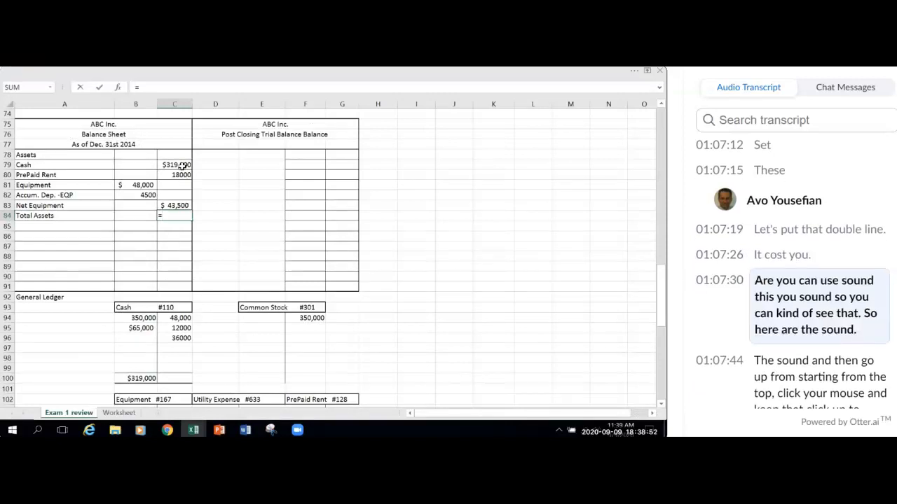
{"action": "key", "text": "Escape"}
{"action": "left_click", "coordinate": [637, 73]}
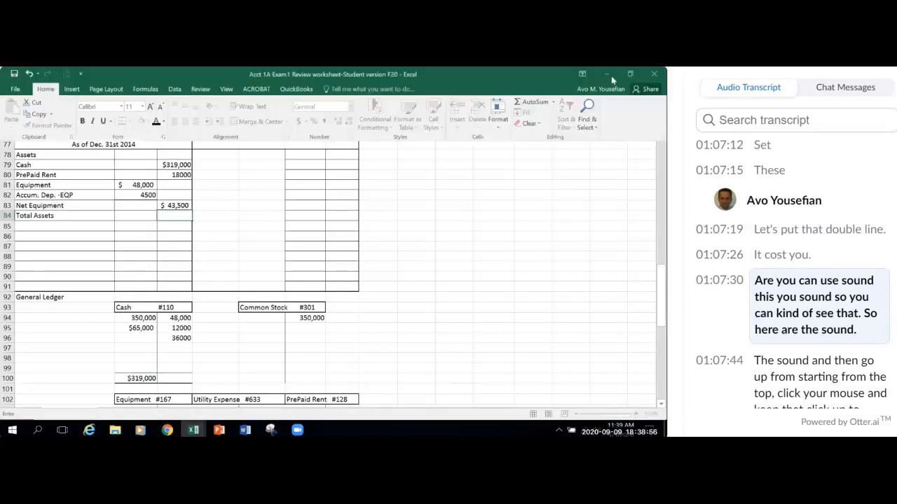
{"action": "left_click", "coordinate": [531, 105]}
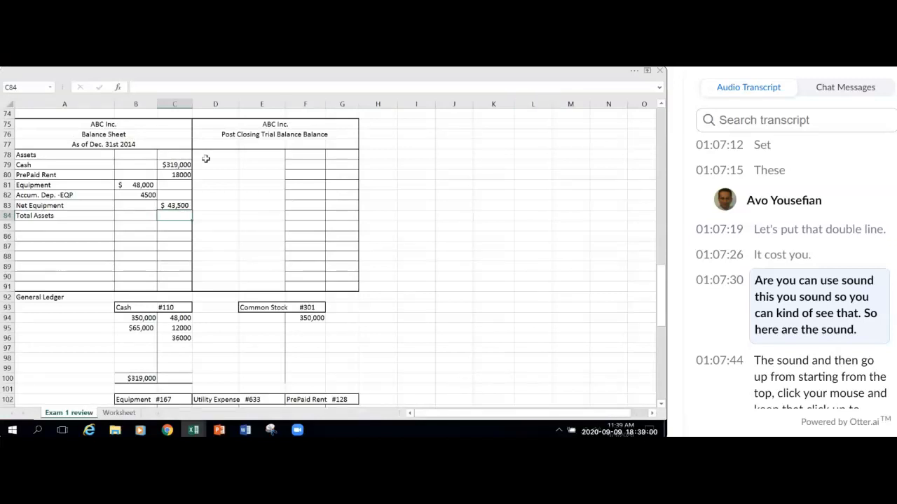
{"action": "left_click", "coordinate": [630, 73]}
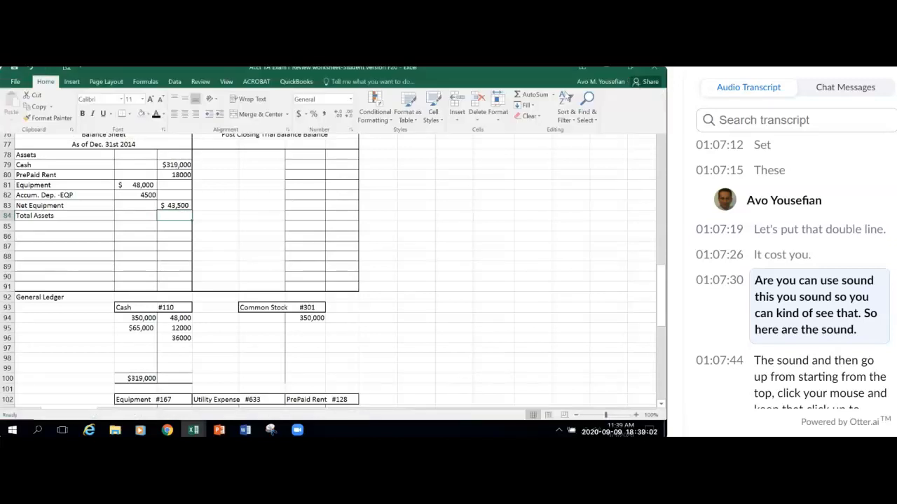
{"action": "left_click", "coordinate": [525, 104]}
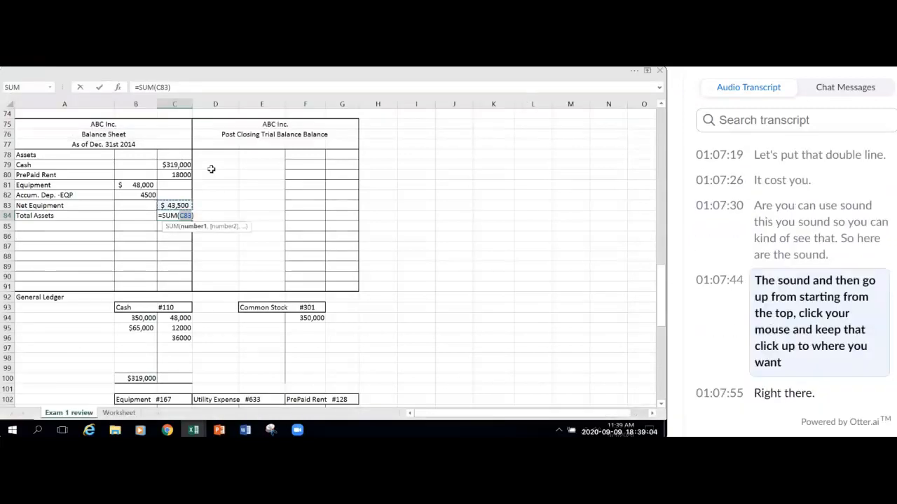
{"action": "left_click", "coordinate": [173, 163]}
{"action": "left_click_drag", "start_coordinate": [173, 163], "coordinate": [176, 204]}
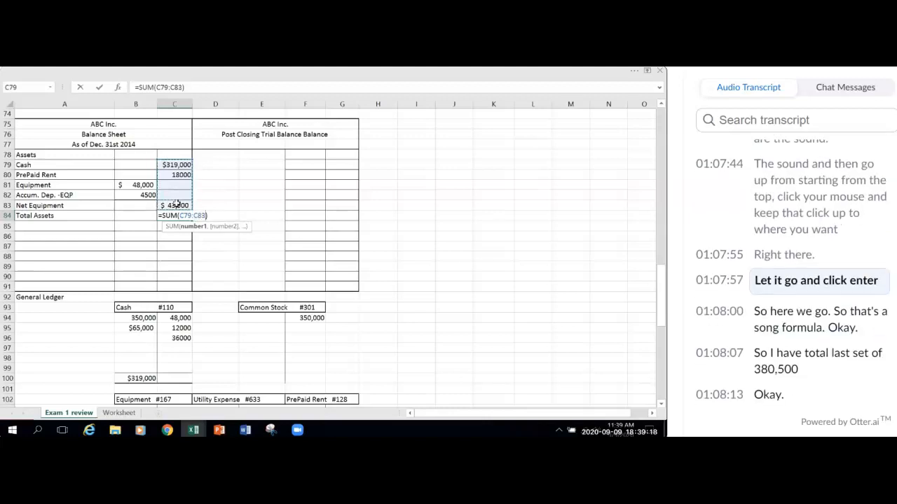
{"action": "key", "text": "Return"}
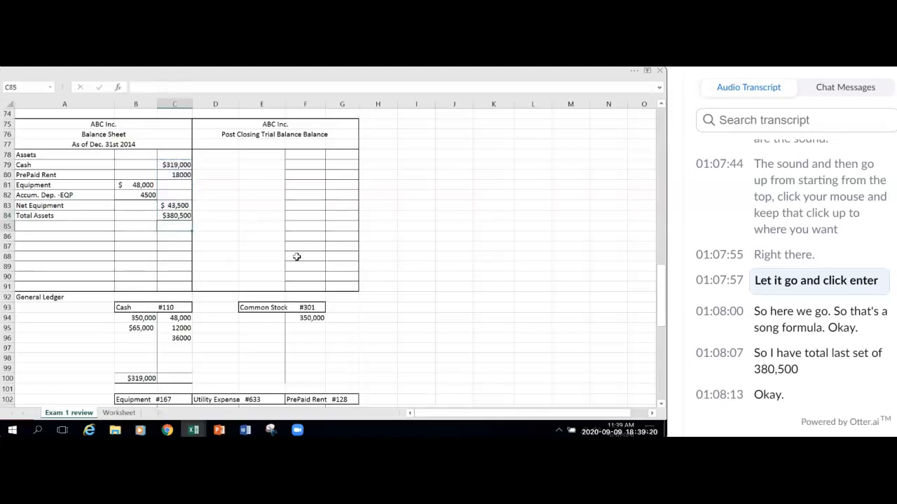
{"action": "left_click", "coordinate": [466, 270]}
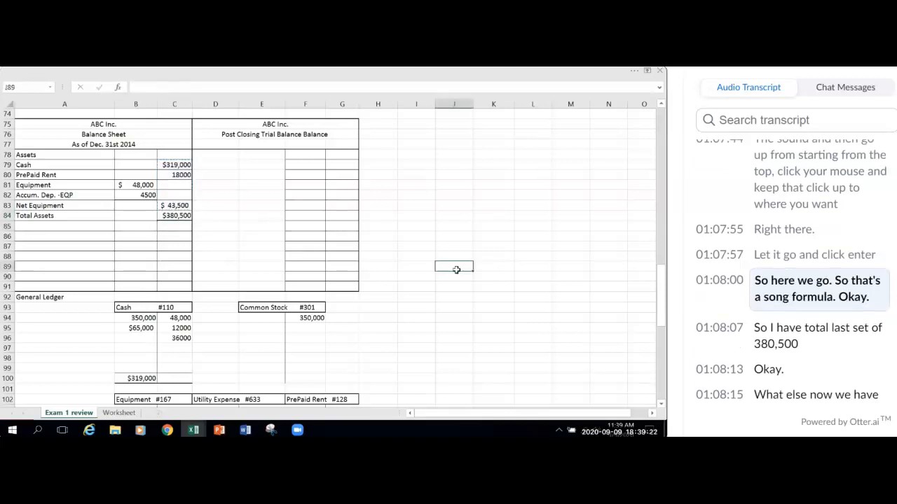
{"action": "left_click", "coordinate": [181, 216]}
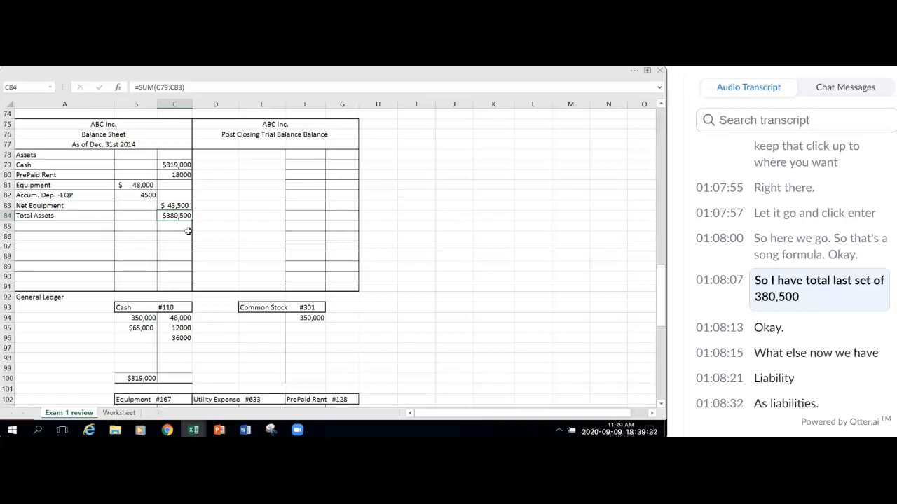
Step: Enter the heading "Liability" in A85 and make the Assets and Liability headings bold
{"action": "left_click", "coordinate": [29, 226]}
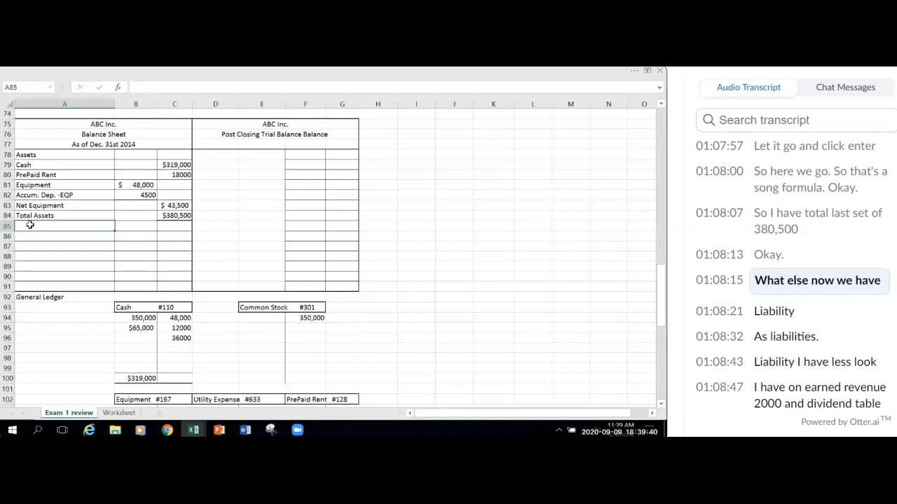
{"action": "type", "text": "Liability"}
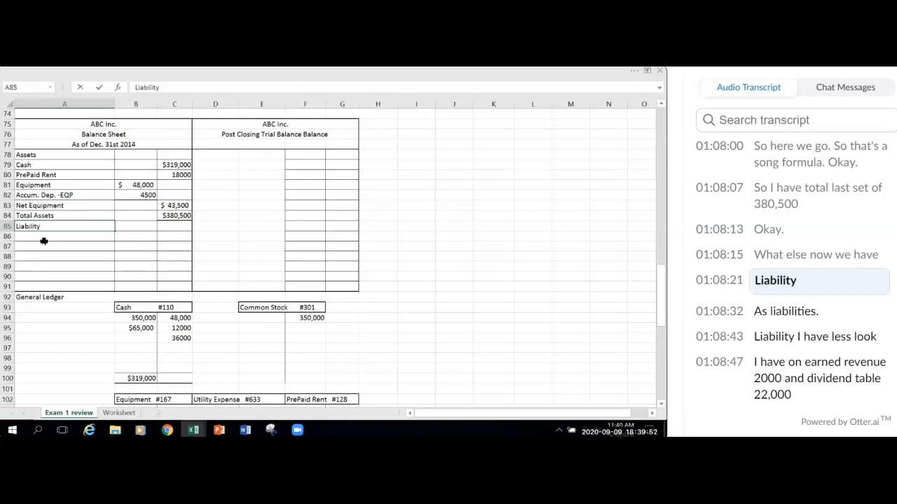
{"action": "left_click", "coordinate": [28, 155]}
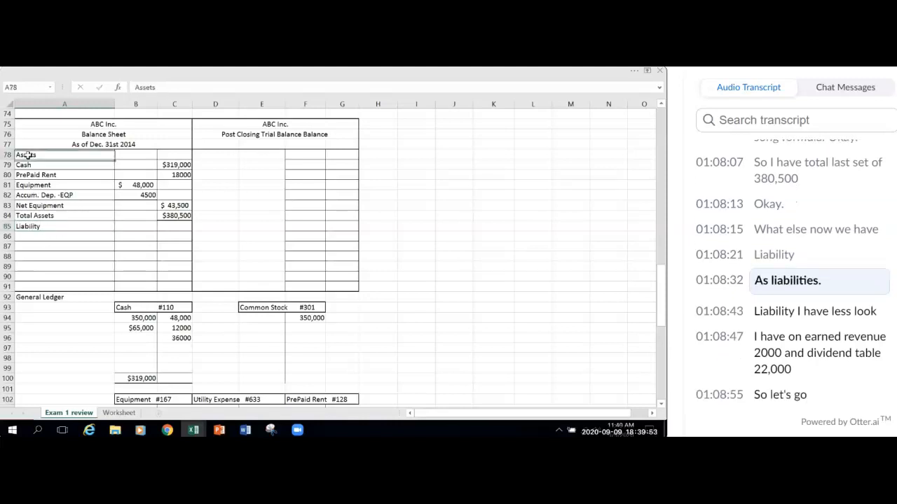
{"action": "left_click", "coordinate": [633, 71]}
{"action": "left_click", "coordinate": [83, 121]}
{"action": "left_click", "coordinate": [42, 227]}
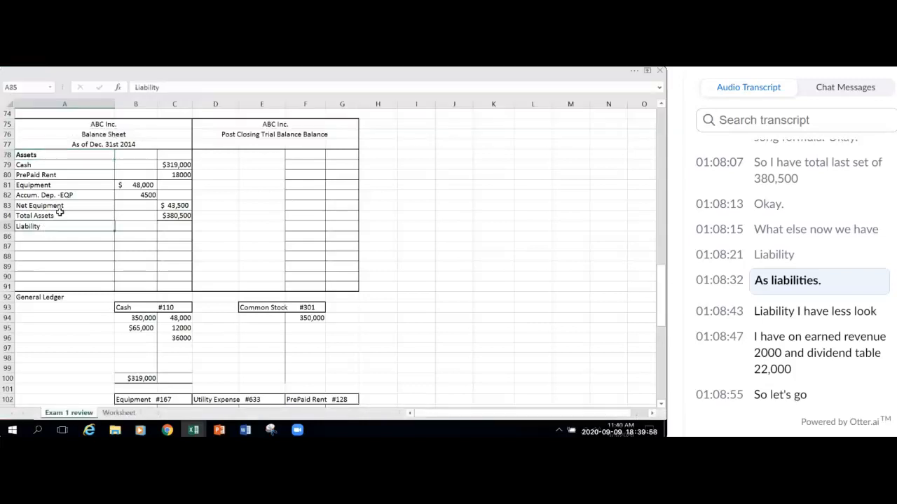
{"action": "left_click", "coordinate": [633, 71]}
{"action": "left_click", "coordinate": [84, 122]}
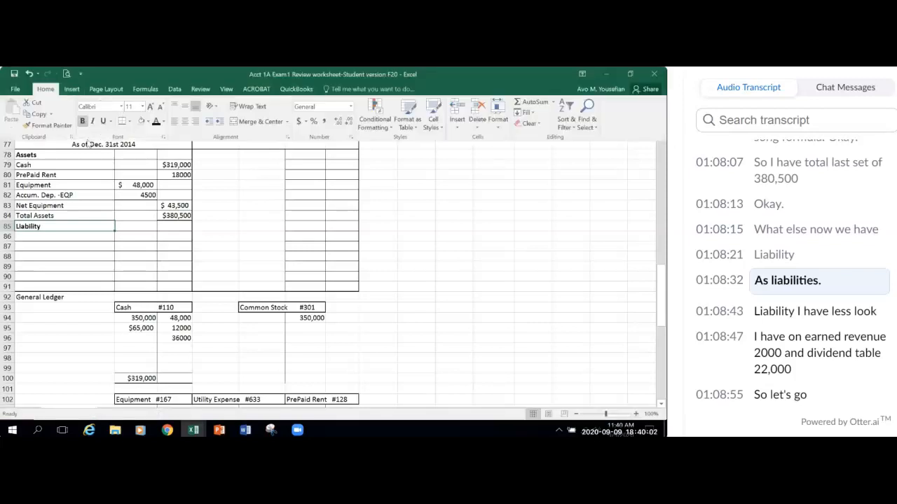
Step: Enter the liability label "Uneraned Revenue" in A86 of the balance sheet
{"action": "left_click", "coordinate": [54, 238]}
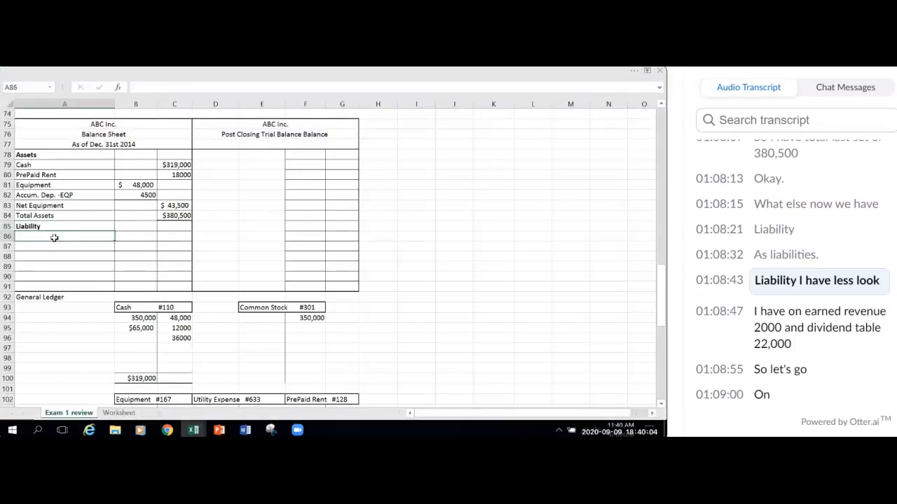
{"action": "scroll", "coordinate": [194, 347], "scroll_direction": "down", "scroll_amount": 3}
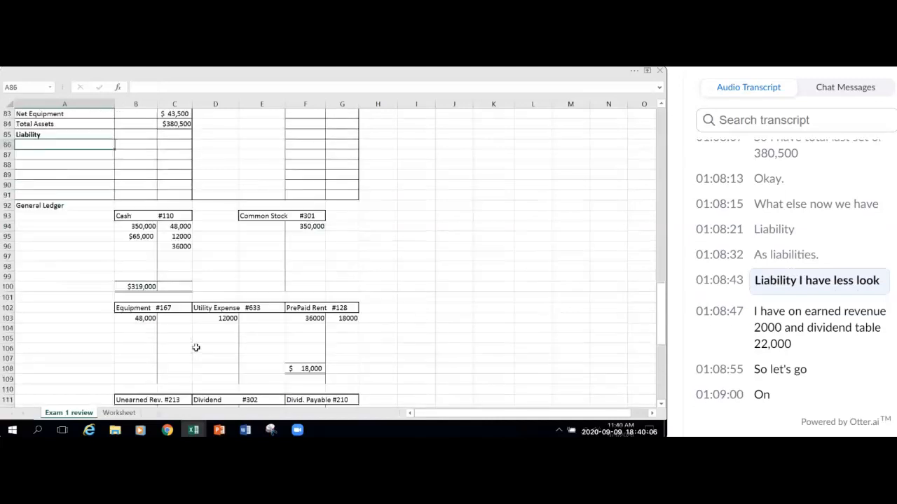
{"action": "scroll", "coordinate": [250, 337], "scroll_direction": "down", "scroll_amount": 3}
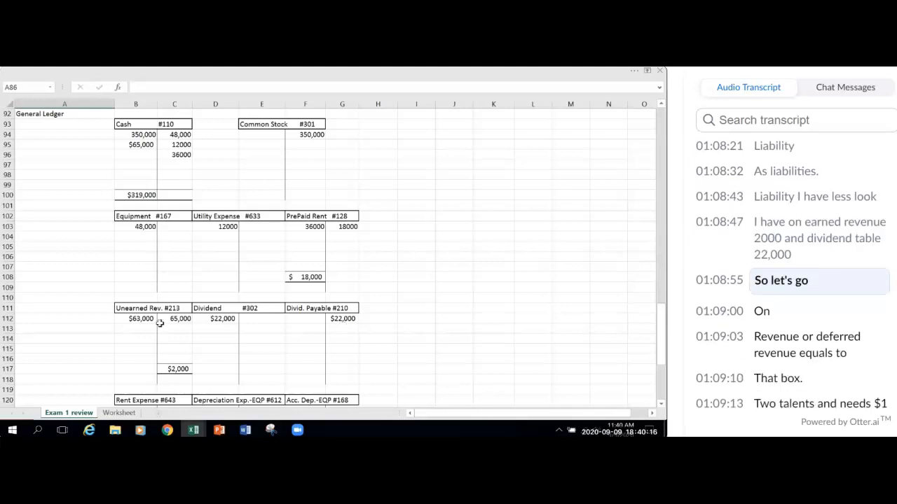
{"action": "scroll", "coordinate": [60, 253], "scroll_direction": "up", "scroll_amount": 3}
{"action": "scroll", "coordinate": [39, 242], "scroll_direction": "up", "scroll_amount": 2}
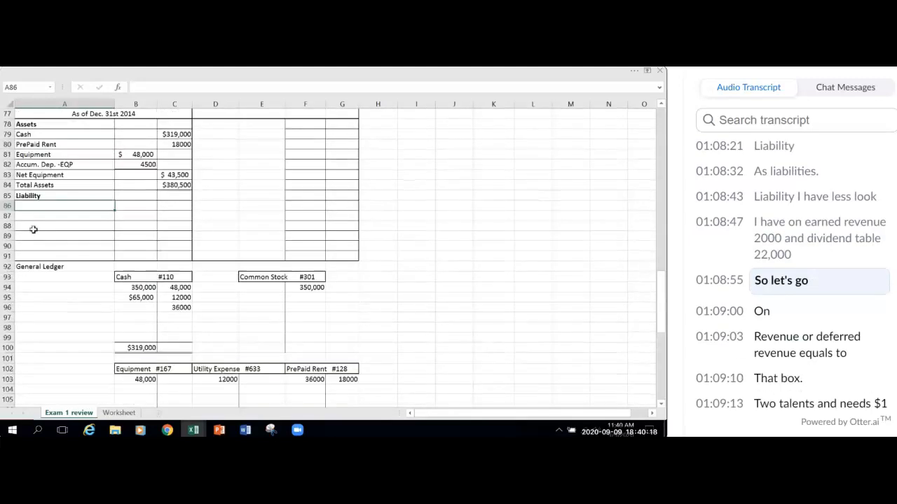
{"action": "type", "text": "Uneraned Revenue"}
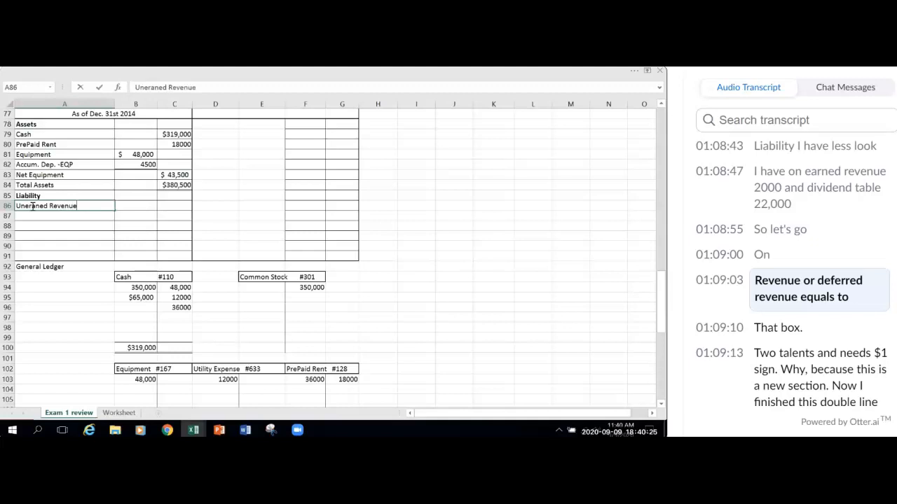
Step: Link B86 to the balance of the Unearned Rev. #213 account in the general ledger (C117)
{"action": "left_click", "coordinate": [129, 204]}
{"action": "type", "text": "="}
{"action": "scroll", "coordinate": [164, 295], "scroll_direction": "down", "scroll_amount": 4}
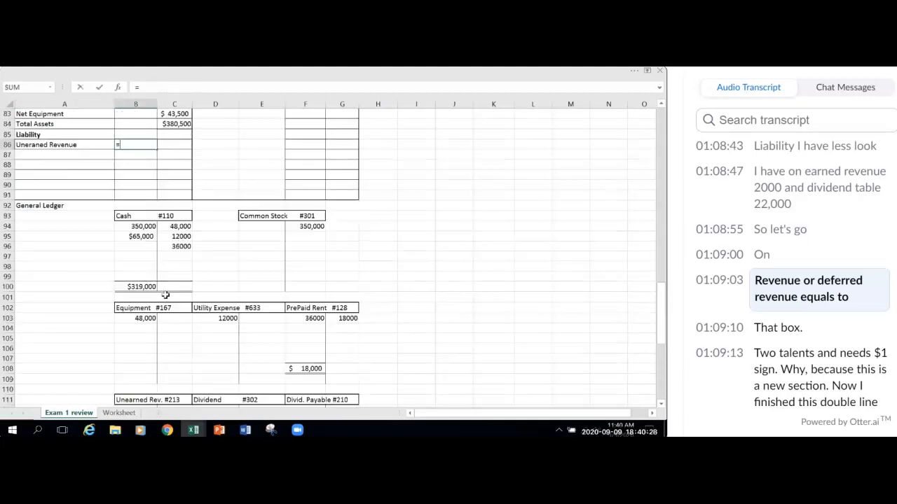
{"action": "scroll", "coordinate": [175, 310], "scroll_direction": "down", "scroll_amount": 2}
{"action": "left_click", "coordinate": [188, 339]}
{"action": "key", "text": "Return"}
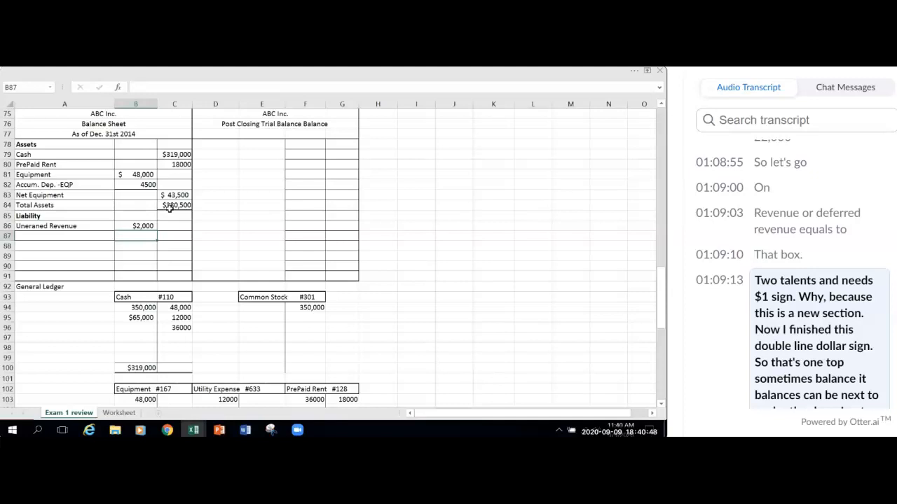
Step: Enter "Dividend Payable" in A87 and link B87 to the Divid. Payable #210 ledger amount in G112
{"action": "left_click", "coordinate": [25, 237]}
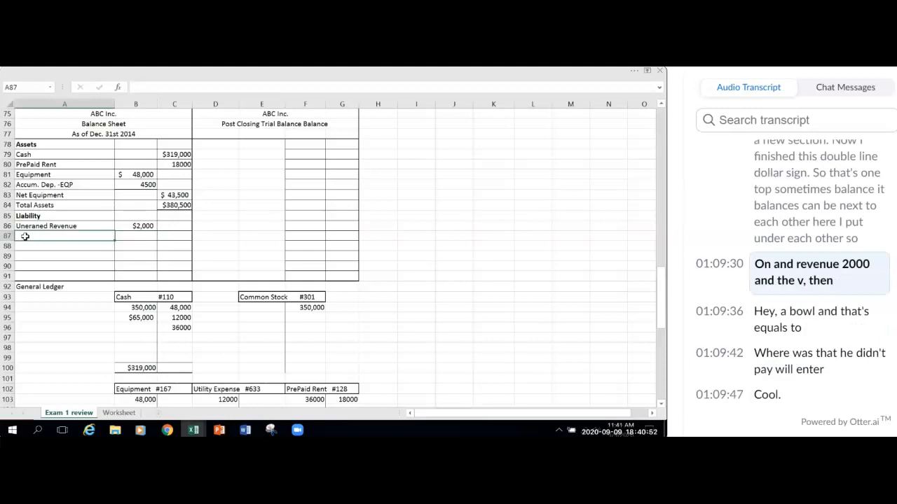
{"action": "type", "text": "Dividend Payable"}
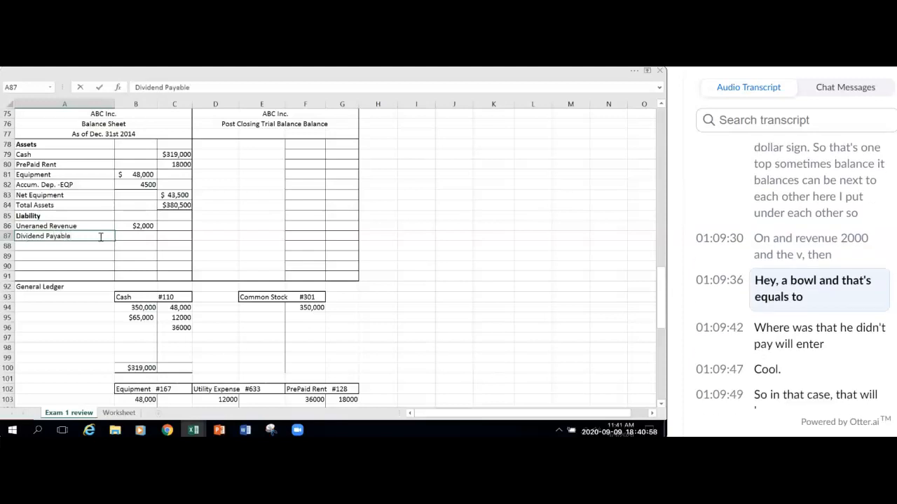
{"action": "key", "text": "Tab"}
{"action": "type", "text": "="}
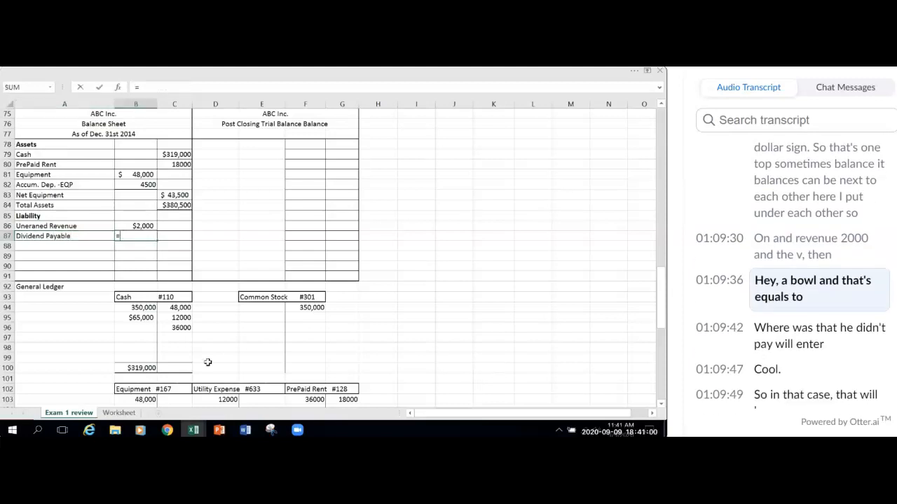
{"action": "scroll", "coordinate": [266, 353], "scroll_direction": "down", "scroll_amount": 3}
{"action": "scroll", "coordinate": [267, 353], "scroll_direction": "down", "scroll_amount": 2}
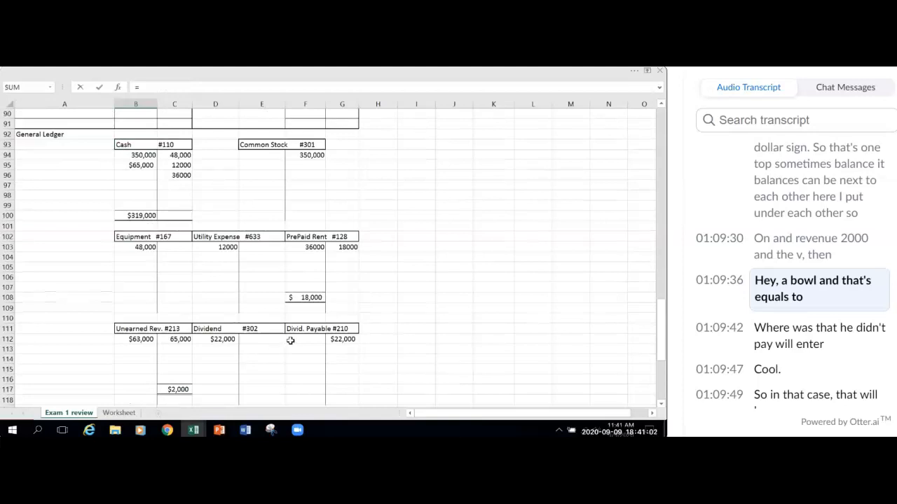
{"action": "left_click", "coordinate": [351, 340]}
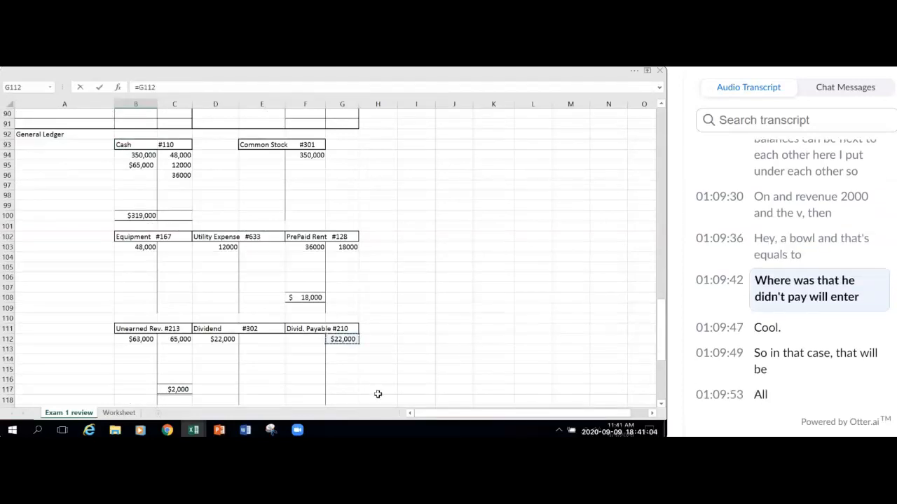
{"action": "key", "text": "Return"}
{"action": "scroll", "coordinate": [171, 333], "scroll_direction": "up", "scroll_amount": 4}
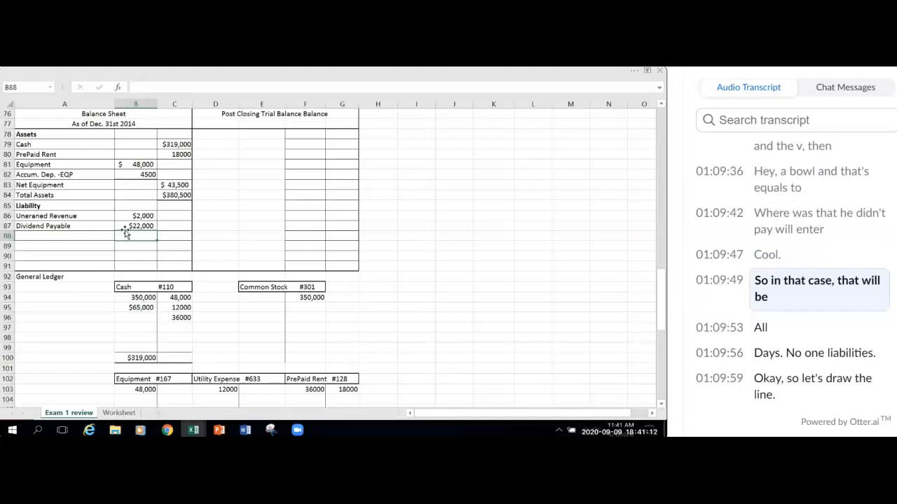
Step: Check the remaining ledger accounts for other liabilities and give B87 a thick bottom border
{"action": "scroll", "coordinate": [213, 323], "scroll_direction": "down", "scroll_amount": 6}
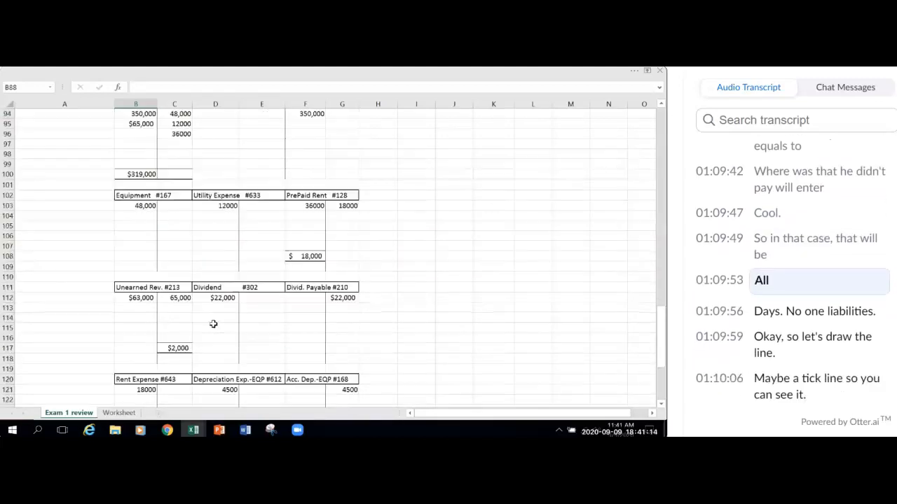
{"action": "scroll", "coordinate": [213, 323], "scroll_direction": "down", "scroll_amount": 2}
{"action": "scroll", "coordinate": [213, 323], "scroll_direction": "down", "scroll_amount": 2}
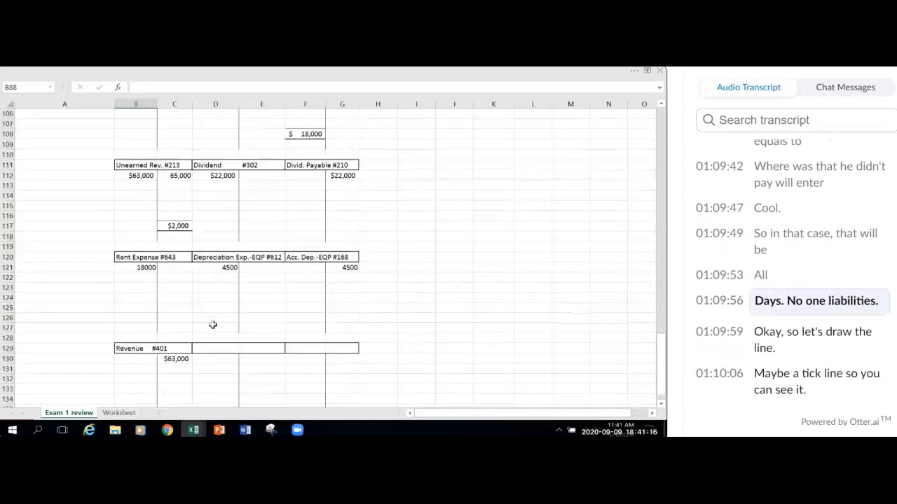
{"action": "scroll", "coordinate": [213, 323], "scroll_direction": "up", "scroll_amount": 12}
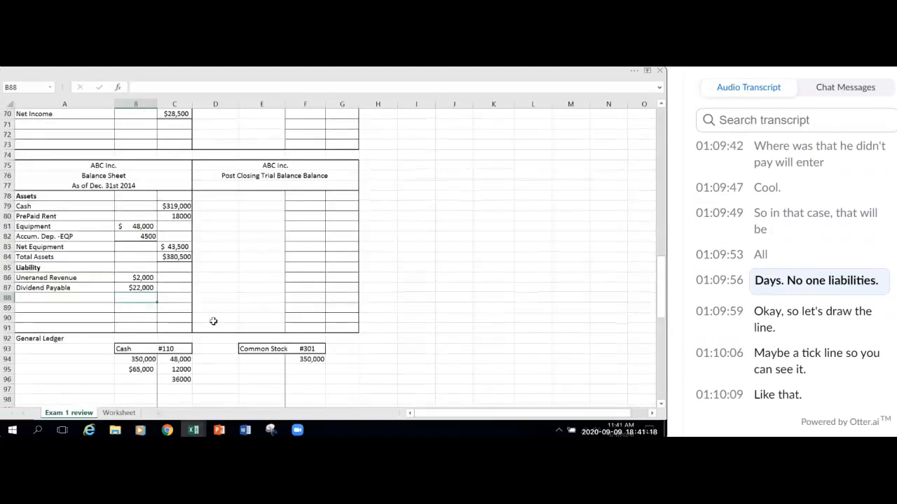
{"action": "left_click", "coordinate": [141, 288]}
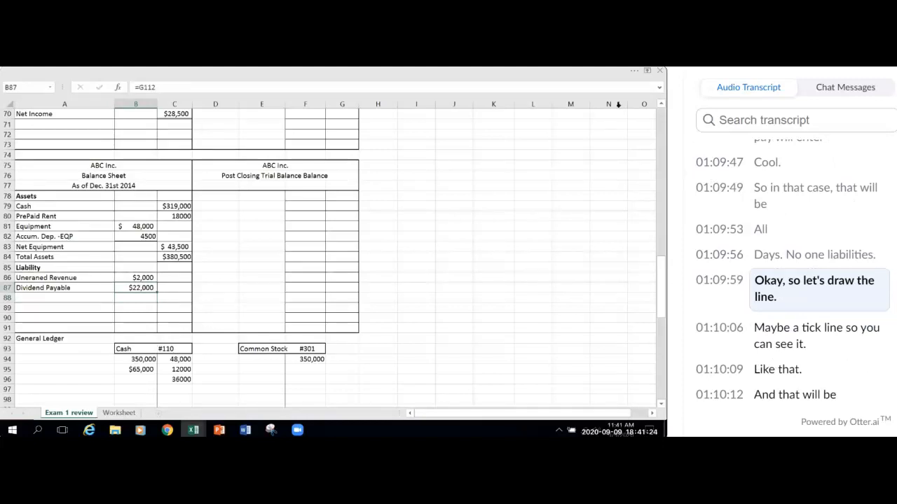
{"action": "left_click", "coordinate": [634, 71]}
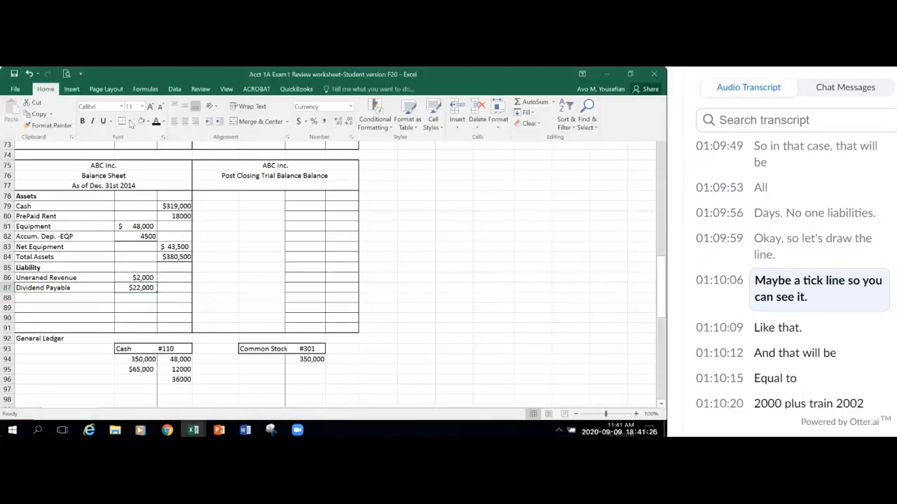
{"action": "left_click", "coordinate": [129, 121]}
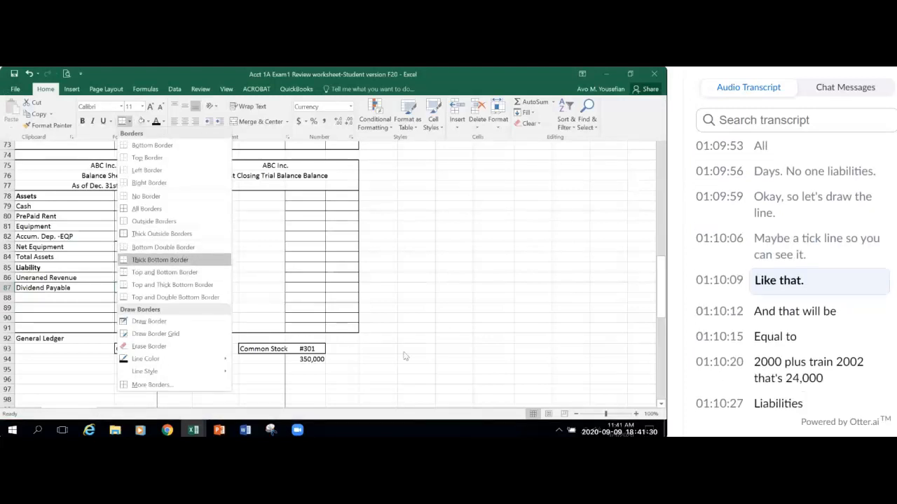
{"action": "left_click", "coordinate": [133, 249]}
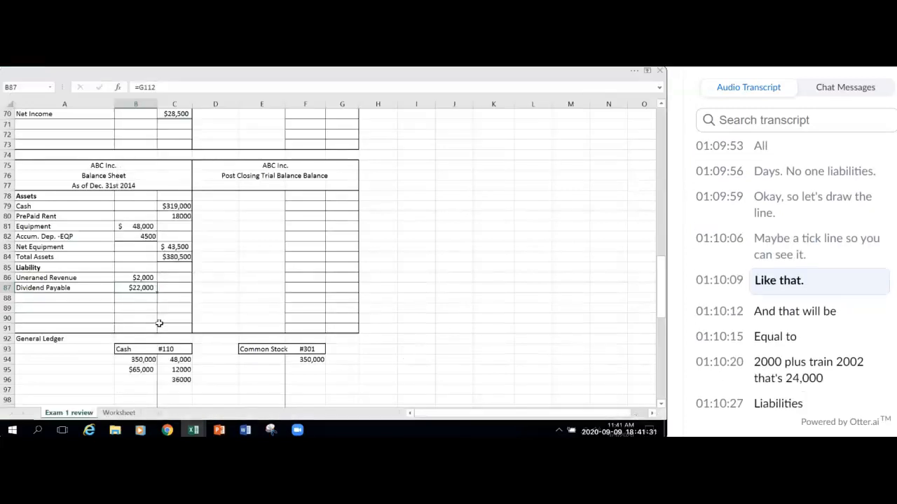
Step: Calculate the liability total in C88 with the formula =B86+B87
{"action": "left_click", "coordinate": [178, 298]}
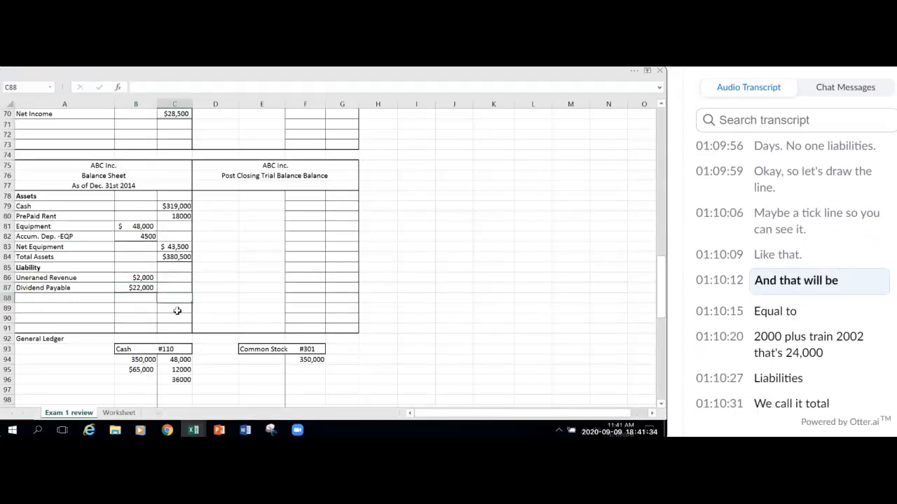
{"action": "type", "text": "="}
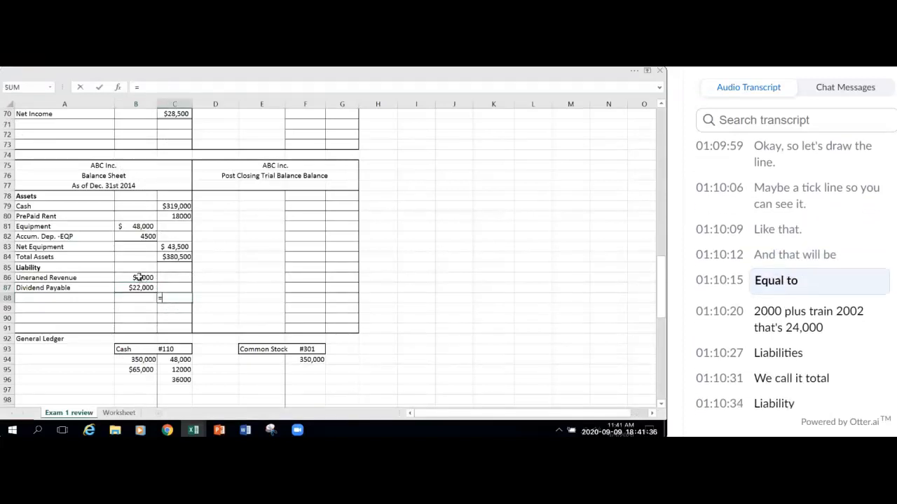
{"action": "left_click", "coordinate": [138, 278]}
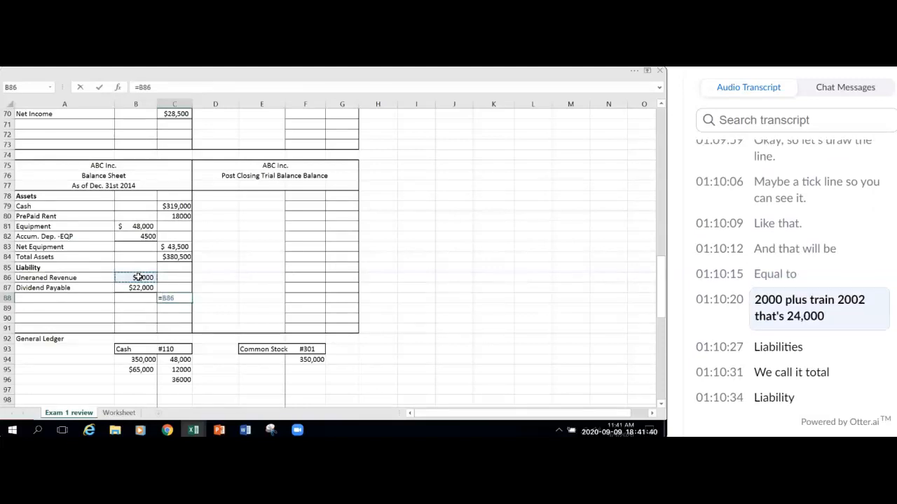
{"action": "type", "text": "+"}
{"action": "left_click", "coordinate": [137, 287]}
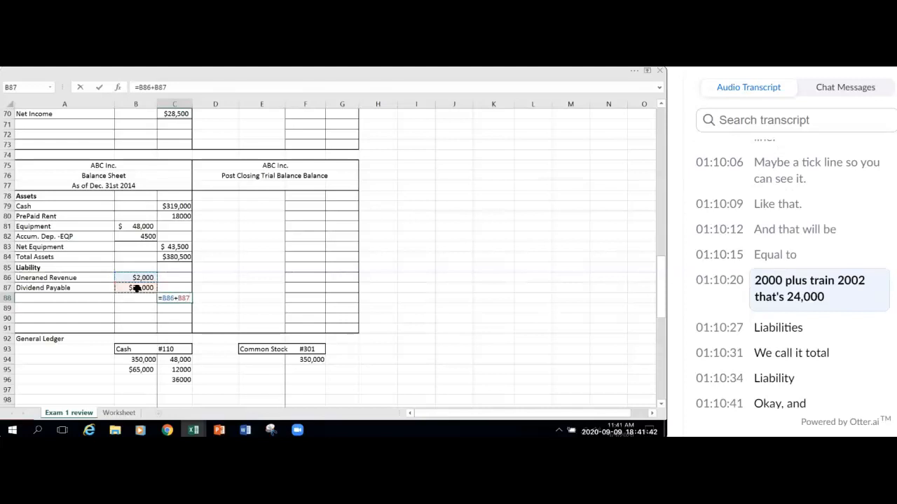
{"action": "key", "text": "Return"}
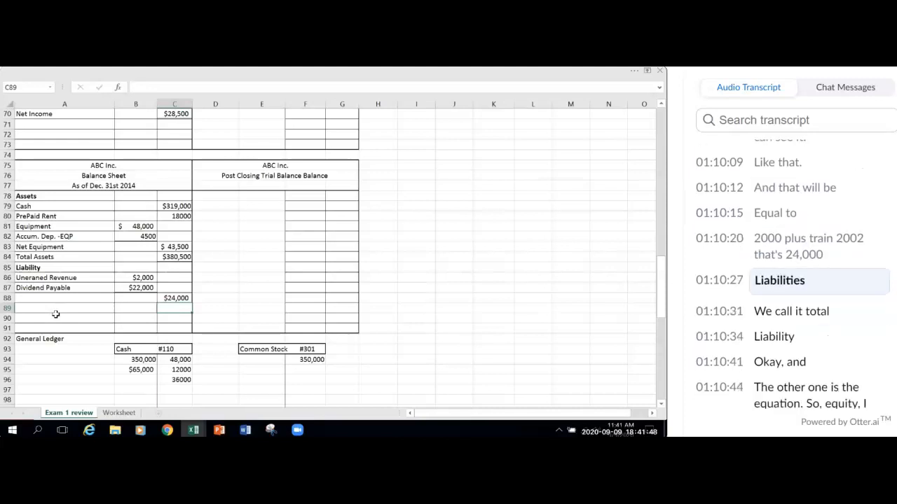
Step: Enter the label "Total Liability" in A88, with a capital T
{"action": "left_click", "coordinate": [26, 298]}
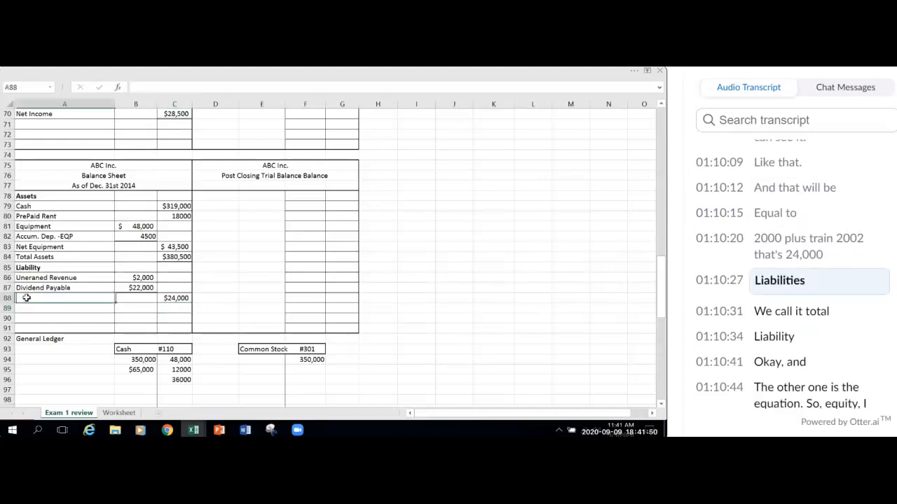
{"action": "type", "text": "tot"}
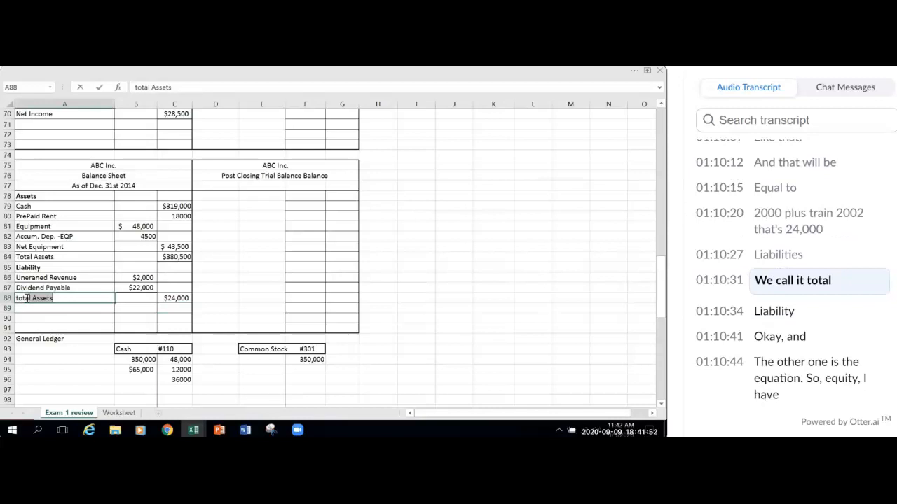
{"action": "type", "text": "al Liability"}
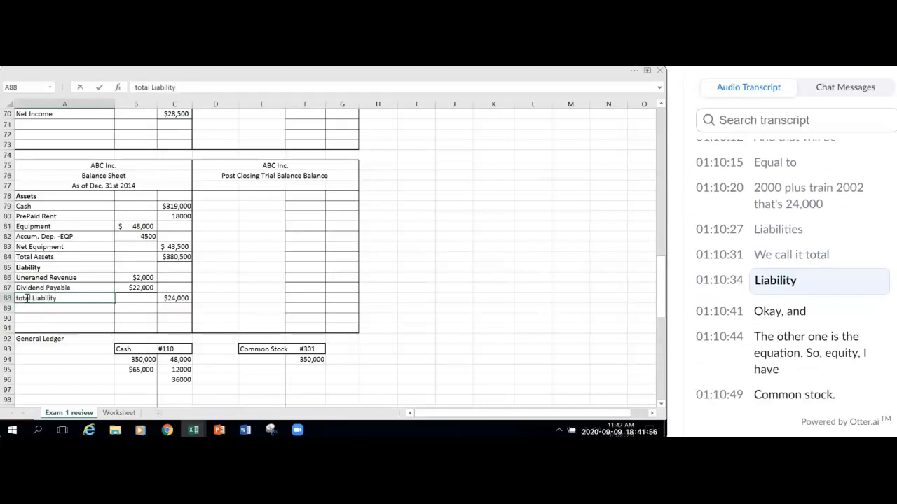
{"action": "left_click", "coordinate": [18, 298]}
{"action": "key", "text": "BackSpace"}
{"action": "type", "text": "T"}
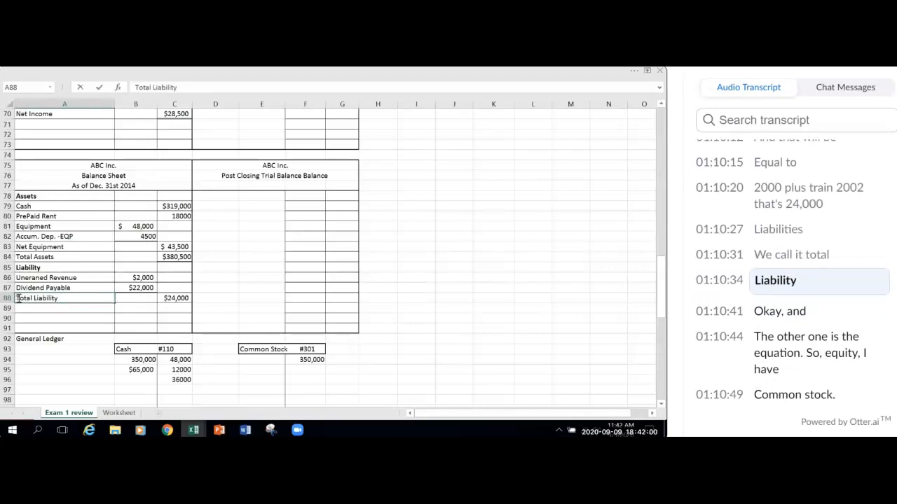
Step: Enter the label "Common Stock" in A89 below the liability total
{"action": "left_click", "coordinate": [32, 309]}
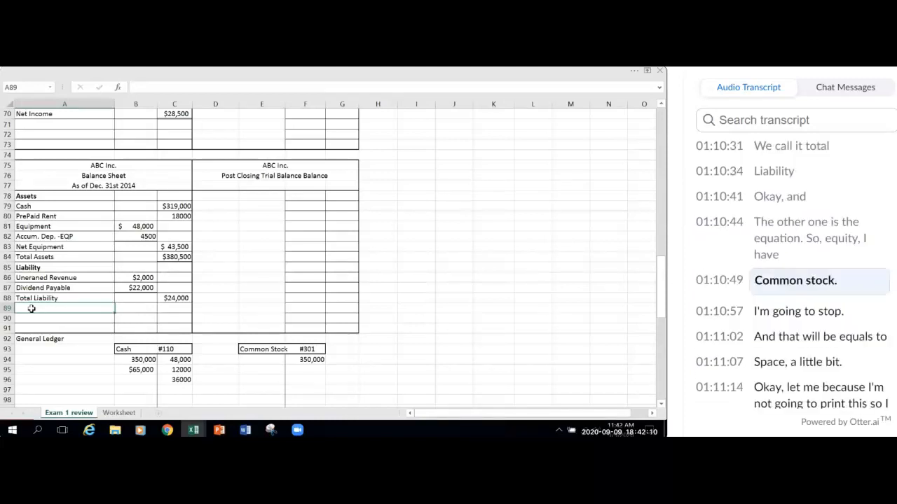
{"action": "type", "text": "Common Sotock"}
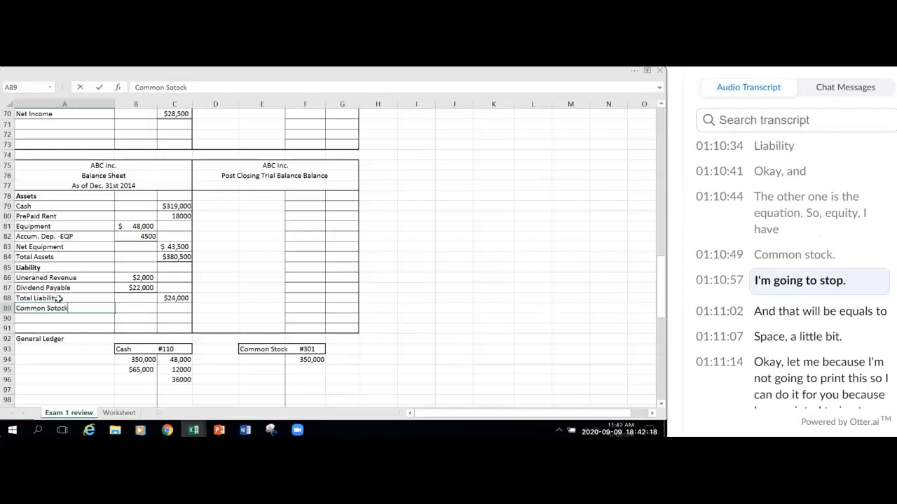
{"action": "key", "text": "BackSpace"}
{"action": "key", "text": "BackSpace"}
{"action": "key", "text": "BackSpace"}
{"action": "key", "text": "BackSpace"}
{"action": "key", "text": "BackSpace"}
{"action": "type", "text": "tock"}
{"action": "left_click", "coordinate": [174, 310]}
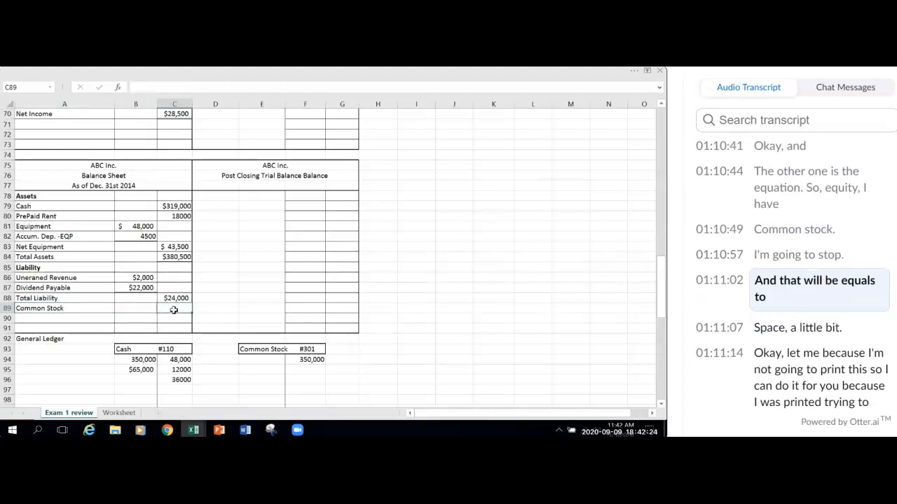
{"action": "type", "text": "="}
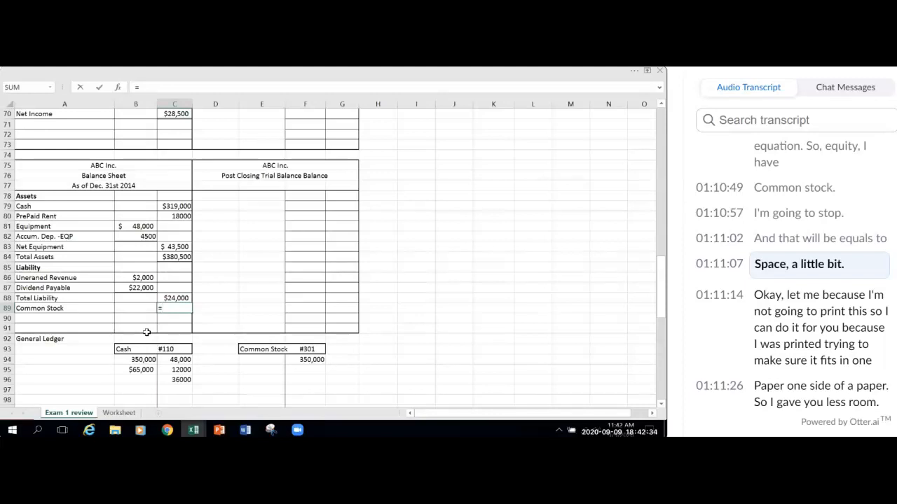
{"action": "key", "text": "BackSpace"}
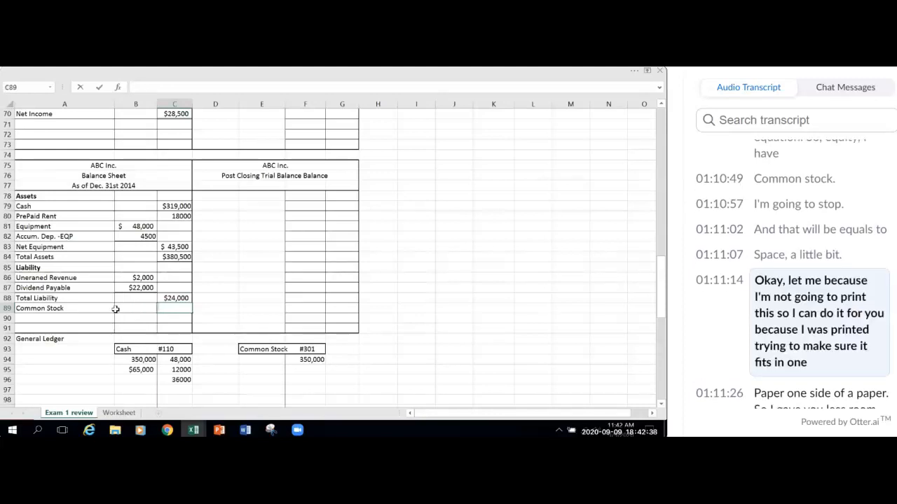
{"action": "left_click", "coordinate": [124, 308]}
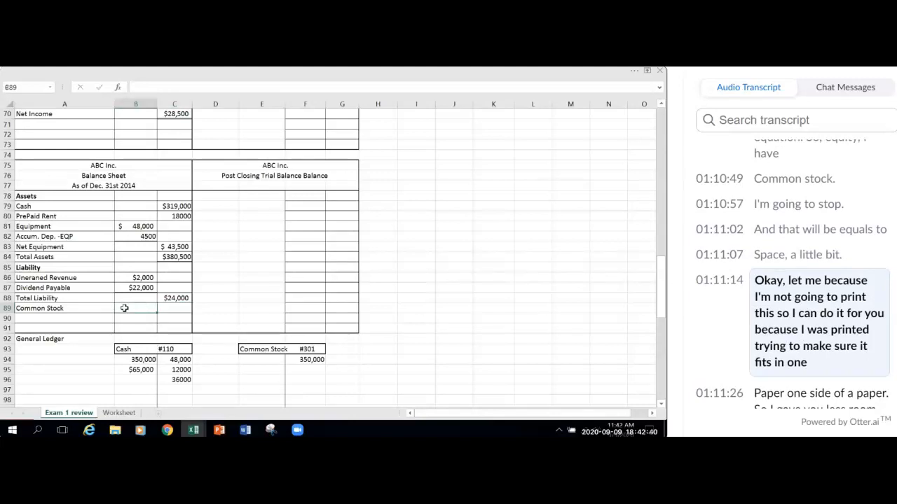
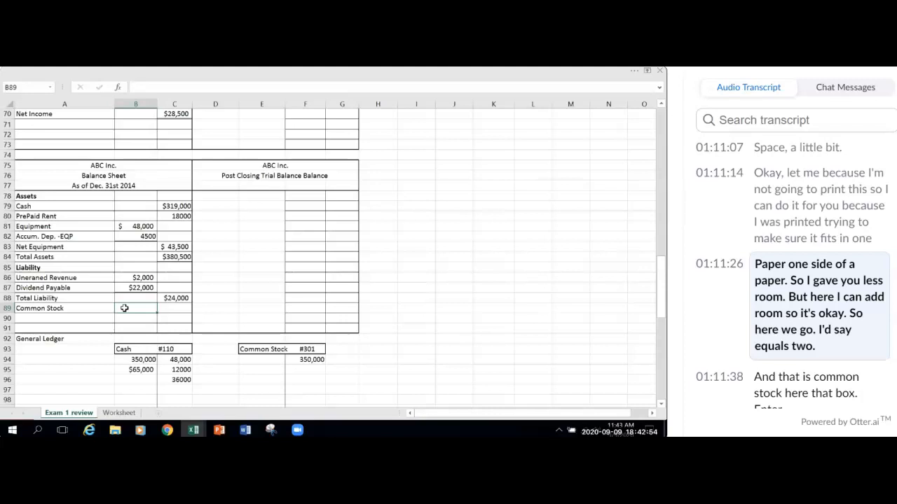
Step: Fill the Common Stock amount in B89 by linking it to the Common Stock #301 ledger balance with =F94
{"action": "type", "text": "="}
{"action": "scroll", "coordinate": [126, 308], "scroll_direction": "down", "scroll_amount": 2}
{"action": "scroll", "coordinate": [131, 308], "scroll_direction": "down", "scroll_amount": 3}
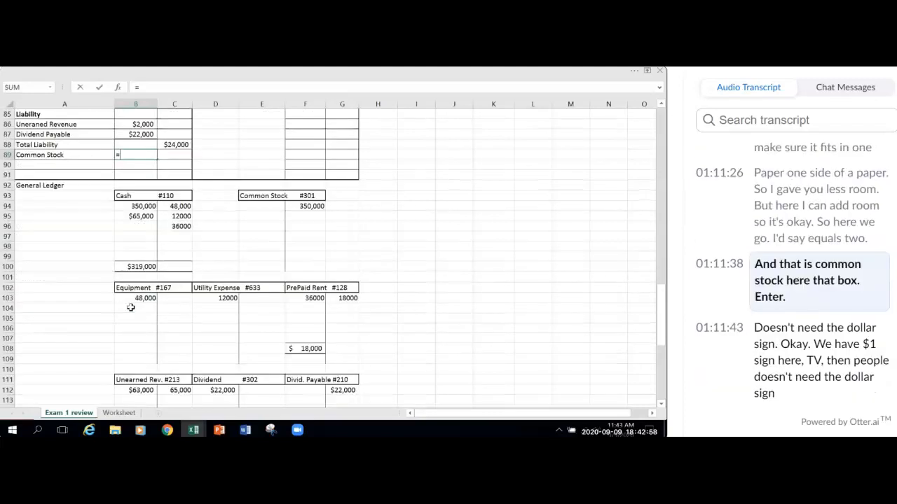
{"action": "left_click", "coordinate": [310, 206]}
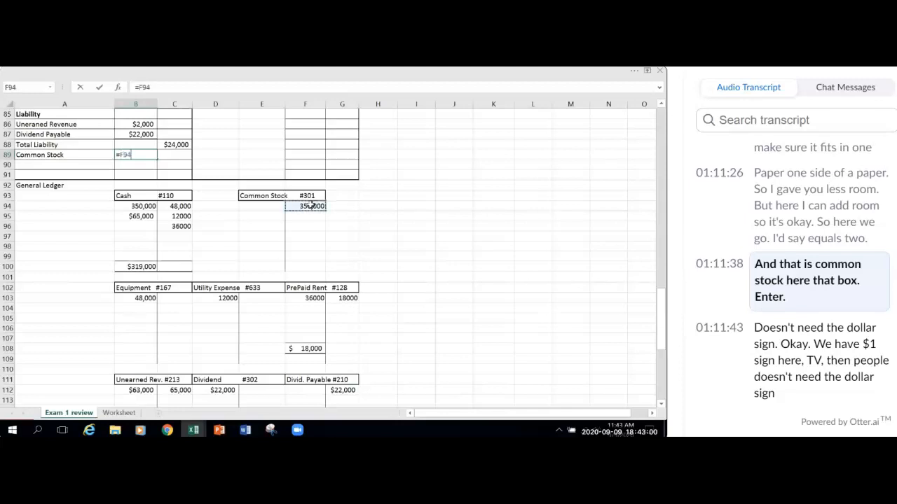
{"action": "key", "text": "Return"}
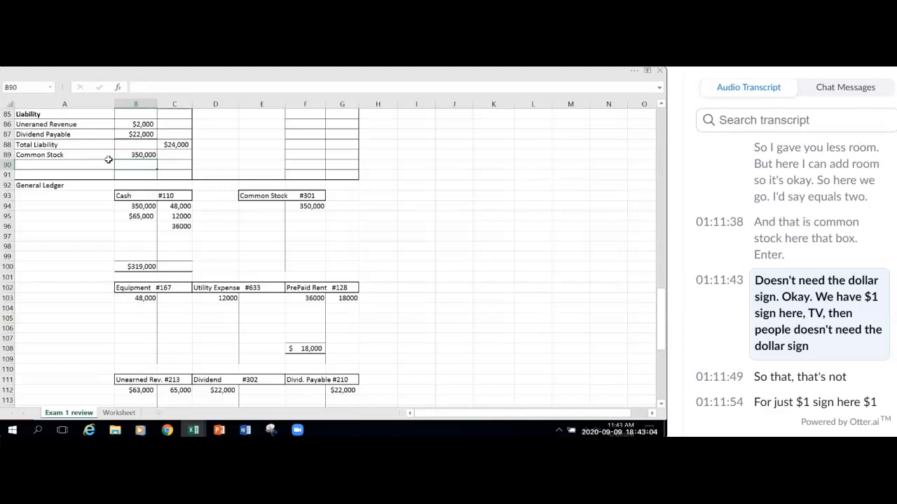
Step: Remove the dollar sign from the Dividend Payable amount in B87 by setting its number format to General
{"action": "left_click", "coordinate": [136, 134]}
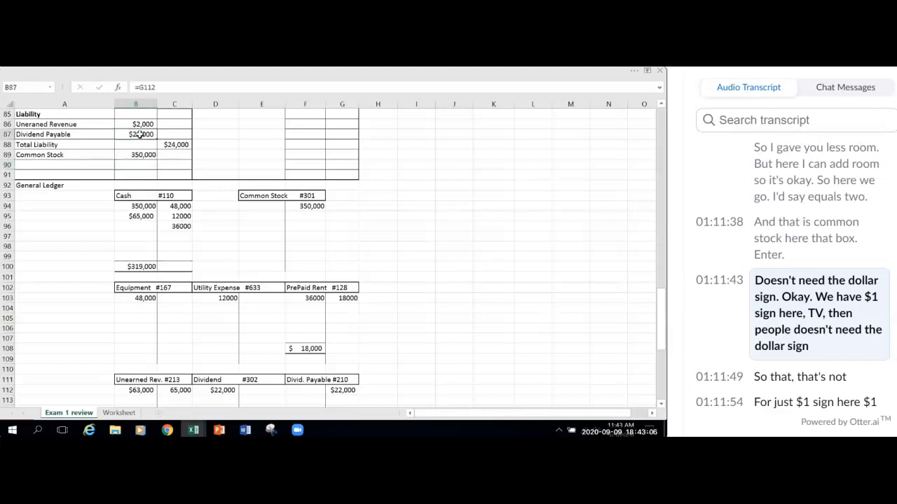
{"action": "left_click", "coordinate": [632, 74]}
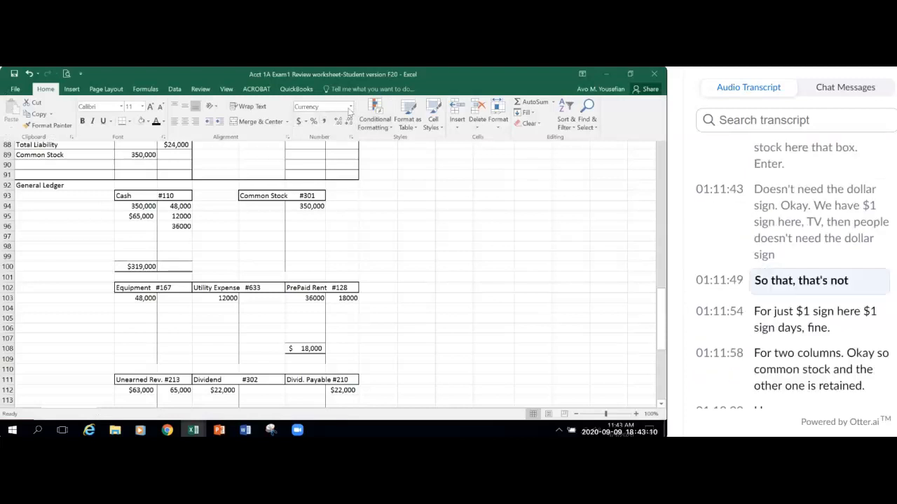
{"action": "left_click", "coordinate": [350, 106]}
{"action": "left_click", "coordinate": [324, 124]}
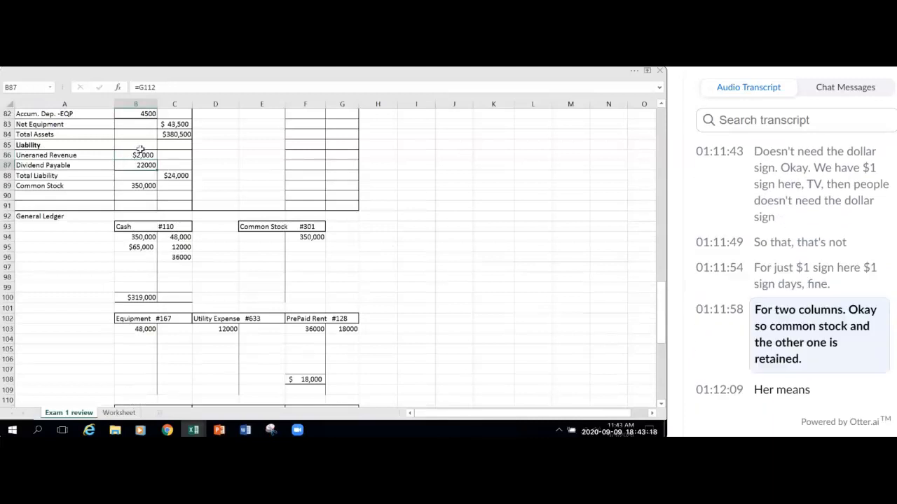
Step: Enter the label "Retained Earnings" in A90 below Common Stock
{"action": "left_click", "coordinate": [44, 194]}
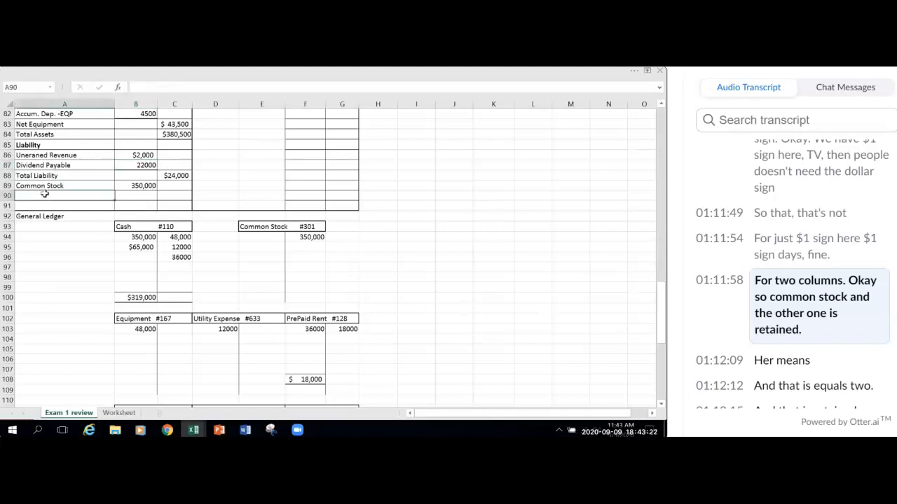
{"action": "type", "text": "Retainedn Earnings"}
{"action": "left_click", "coordinate": [153, 197]}
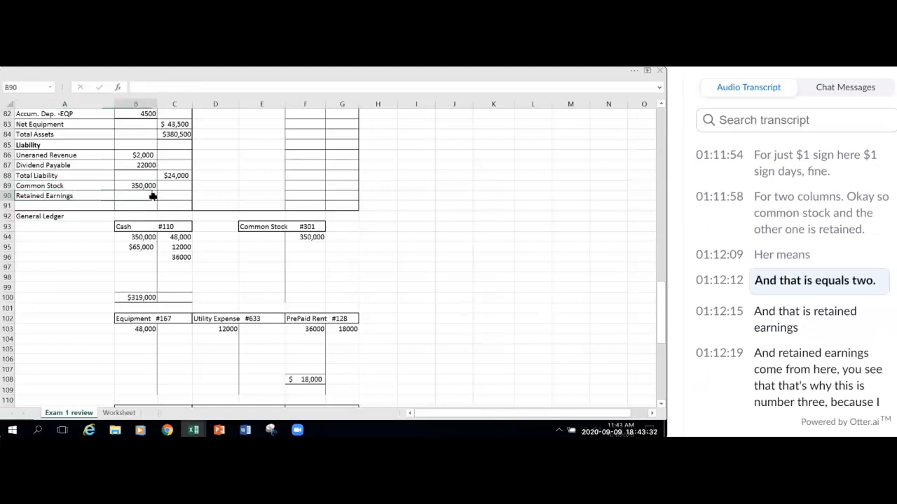
Step: Link the Retained Earnings amount in B90 to the ending balance on the Statement of Retained Earnings with =G68
{"action": "type", "text": "="}
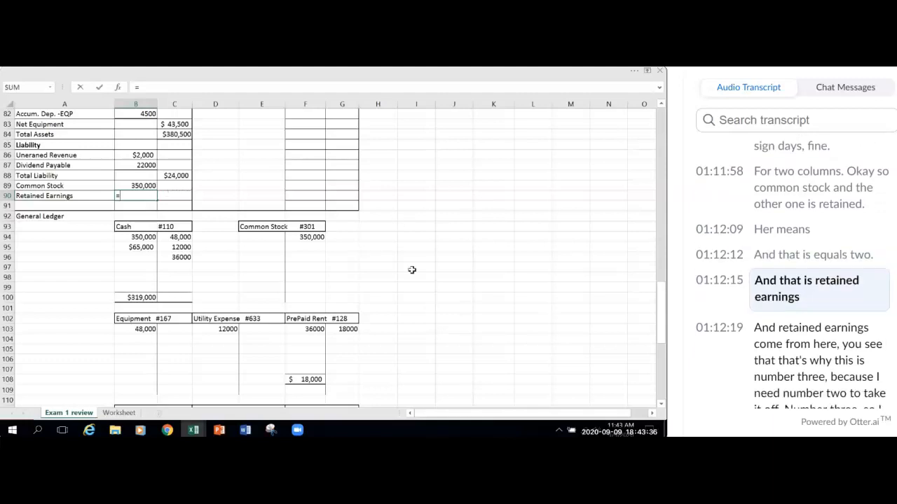
{"action": "scroll", "coordinate": [348, 334], "scroll_direction": "down", "scroll_amount": 2}
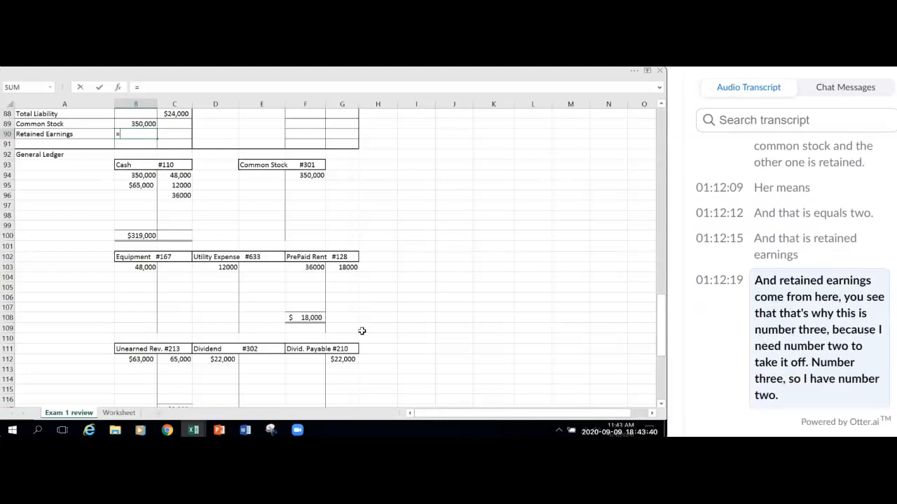
{"action": "scroll", "coordinate": [362, 331], "scroll_direction": "up", "scroll_amount": 11}
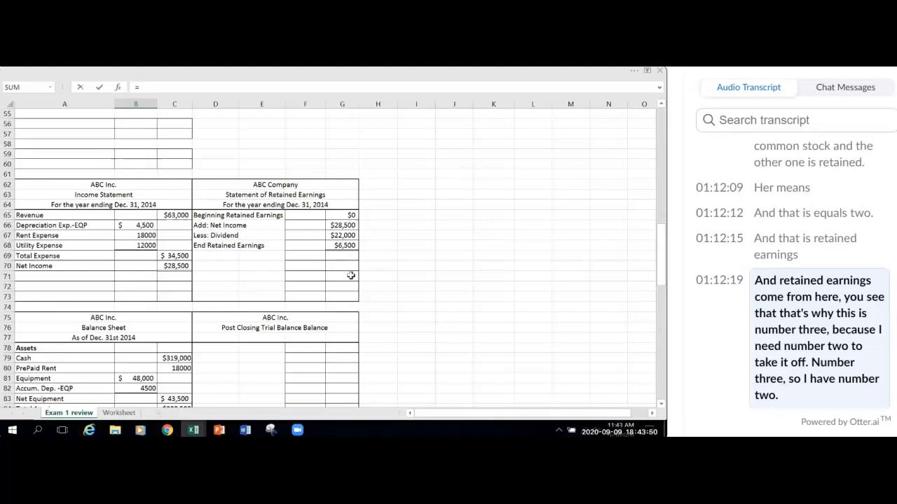
{"action": "left_click", "coordinate": [350, 246]}
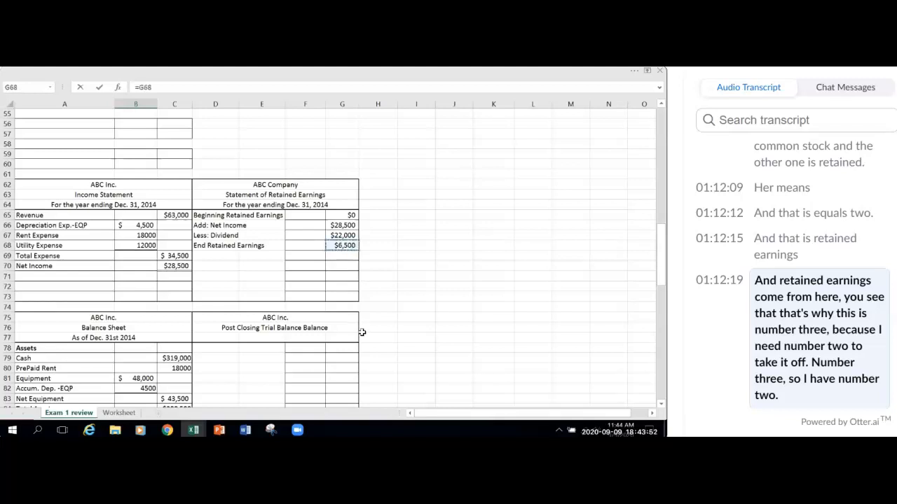
{"action": "key", "text": "Return"}
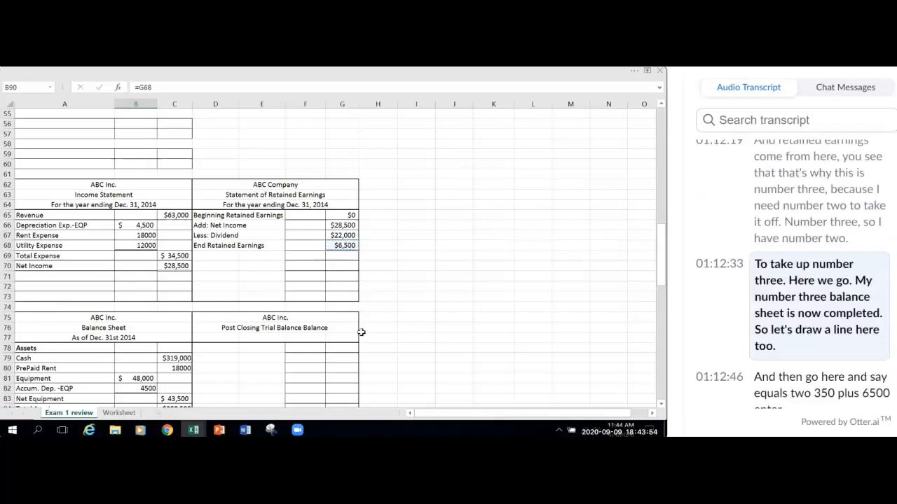
Step: Give the Retained Earnings amount in B90 a bottom border
{"action": "scroll", "coordinate": [250, 350], "scroll_direction": "down", "scroll_amount": 1}
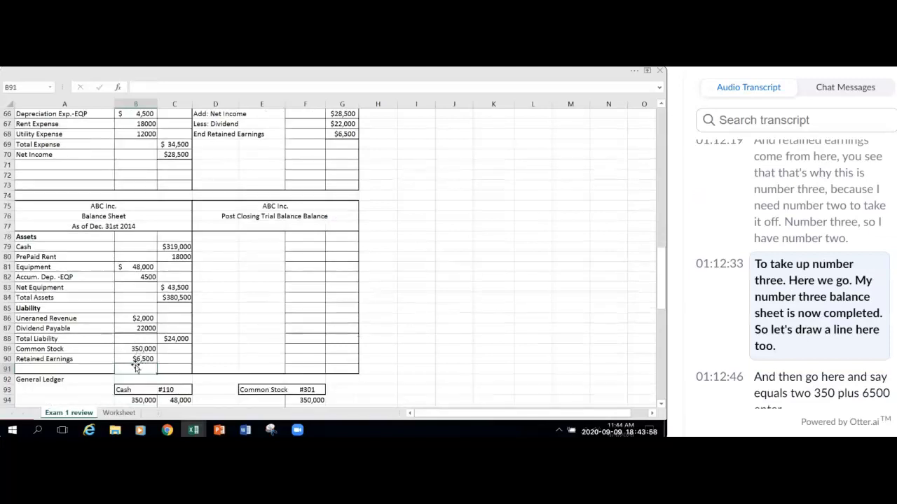
{"action": "left_click", "coordinate": [133, 359]}
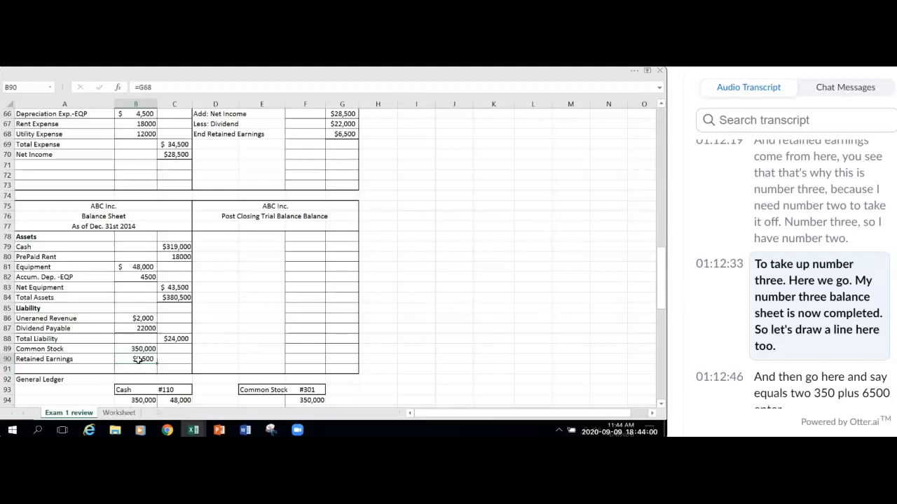
{"action": "left_click", "coordinate": [633, 71]}
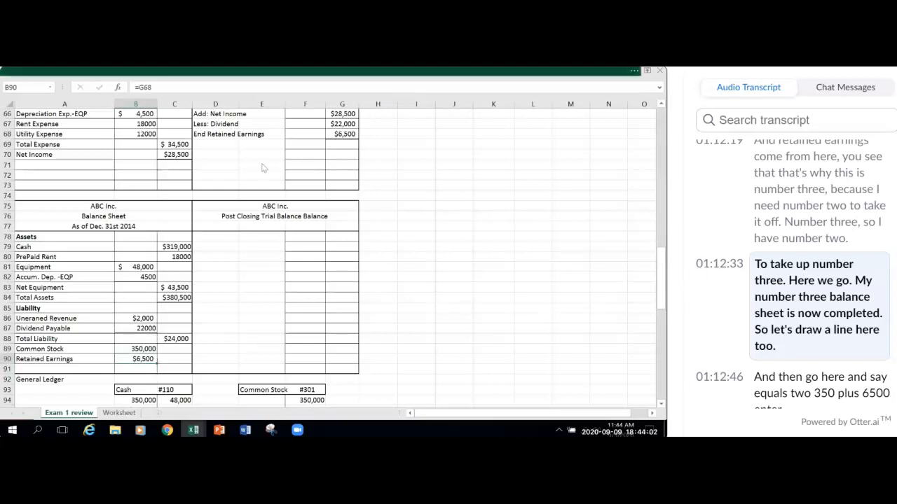
{"action": "left_click", "coordinate": [122, 122]}
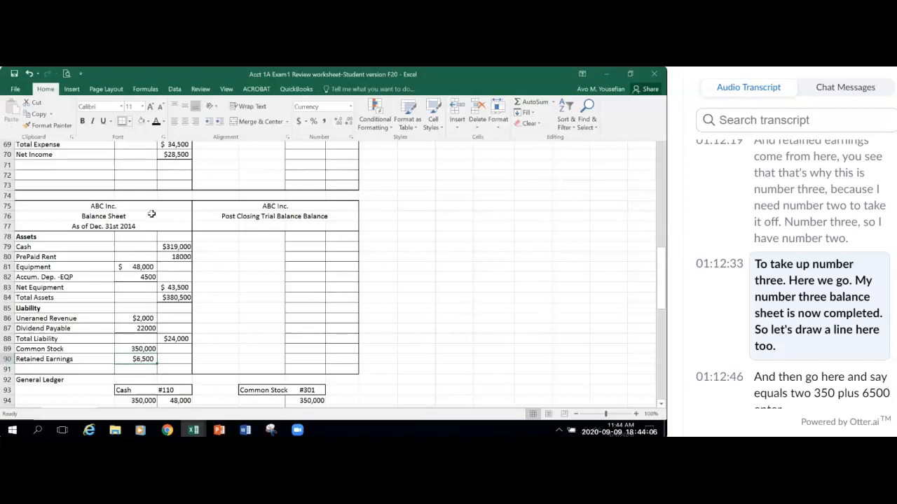
Step: Calculate the equity total in C91 with the formula =B89+B90
{"action": "left_click", "coordinate": [172, 369]}
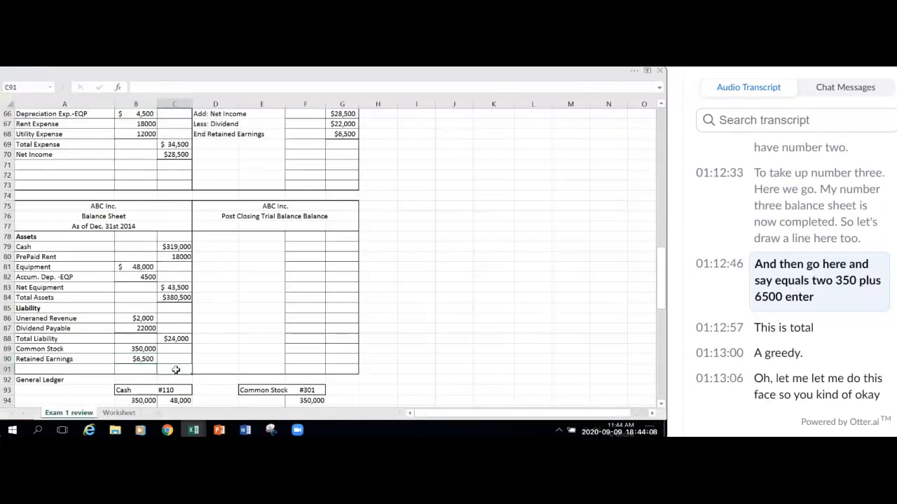
{"action": "type", "text": "="}
{"action": "left_click", "coordinate": [137, 349]}
{"action": "type", "text": "+"}
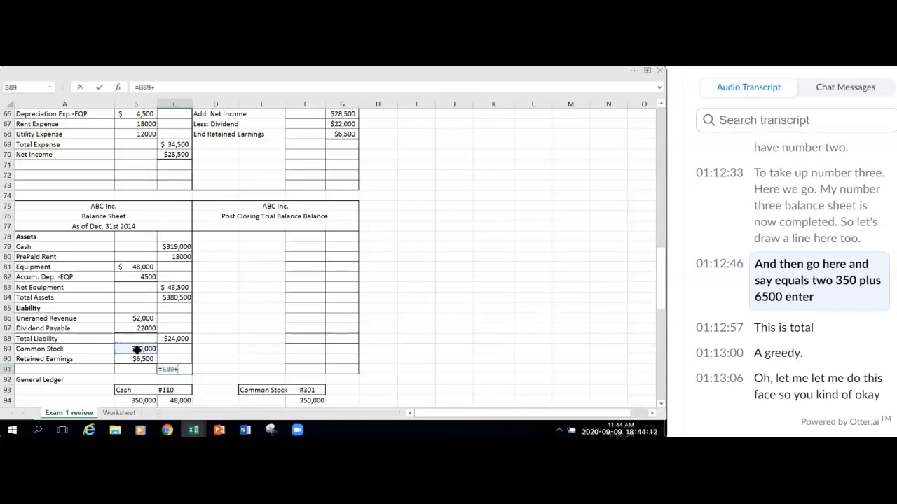
{"action": "left_click", "coordinate": [136, 359]}
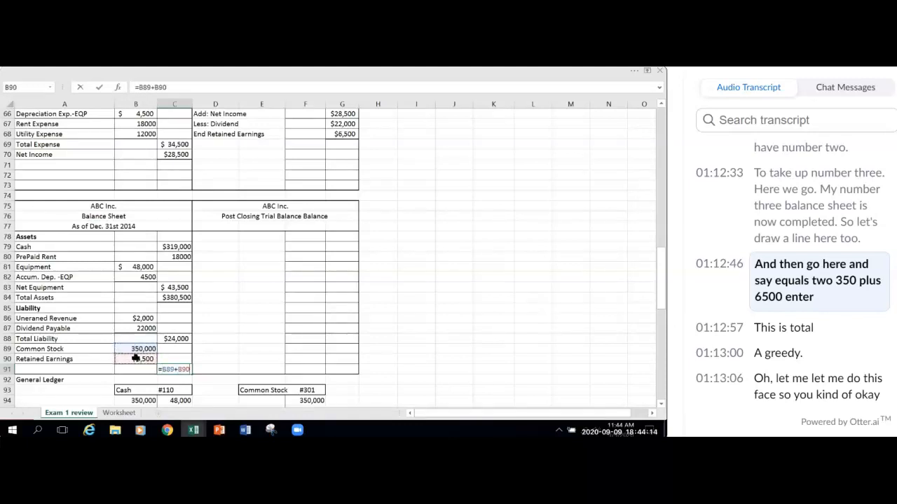
{"action": "key", "text": "Return"}
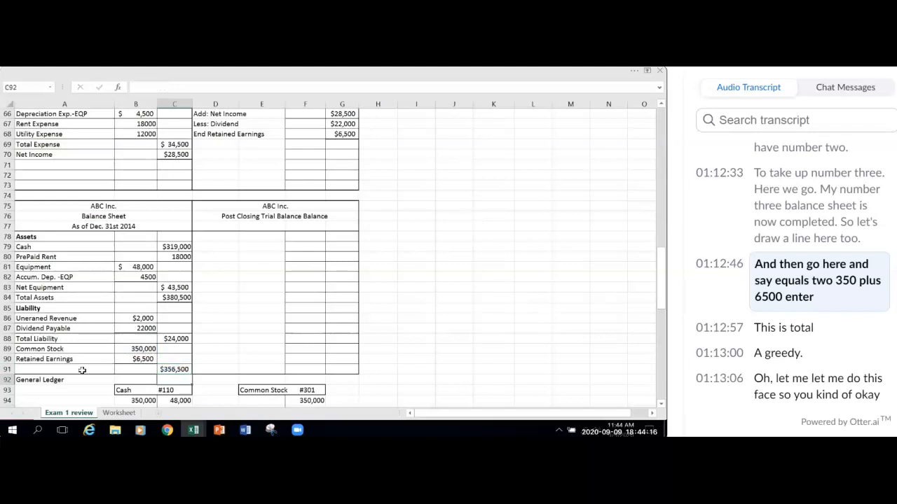
Step: Enter the label "Total Liability and Equity" in A91 below Retained Earnings
{"action": "left_click", "coordinate": [38, 367]}
{"action": "type", "text": "T"}
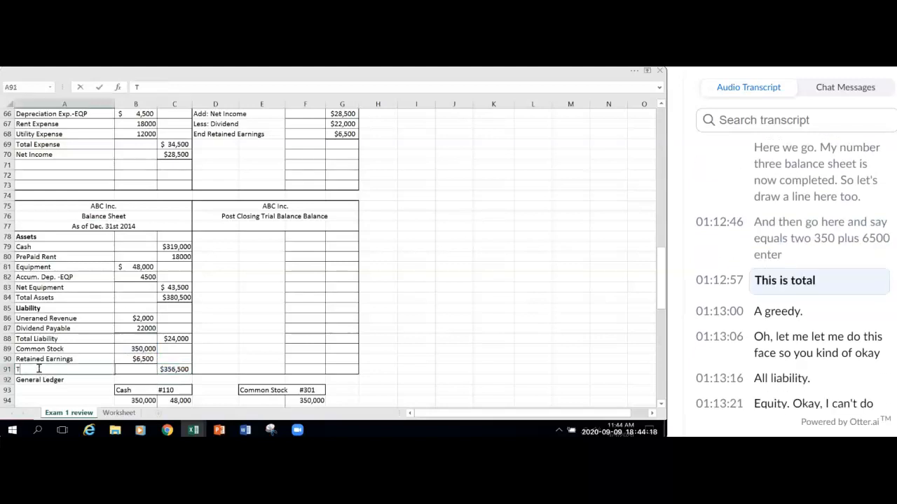
{"action": "type", "text": "otal Equity"}
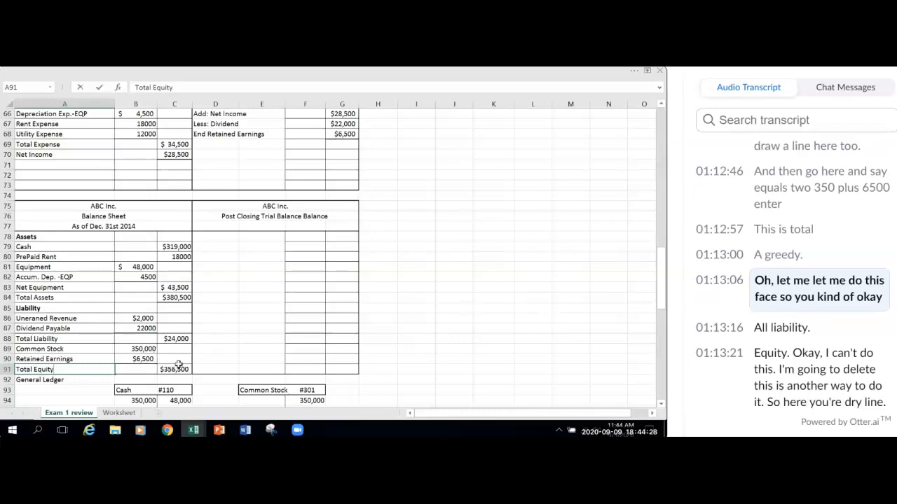
{"action": "left_click", "coordinate": [32, 369]}
{"action": "type", "text": "Liabili"}
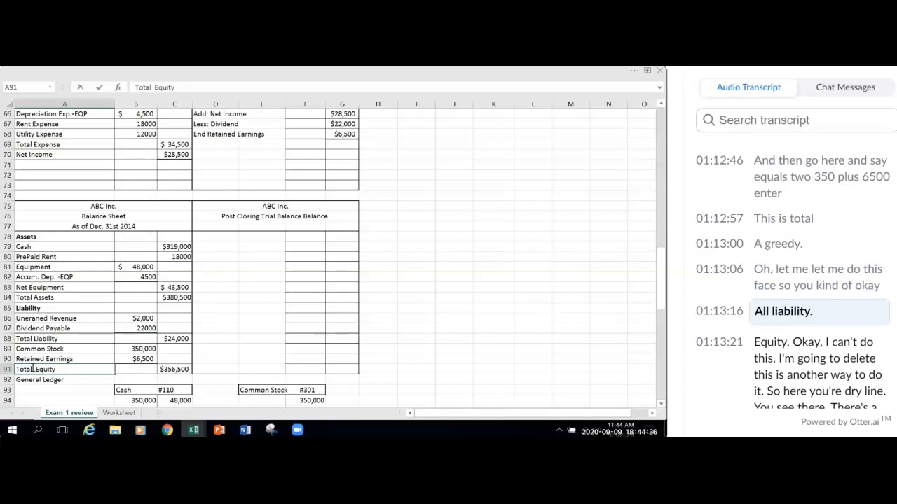
{"action": "type", "text": "ty"}
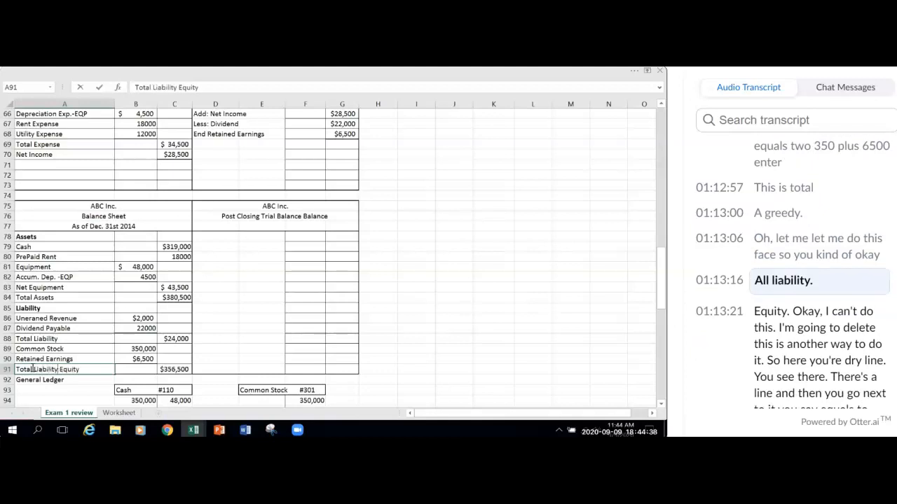
{"action": "type", "text": " and"}
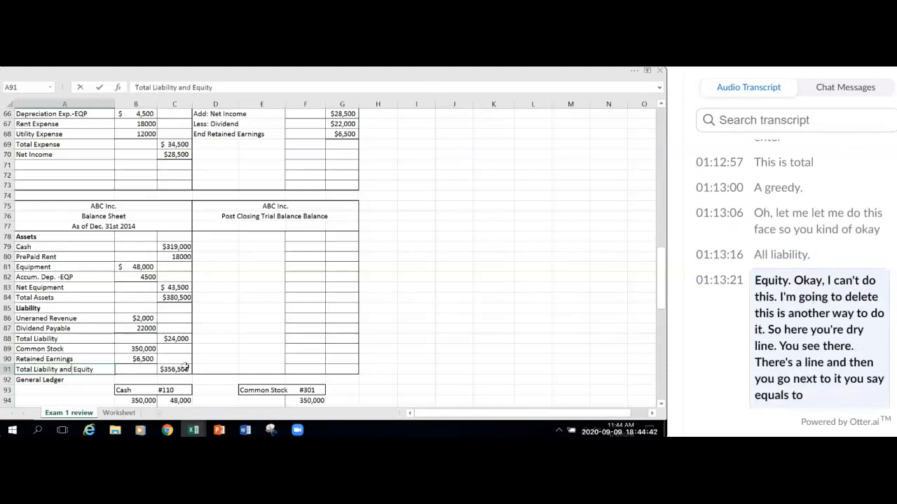
Step: Clear the total from C91 and calculate the equity total in C90 with the formula =B89+B90
{"action": "left_click", "coordinate": [179, 370]}
{"action": "key", "text": "Delete"}
{"action": "key", "text": "Up"}
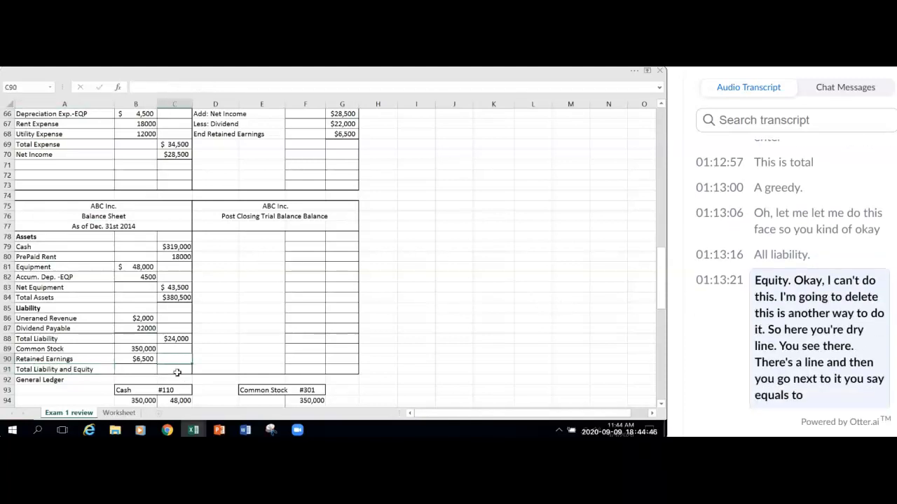
{"action": "left_click", "coordinate": [136, 369]}
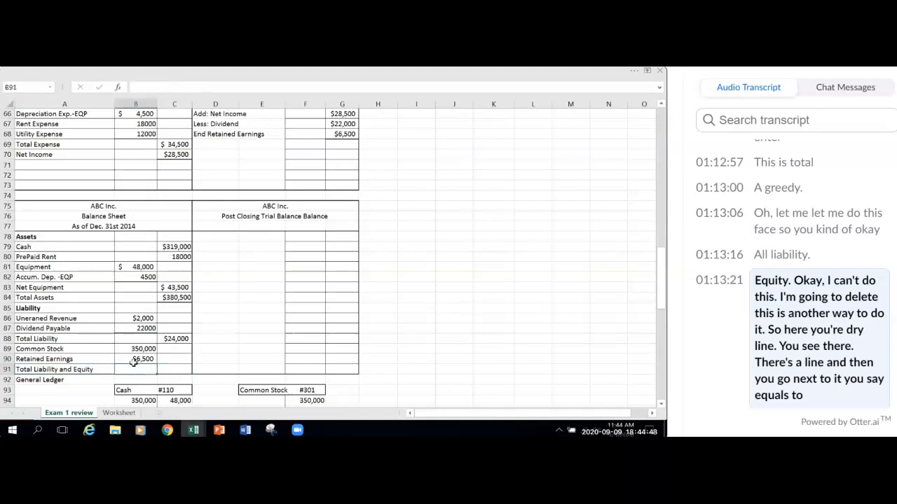
{"action": "left_click", "coordinate": [132, 357]}
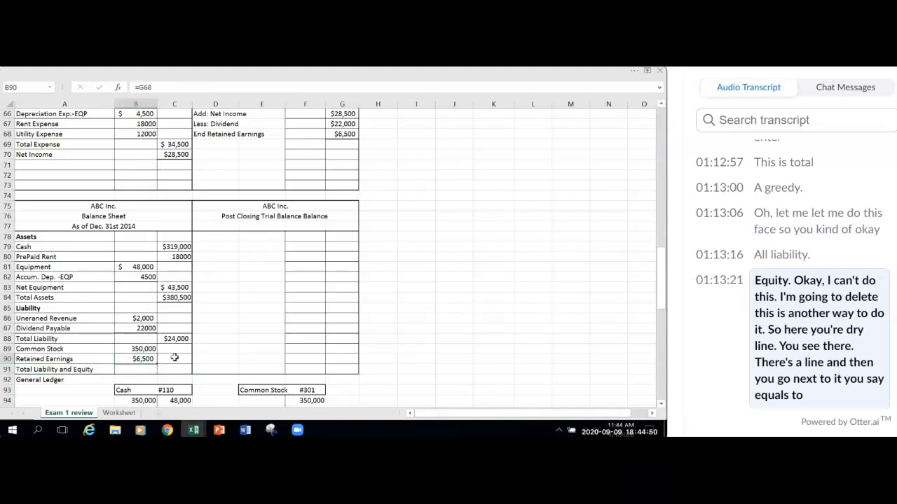
{"action": "left_click", "coordinate": [174, 358]}
{"action": "type", "text": "="}
{"action": "left_click", "coordinate": [135, 349]}
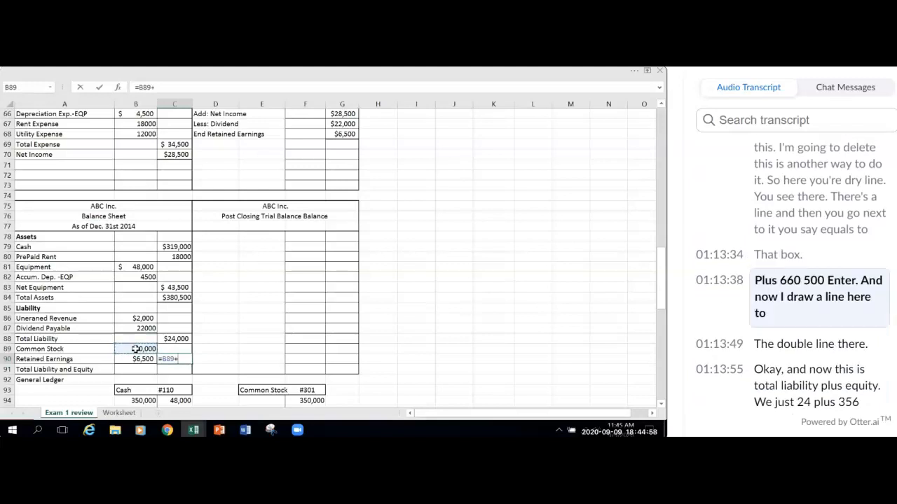
{"action": "type", "text": "+"}
{"action": "left_click", "coordinate": [138, 360]}
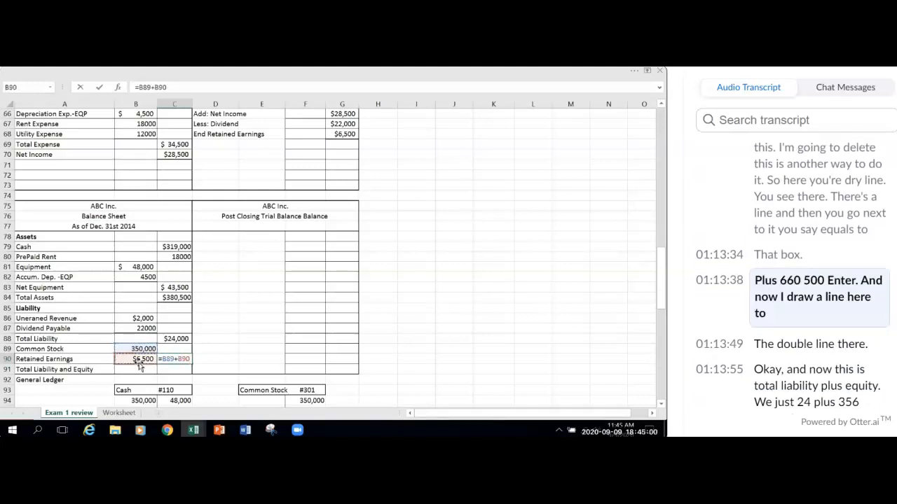
{"action": "key", "text": "Return"}
Step: Give the equity total in C90 a bottom border
{"action": "left_click", "coordinate": [183, 360]}
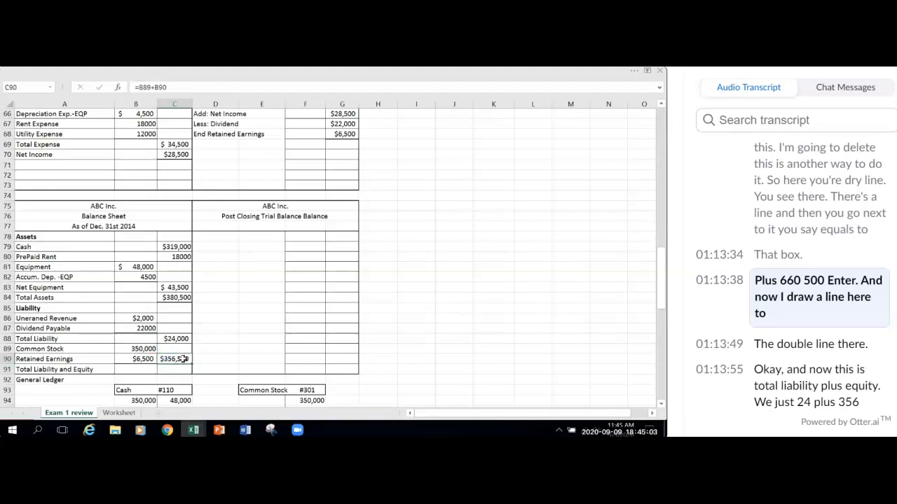
{"action": "left_click", "coordinate": [639, 73]}
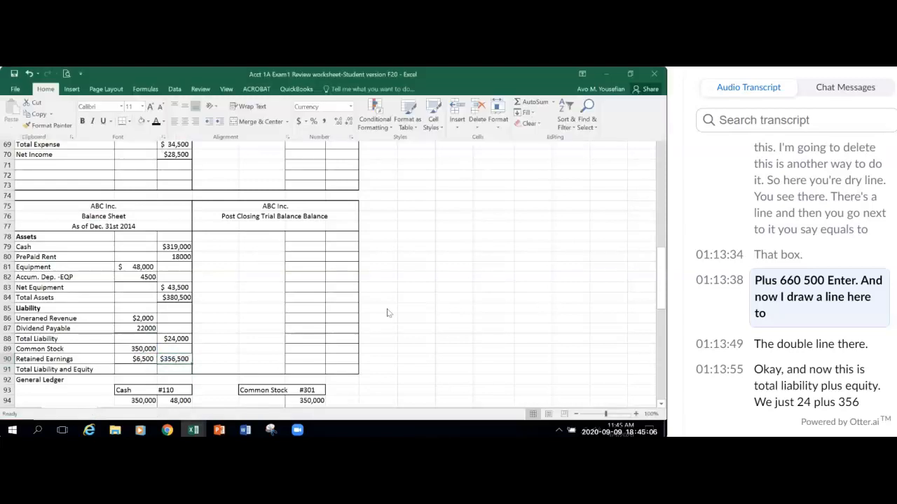
{"action": "left_click", "coordinate": [173, 369]}
{"action": "left_click", "coordinate": [173, 369]}
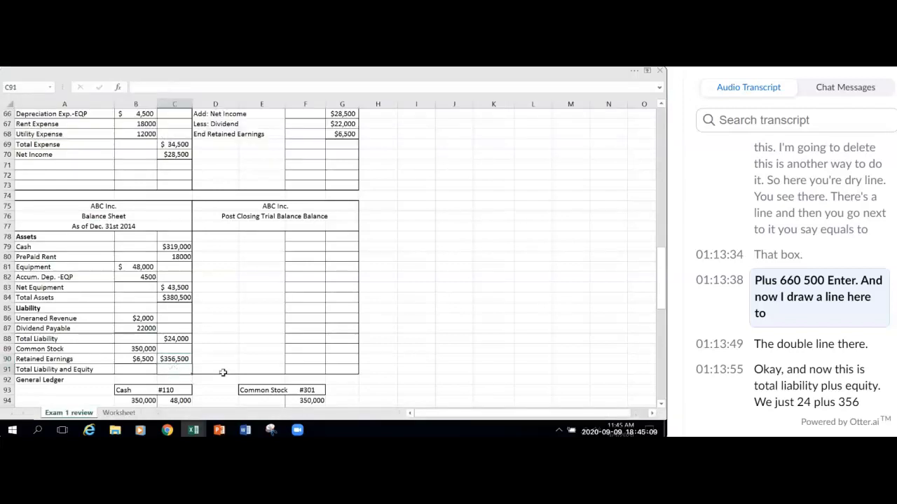
Step: Apply a bottom double border to the Total Liability and Equity amount cell C91
{"action": "left_click", "coordinate": [636, 73]}
{"action": "left_click", "coordinate": [129, 121]}
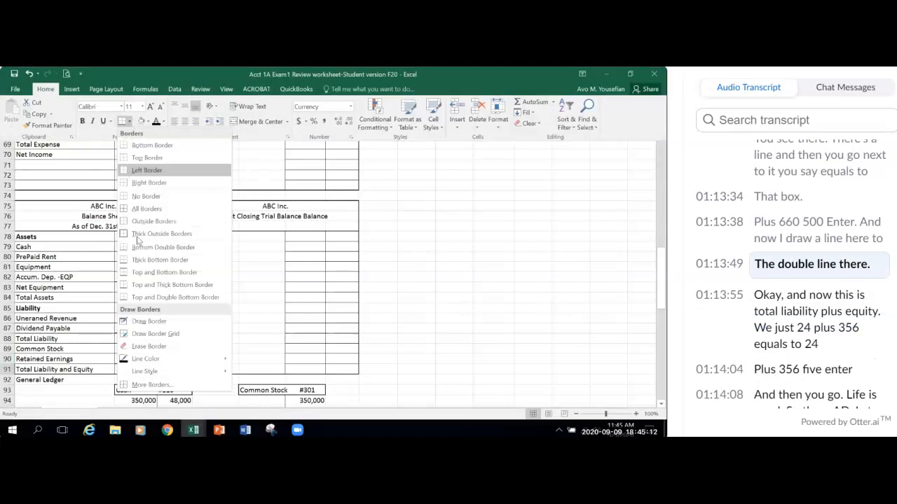
{"action": "left_click", "coordinate": [137, 246]}
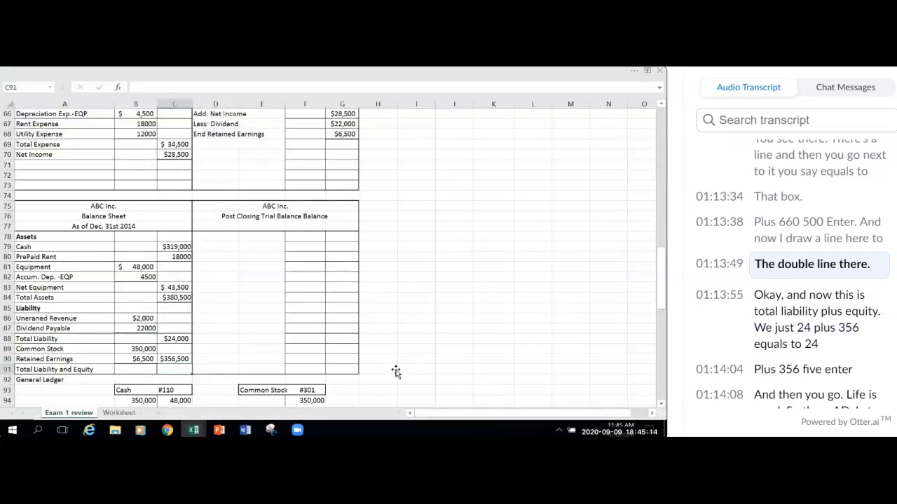
{"action": "left_click", "coordinate": [397, 371]}
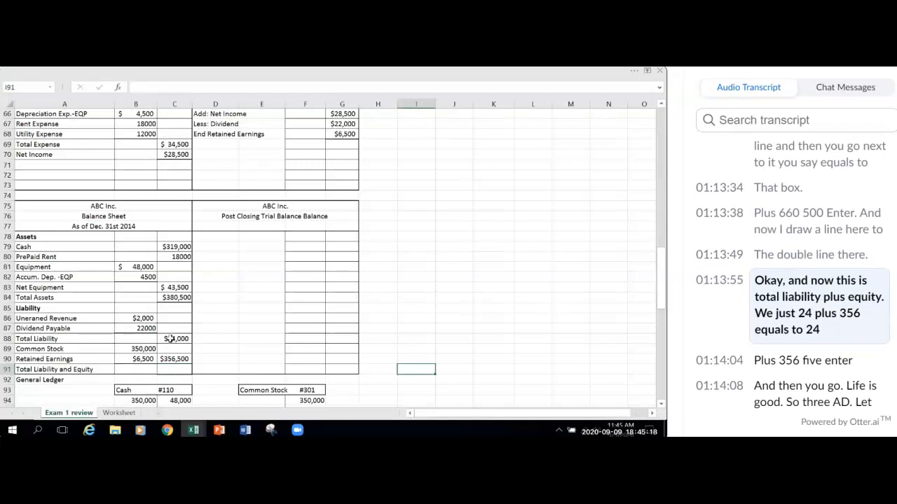
Step: Calculate Total Liability and Equity in C91 with the formula =C88+C90
{"action": "left_click", "coordinate": [175, 371]}
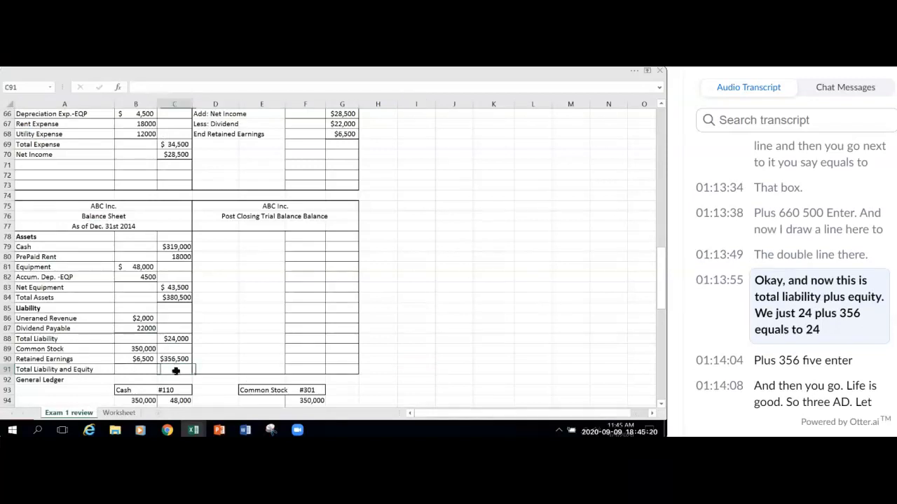
{"action": "type", "text": "="}
{"action": "left_click", "coordinate": [175, 339]}
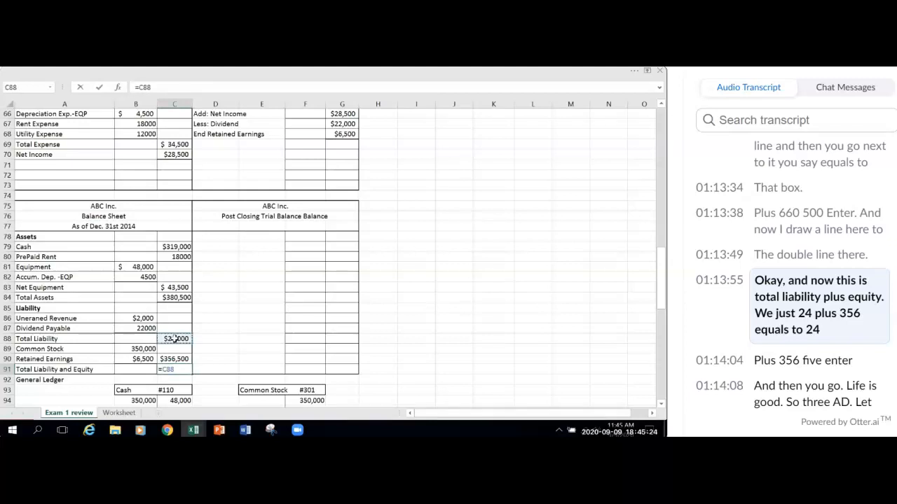
{"action": "type", "text": "+"}
{"action": "left_click", "coordinate": [181, 359]}
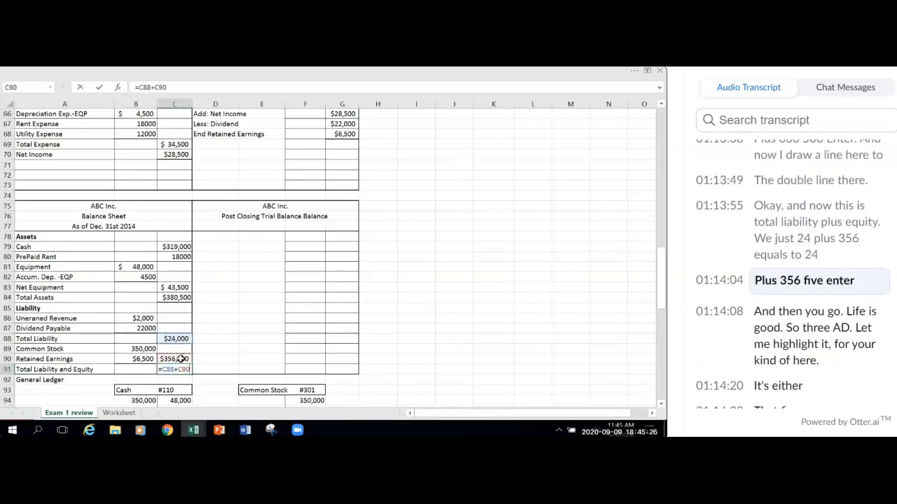
{"action": "key", "text": "Return"}
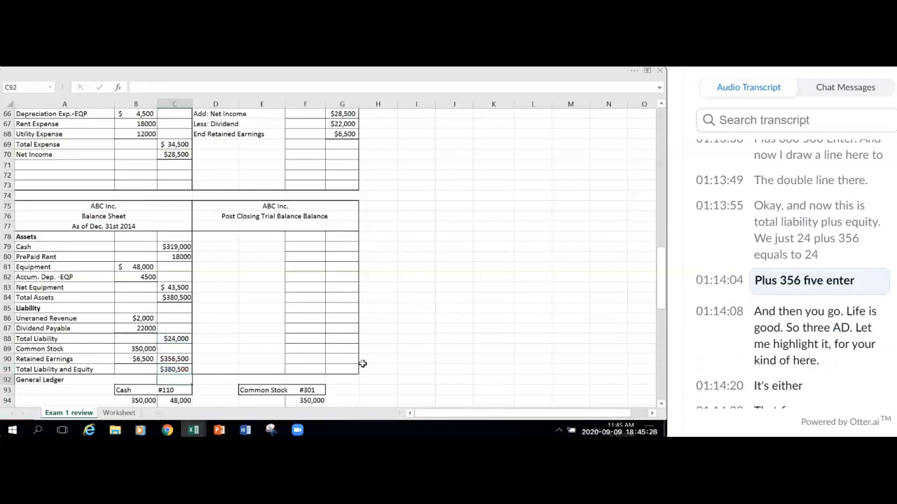
{"action": "left_click", "coordinate": [428, 360]}
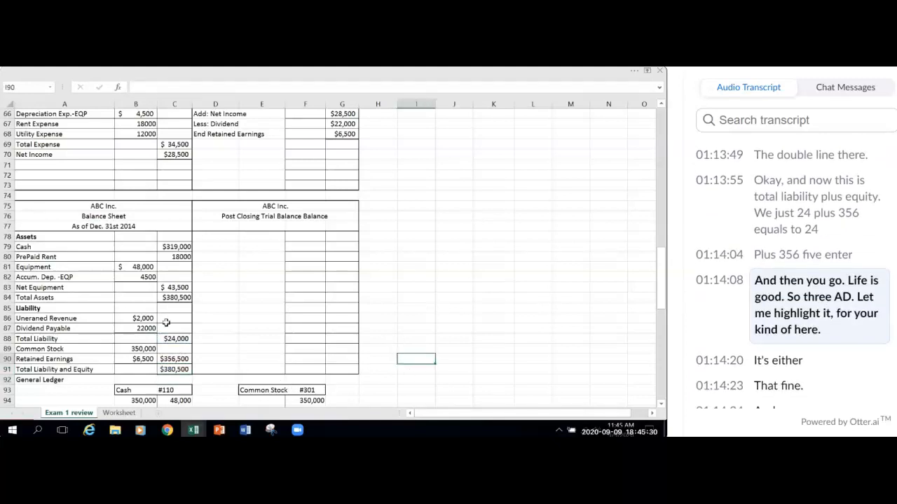
Step: Highlight the Total Assets amount in C84 and the Total Liability and Equity amount in C91 with the light blue fill color
{"action": "left_click", "coordinate": [171, 297]}
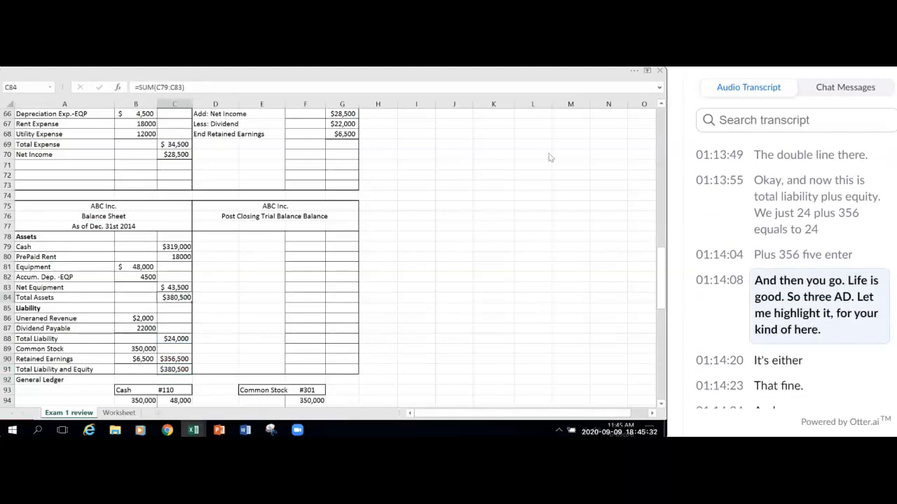
{"action": "left_click", "coordinate": [633, 73]}
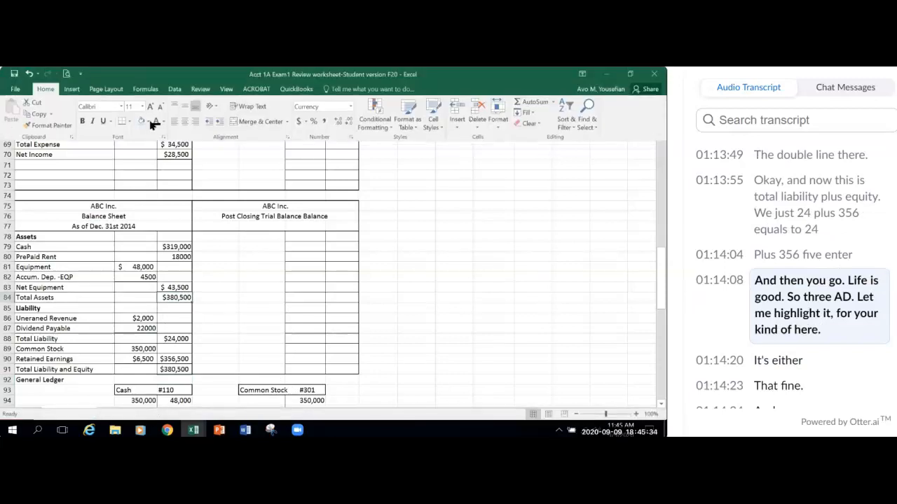
{"action": "left_click", "coordinate": [140, 121]}
{"action": "left_click", "coordinate": [171, 369]}
{"action": "left_click", "coordinate": [171, 369]}
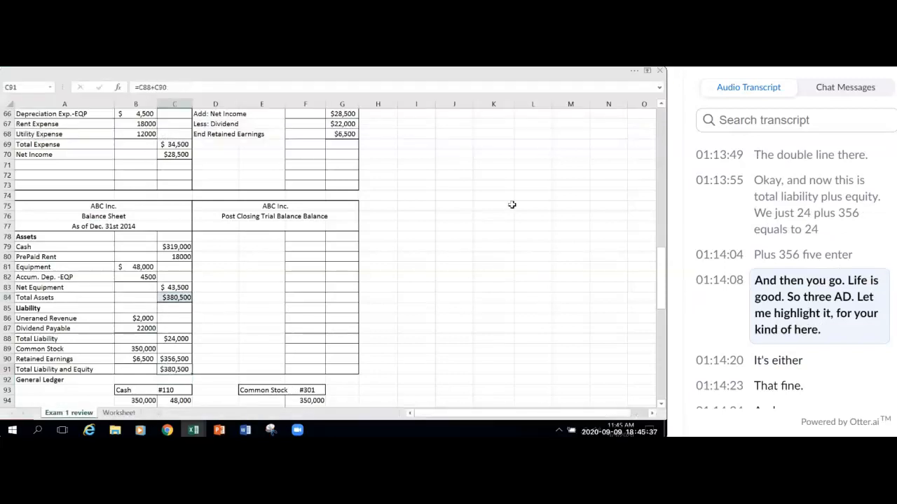
{"action": "left_click", "coordinate": [633, 73]}
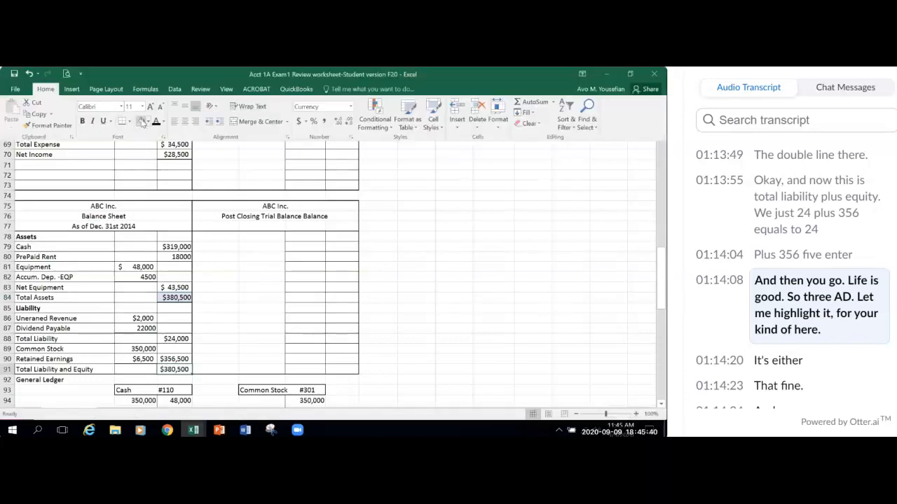
{"action": "left_click", "coordinate": [477, 301]}
Step: Highlight the Net Income amount in C70 and the End Retained Earnings amount in G68 with the same light blue fill
{"action": "left_click", "coordinate": [168, 157]}
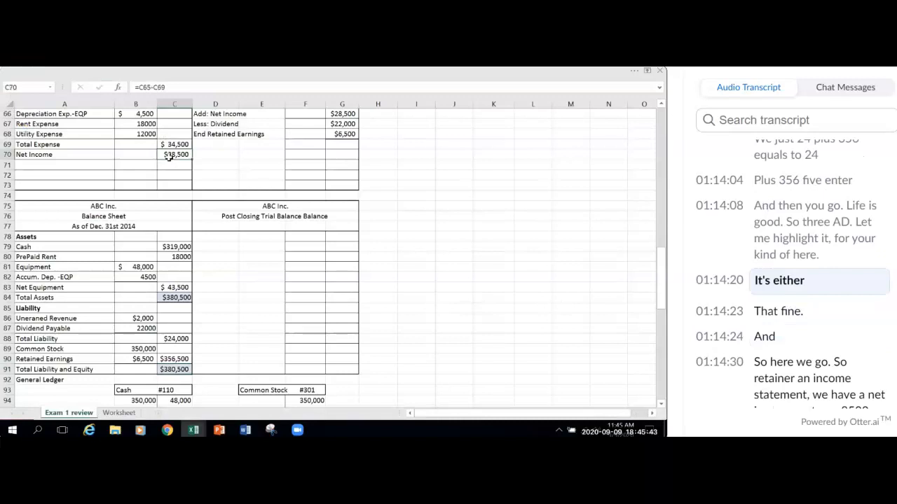
{"action": "left_click", "coordinate": [335, 133]}
{"action": "left_click", "coordinate": [638, 72]}
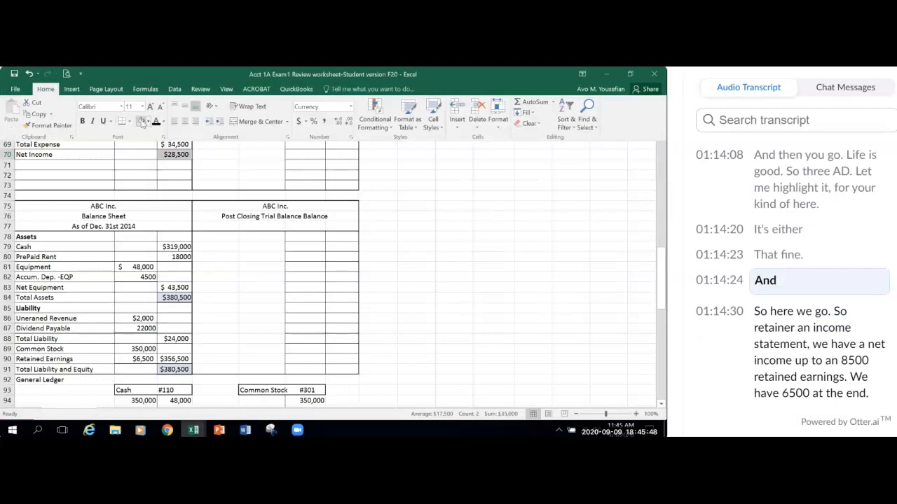
{"action": "left_click", "coordinate": [505, 244]}
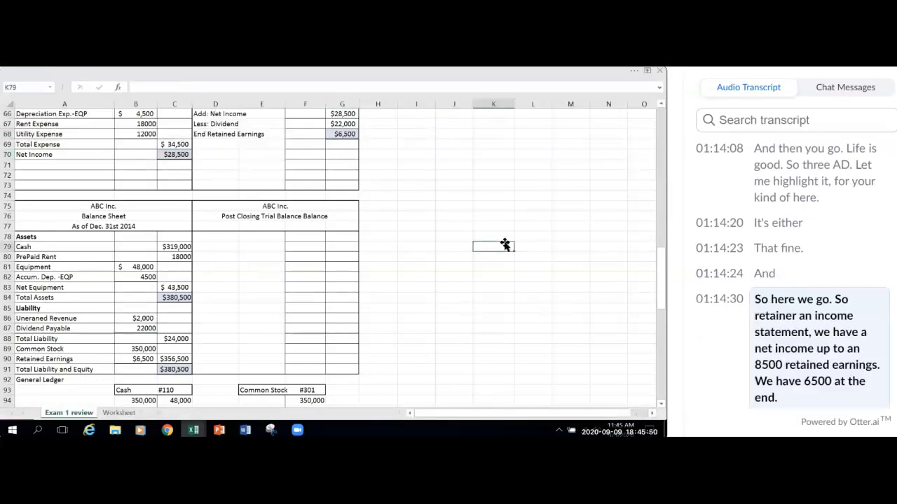
{"action": "scroll", "coordinate": [506, 262], "scroll_direction": "up", "scroll_amount": 2}
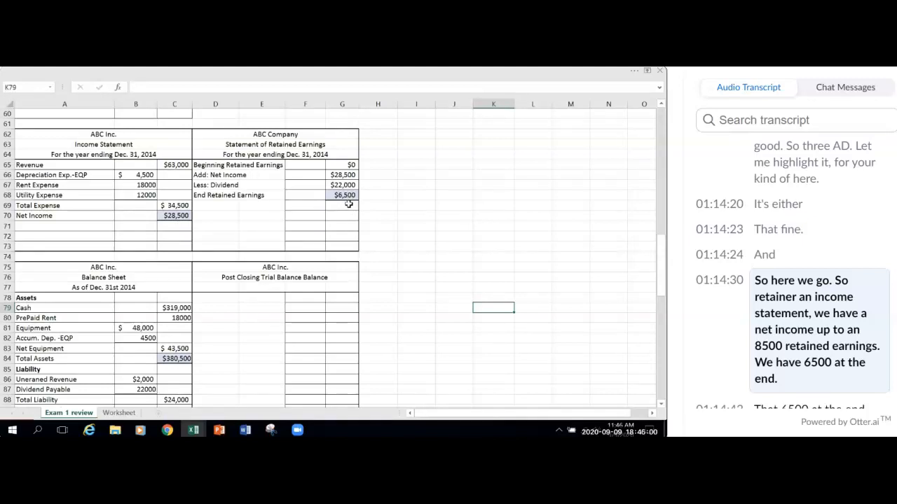
{"action": "scroll", "coordinate": [348, 204], "scroll_direction": "down", "scroll_amount": 3}
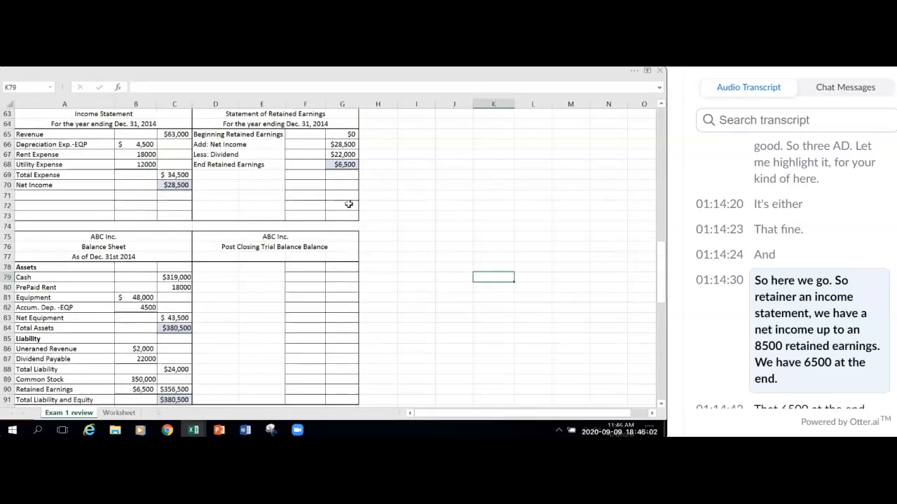
{"action": "scroll", "coordinate": [347, 155], "scroll_direction": "up", "scroll_amount": 2}
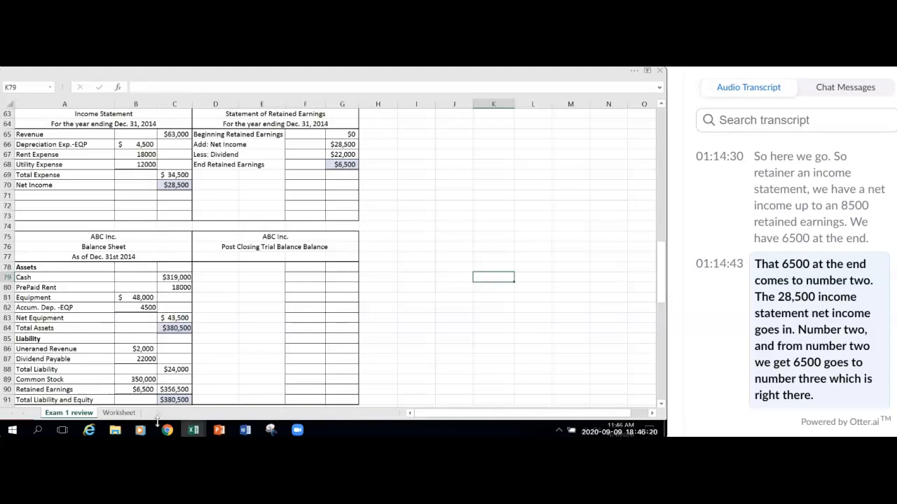
{"action": "scroll", "coordinate": [157, 241], "scroll_direction": "down", "scroll_amount": 2}
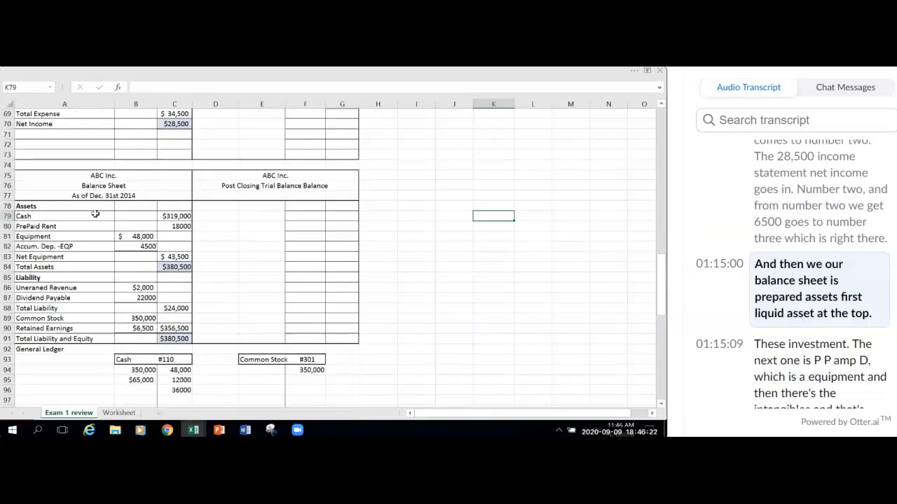